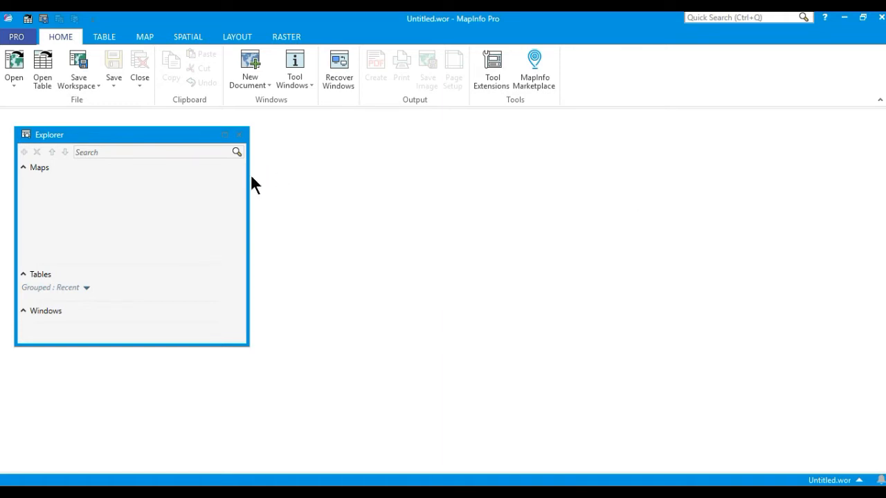
{"action": "left_click_drag", "start_coordinate": [138, 137], "coordinate": [408, 168]}
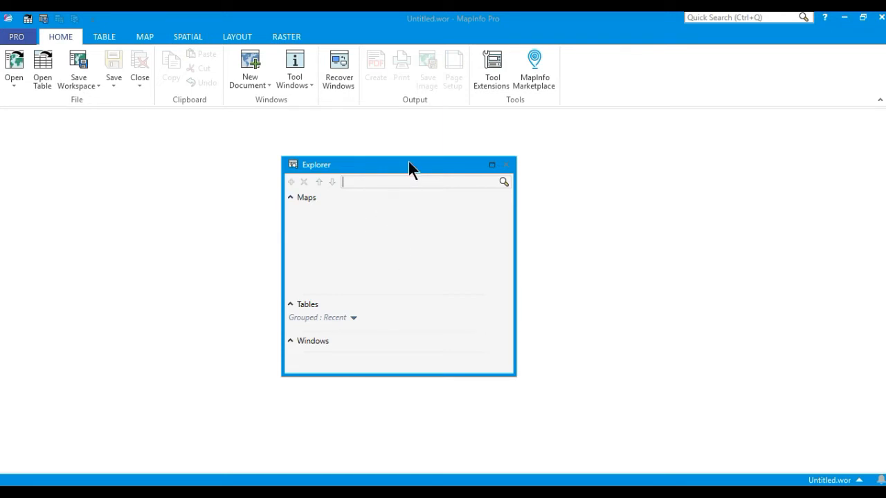
{"action": "left_click_drag", "start_coordinate": [431, 162], "coordinate": [186, 148]}
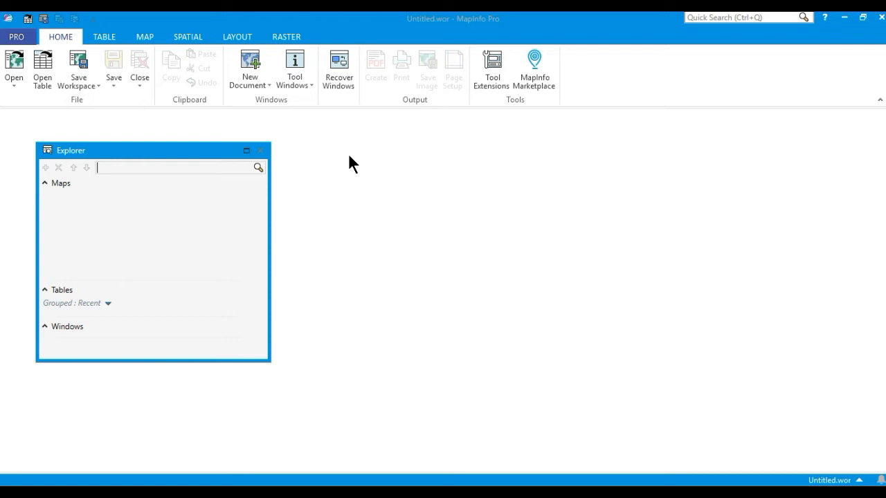
Save the workspace as UKE1421 in the UKE1421 MapInfo Project folder on the Desktop
{"action": "left_click", "coordinate": [43, 19]}
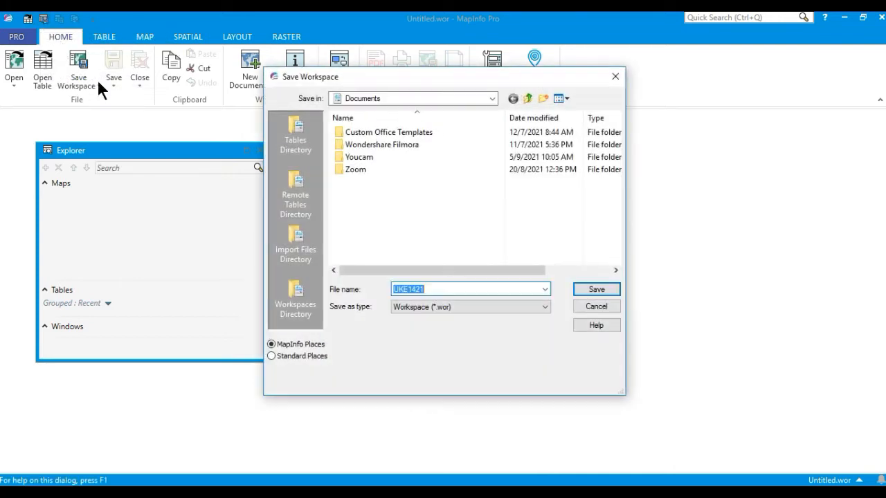
{"action": "left_click", "coordinate": [528, 98]}
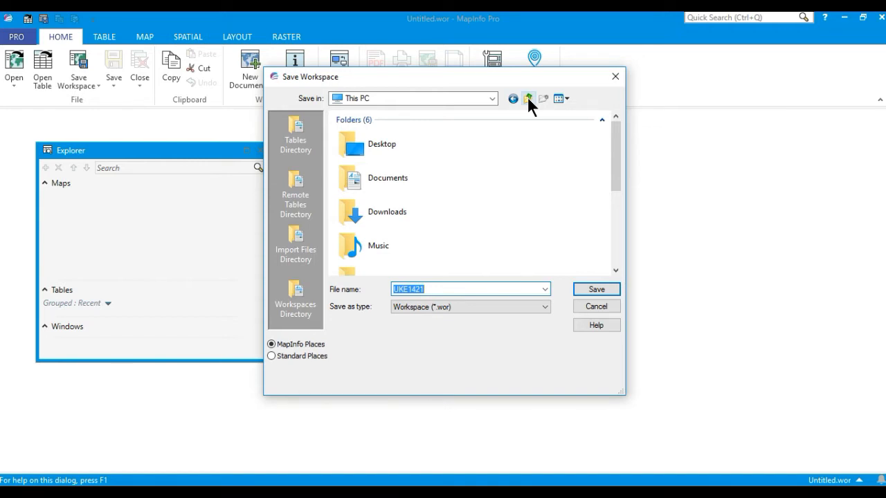
{"action": "left_click", "coordinate": [396, 145]}
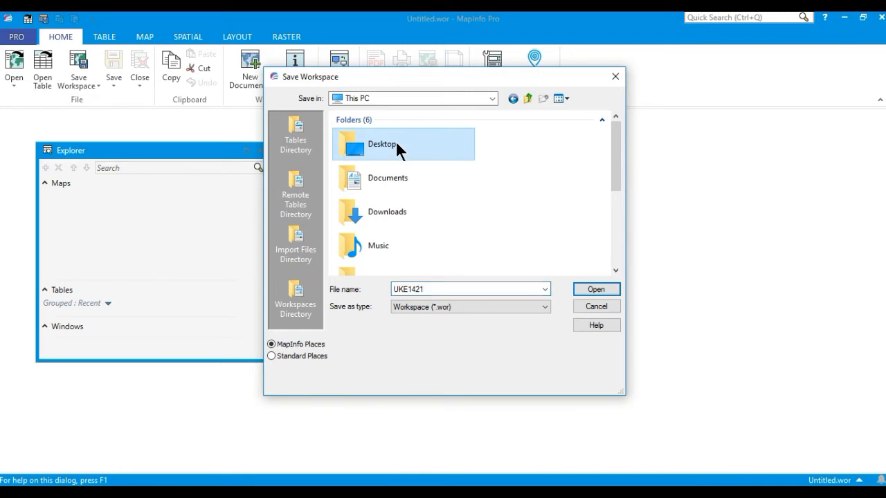
{"action": "double_click", "coordinate": [393, 144]}
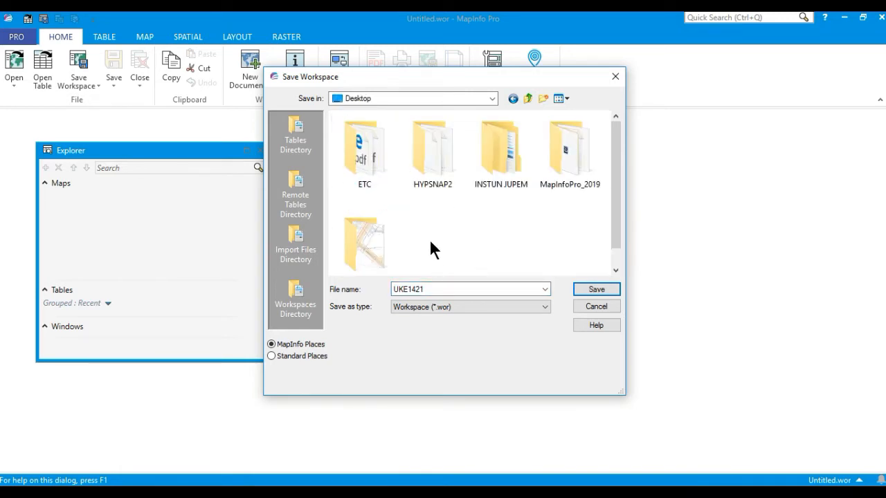
{"action": "scroll", "coordinate": [447, 223], "scroll_direction": "down", "scroll_amount": 1}
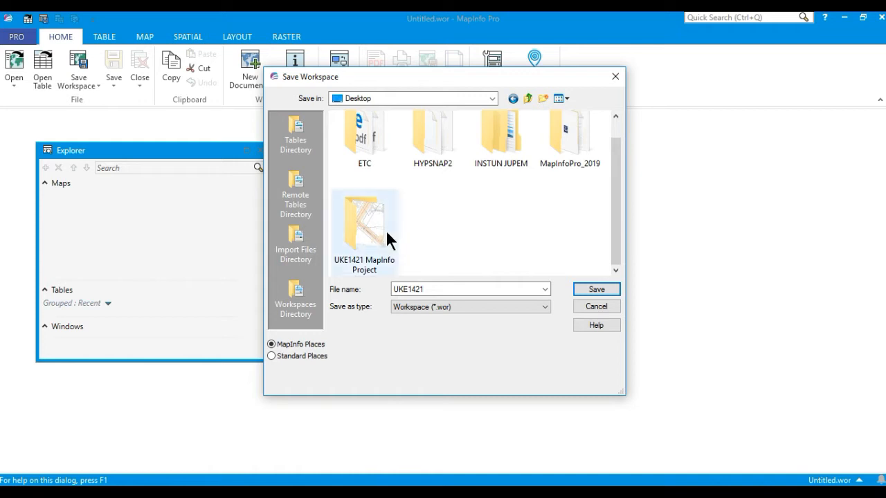
{"action": "double_click", "coordinate": [359, 228]}
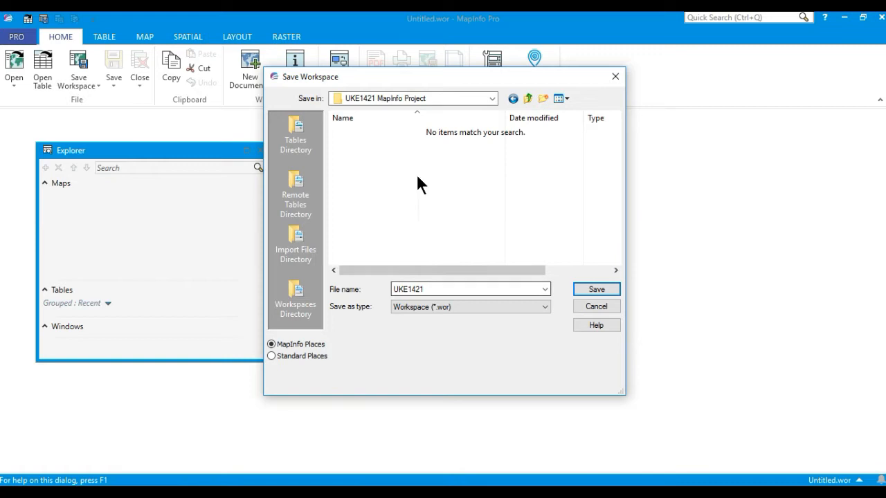
{"action": "left_click", "coordinate": [429, 288]}
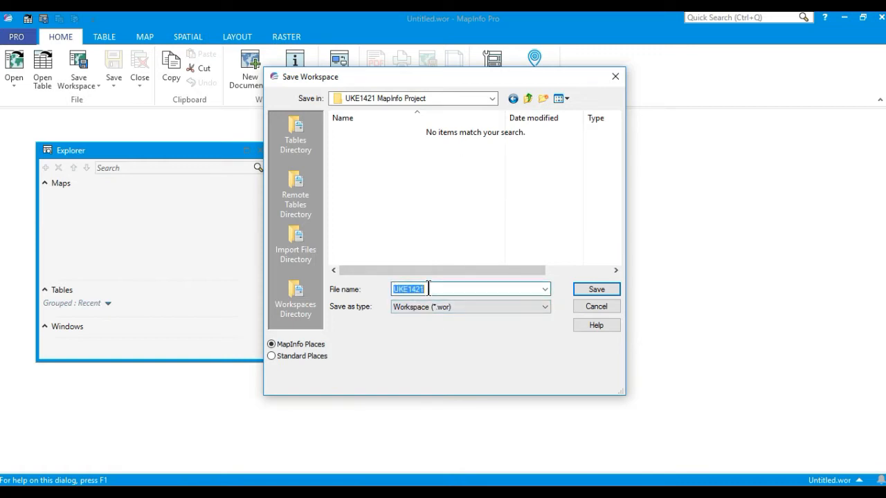
{"action": "left_click", "coordinate": [437, 288]}
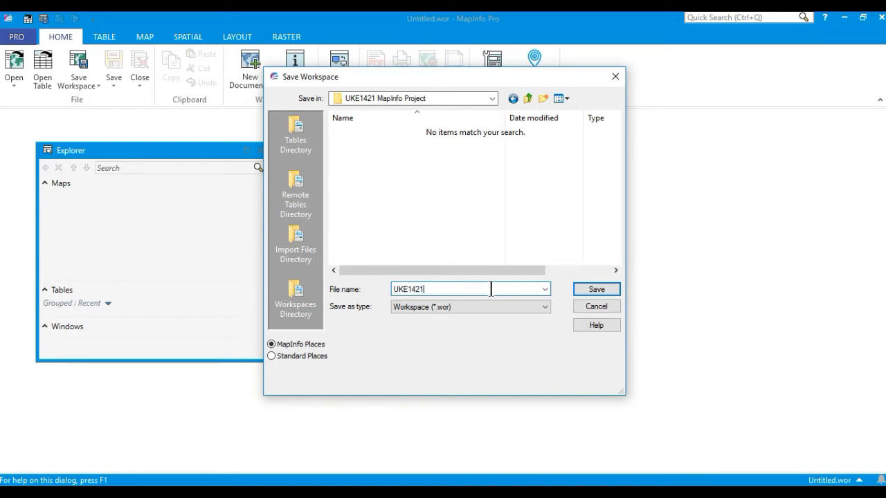
{"action": "left_click", "coordinate": [608, 290]}
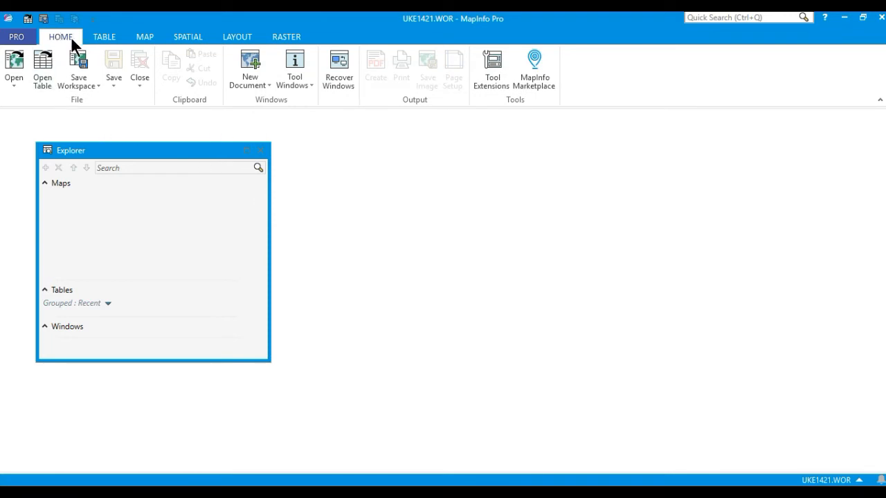
Open the raster image UKE1421 Raster from the Desktop's UKE1421 MapInfo Project folder as a table, choosing to register it
{"action": "left_click", "coordinate": [14, 89]}
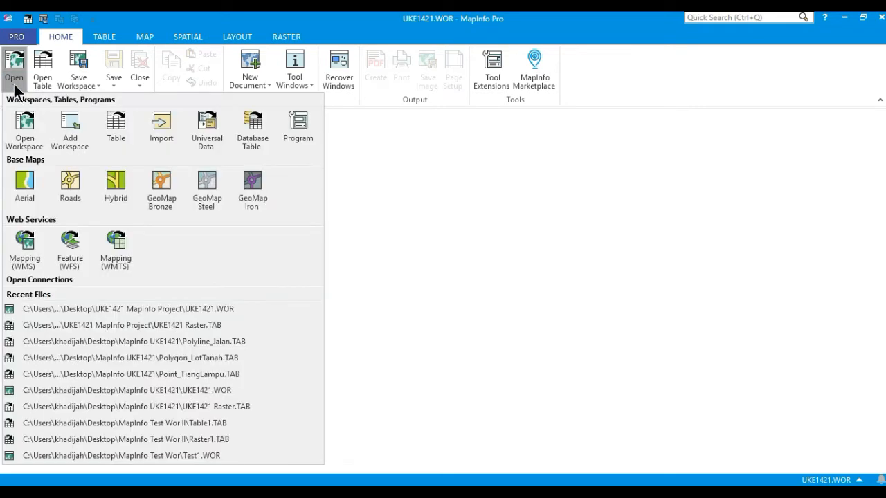
{"action": "left_click", "coordinate": [120, 136]}
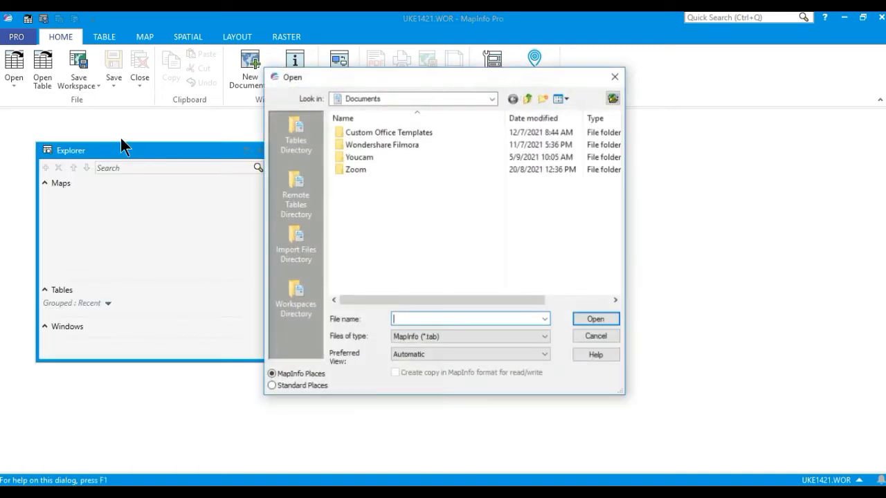
{"action": "left_click", "coordinate": [526, 98]}
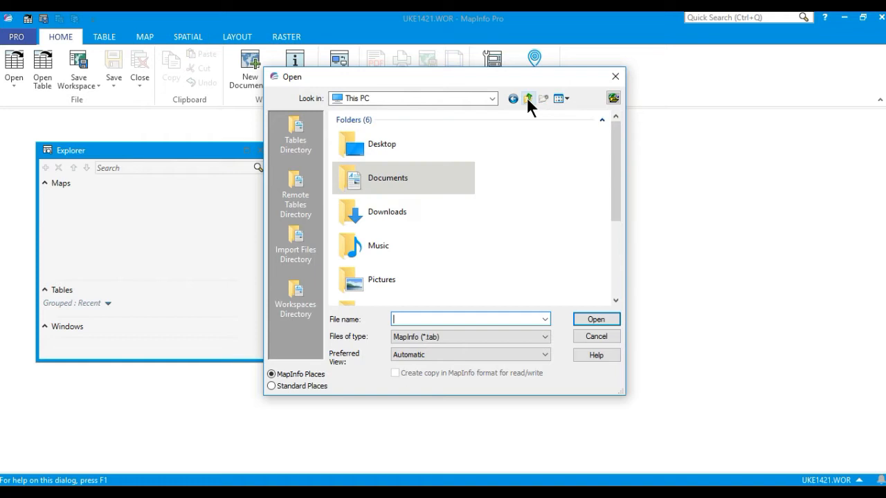
{"action": "double_click", "coordinate": [416, 144]}
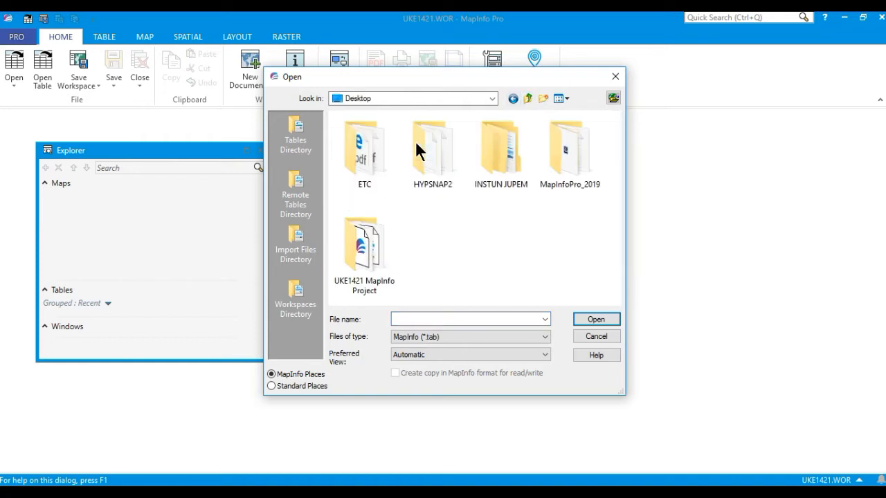
{"action": "double_click", "coordinate": [376, 249]}
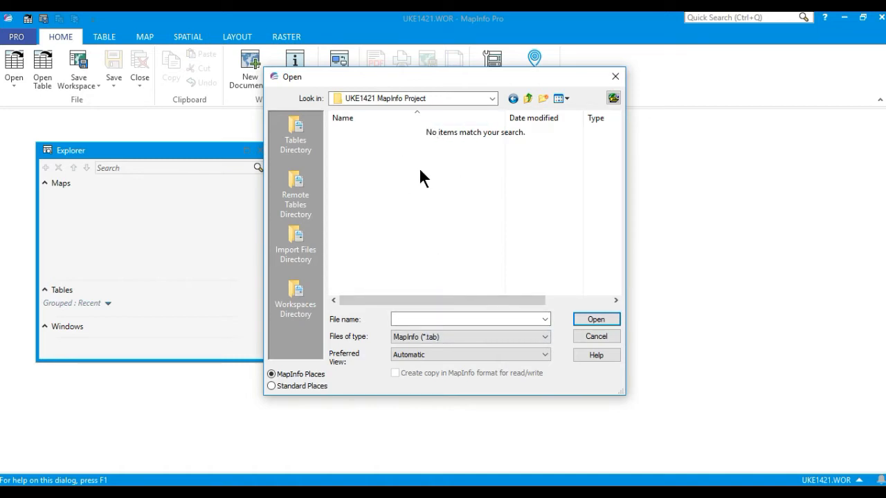
{"action": "left_click", "coordinate": [451, 336]}
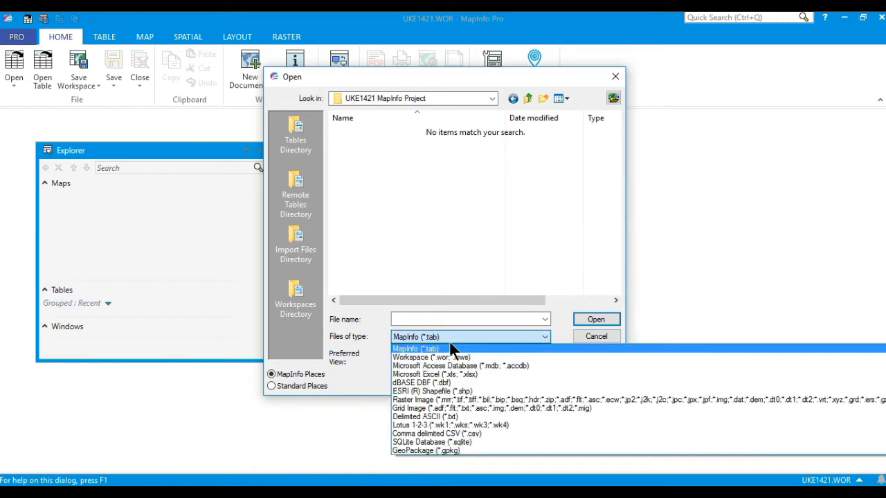
{"action": "left_click", "coordinate": [473, 400]}
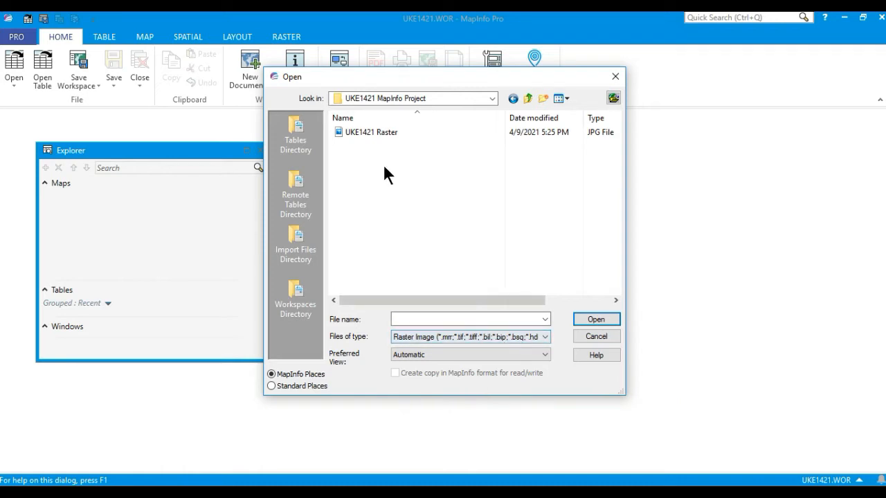
{"action": "left_click", "coordinate": [391, 134]}
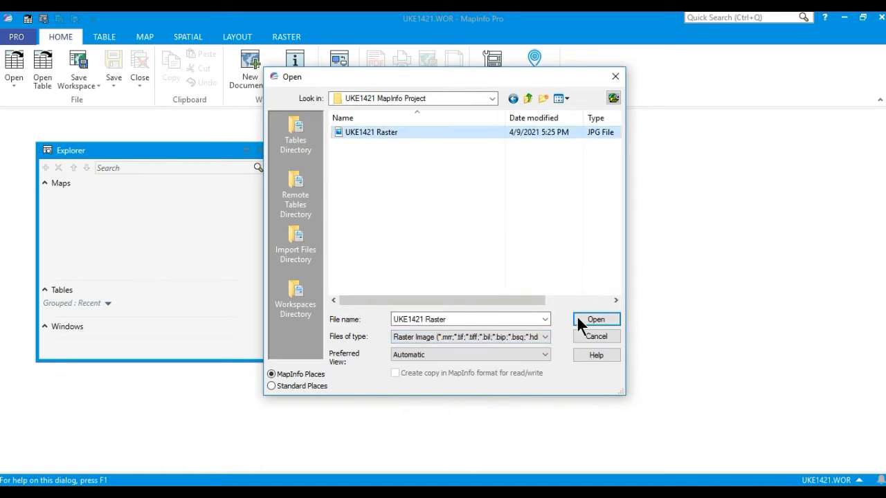
{"action": "left_click", "coordinate": [613, 320]}
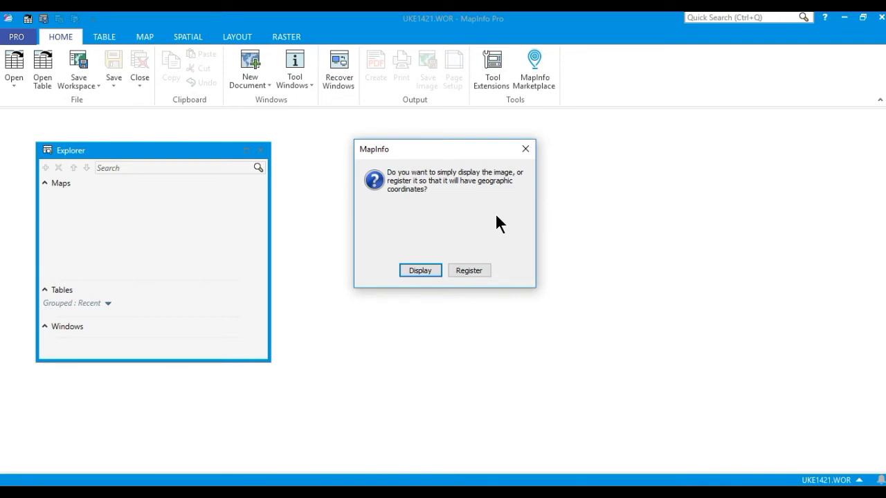
{"action": "left_click", "coordinate": [470, 271]}
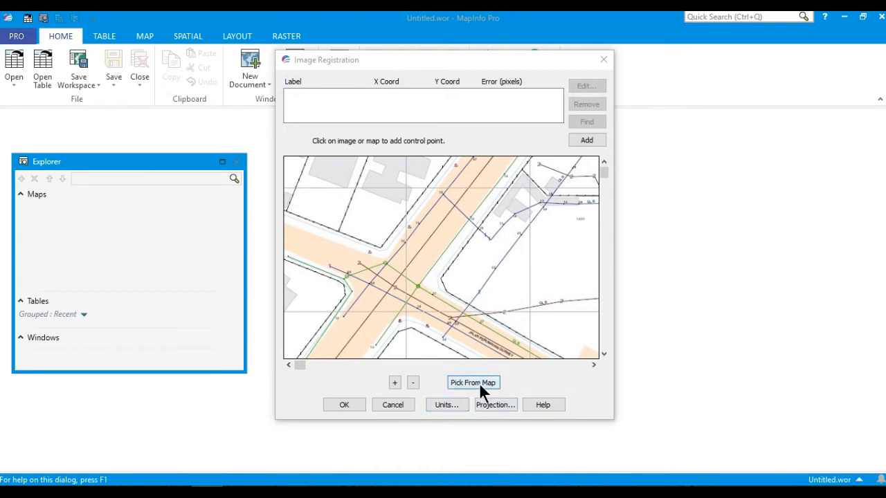
Set the image projection to Cassini-Soldner Selangor/WP (meter) from Malaysian Projections and accept meters as the units
{"action": "left_click", "coordinate": [507, 405]}
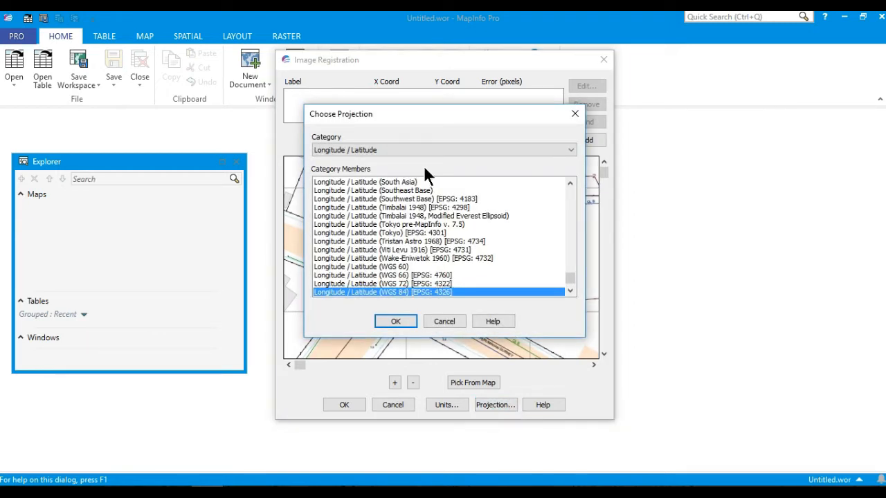
{"action": "left_click", "coordinate": [568, 151]}
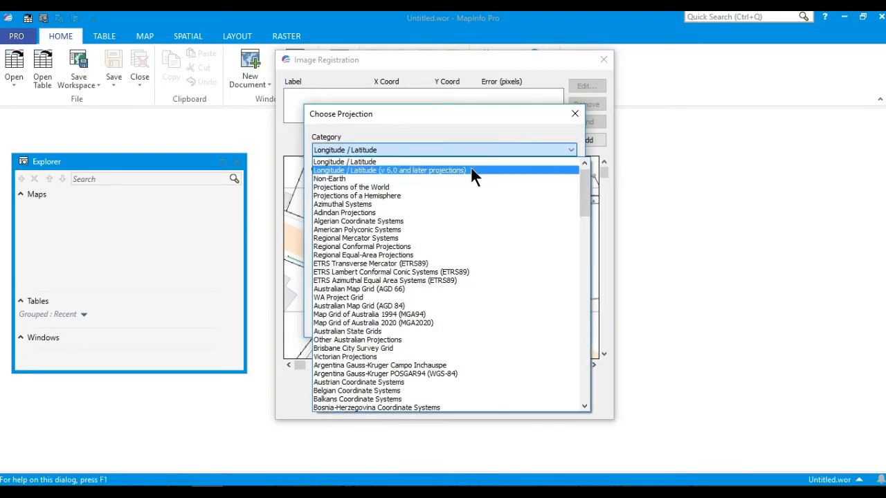
{"action": "scroll", "coordinate": [470, 166], "scroll_direction": "up", "scroll_amount": 1}
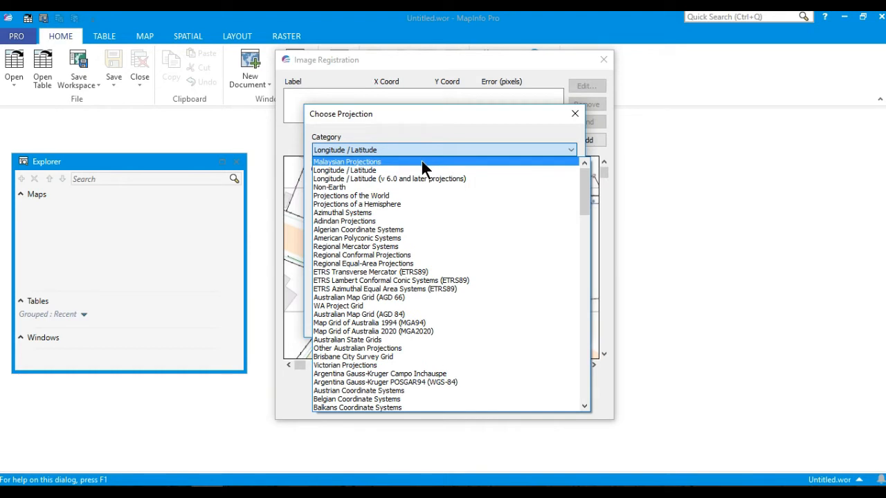
{"action": "left_click", "coordinate": [424, 163]}
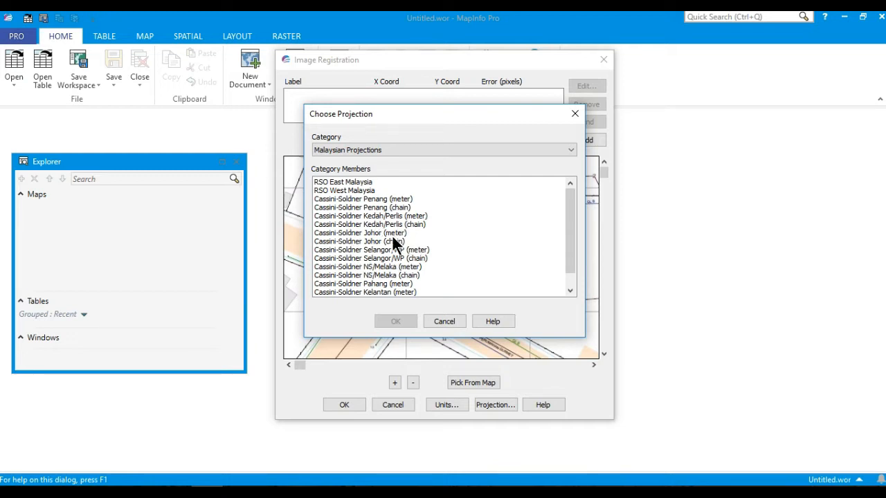
{"action": "left_click", "coordinate": [429, 249]}
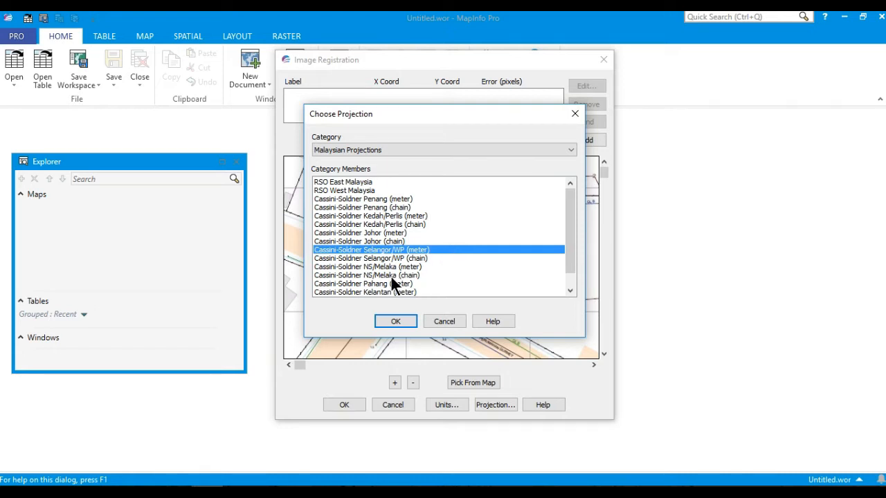
{"action": "left_click", "coordinate": [406, 323]}
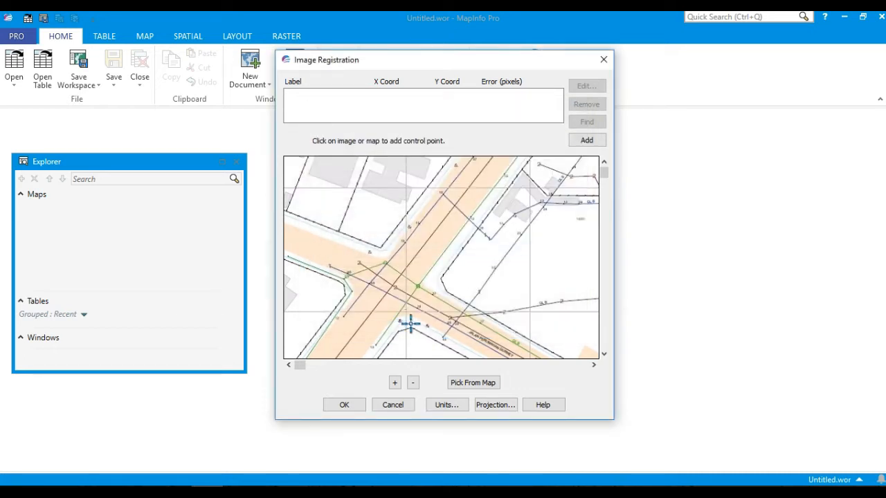
{"action": "left_click", "coordinate": [446, 406]}
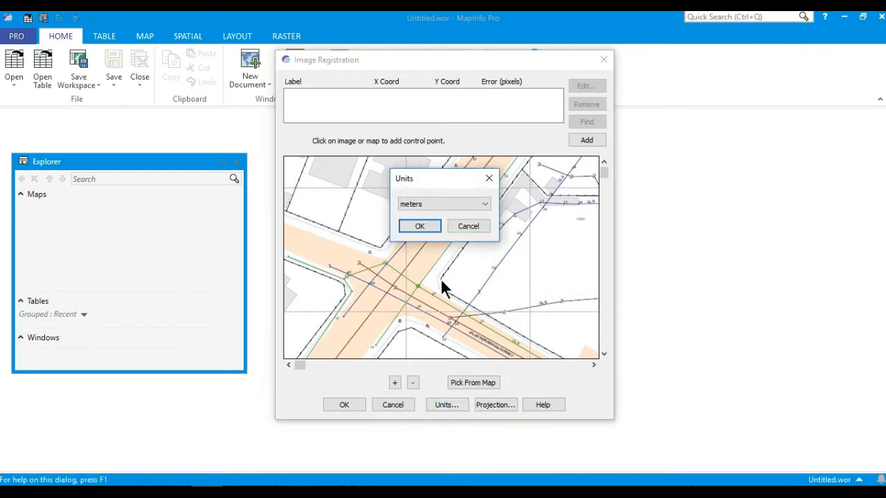
{"action": "left_click", "coordinate": [419, 226]}
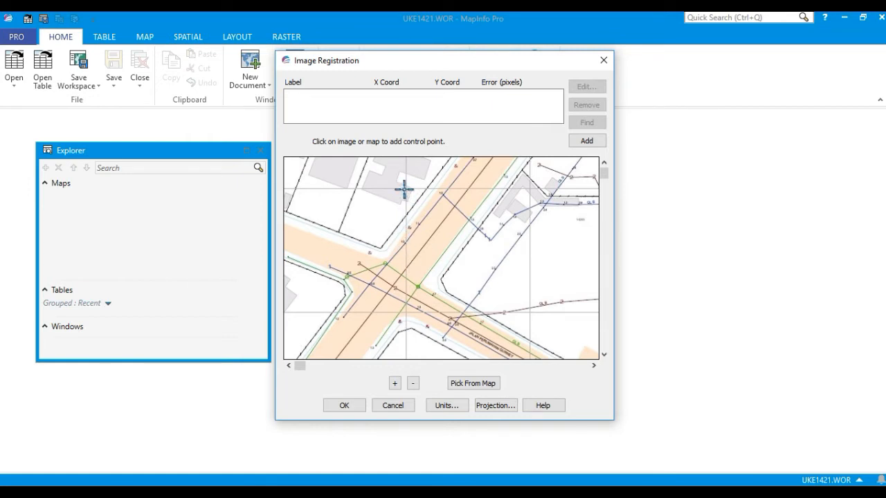
Add the first control point and place it precisely on the northwestern grid-line intersection of the raster, on the grey building
{"action": "left_click", "coordinate": [598, 140]}
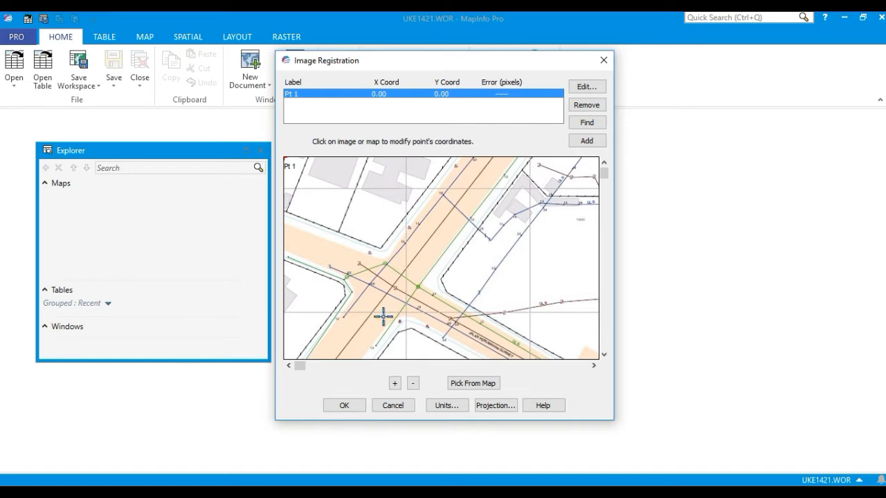
{"action": "left_click", "coordinate": [395, 383]}
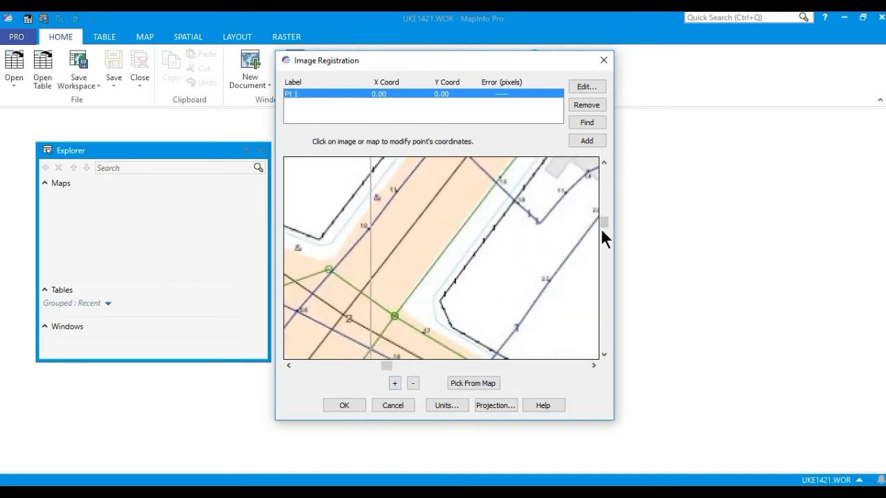
{"action": "left_click_drag", "start_coordinate": [602, 223], "coordinate": [605, 183]}
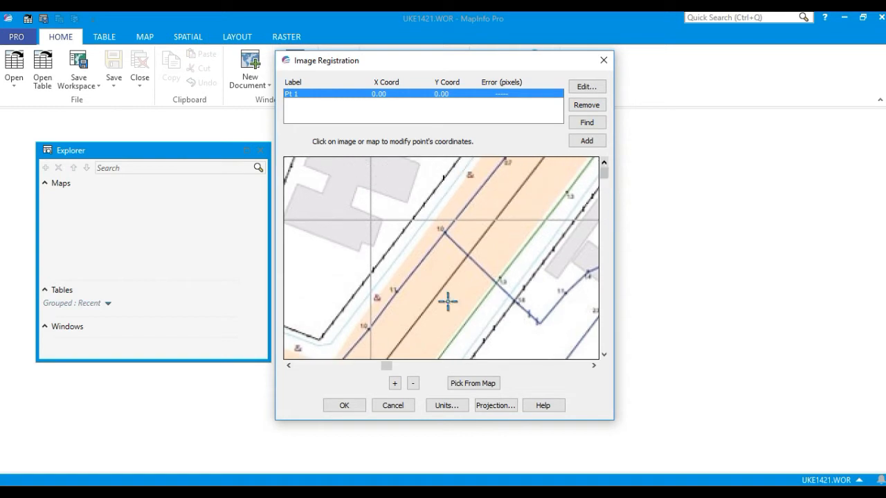
{"action": "left_click", "coordinate": [395, 383]}
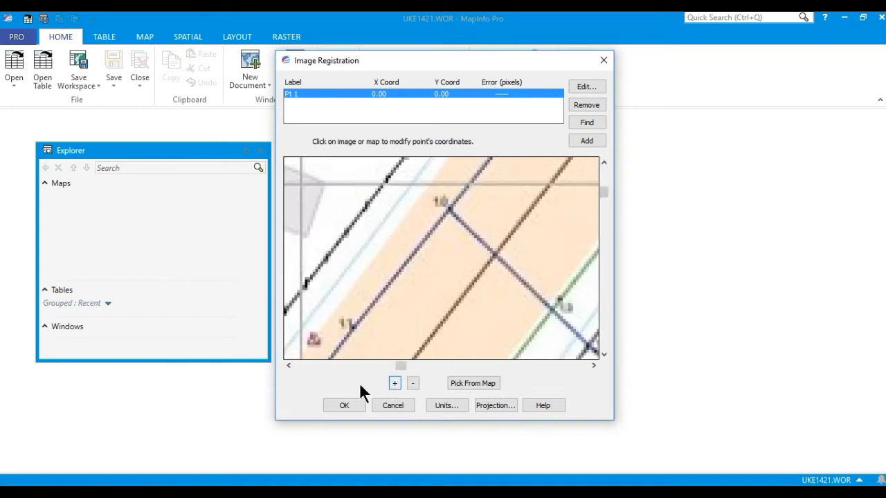
{"action": "left_click", "coordinate": [289, 364]}
{"action": "left_click", "coordinate": [395, 383]}
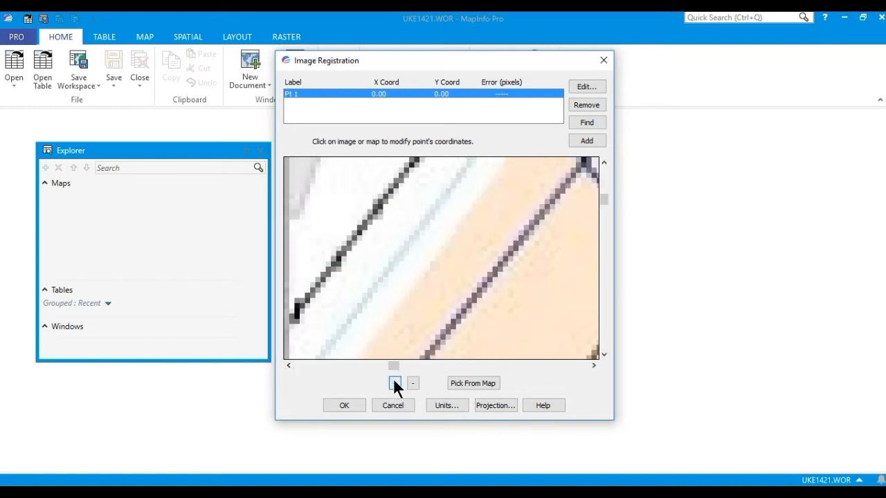
{"action": "left_click", "coordinate": [288, 365]}
{"action": "left_click", "coordinate": [604, 162]}
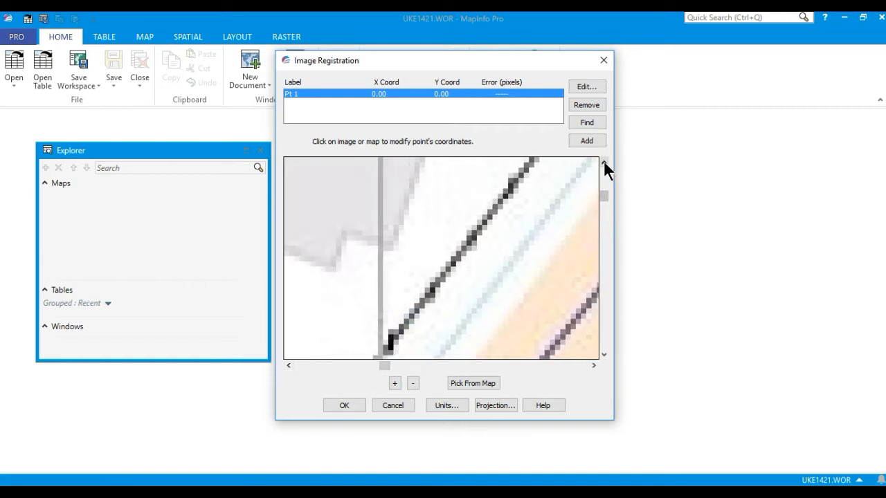
{"action": "left_click", "coordinate": [603, 160]}
{"action": "left_click", "coordinate": [602, 162]}
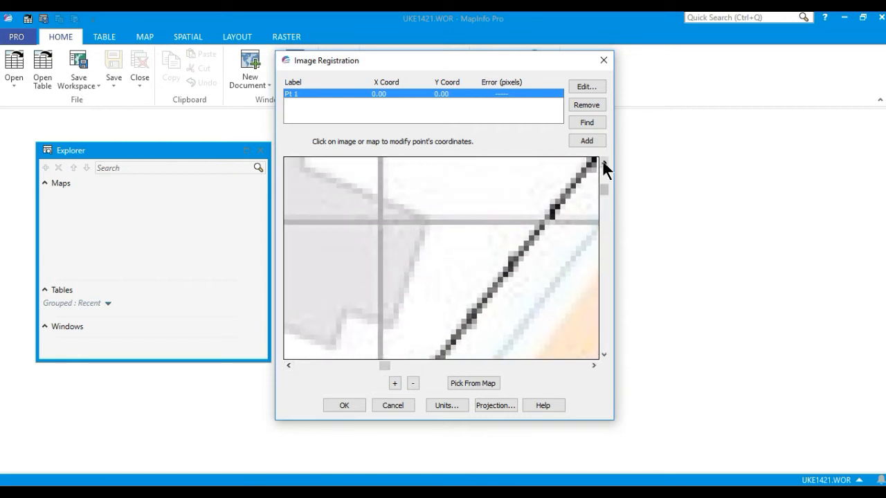
{"action": "left_click", "coordinate": [593, 365]}
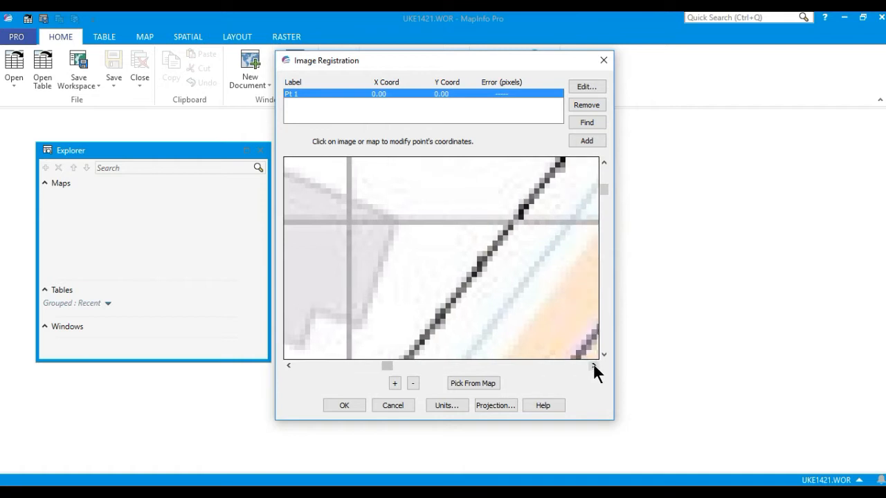
{"action": "left_click", "coordinate": [288, 364]}
{"action": "left_click", "coordinate": [288, 364]}
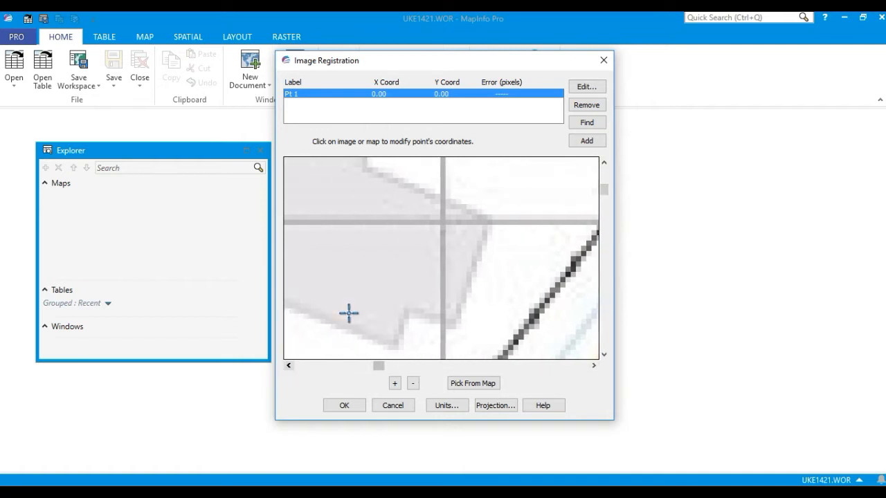
{"action": "left_click", "coordinate": [442, 222]}
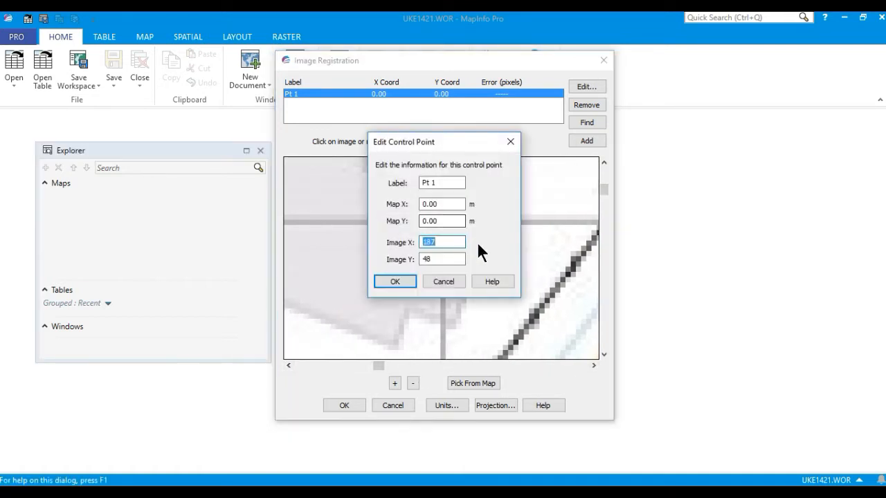
Give the first control point the map coordinates X 1000 m and Y 2000 m
{"action": "left_click_drag", "start_coordinate": [450, 203], "coordinate": [409, 205]}
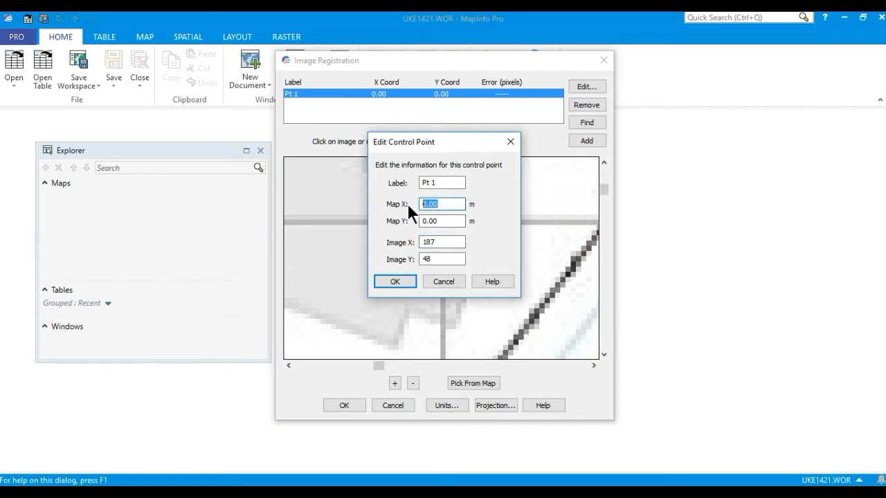
{"action": "type", "text": "1000"}
{"action": "key", "text": "Tab"}
{"action": "type", "text": "2000"}
{"action": "left_click", "coordinate": [395, 281]}
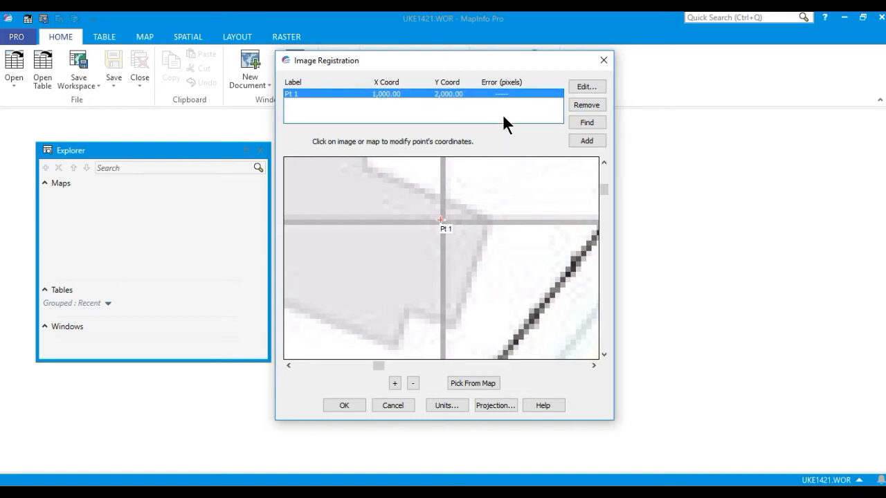
Add a second control point on the next grid-line intersection due east of the first one
{"action": "left_click", "coordinate": [576, 365]}
{"action": "left_click", "coordinate": [577, 365]}
{"action": "left_click", "coordinate": [576, 365]}
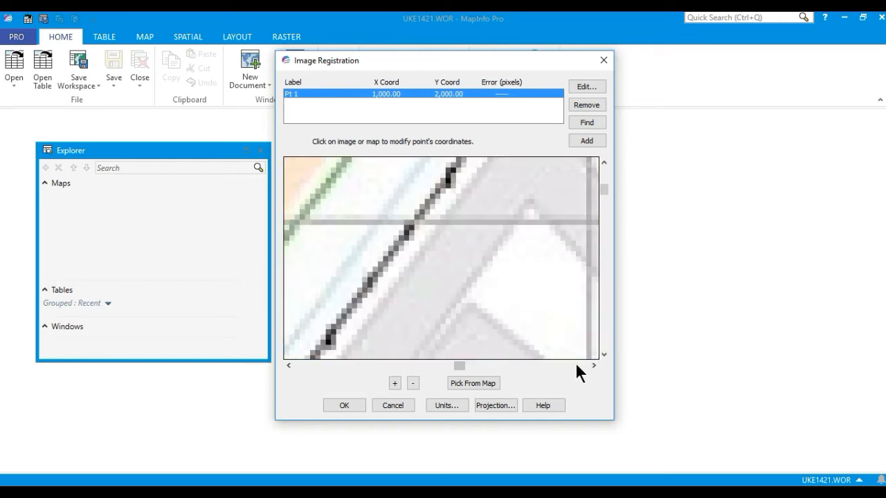
{"action": "left_click", "coordinate": [593, 364]}
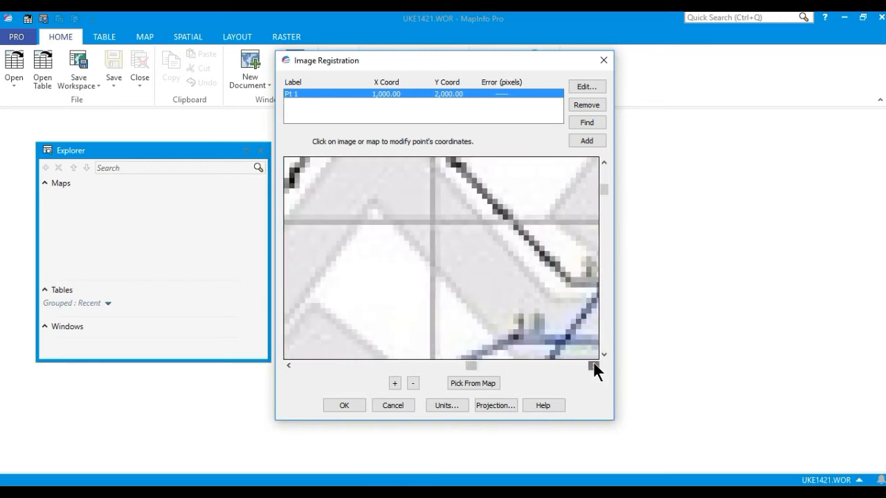
{"action": "left_click", "coordinate": [587, 141]}
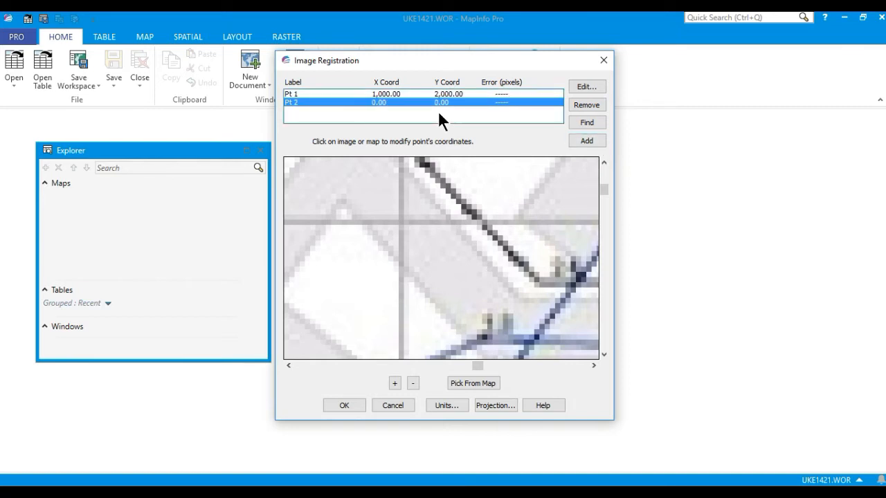
{"action": "left_click", "coordinate": [401, 223]}
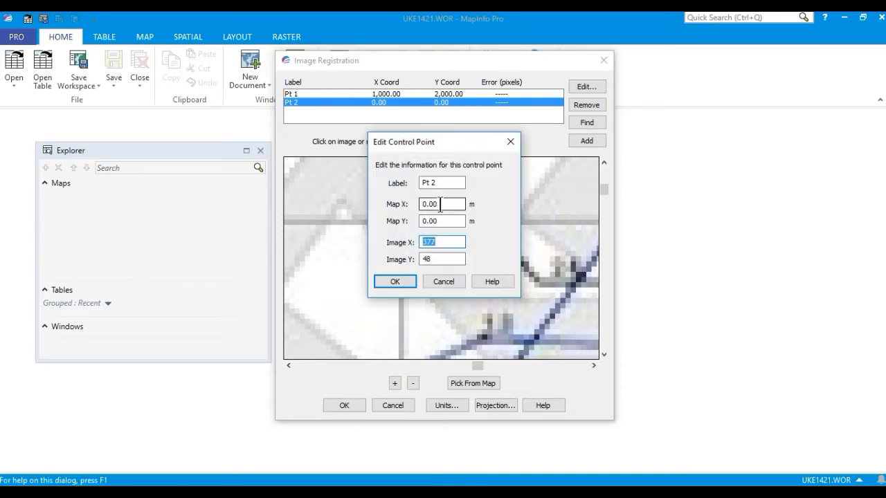
Give the second control point the map coordinates X 2000 m and Y 2000 m
{"action": "left_click_drag", "start_coordinate": [449, 204], "coordinate": [400, 205]}
{"action": "type", "text": "2000"}
{"action": "key", "text": "Tab"}
{"action": "type", "text": "2000"}
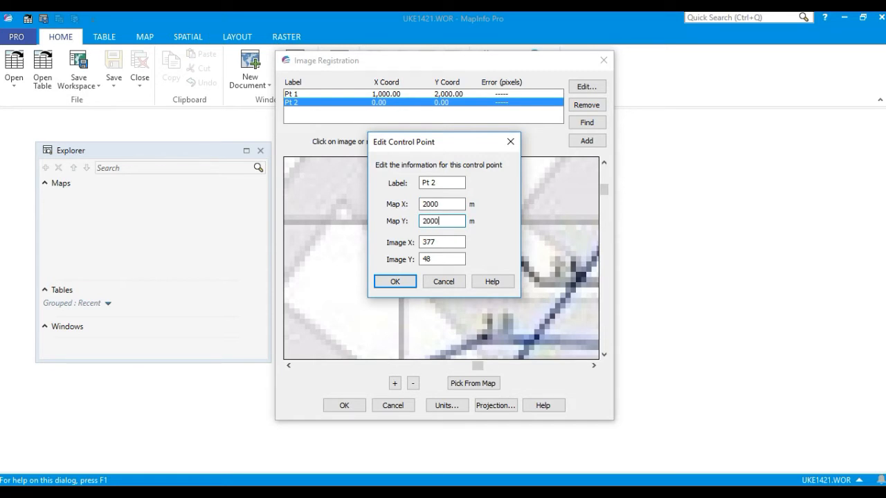
{"action": "left_click", "coordinate": [392, 280]}
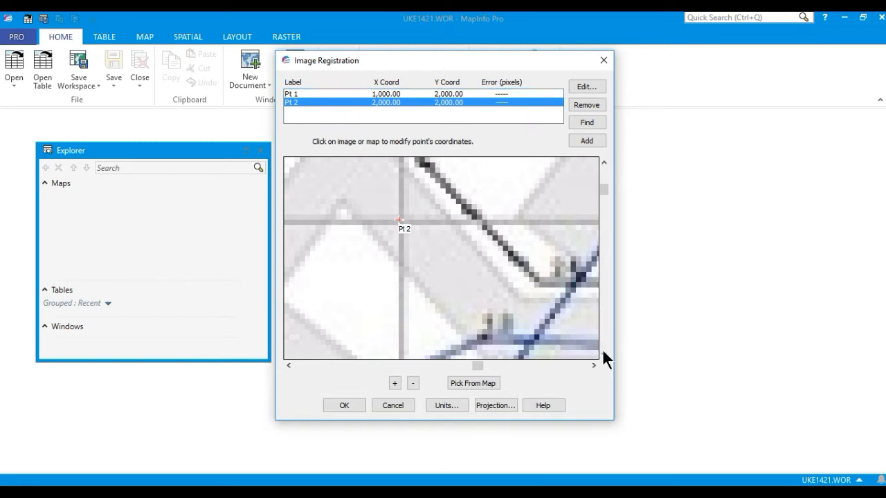
Add a third control point on the grid-line intersection directly south of the second one
{"action": "scroll", "coordinate": [605, 346], "scroll_direction": "down", "scroll_amount": 5}
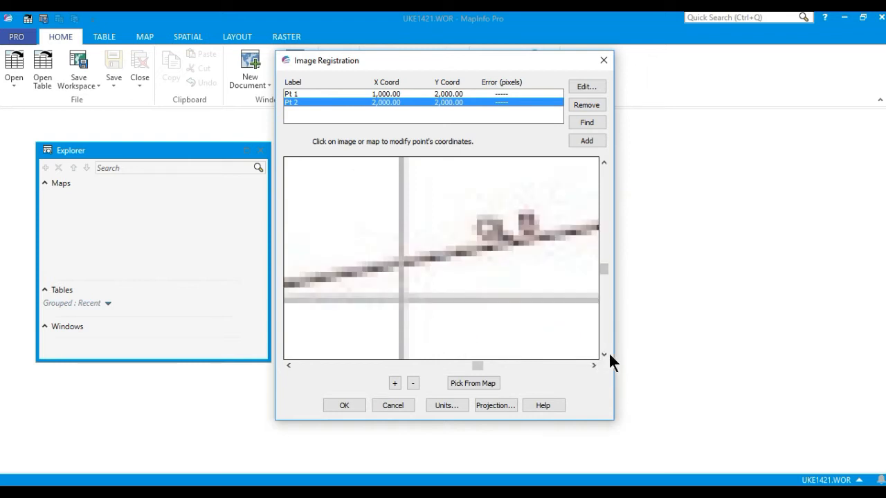
{"action": "left_click", "coordinate": [604, 354]}
{"action": "left_click", "coordinate": [603, 355]}
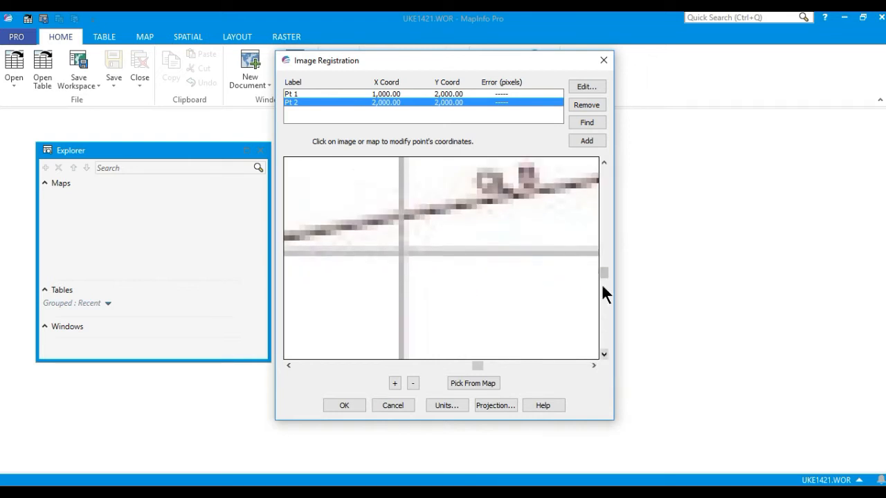
{"action": "left_click", "coordinate": [595, 140]}
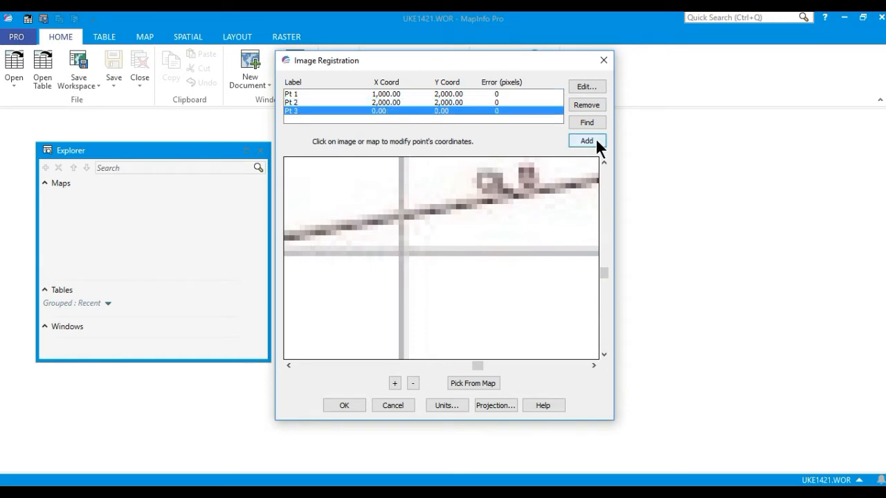
{"action": "left_click", "coordinate": [400, 253]}
Give the third control point the map coordinates X 2000 m and Y 1000 m
{"action": "left_click_drag", "start_coordinate": [447, 205], "coordinate": [407, 204]}
{"action": "type", "text": "2000"}
{"action": "key", "text": "Tab"}
{"action": "type", "text": "1000"}
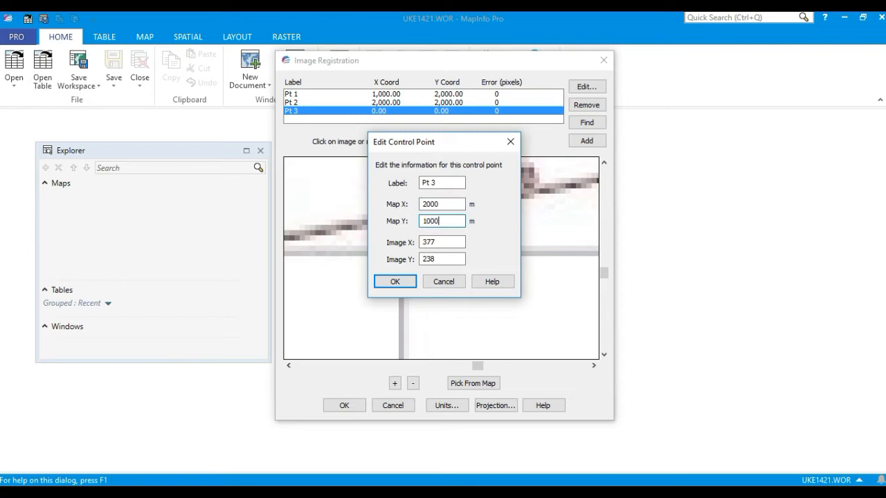
{"action": "left_click", "coordinate": [393, 282]}
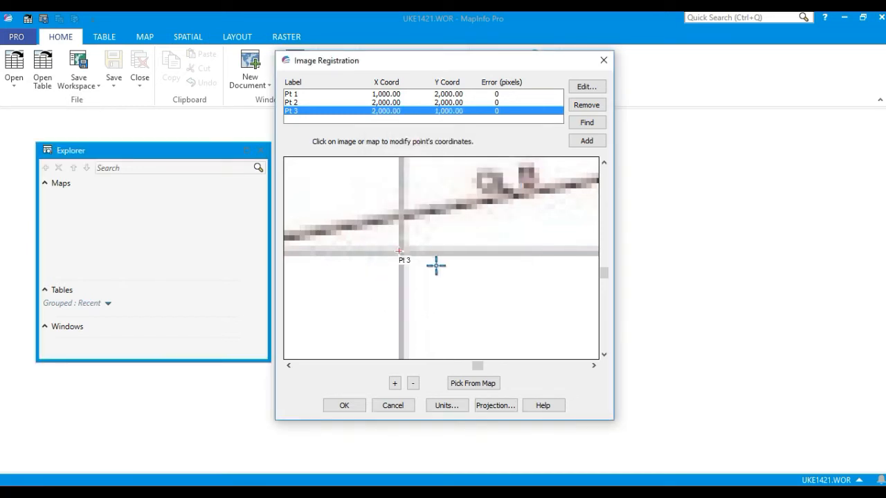
Add a fourth control point on the grid-line intersection due west of the third one, directly south of the first
{"action": "left_click", "coordinate": [289, 364]}
{"action": "left_click", "coordinate": [289, 365]}
{"action": "left_click", "coordinate": [289, 365]}
{"action": "left_click", "coordinate": [289, 365]}
{"action": "left_click", "coordinate": [289, 365]}
{"action": "left_click", "coordinate": [289, 365]}
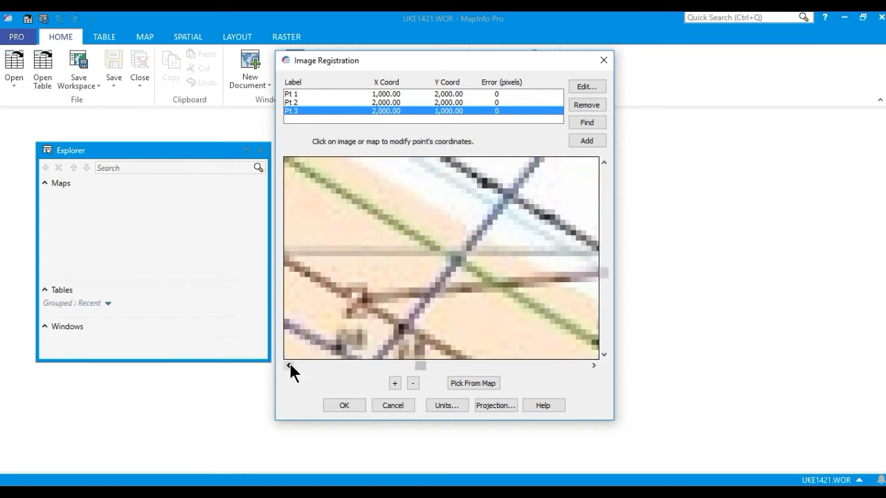
{"action": "left_click", "coordinate": [289, 365]}
{"action": "left_click", "coordinate": [290, 365]}
{"action": "left_click", "coordinate": [289, 364]}
{"action": "left_click", "coordinate": [289, 365]}
{"action": "left_click", "coordinate": [289, 365]}
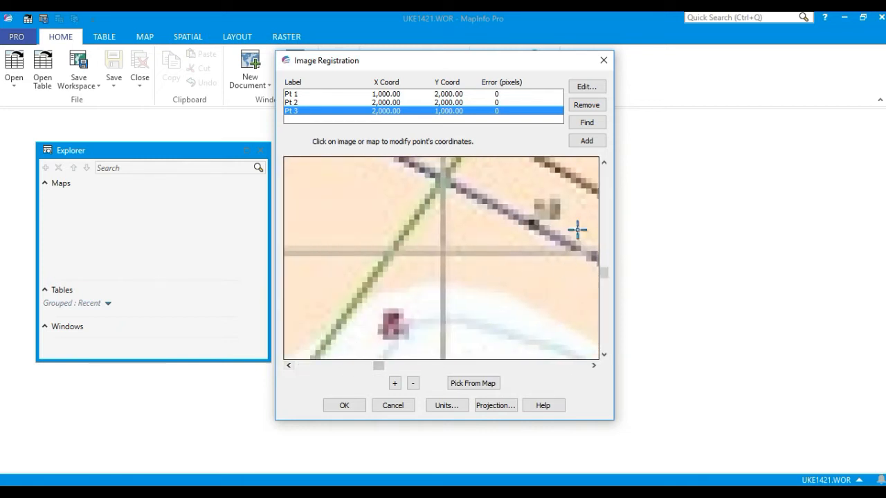
{"action": "left_click", "coordinate": [600, 138]}
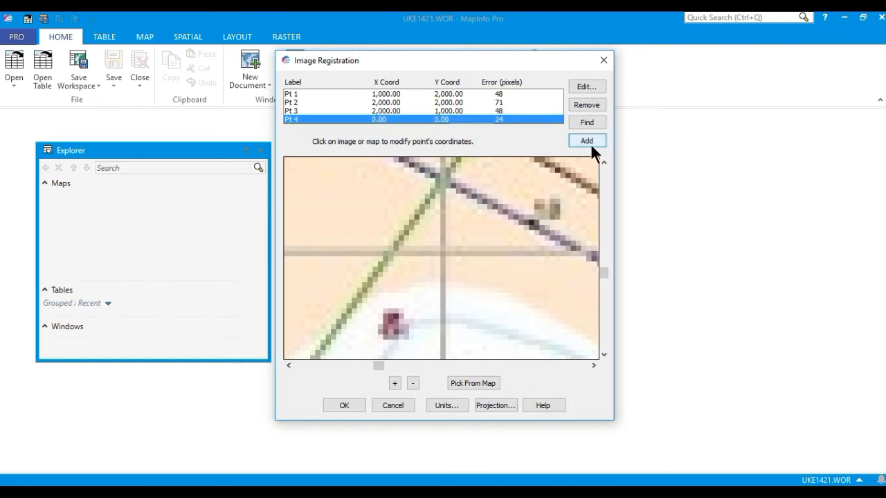
{"action": "left_click", "coordinate": [443, 253]}
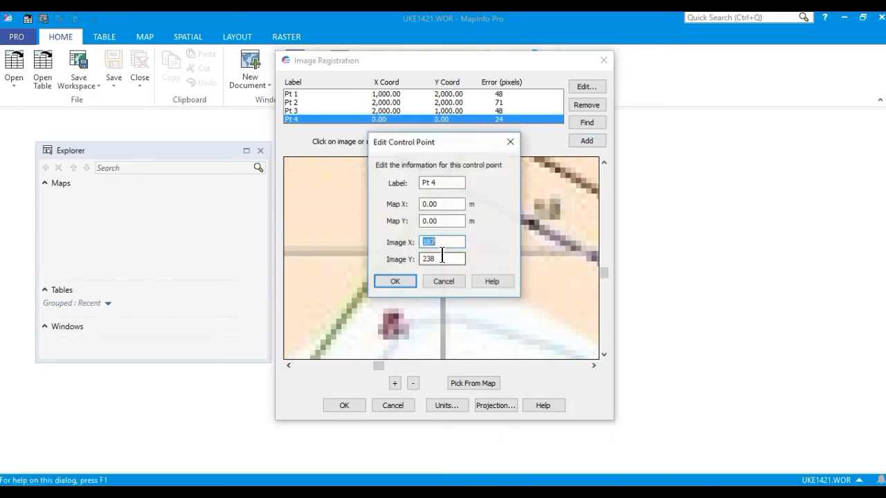
Give the fourth control point the map coordinates X 1000 m and Y 1000 m
{"action": "left_click_drag", "start_coordinate": [455, 202], "coordinate": [409, 207]}
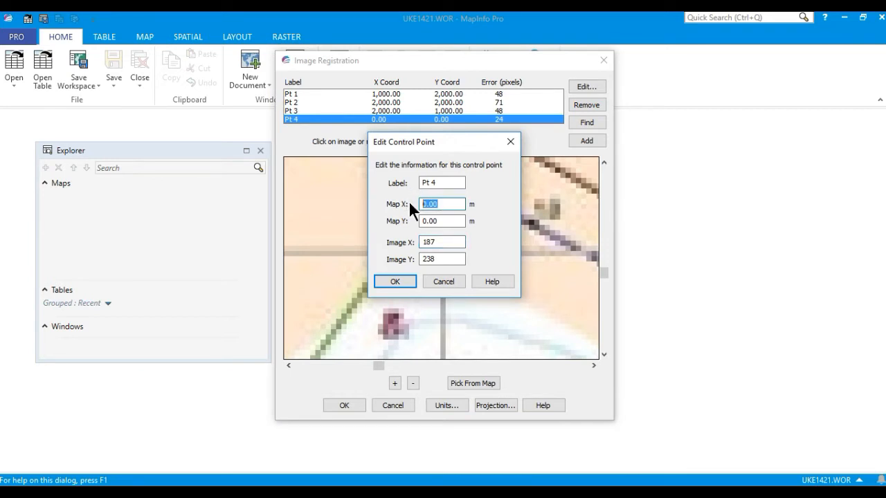
{"action": "type", "text": "1000"}
{"action": "key", "text": "Tab"}
{"action": "type", "text": "1000"}
{"action": "left_click", "coordinate": [402, 279]}
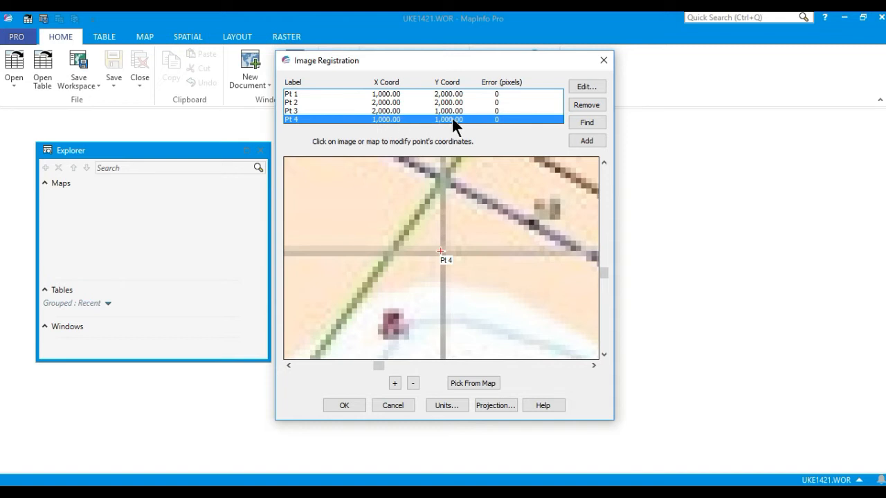
Remove the fourth control point from the registration
{"action": "left_click", "coordinate": [588, 102]}
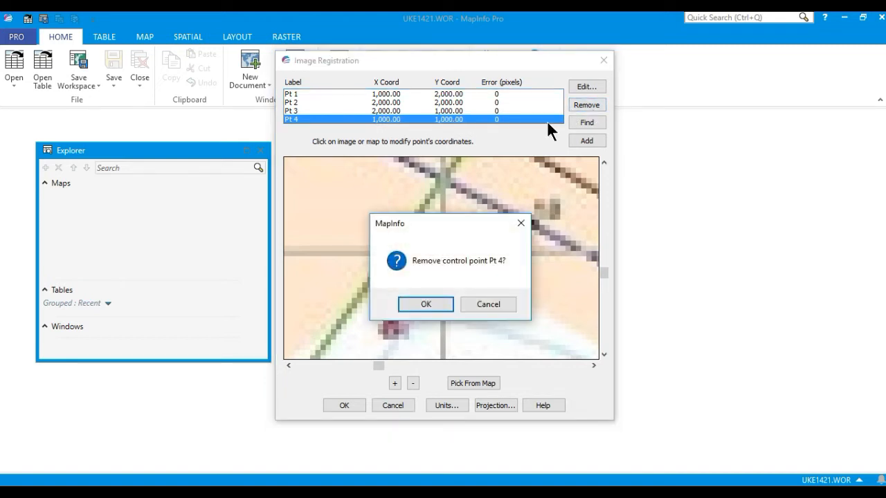
{"action": "left_click", "coordinate": [435, 302]}
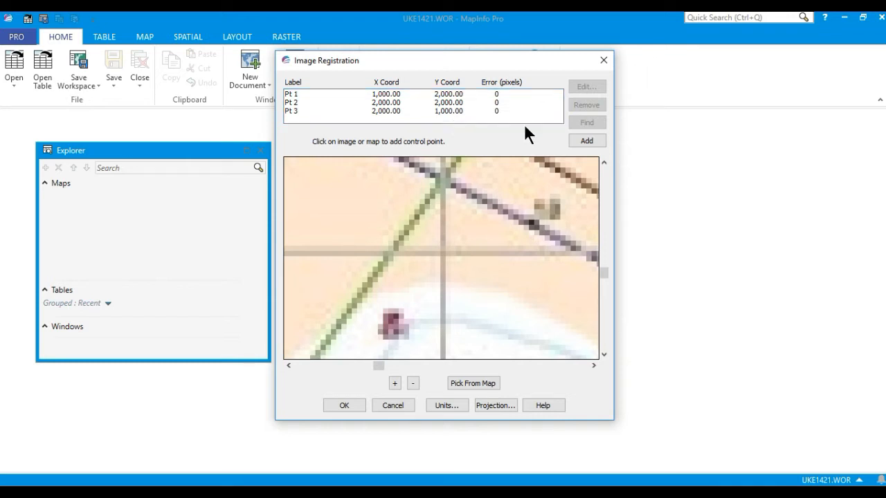
Add the fourth control point again on the southwestern grid-line intersection, with map coordinates X 1000 m and Y 1000 m
{"action": "left_click", "coordinate": [597, 141]}
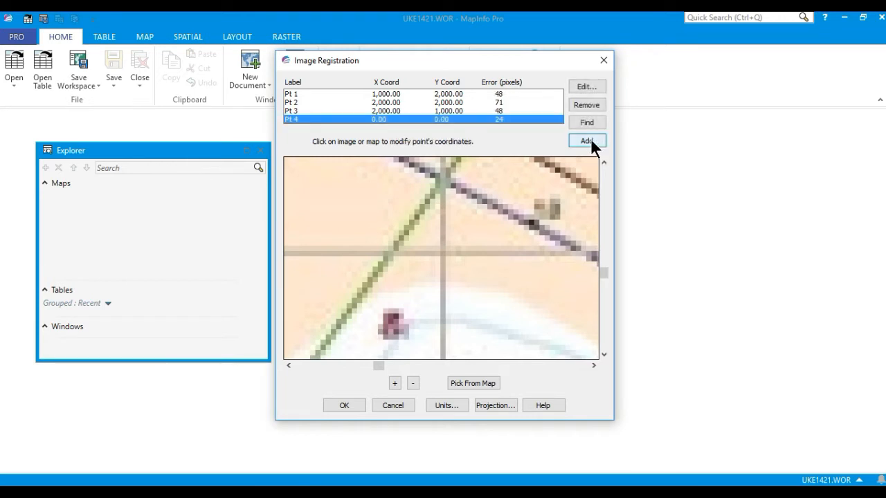
{"action": "left_click", "coordinate": [443, 254]}
{"action": "left_click_drag", "start_coordinate": [438, 206], "coordinate": [401, 211]}
{"action": "type", "text": "1000"}
{"action": "key", "text": "Tab"}
{"action": "type", "text": "1000"}
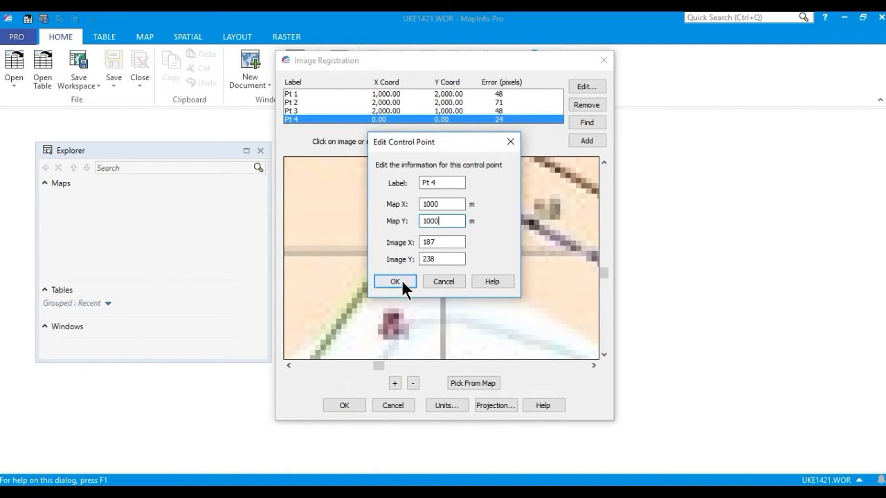
{"action": "left_click", "coordinate": [395, 281]}
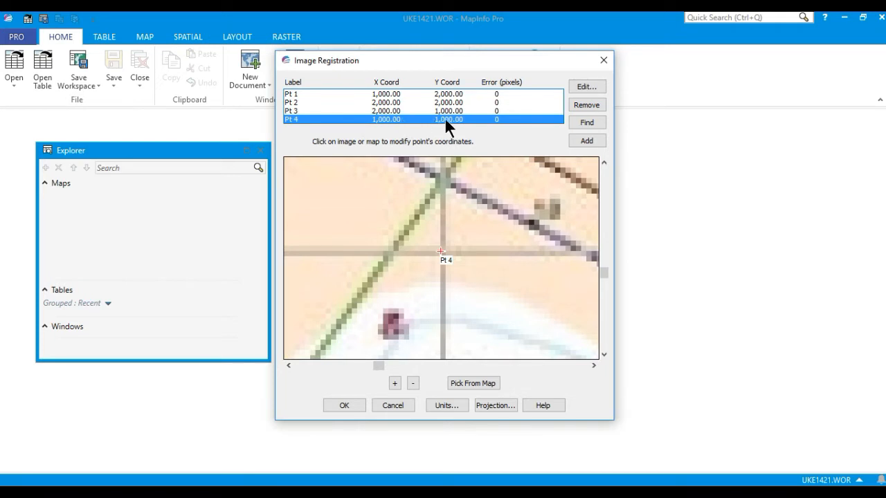
Set the fourth control point's map X coordinate to 1050 m
{"action": "left_click", "coordinate": [593, 86]}
{"action": "left_click", "coordinate": [445, 203]}
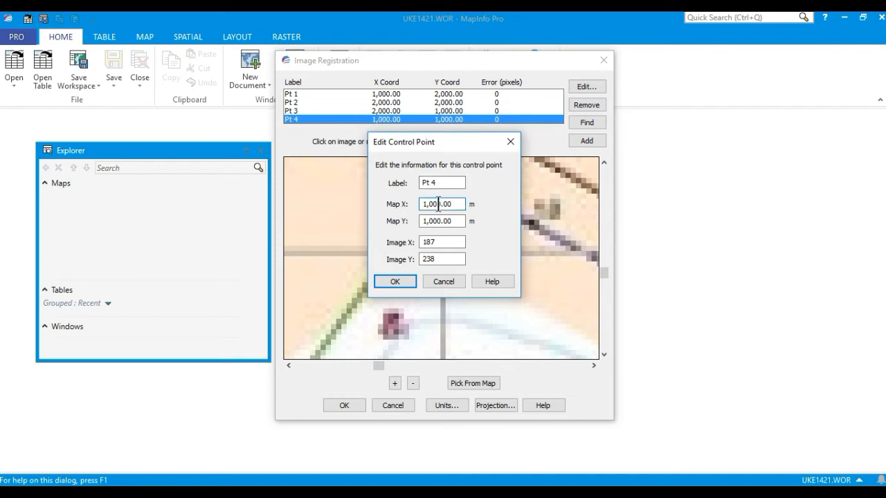
{"action": "key", "text": "BackSpace"}
{"action": "type", "text": "5"}
{"action": "left_click", "coordinate": [399, 280]}
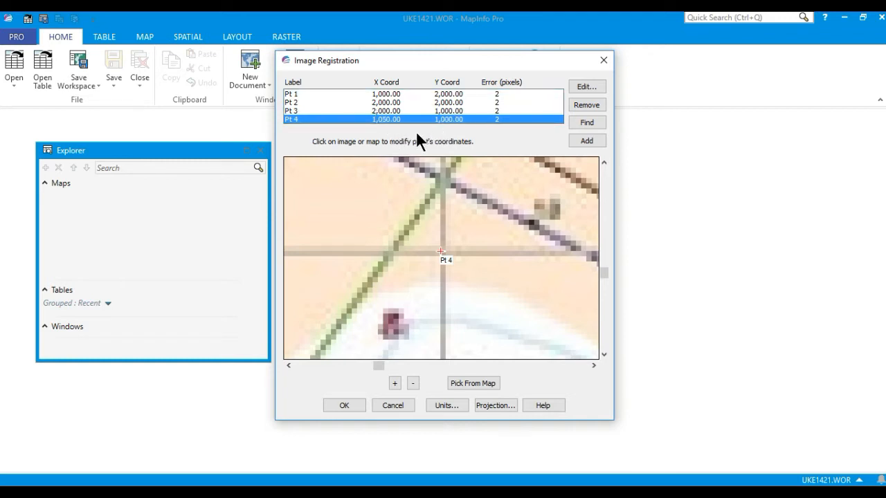
Restore the fourth control point's map X coordinate to 1000 m
{"action": "left_click", "coordinate": [585, 86]}
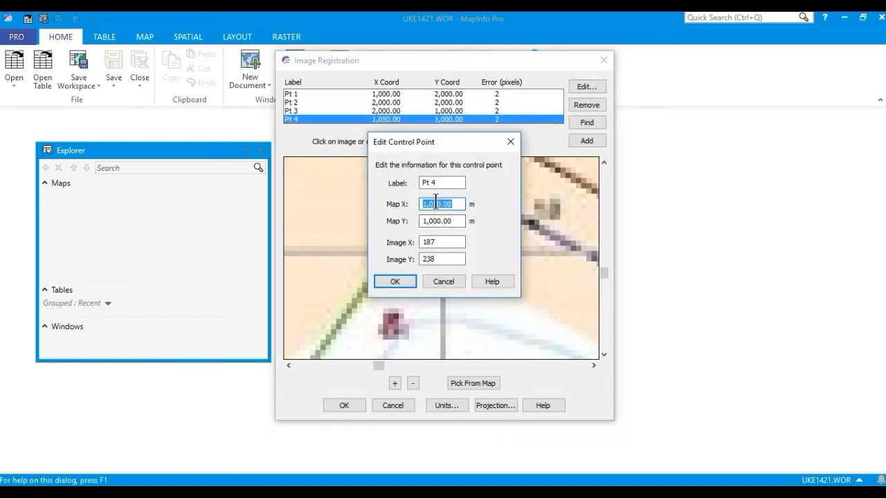
{"action": "left_click", "coordinate": [438, 203]}
{"action": "key", "text": "BackSpace"}
{"action": "type", "text": "0"}
{"action": "left_click", "coordinate": [400, 278]}
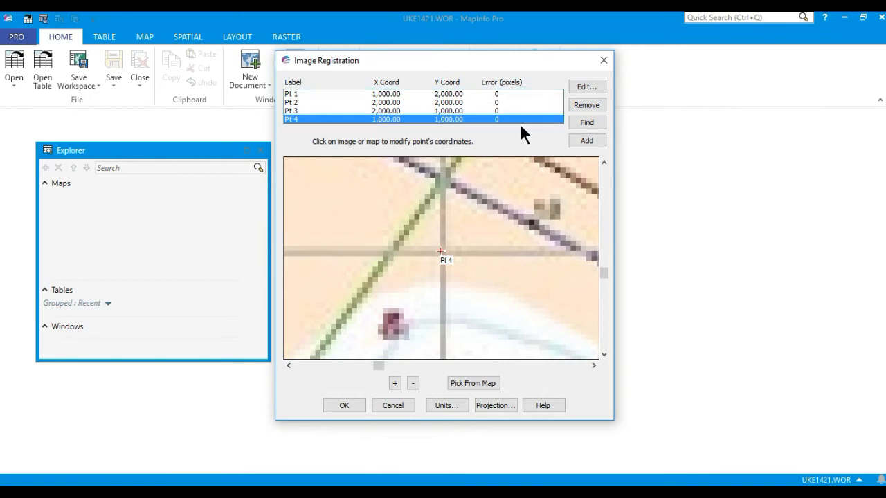
Check all four control points on the raster image and accept the image registration
{"action": "left_click", "coordinate": [412, 382]}
{"action": "left_click", "coordinate": [412, 383]}
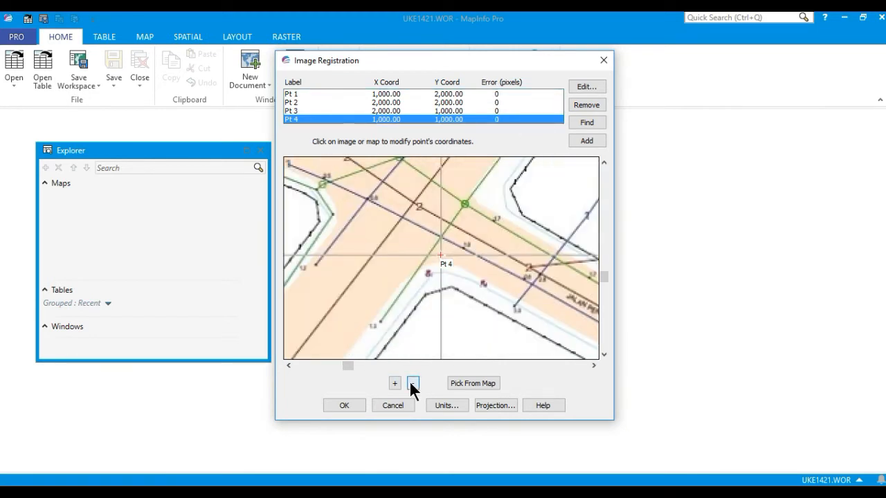
{"action": "left_click", "coordinate": [604, 163]}
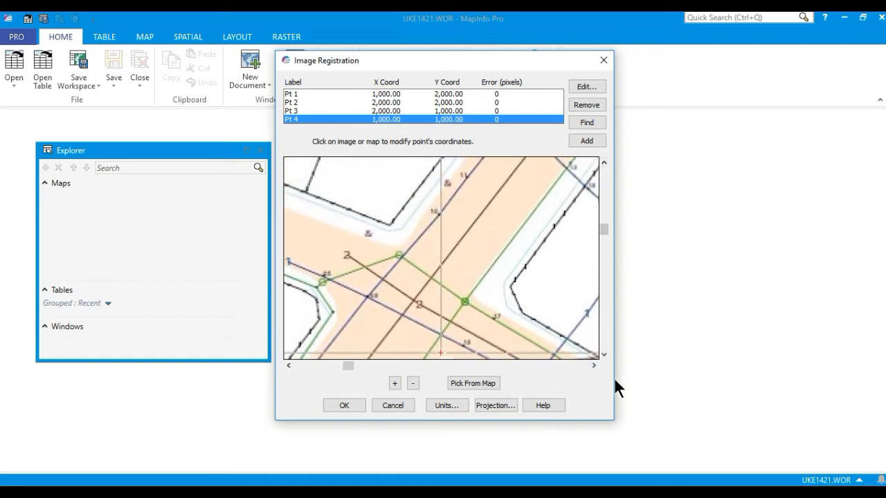
{"action": "left_click", "coordinate": [413, 383]}
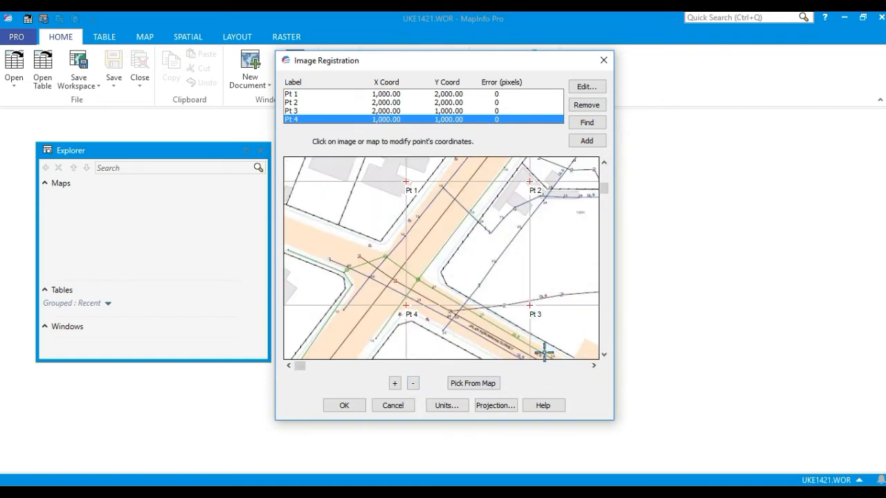
{"action": "left_click", "coordinate": [593, 365]}
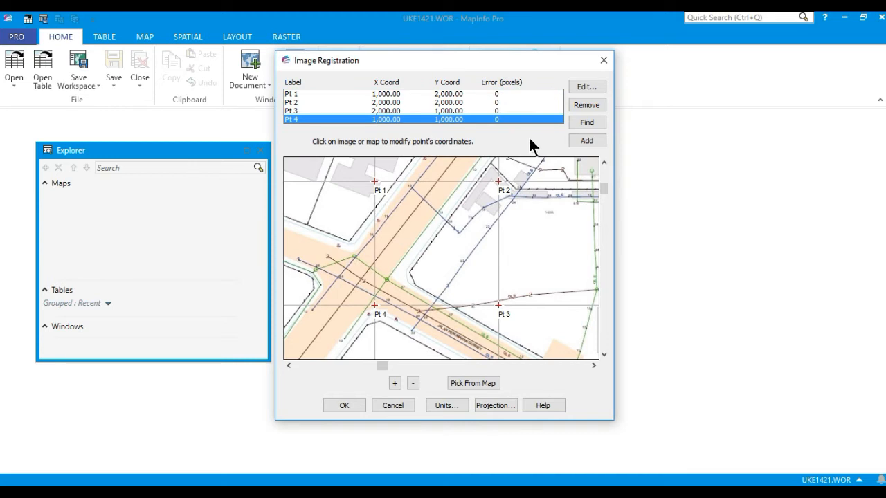
{"action": "left_click", "coordinate": [344, 406]}
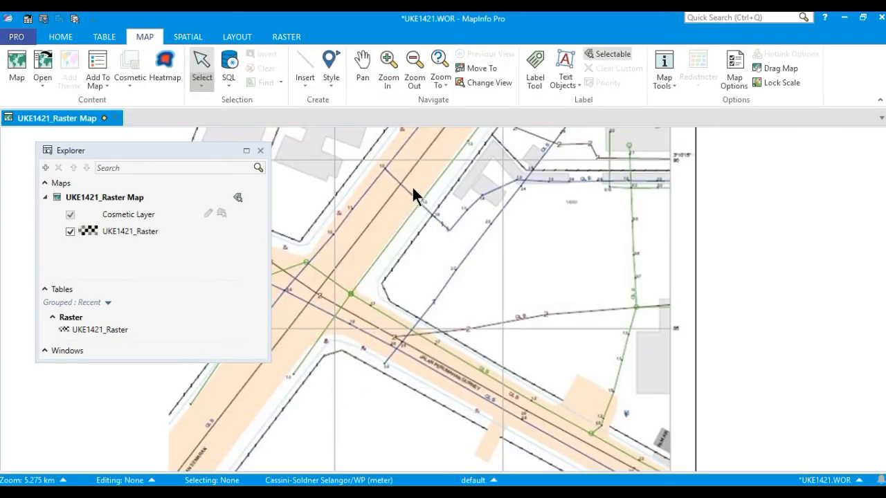
Move the Explorer window clear of the raster map and switch the zoom readout to Cursor Location
{"action": "mouse_move", "coordinate": [284, 15]}
{"action": "left_click_drag", "start_coordinate": [175, 149], "coordinate": [367, 148]}
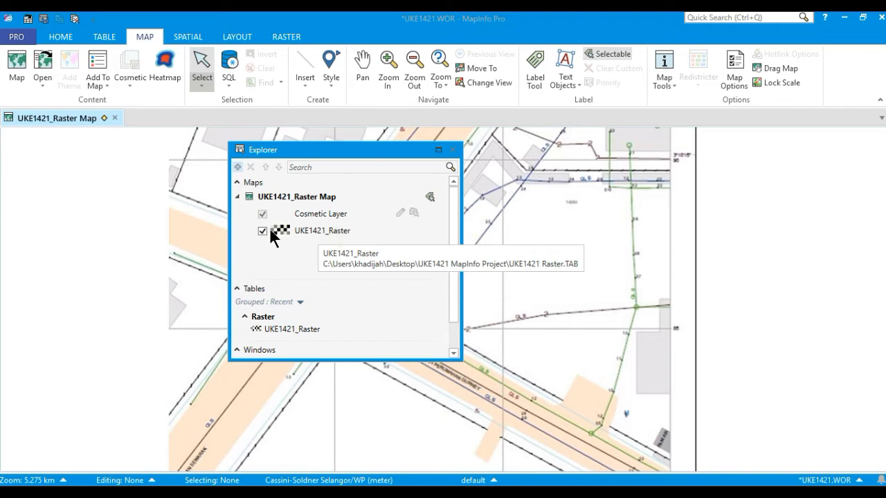
{"action": "left_click_drag", "start_coordinate": [361, 148], "coordinate": [179, 155]}
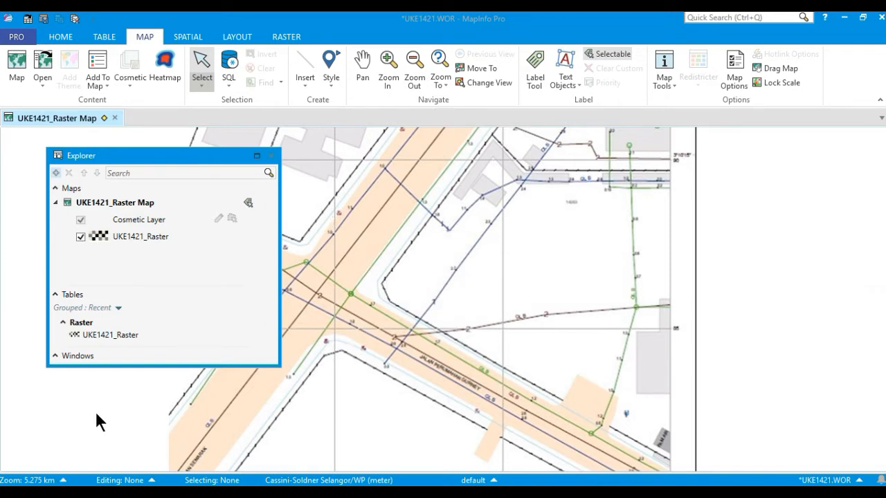
{"action": "left_click_drag", "start_coordinate": [193, 153], "coordinate": [150, 160]}
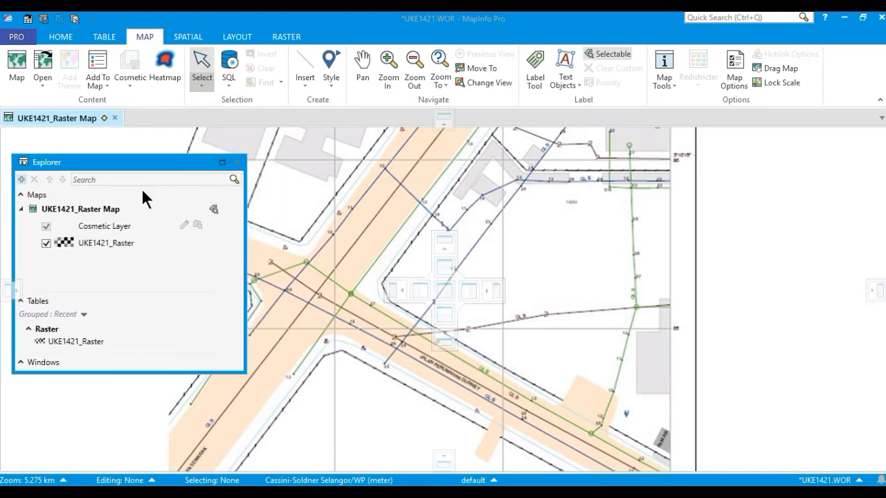
{"action": "left_click", "coordinate": [62, 480]}
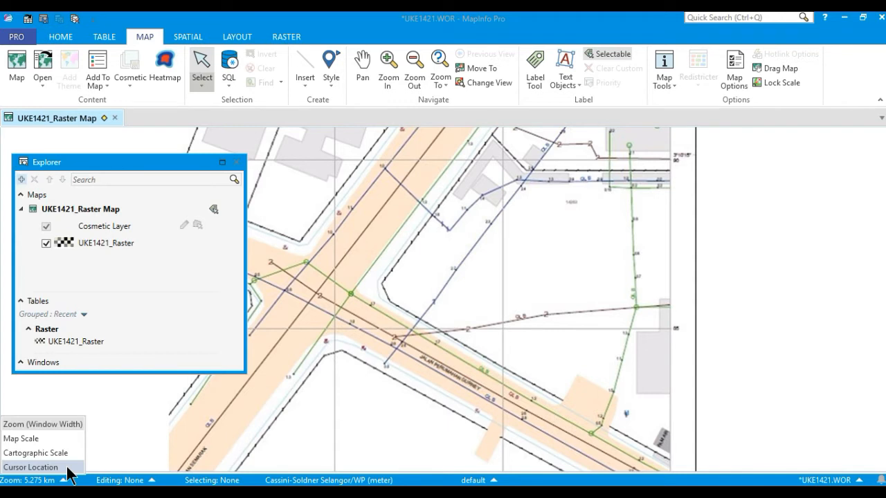
{"action": "left_click", "coordinate": [67, 467]}
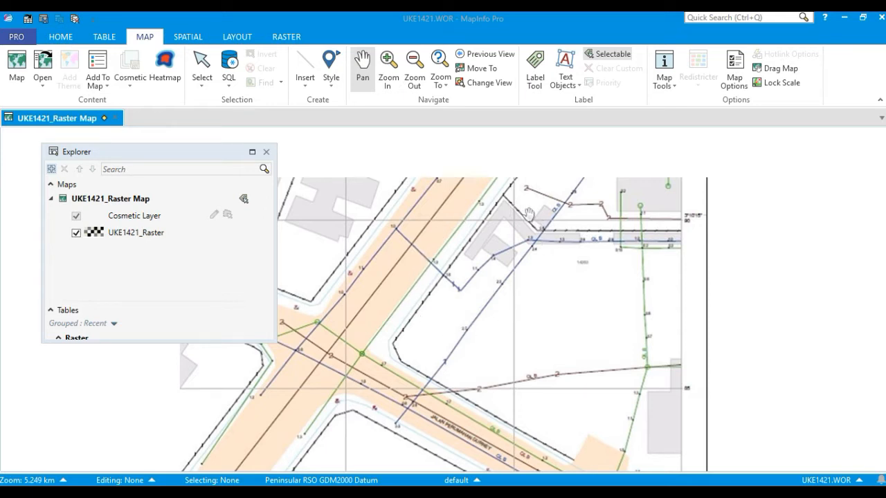
Switch the reopened map's readout to Cursor Location, check coordinates around the northeastern grid intersection, and return to the Select tool
{"action": "left_click", "coordinate": [63, 481]}
{"action": "left_click", "coordinate": [61, 467]}
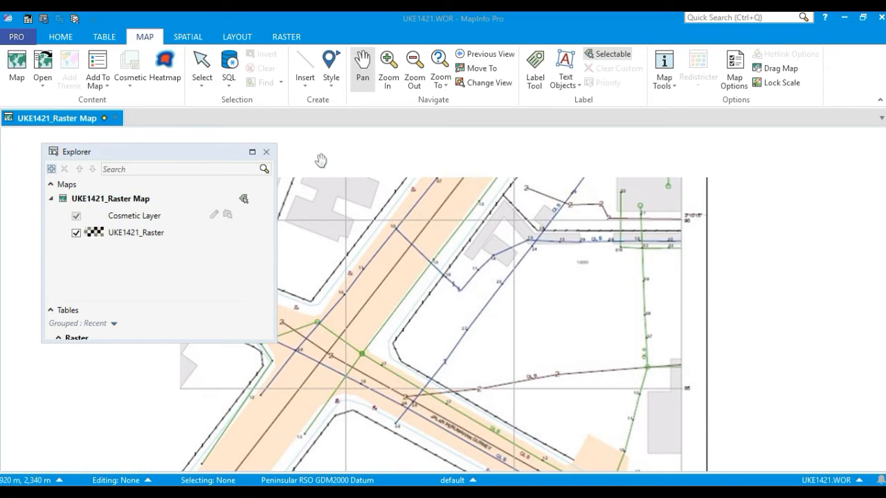
{"action": "scroll", "coordinate": [510, 218], "scroll_direction": "up", "scroll_amount": 2}
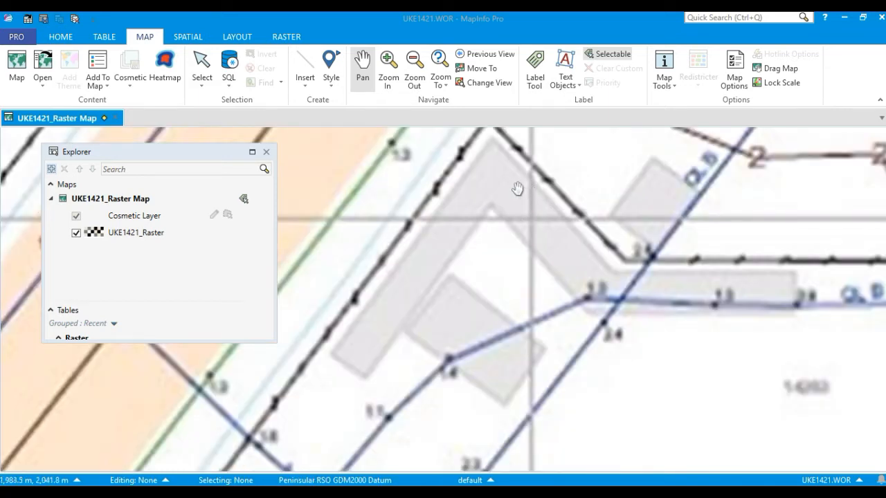
{"action": "left_click_drag", "start_coordinate": [500, 203], "coordinate": [487, 227]}
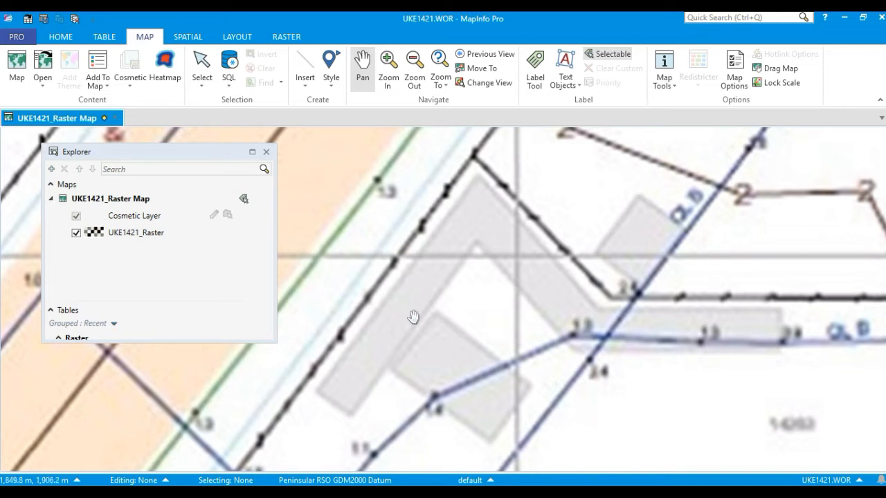
{"action": "left_click_drag", "start_coordinate": [401, 306], "coordinate": [512, 285]}
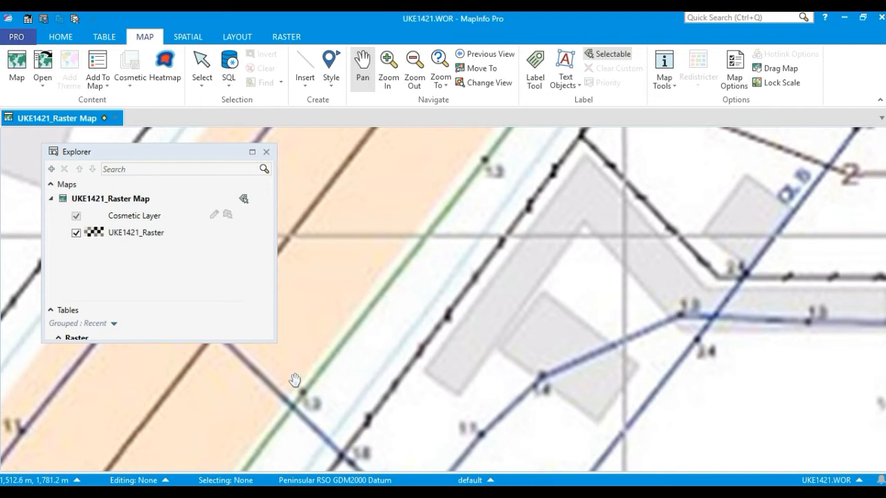
{"action": "left_click", "coordinate": [202, 70]}
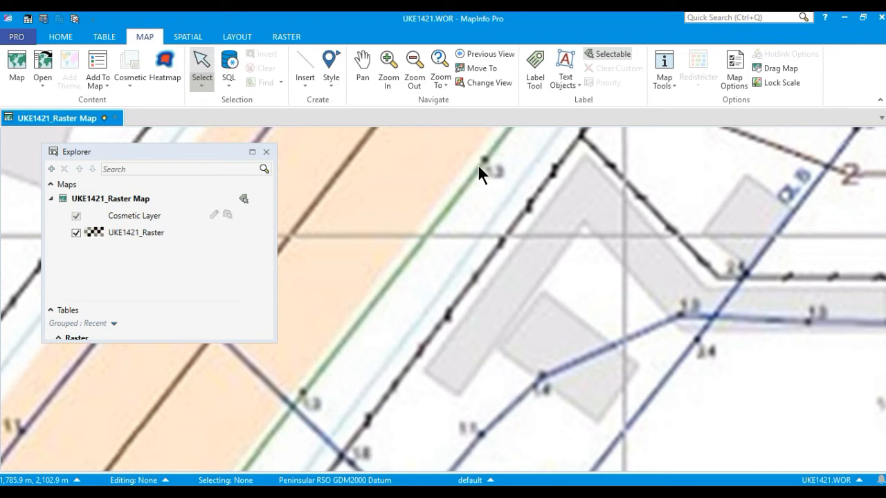
Start a new table that is added to the current mapper and open its structure definition
{"action": "left_click", "coordinate": [101, 36]}
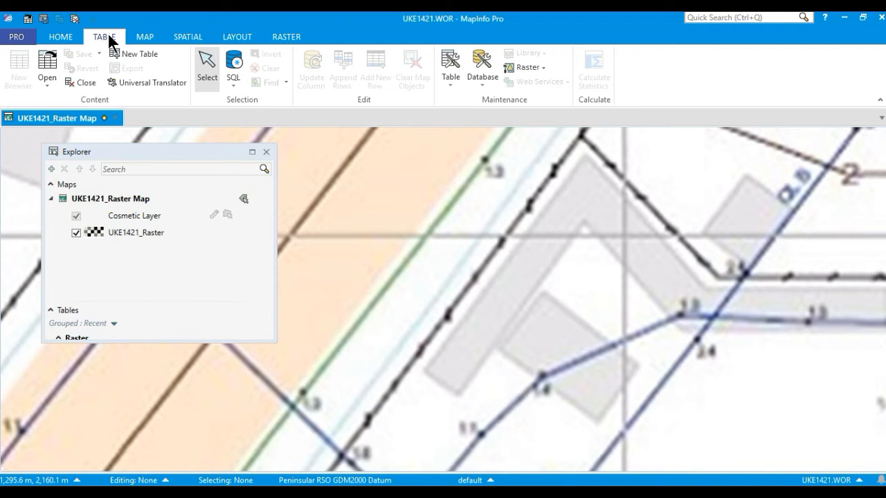
{"action": "left_click", "coordinate": [175, 52]}
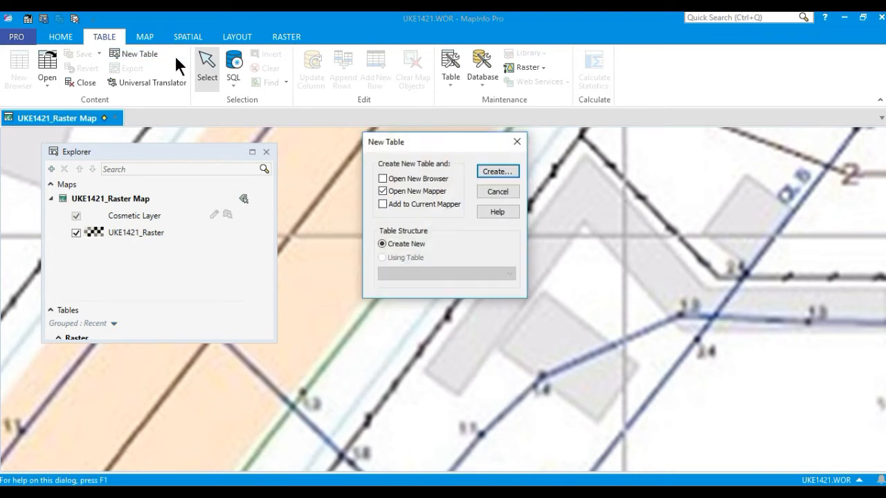
{"action": "left_click", "coordinate": [382, 204]}
{"action": "left_click", "coordinate": [513, 170]}
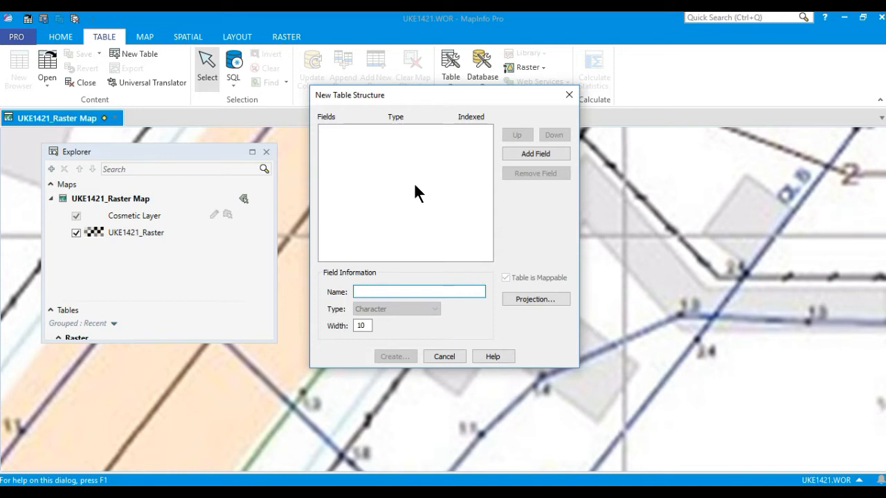
Add a field named No Tiang with the Float type to the new table structure
{"action": "left_click", "coordinate": [558, 154]}
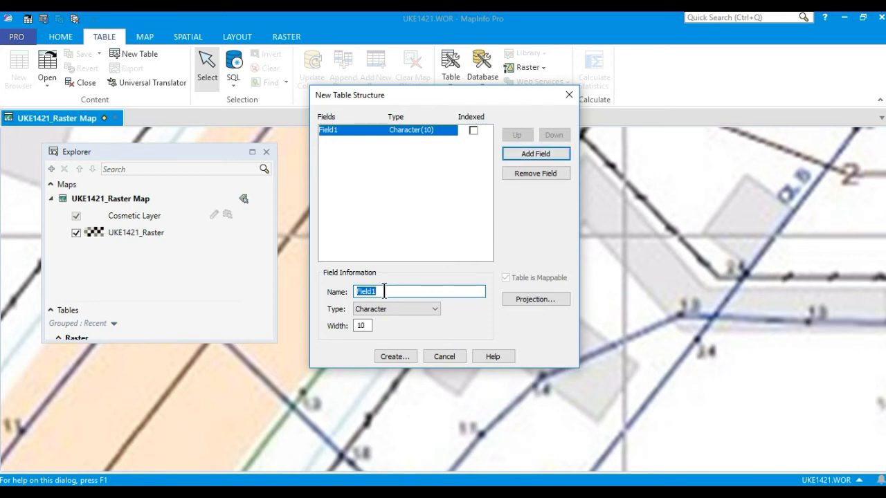
{"action": "type", "text": "No Tiang"}
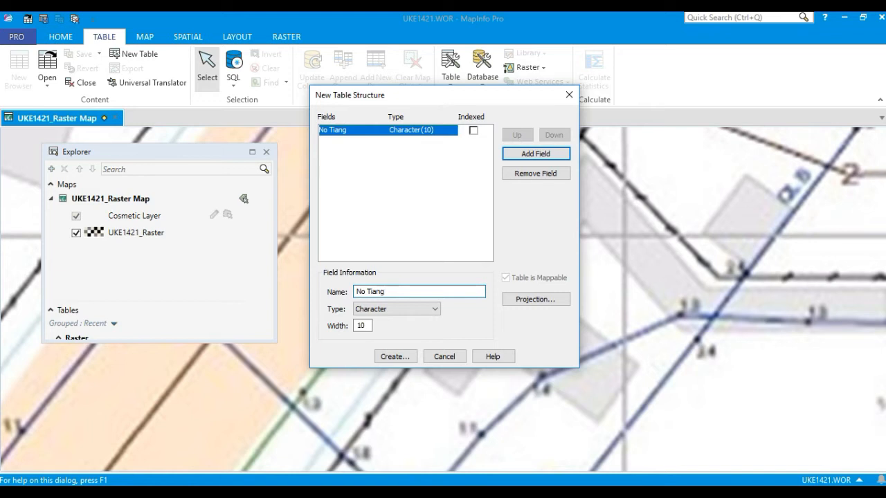
{"action": "left_click", "coordinate": [437, 309]}
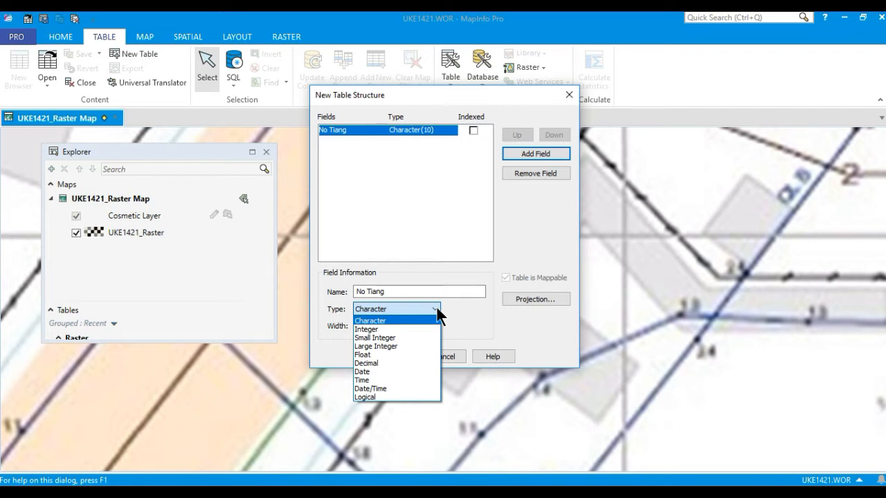
{"action": "left_click", "coordinate": [385, 354]}
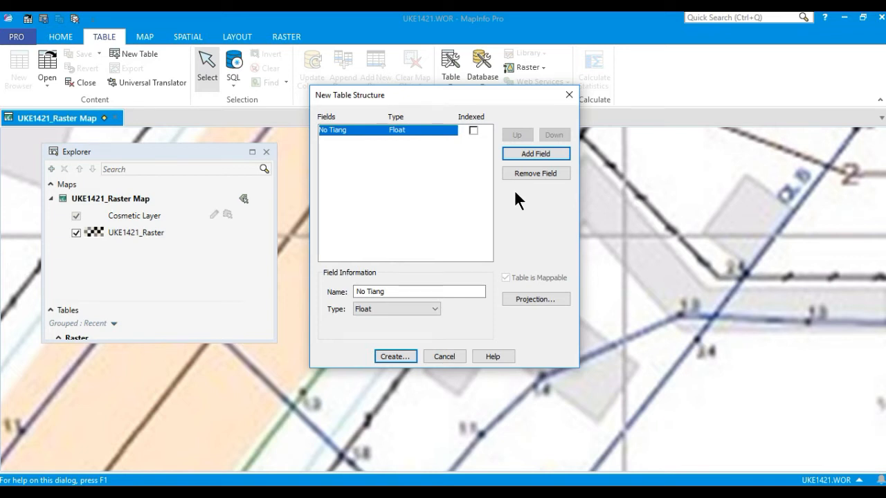
Add a second field named Seliaan with the Character type and a width of 30
{"action": "left_click", "coordinate": [556, 149]}
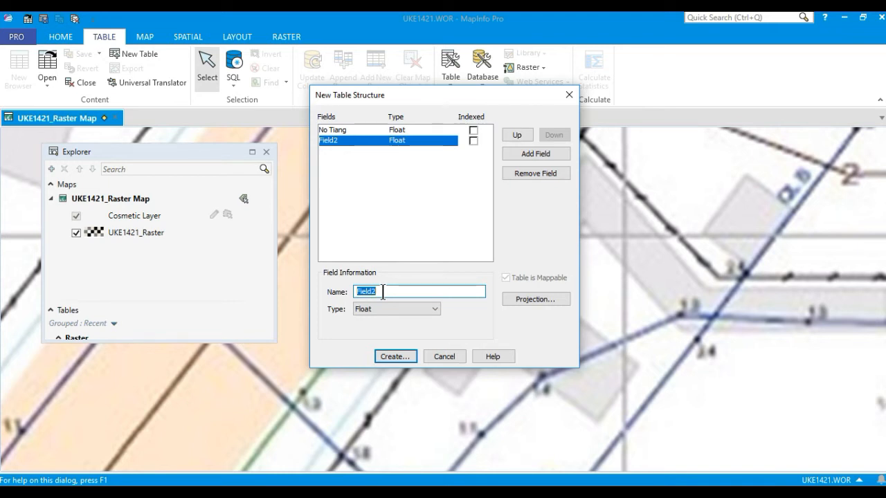
{"action": "type", "text": "Seliaan"}
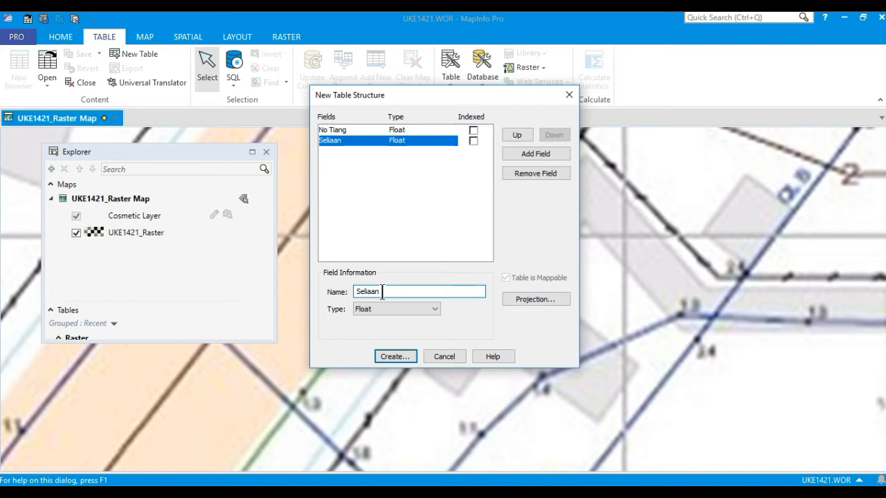
{"action": "left_click", "coordinate": [435, 307]}
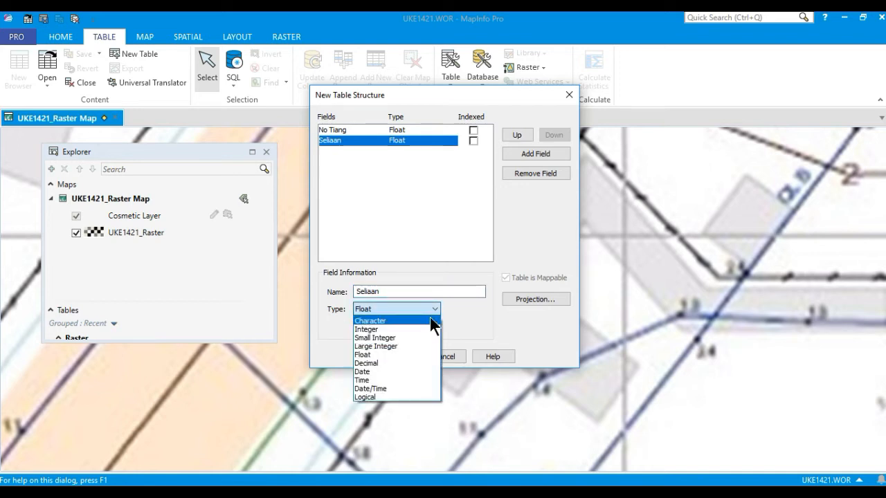
{"action": "left_click", "coordinate": [429, 319]}
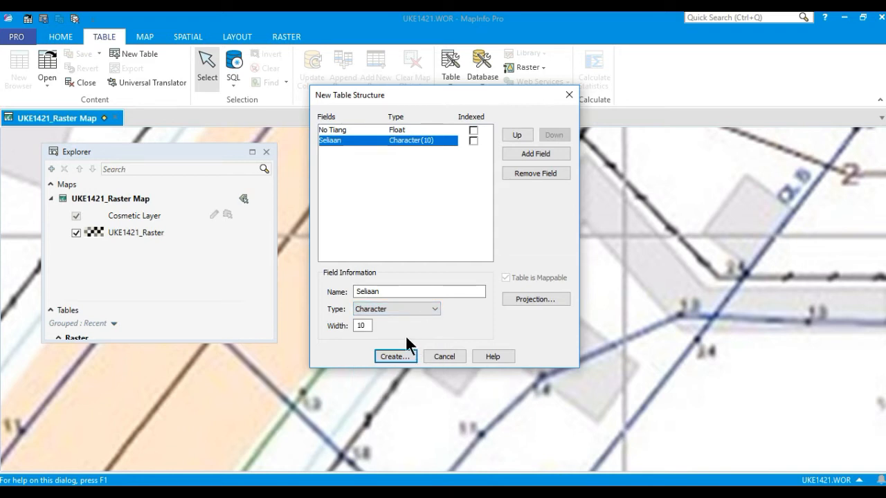
{"action": "double_click", "coordinate": [362, 326]}
{"action": "type", "text": "30"}
Mark the No Tiang and Seliaan fields as indexed, and remove the Seliaan field from the table structure
{"action": "left_click", "coordinate": [472, 130]}
{"action": "left_click", "coordinate": [472, 140]}
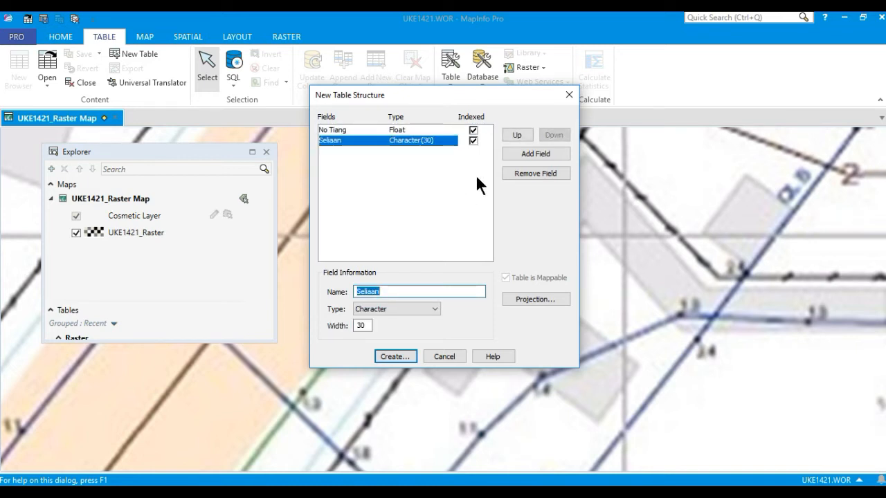
{"action": "left_click", "coordinate": [345, 128]}
{"action": "left_click", "coordinate": [345, 140]}
{"action": "left_click", "coordinate": [556, 172]}
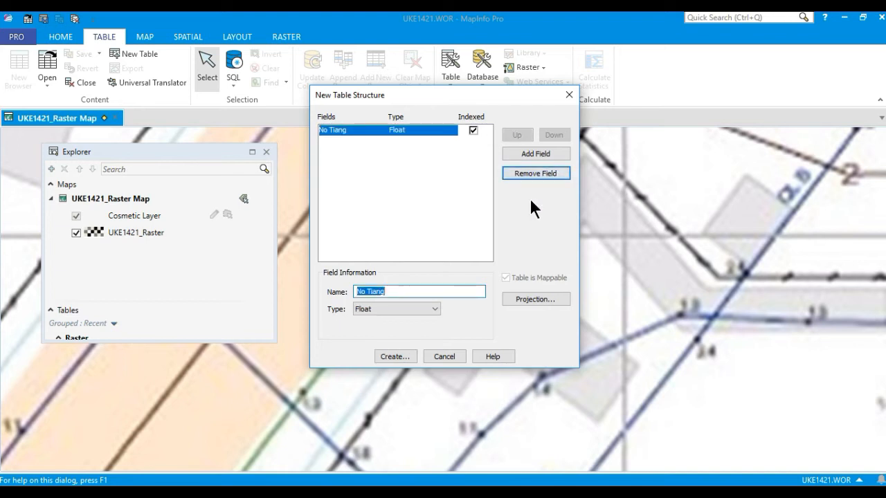
Add a field named Seliaan with the Character type and a width of 30 to the table structure, and mark it as indexed
{"action": "left_click", "coordinate": [530, 154]}
{"action": "type", "text": "Seliaan"}
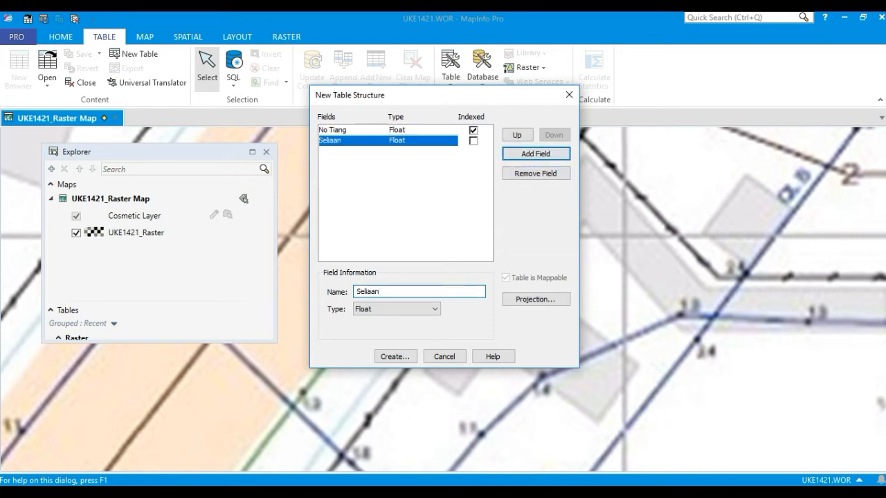
{"action": "left_click", "coordinate": [435, 308]}
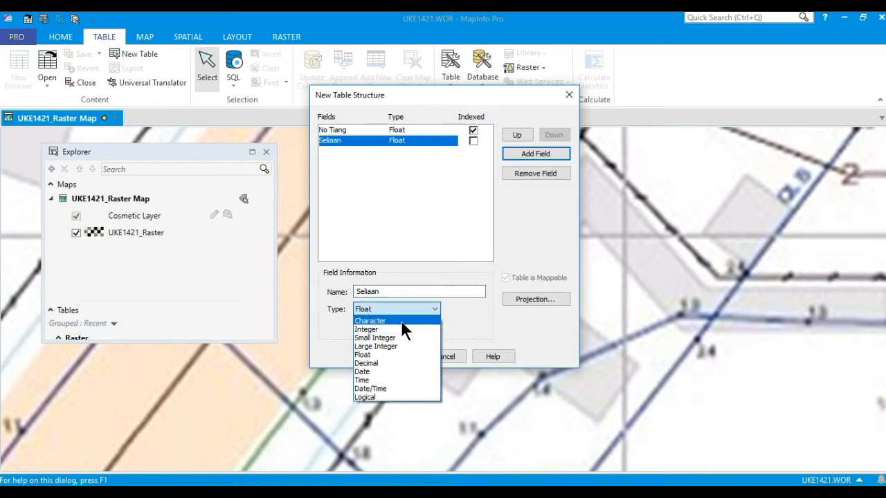
{"action": "left_click", "coordinate": [403, 318]}
{"action": "double_click", "coordinate": [356, 326]}
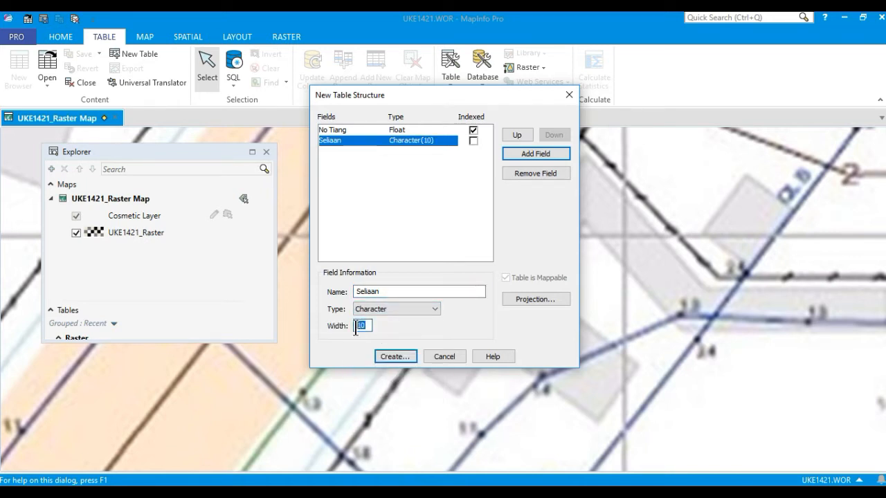
{"action": "type", "text": "30"}
{"action": "left_click", "coordinate": [473, 140]}
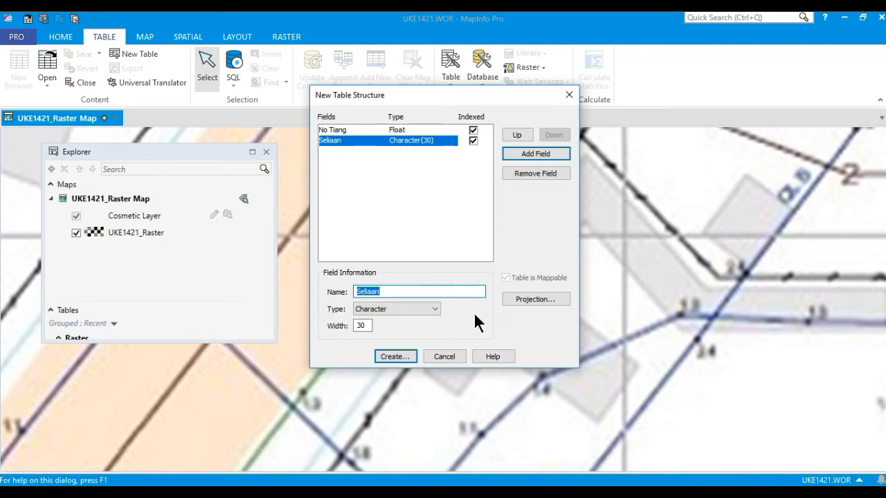
Try to create the table, and rename the No Tiang field to No_Tiang
{"action": "left_click", "coordinate": [413, 356]}
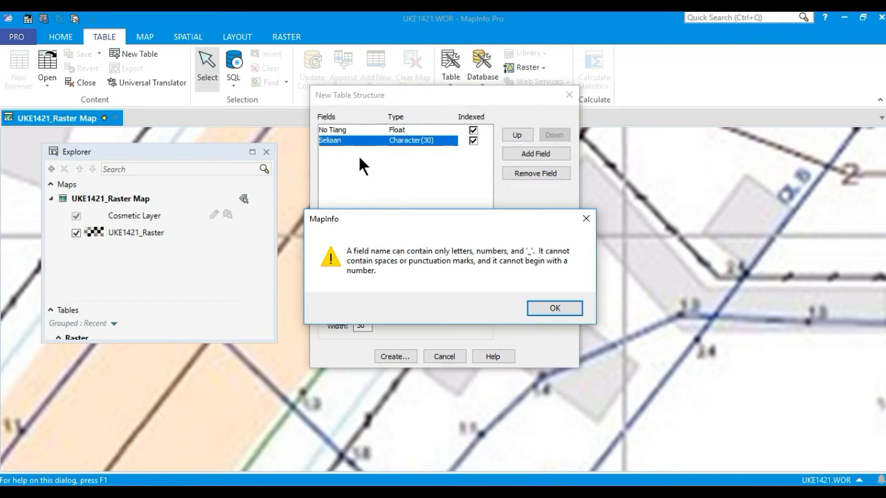
{"action": "left_click", "coordinate": [571, 305]}
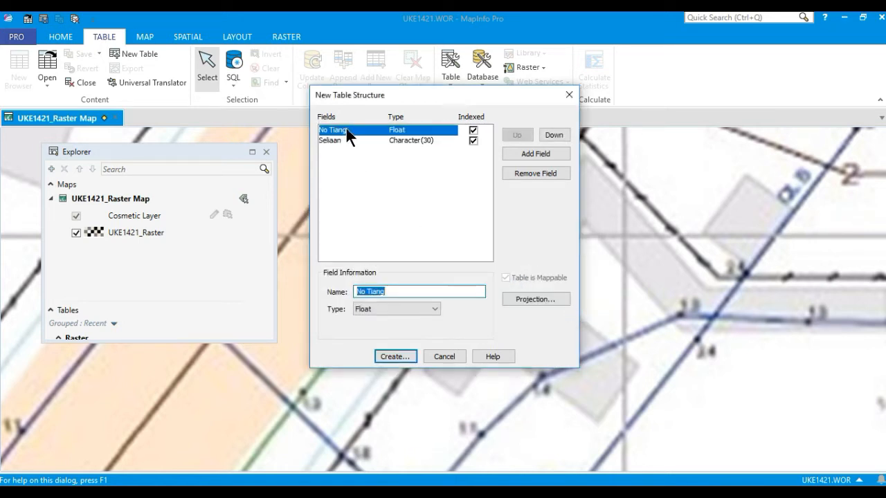
{"action": "left_click", "coordinate": [369, 291]}
{"action": "key", "text": "BackSpace"}
{"action": "type", "text": "_"}
{"action": "left_click", "coordinate": [402, 291]}
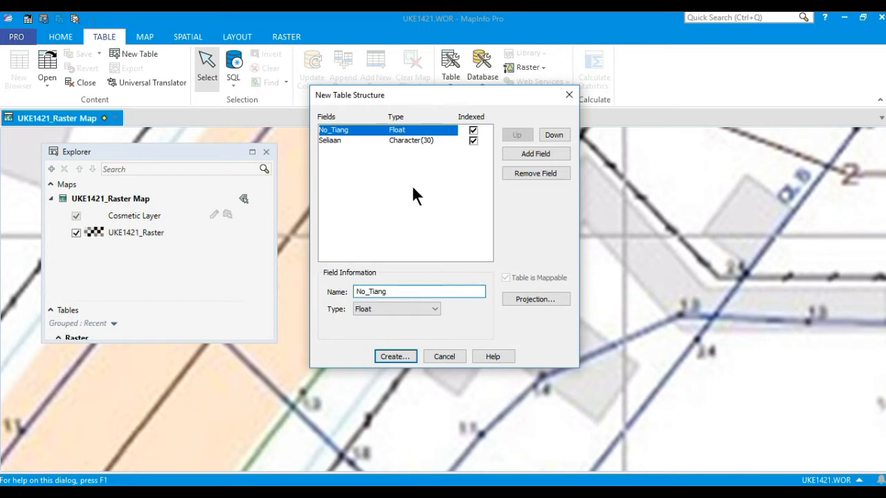
Create the table and save it as Point_TiangLampu in the MapInfo UKE1421 folder
{"action": "left_click", "coordinate": [408, 356]}
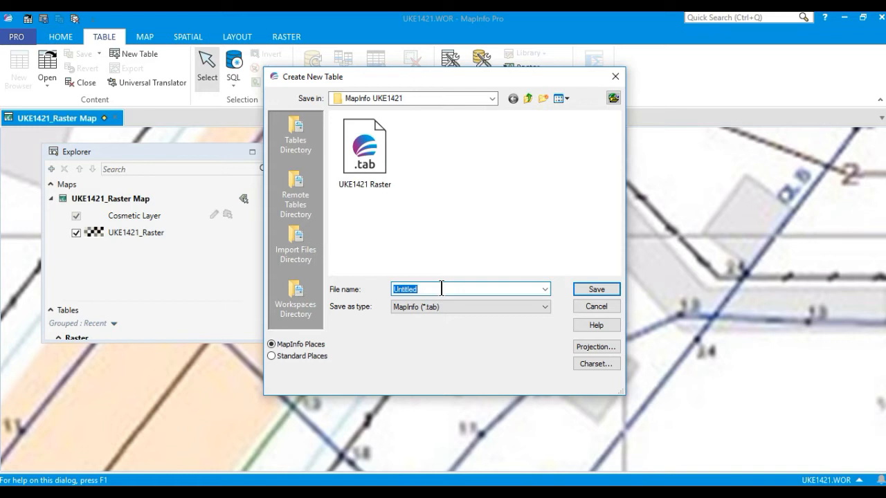
{"action": "type", "text": "Point_Tiang Lampu"}
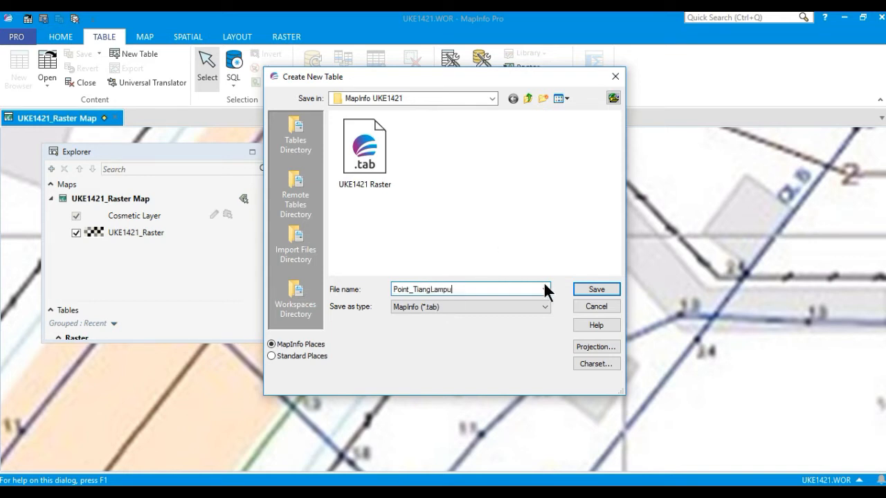
{"action": "left_click", "coordinate": [611, 289]}
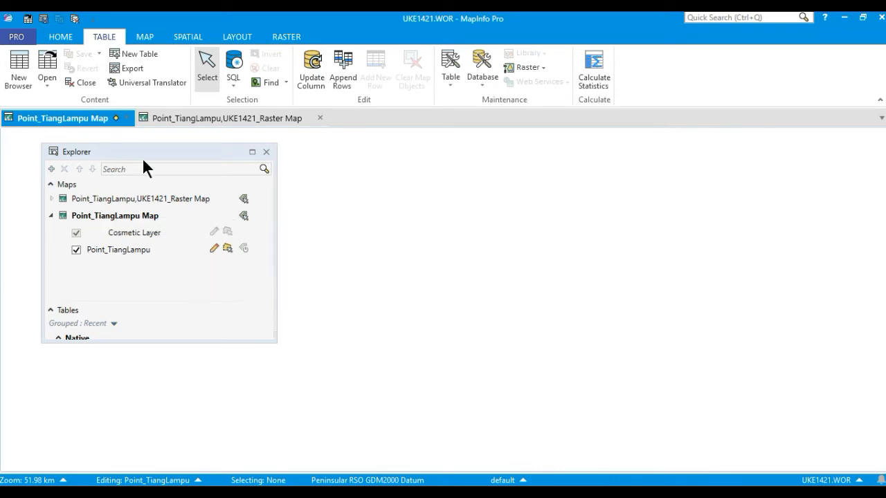
Browse the Point_TiangLampu table and widen its Seliaan column
{"action": "left_click", "coordinate": [132, 249]}
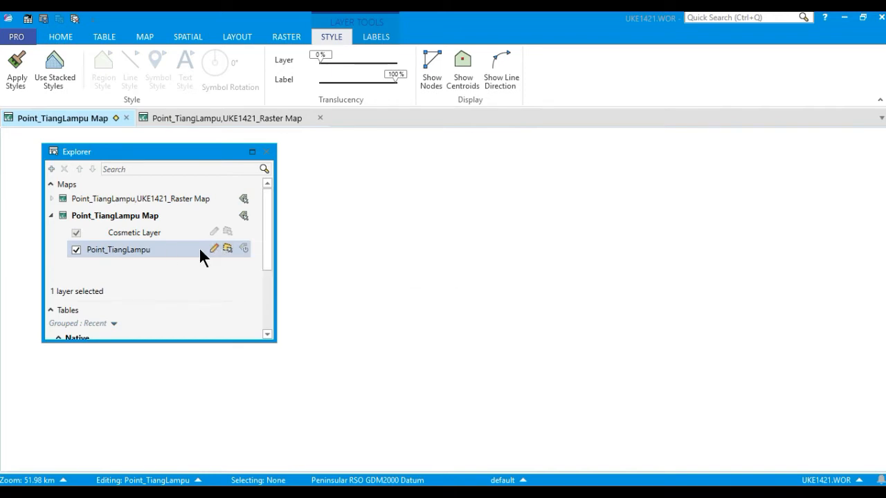
{"action": "right_click", "coordinate": [164, 253]}
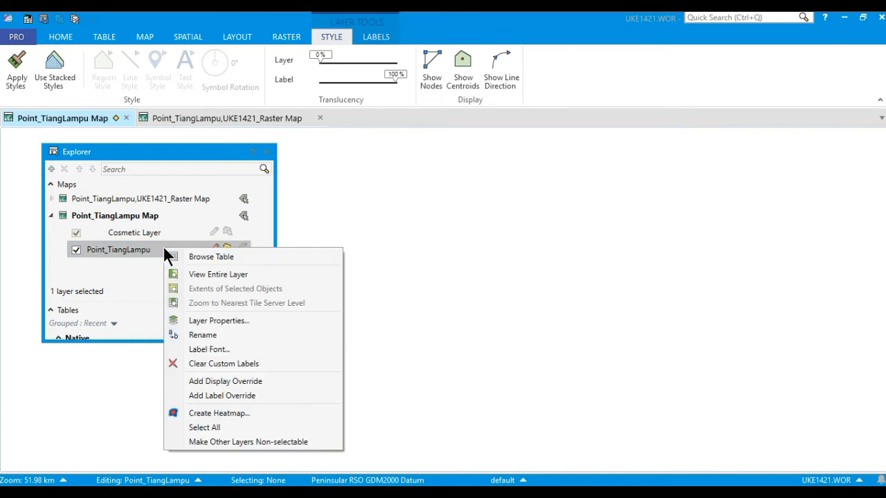
{"action": "left_click", "coordinate": [244, 256]}
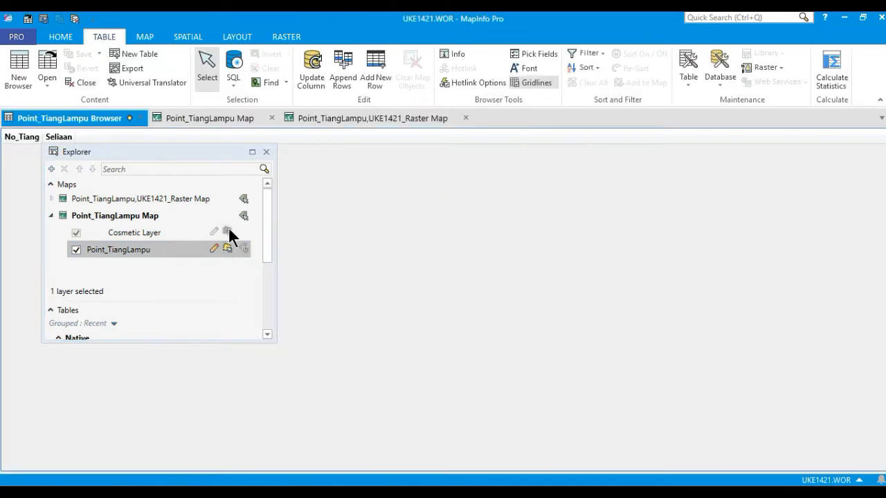
{"action": "left_click_drag", "start_coordinate": [150, 154], "coordinate": [157, 177]}
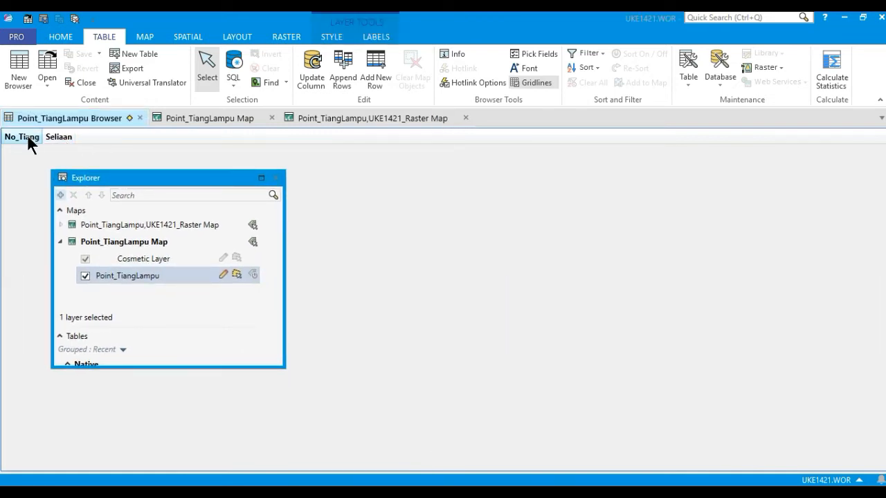
{"action": "left_click_drag", "start_coordinate": [75, 133], "coordinate": [126, 136]}
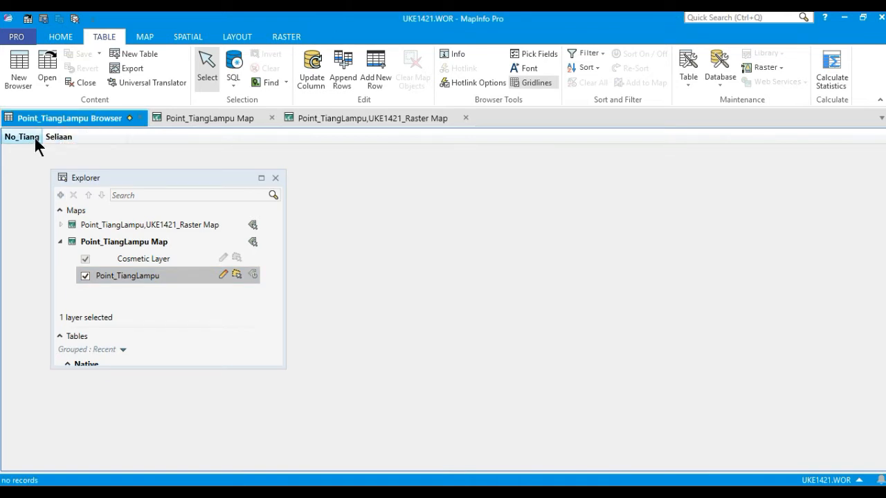
Examine the combined raster map, the Point_TiangLampu browser and the separate Point_TiangLampu map in turn
{"action": "left_click", "coordinate": [351, 118]}
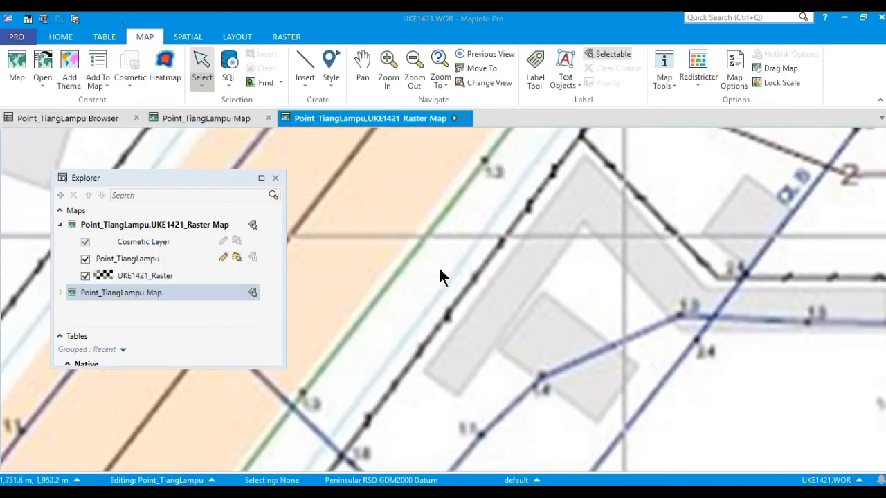
{"action": "left_click", "coordinate": [362, 73]}
{"action": "left_click_drag", "start_coordinate": [429, 280], "coordinate": [450, 283]}
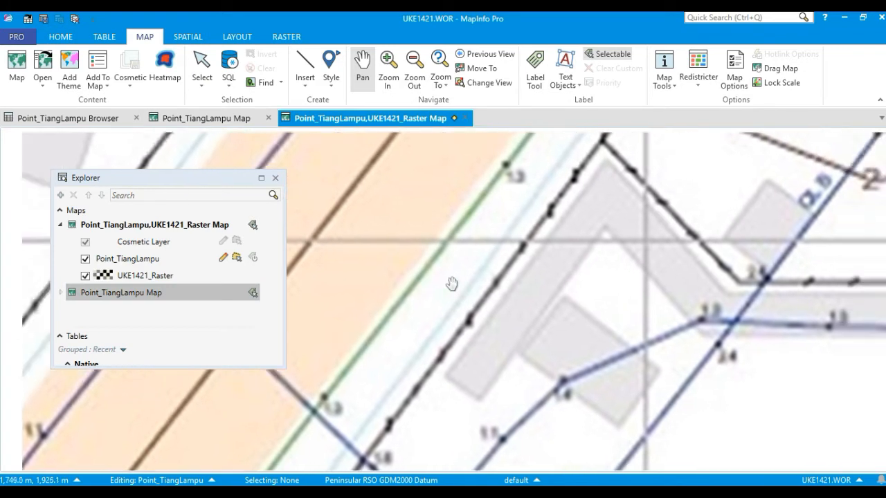
{"action": "left_click", "coordinate": [201, 68]}
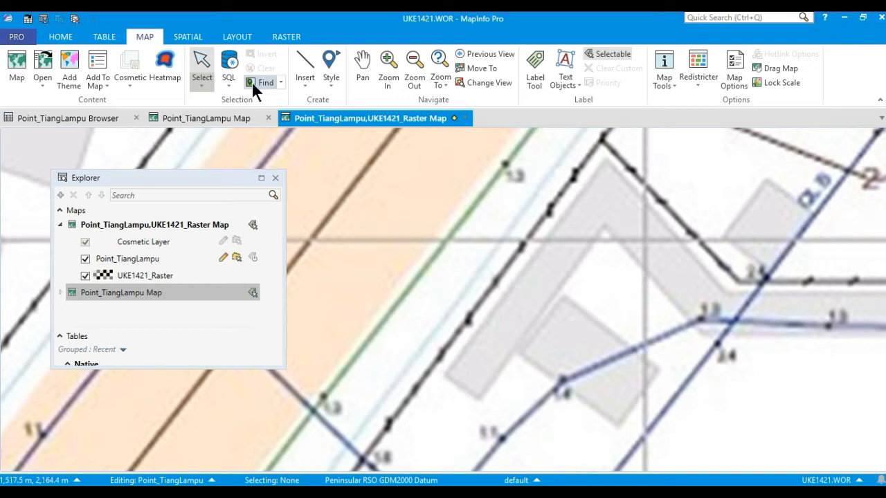
{"action": "left_click", "coordinate": [198, 36]}
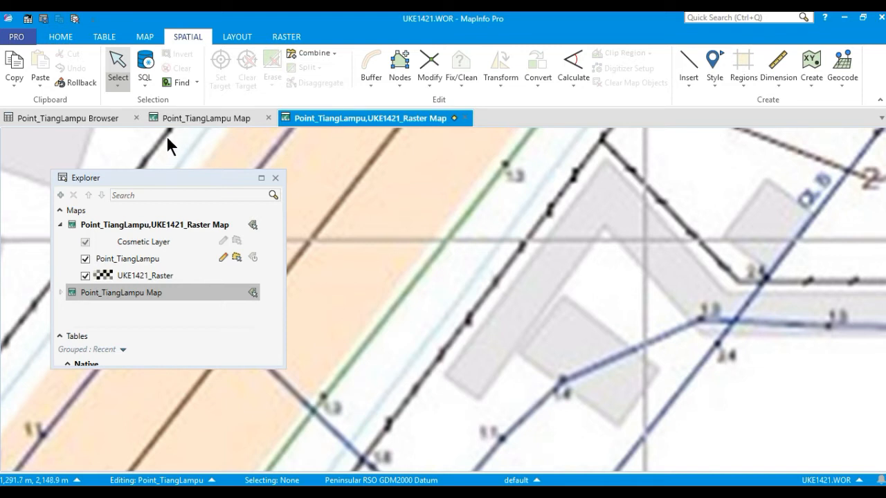
{"action": "left_click", "coordinate": [96, 115]}
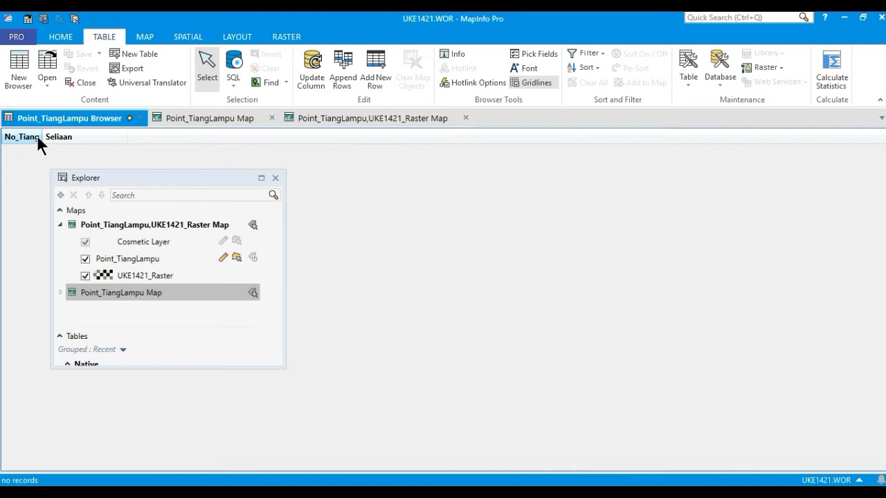
{"action": "left_click", "coordinate": [228, 116]}
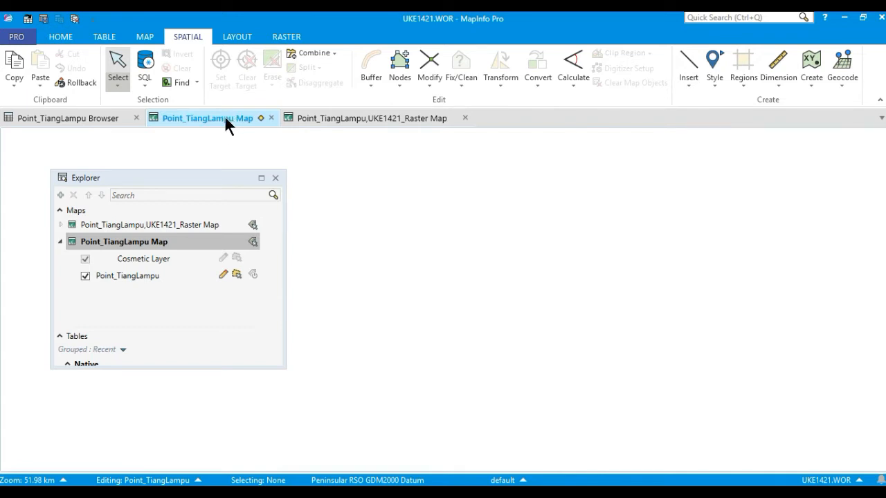
Insert a point on the combined raster map at the lower 1.3 mark beside the green line
{"action": "left_click", "coordinate": [315, 119]}
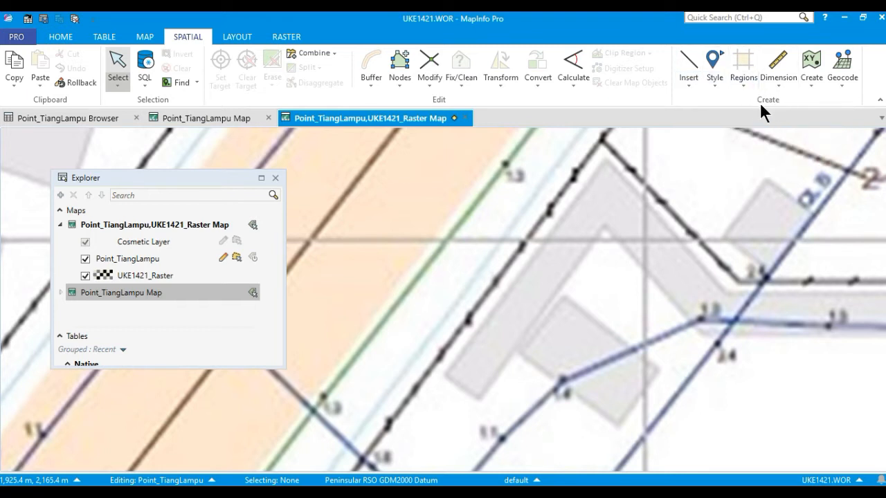
{"action": "left_click", "coordinate": [689, 78]}
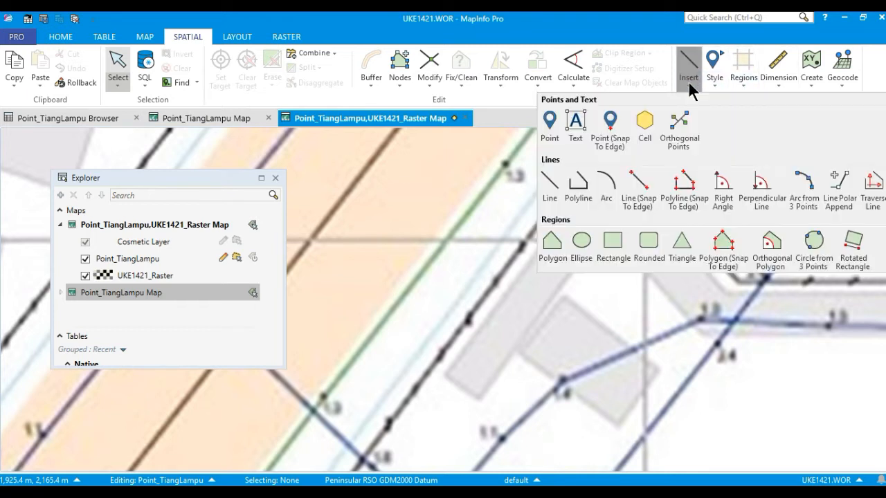
{"action": "left_click", "coordinate": [550, 123]}
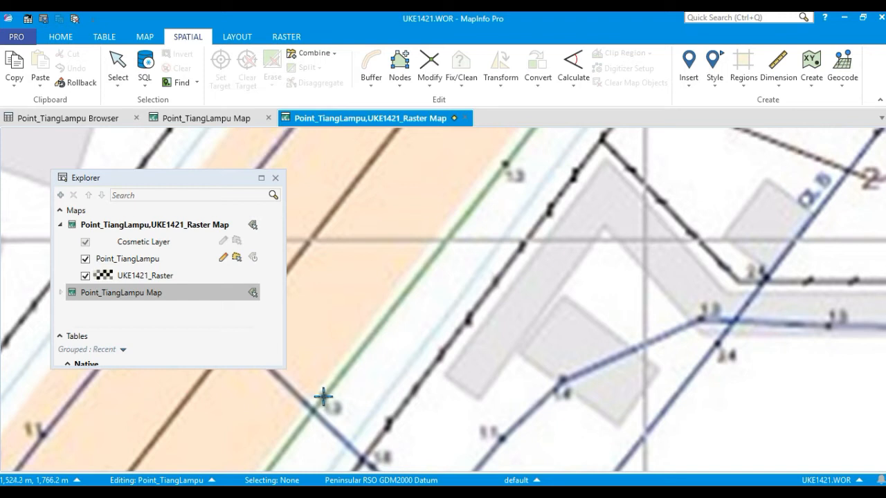
{"action": "left_click", "coordinate": [324, 395]}
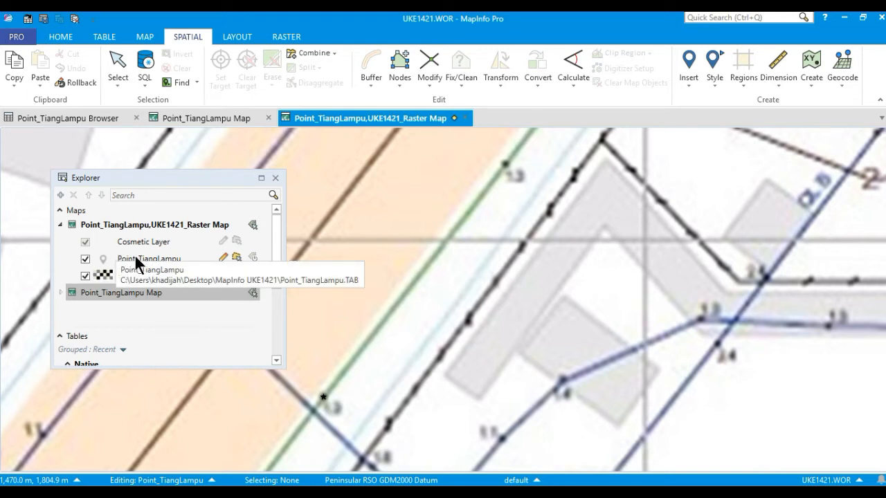
Select the Point_TiangLampu layer and open the object properties of the point placed at the lower 1.3 mark
{"action": "left_click", "coordinate": [193, 257]}
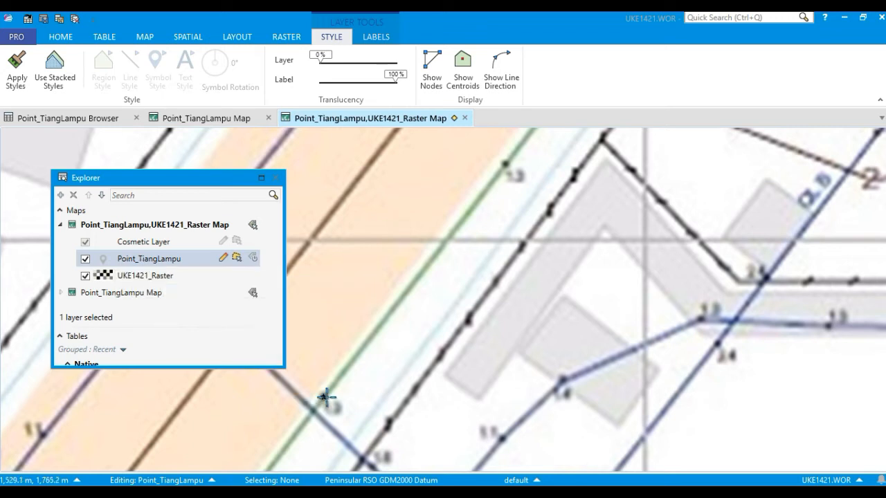
{"action": "left_click", "coordinate": [146, 37]}
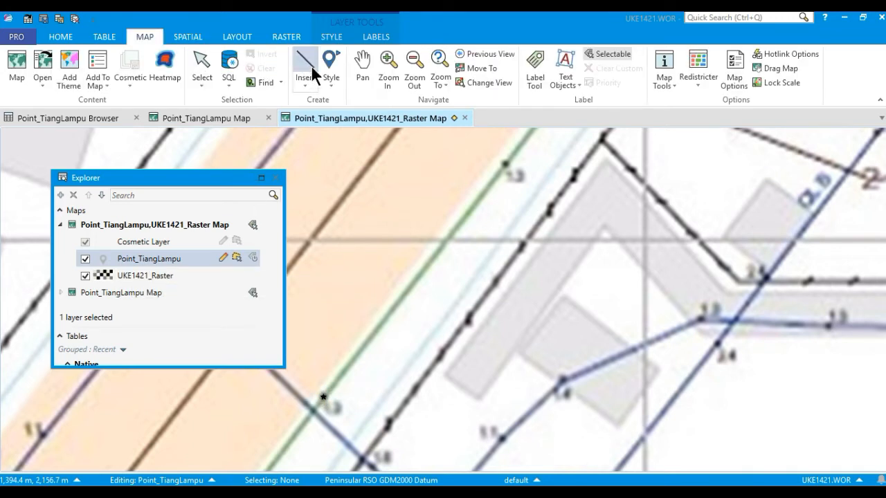
{"action": "left_click", "coordinate": [187, 38]}
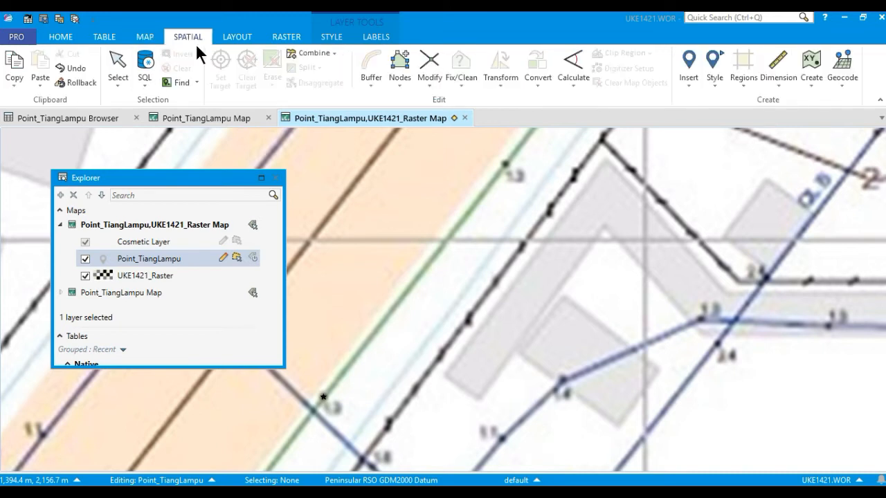
{"action": "left_click", "coordinate": [115, 62]}
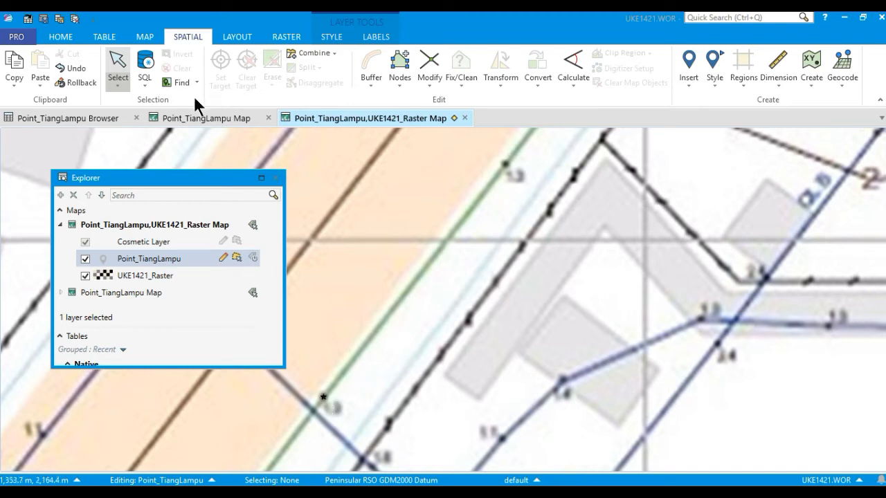
{"action": "left_click", "coordinate": [125, 59]}
{"action": "double_click", "coordinate": [323, 398]}
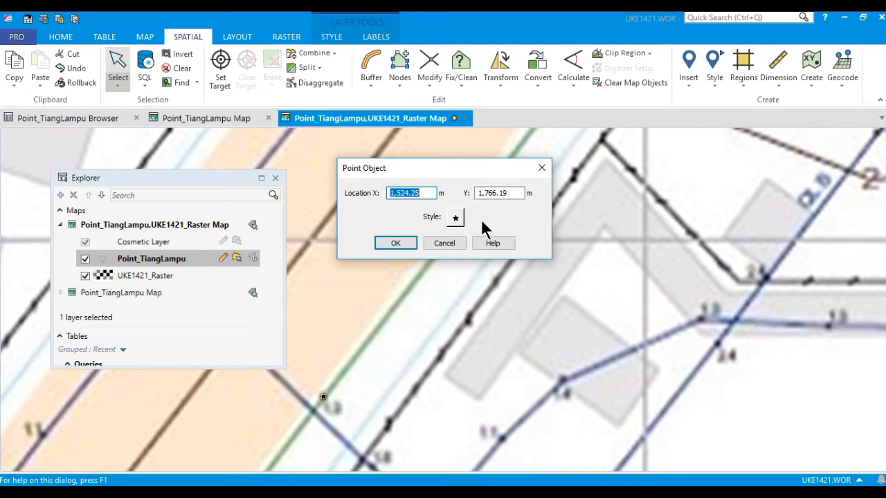
Style the point at the lower 1.3 mark as a yellow filled circle, size 18, from the MapInfo 3.0 Compatible font
{"action": "left_click", "coordinate": [456, 218]}
{"action": "left_click", "coordinate": [444, 171]}
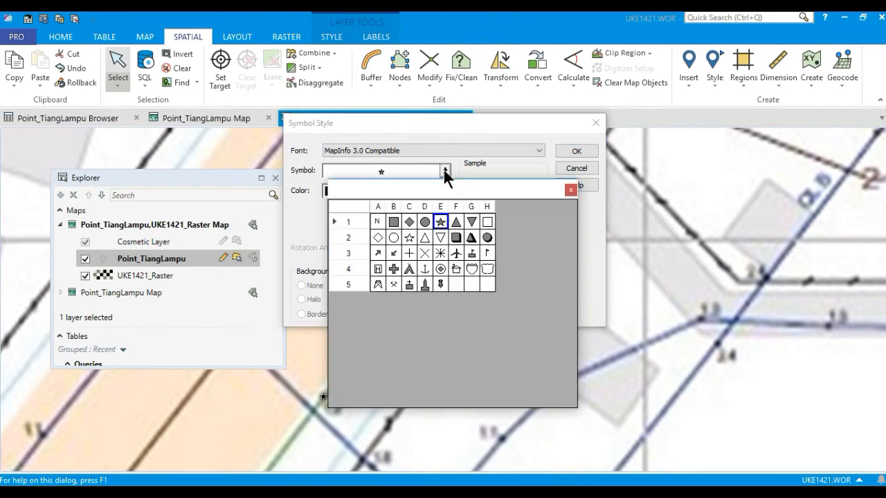
{"action": "left_click", "coordinate": [425, 222]}
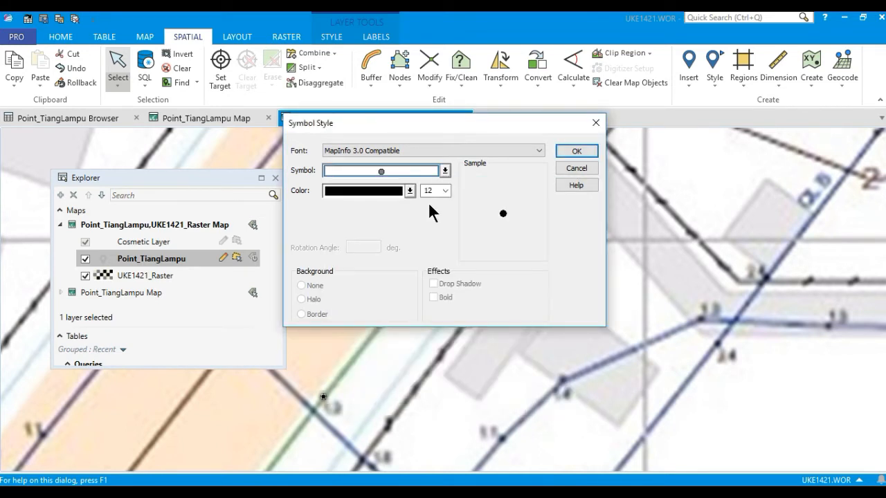
{"action": "left_click", "coordinate": [409, 191]}
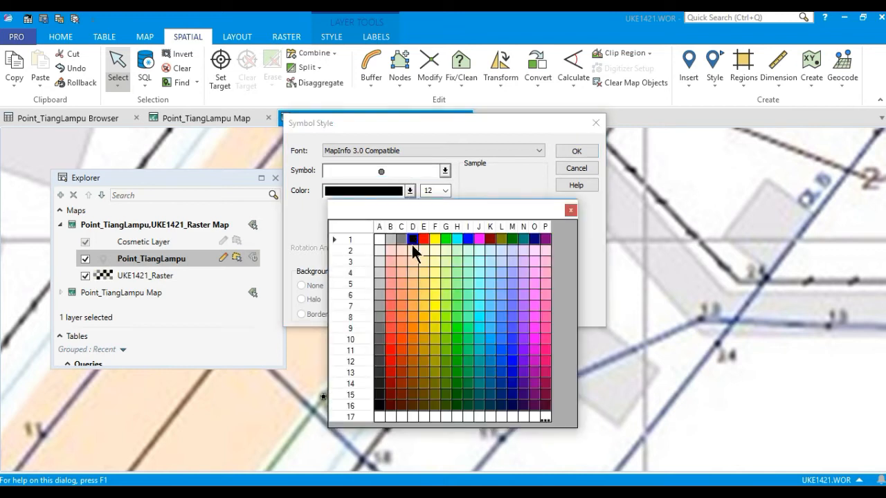
{"action": "left_click", "coordinate": [432, 241]}
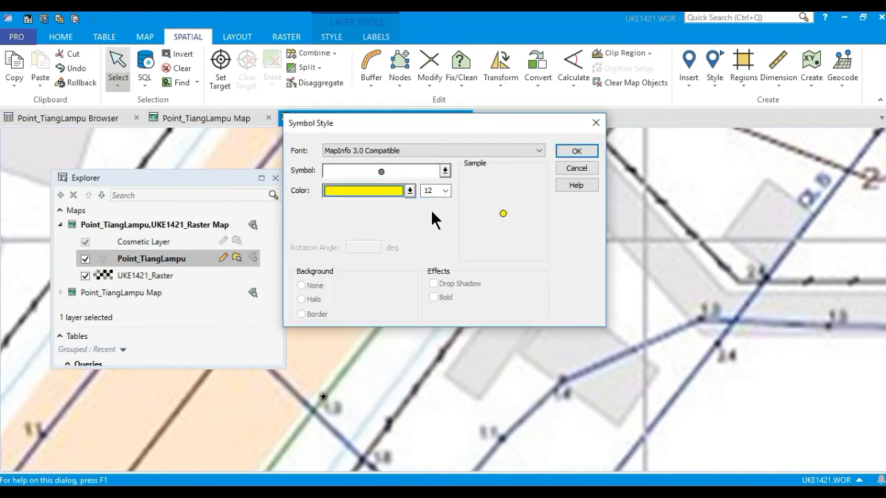
{"action": "left_click", "coordinate": [445, 190]}
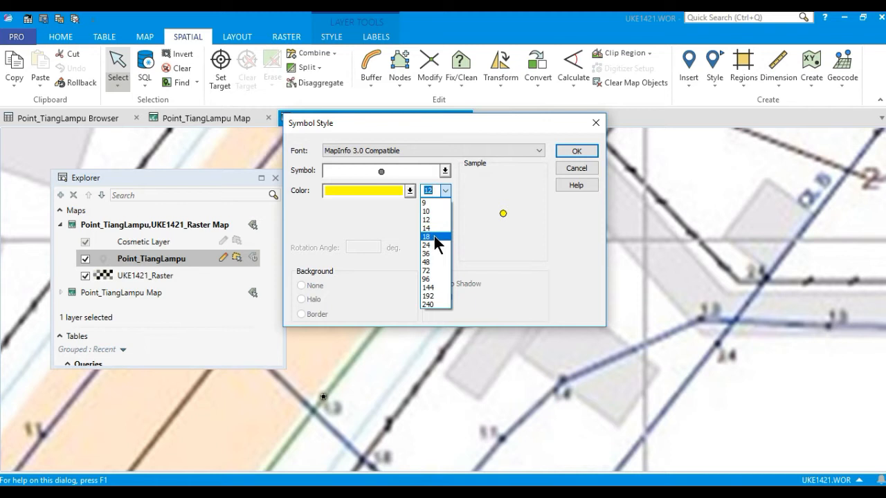
{"action": "left_click", "coordinate": [435, 237]}
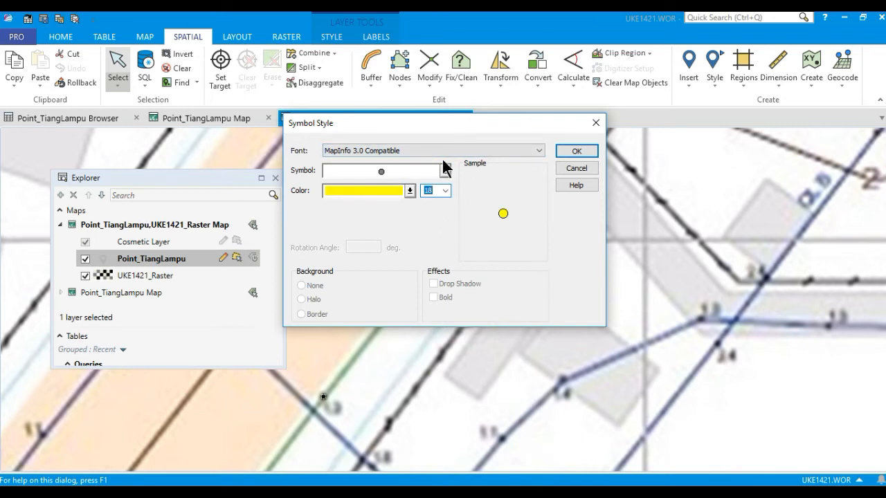
{"action": "left_click", "coordinate": [591, 150]}
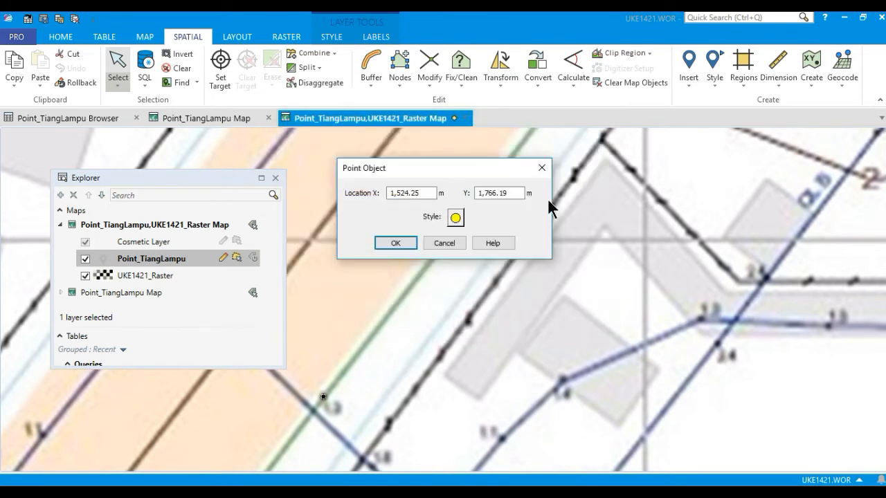
{"action": "left_click", "coordinate": [395, 243]}
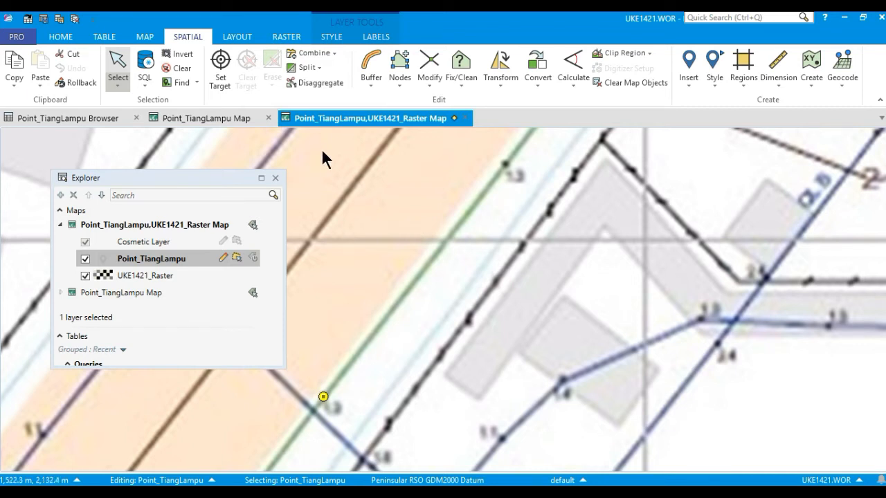
Make the Point_TiangLampu browser a floating window, narrow it and place it over the raster map clear of the styled point
{"action": "left_click", "coordinate": [178, 265]}
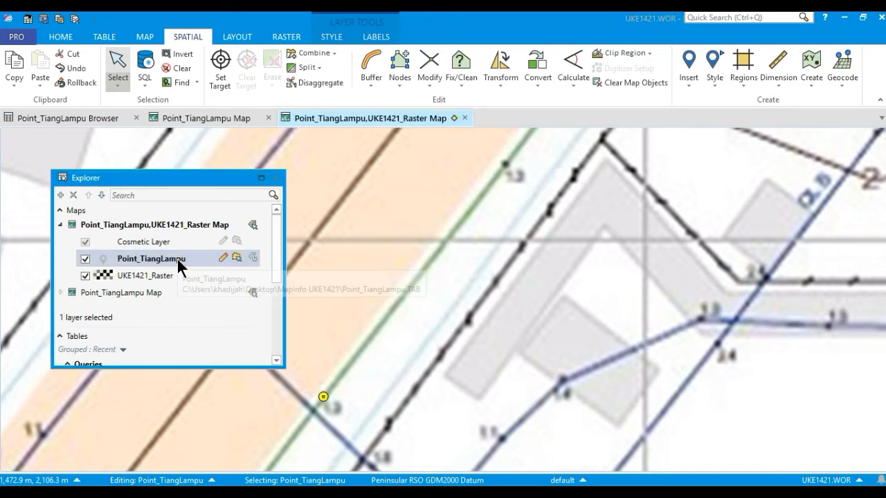
{"action": "left_click", "coordinate": [99, 117]}
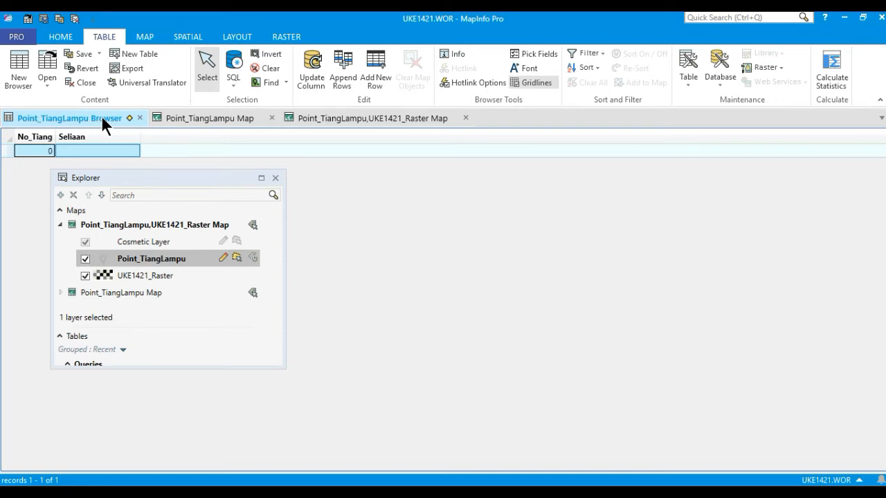
{"action": "right_click", "coordinate": [101, 117]}
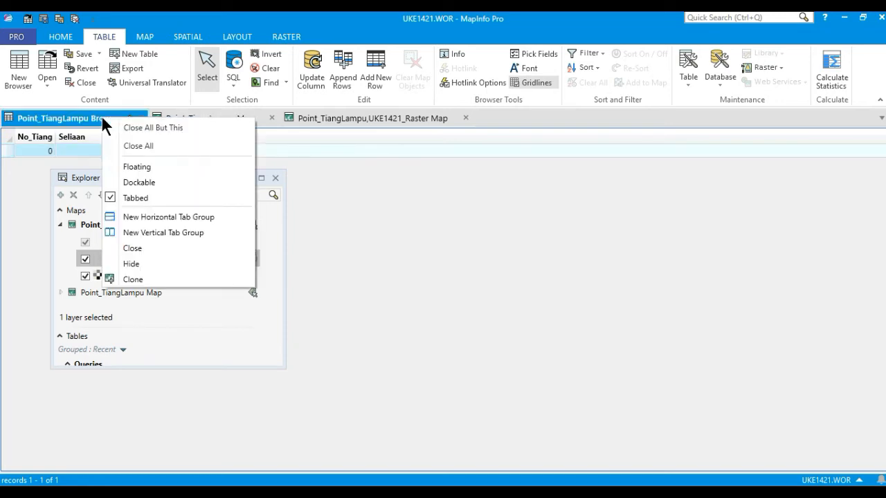
{"action": "left_click", "coordinate": [174, 167]}
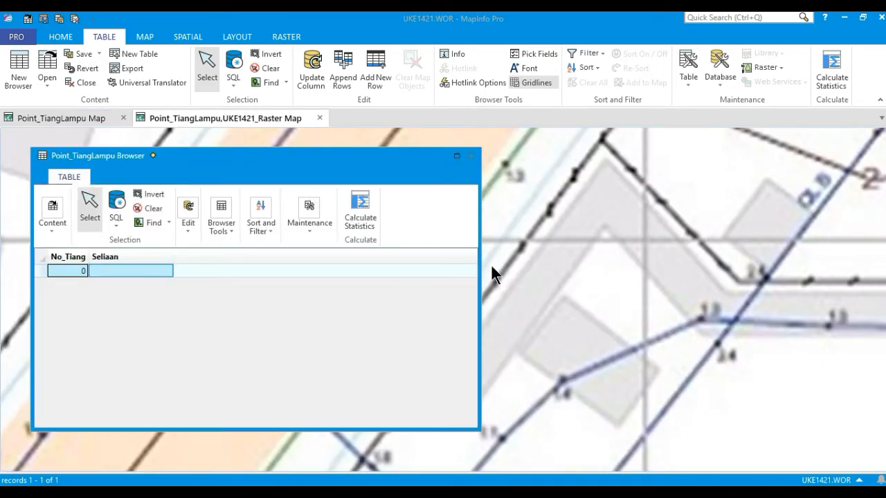
{"action": "left_click_drag", "start_coordinate": [480, 274], "coordinate": [241, 276]}
{"action": "left_click_drag", "start_coordinate": [176, 164], "coordinate": [667, 176]}
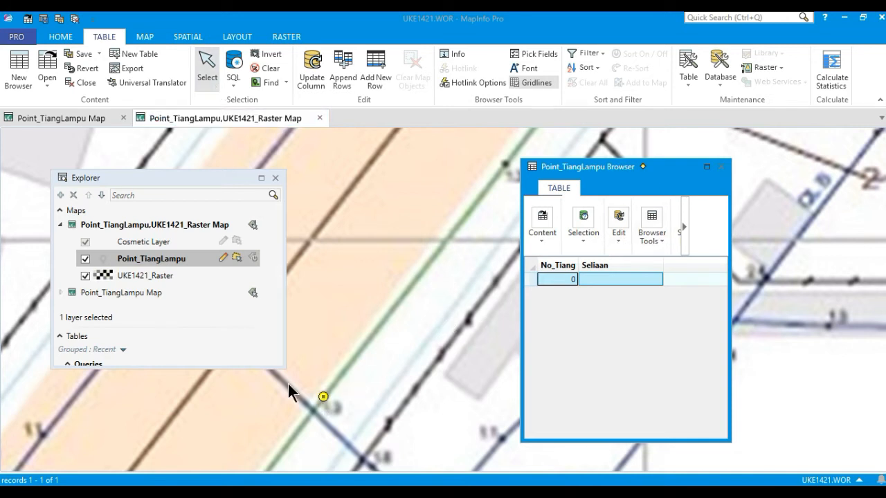
Fill in the first Point_TiangLampu record with No_Tiang 100 and Seliaan TNB
{"action": "left_click", "coordinate": [566, 279]}
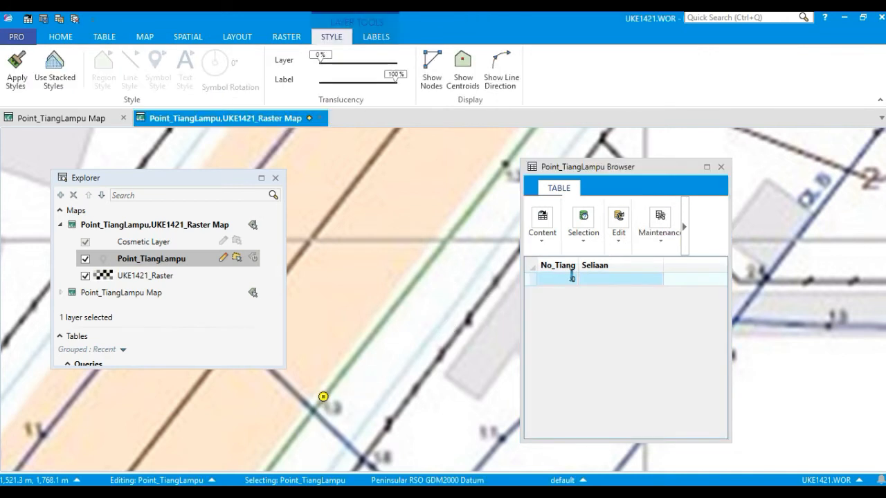
{"action": "left_click", "coordinate": [567, 280]}
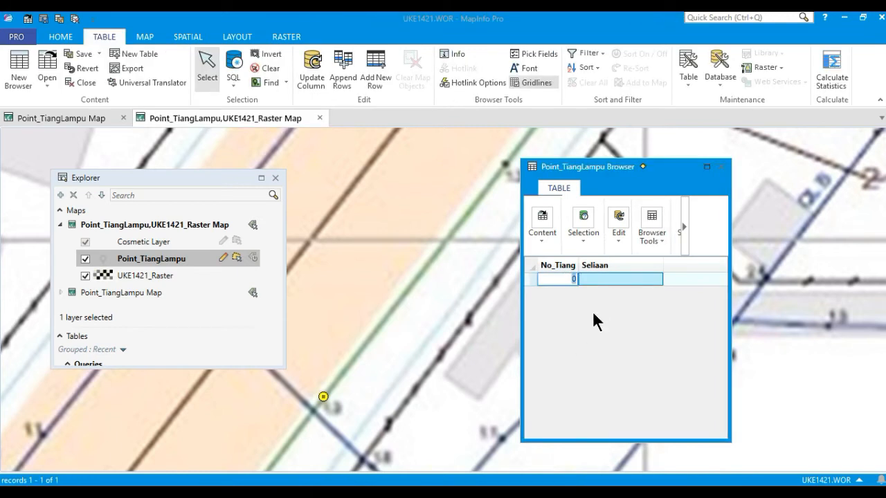
{"action": "type", "text": "100"}
{"action": "left_click", "coordinate": [619, 280]}
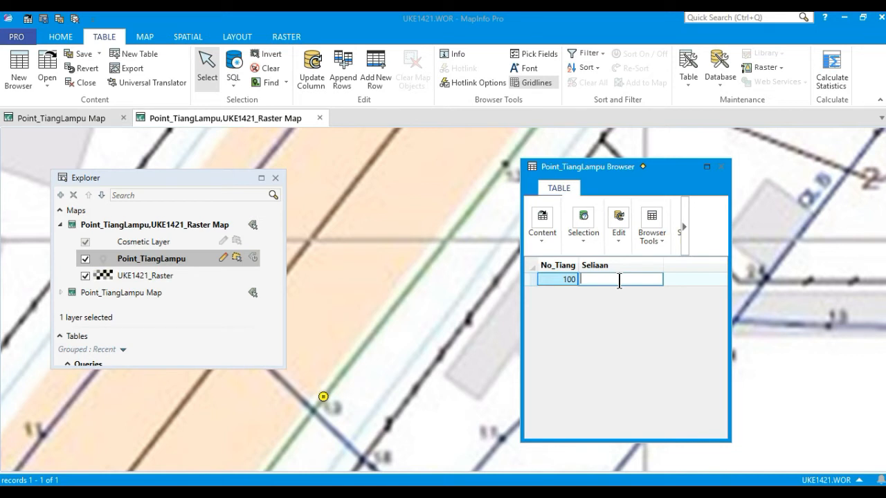
{"action": "type", "text": "TNB"}
Move the floating browser clear of the upper 1.3 mark and insert a second point there on the green line
{"action": "left_click_drag", "start_coordinate": [611, 169], "coordinate": [711, 164]}
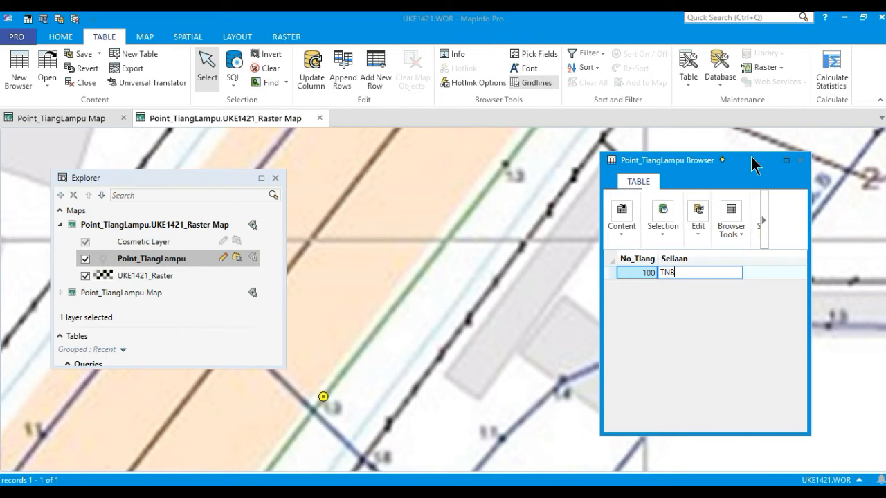
{"action": "left_click", "coordinate": [189, 38]}
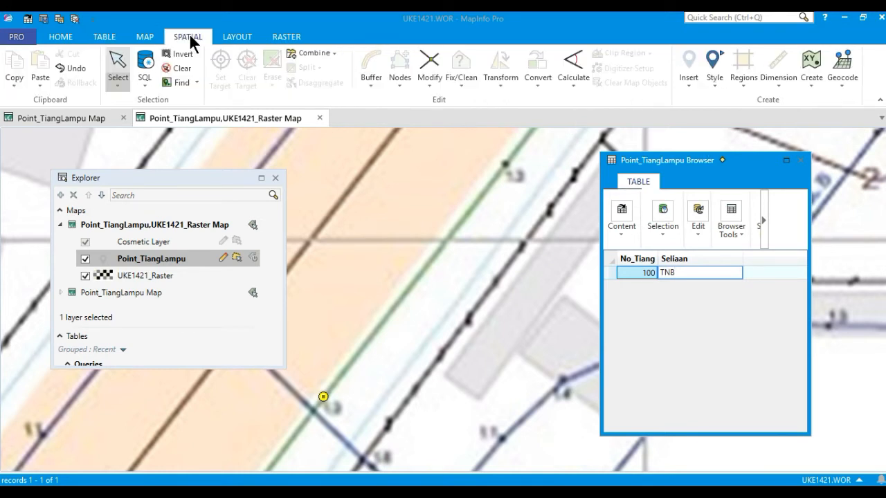
{"action": "left_click", "coordinate": [167, 259]}
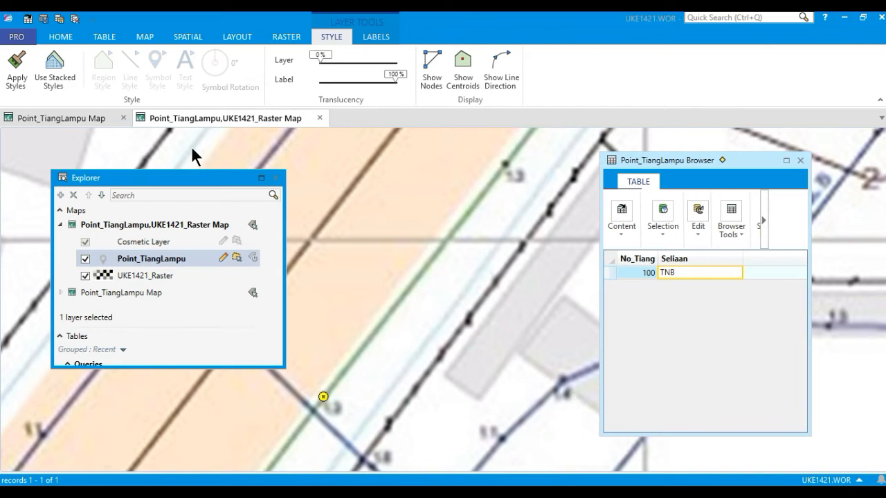
{"action": "left_click", "coordinate": [194, 35]}
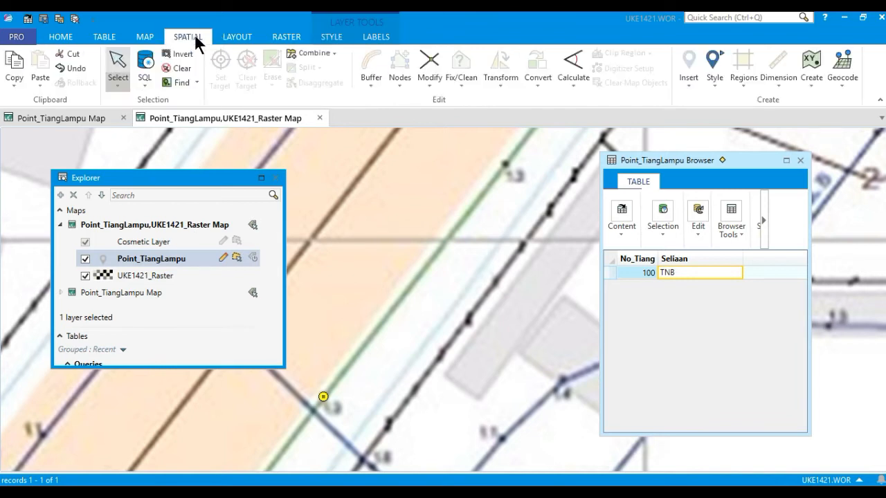
{"action": "left_click", "coordinate": [158, 226]}
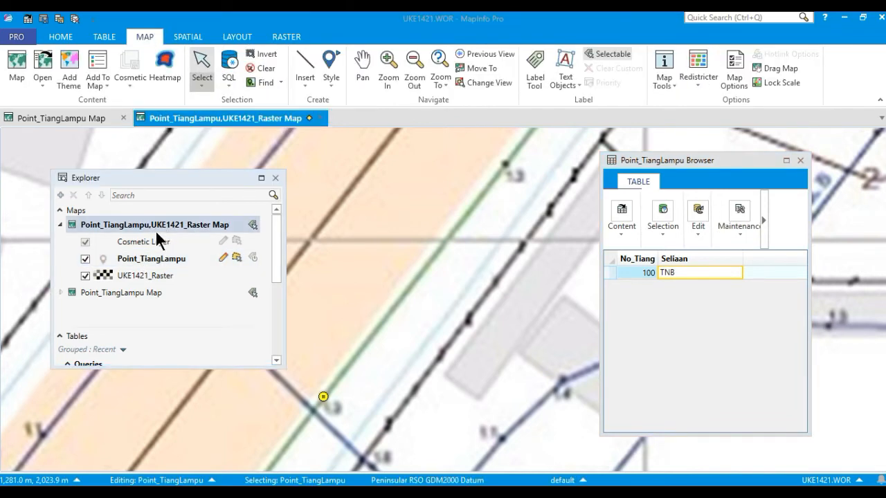
{"action": "left_click", "coordinate": [186, 37]}
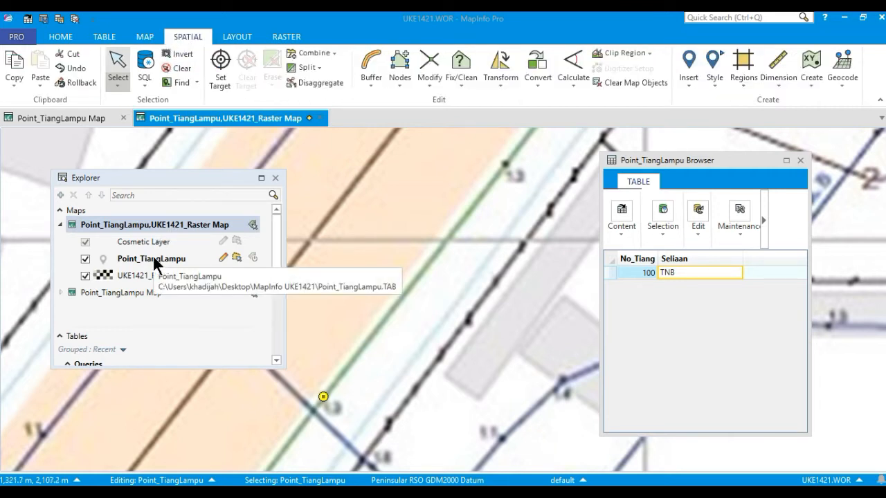
{"action": "left_click", "coordinate": [689, 61]}
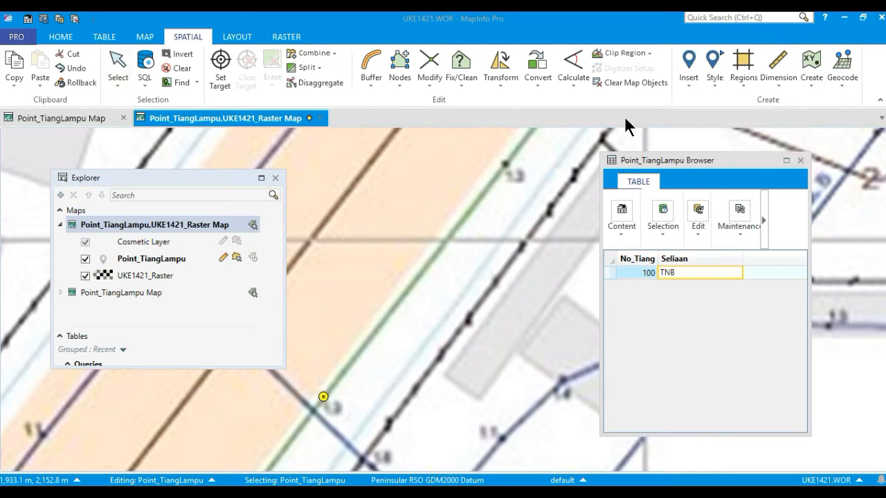
{"action": "left_click", "coordinate": [505, 163]}
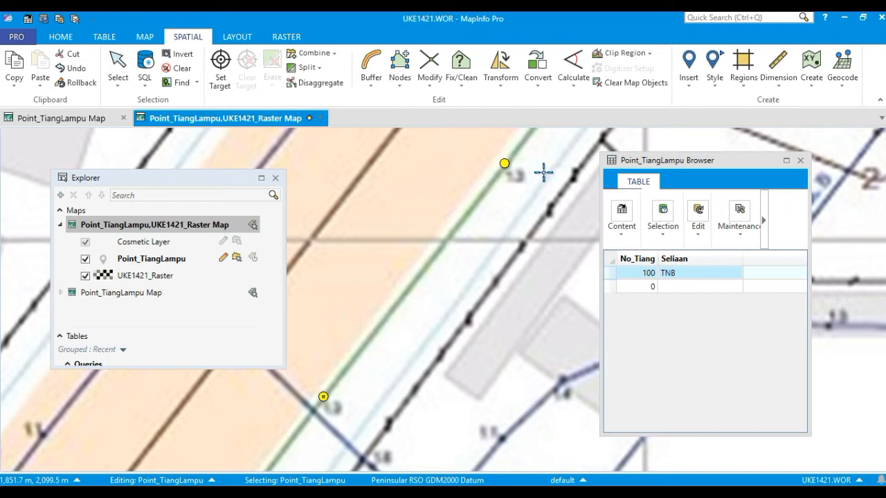
Fill in the second Point_TiangLampu record with No_Tiang 101 and Seliaan TNB
{"action": "left_click", "coordinate": [610, 286]}
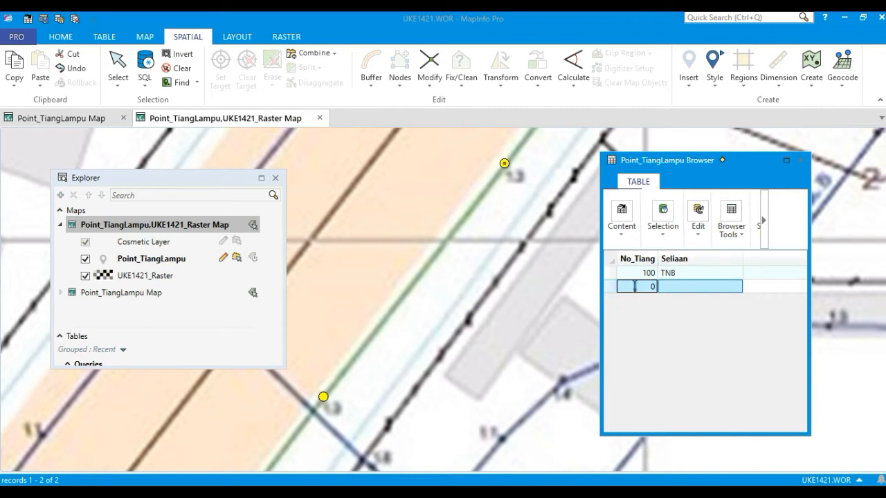
{"action": "left_click", "coordinate": [656, 286]}
{"action": "double_click", "coordinate": [658, 286]}
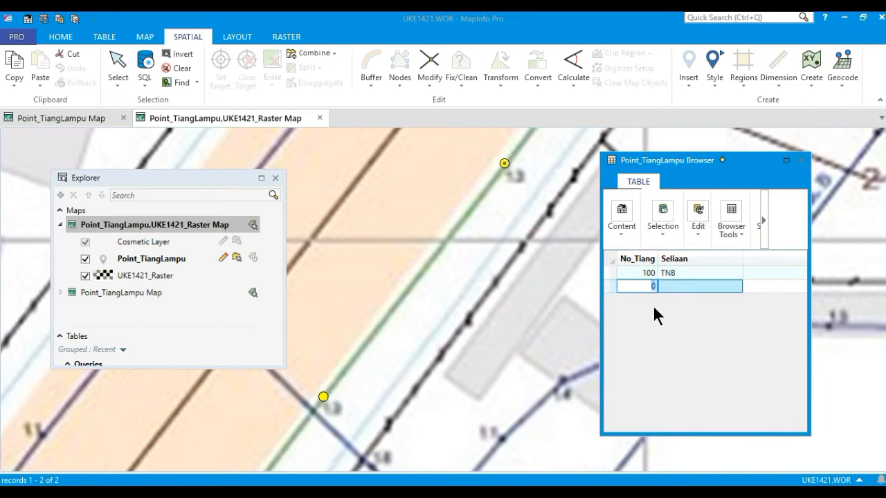
{"action": "type", "text": "101"}
{"action": "left_click", "coordinate": [681, 287]}
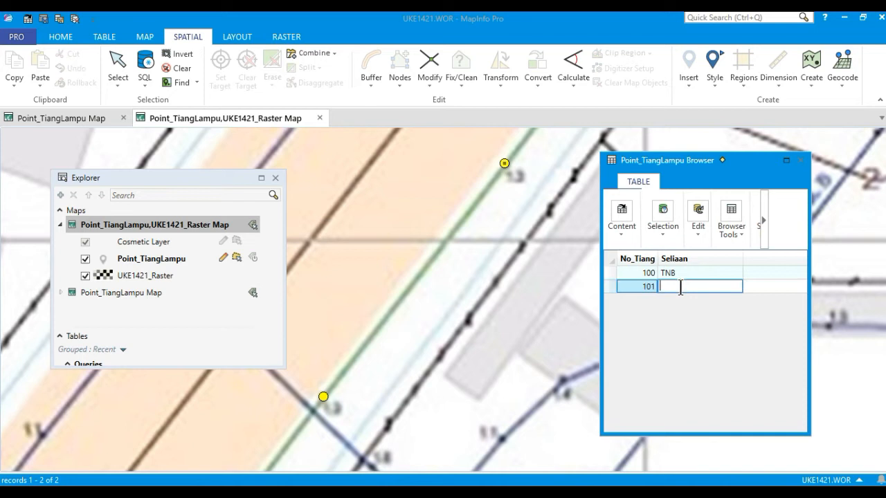
{"action": "type", "text": "TNB"}
{"action": "key", "text": "Return"}
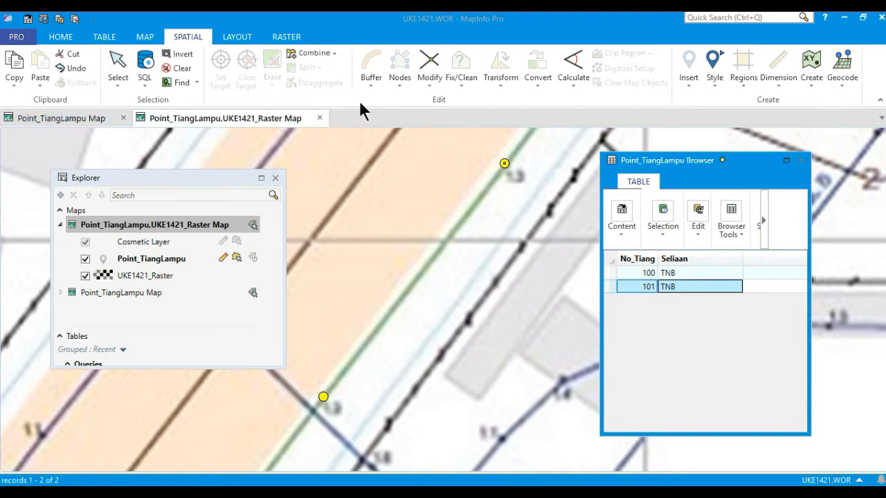
Return the Point_TiangLampu browser to a tabbed window and move the Explorer off its records
{"action": "right_click", "coordinate": [692, 163]}
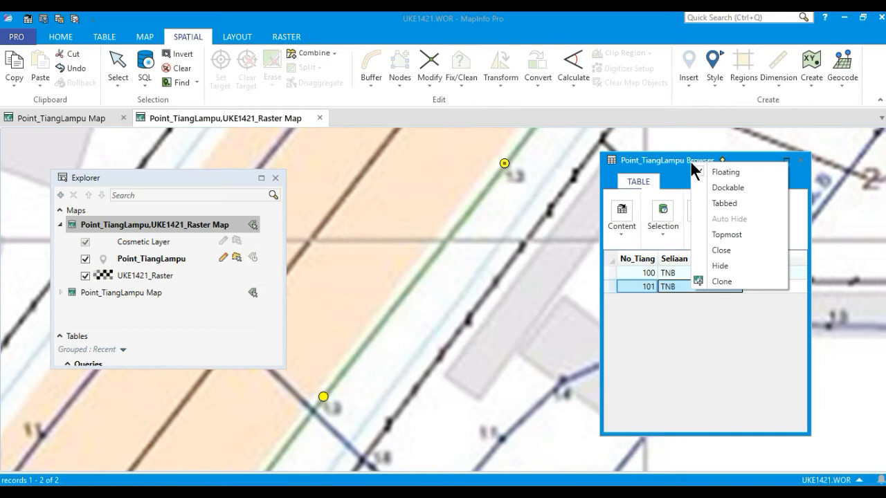
{"action": "left_click", "coordinate": [752, 202]}
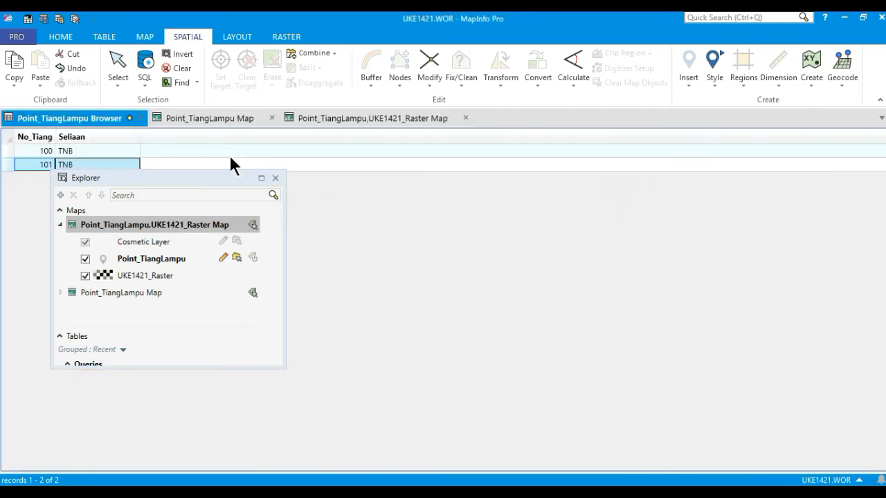
{"action": "left_click_drag", "start_coordinate": [164, 179], "coordinate": [194, 194]}
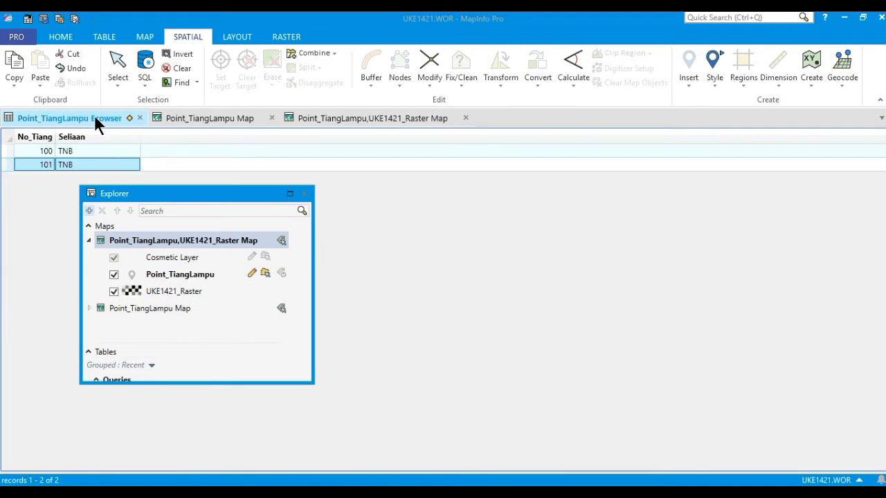
Show the separate Point_TiangLampu map and zoom it to the entire map
{"action": "left_click", "coordinate": [227, 118]}
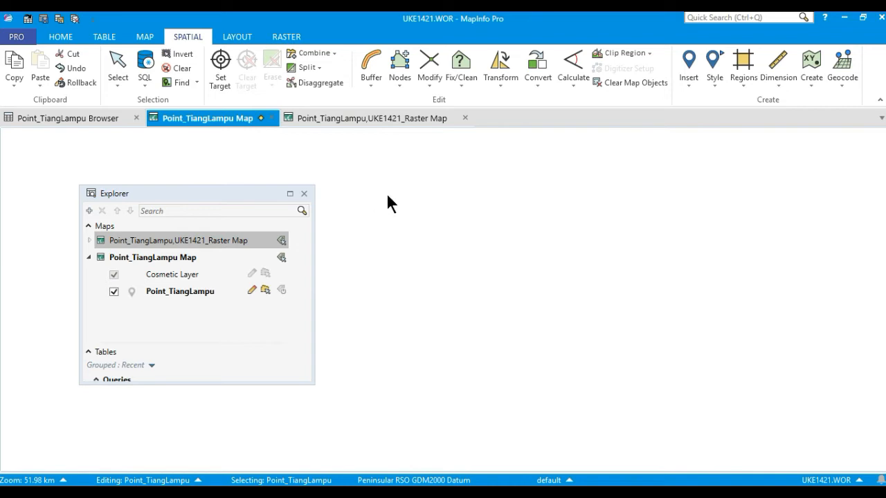
{"action": "left_click", "coordinate": [147, 37]}
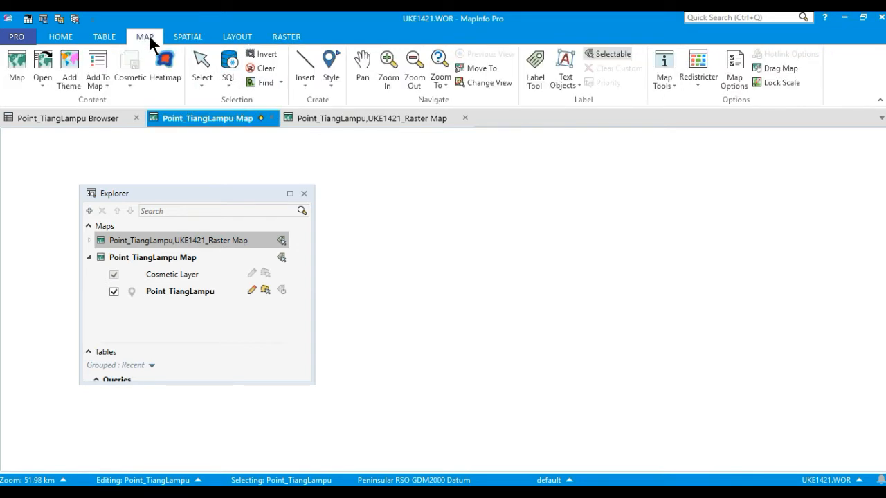
{"action": "left_click", "coordinate": [449, 85]}
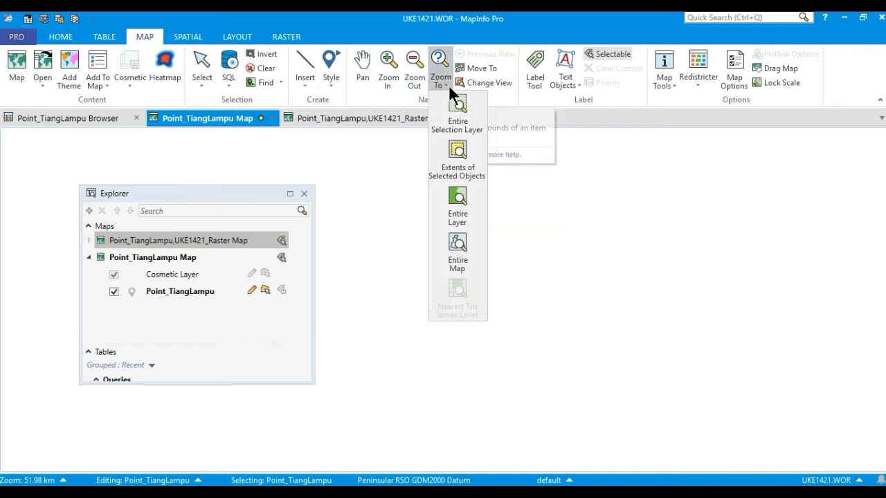
{"action": "left_click", "coordinate": [477, 256]}
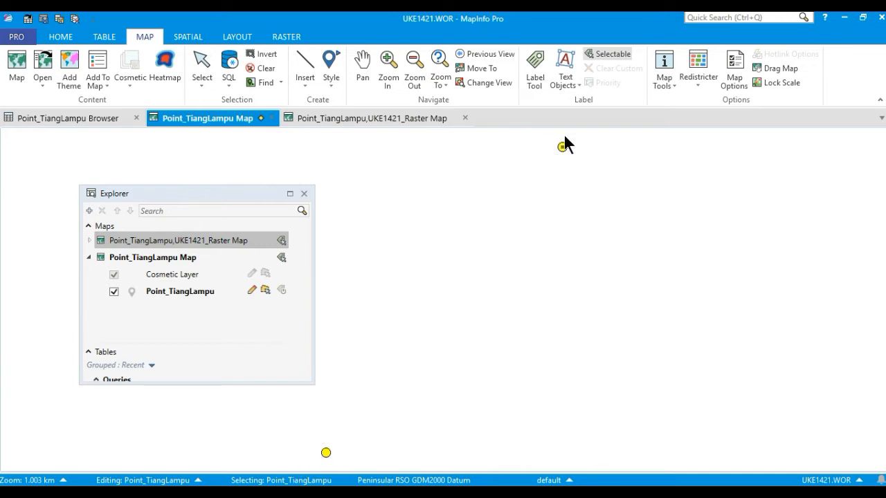
Return to the combined lamp-post and UKE1421 raster map, bring the blue lines south of the points into view and clear the selection
{"action": "left_click", "coordinate": [377, 118]}
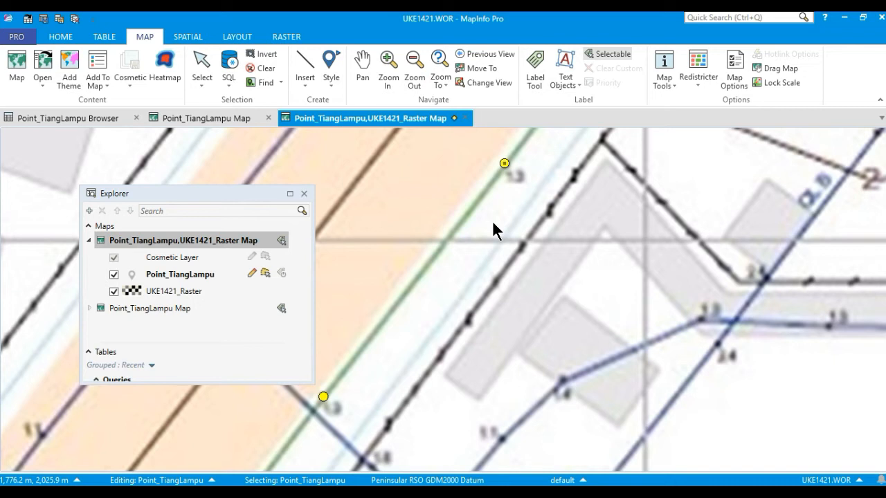
{"action": "left_click", "coordinate": [364, 80]}
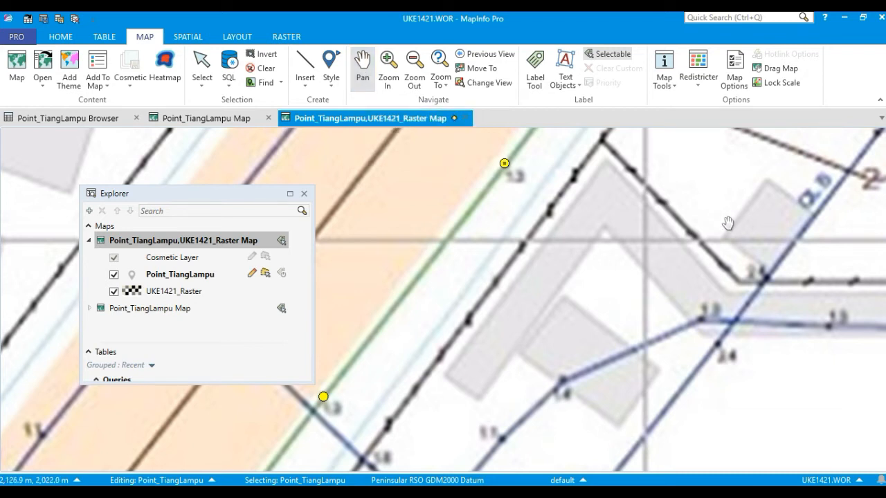
{"action": "left_click_drag", "start_coordinate": [728, 223], "coordinate": [669, 239]}
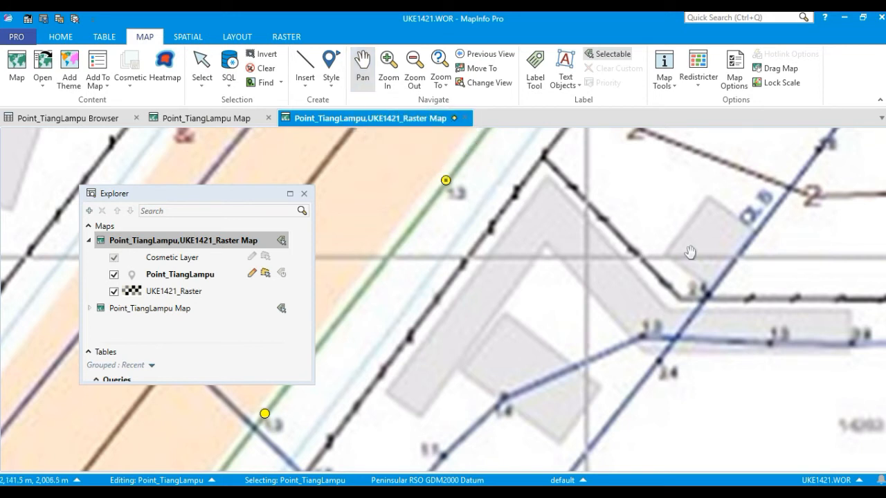
{"action": "left_click_drag", "start_coordinate": [687, 237], "coordinate": [579, 265]}
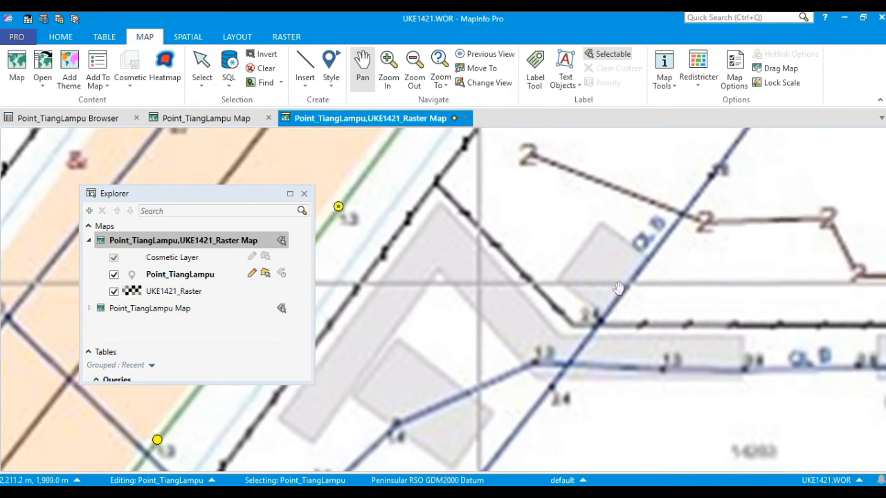
{"action": "left_click_drag", "start_coordinate": [620, 288], "coordinate": [658, 220]}
{"action": "left_click_drag", "start_coordinate": [528, 301], "coordinate": [518, 233]}
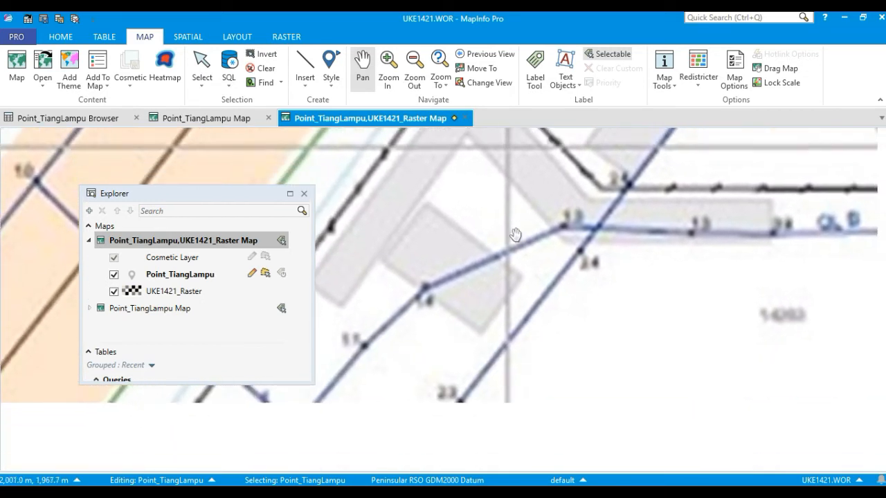
{"action": "left_click_drag", "start_coordinate": [530, 274], "coordinate": [516, 297]}
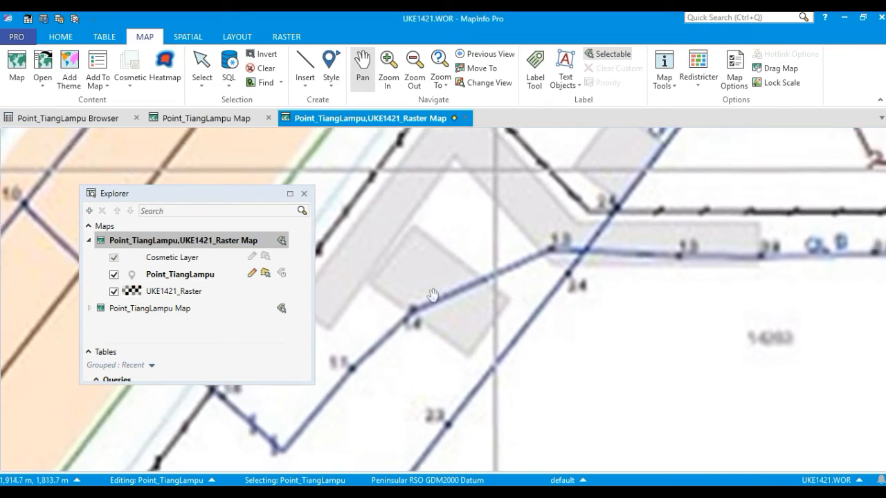
{"action": "left_click", "coordinate": [202, 67]}
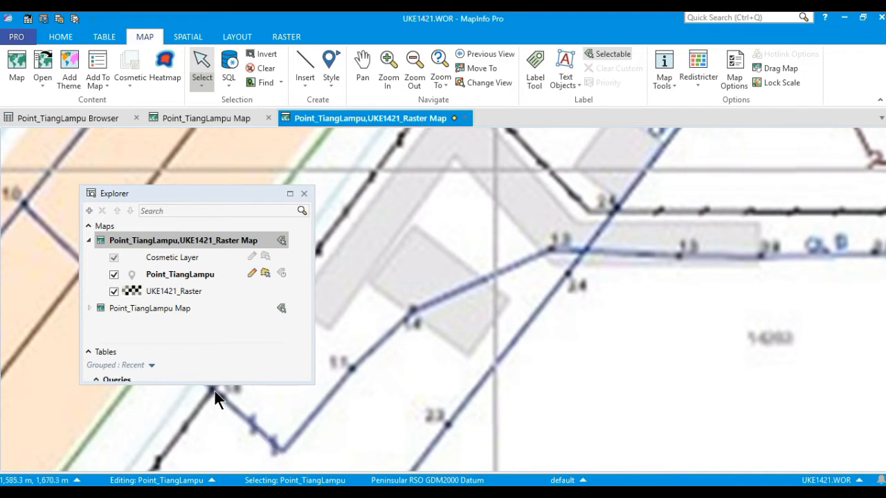
{"action": "left_click", "coordinate": [262, 449]}
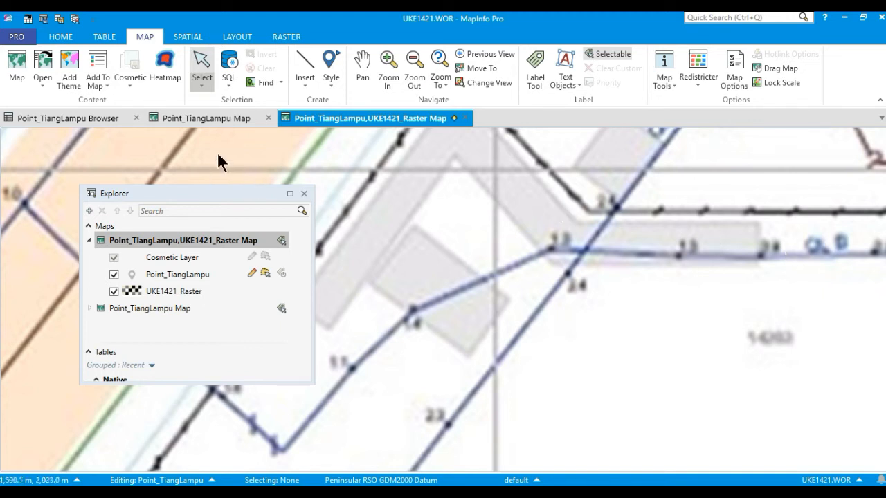
Begin a new table with a new structure, opening it in a new mapper and adding it to the current mapper
{"action": "left_click", "coordinate": [105, 36]}
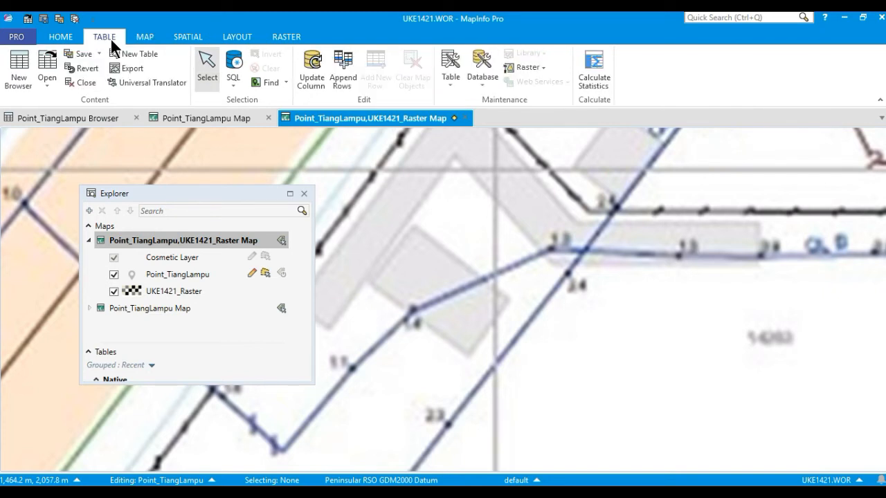
{"action": "left_click", "coordinate": [169, 53]}
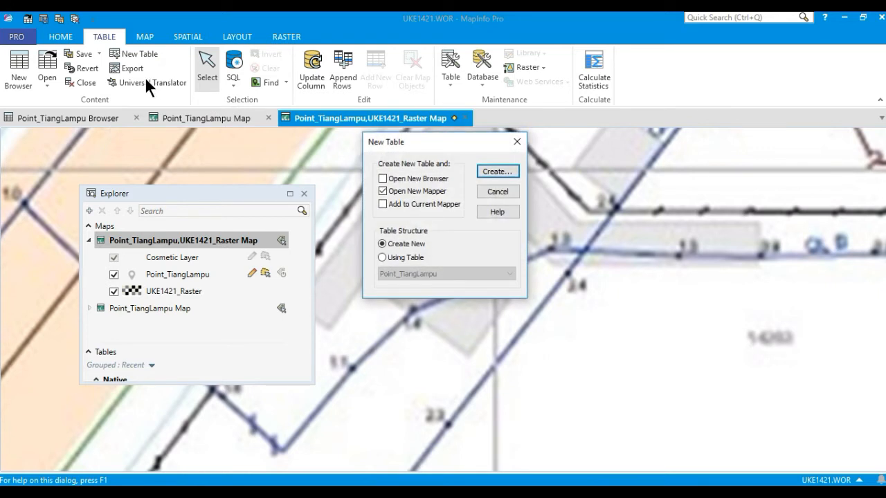
{"action": "left_click", "coordinate": [384, 204]}
{"action": "left_click", "coordinate": [512, 171]}
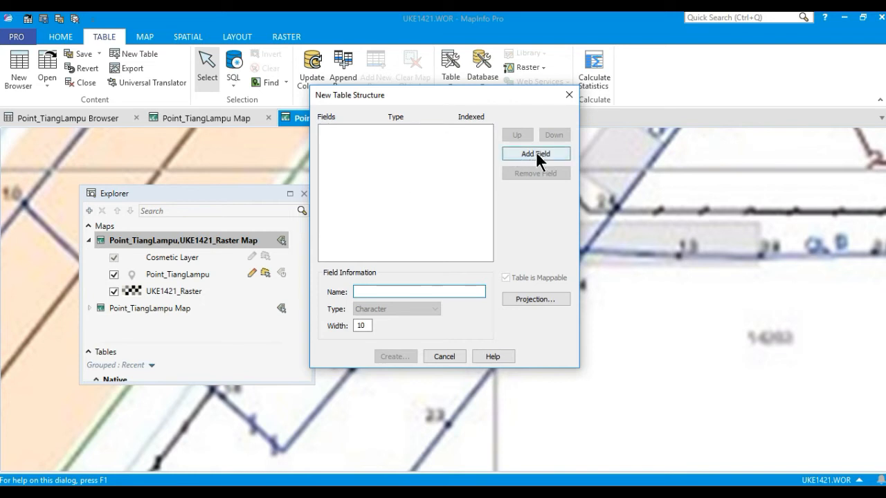
Add a character field named Nama_Jalan with width 30 to the new table structure
{"action": "left_click", "coordinate": [561, 154]}
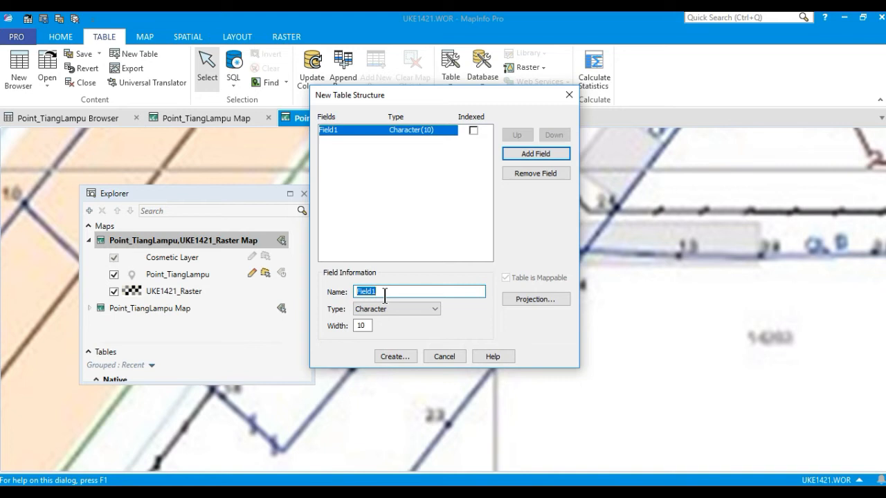
{"action": "type", "text": "Nama_Jalan"}
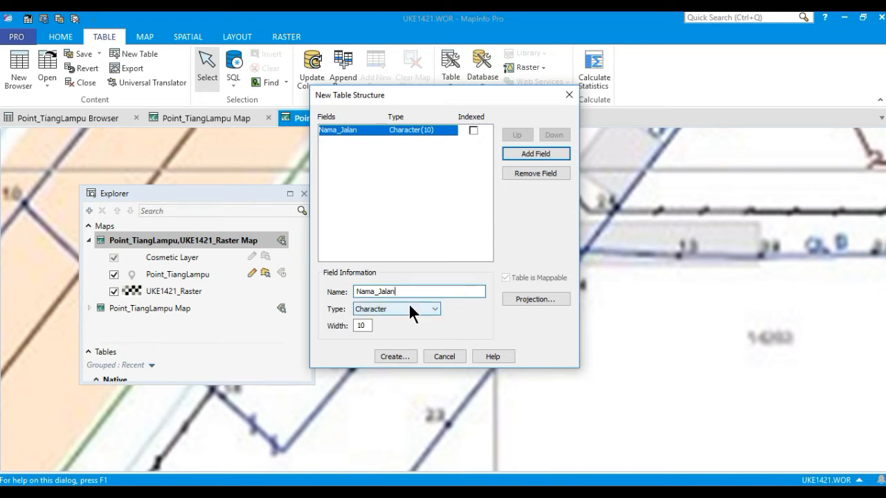
{"action": "double_click", "coordinate": [357, 325]}
{"action": "type", "text": "30"}
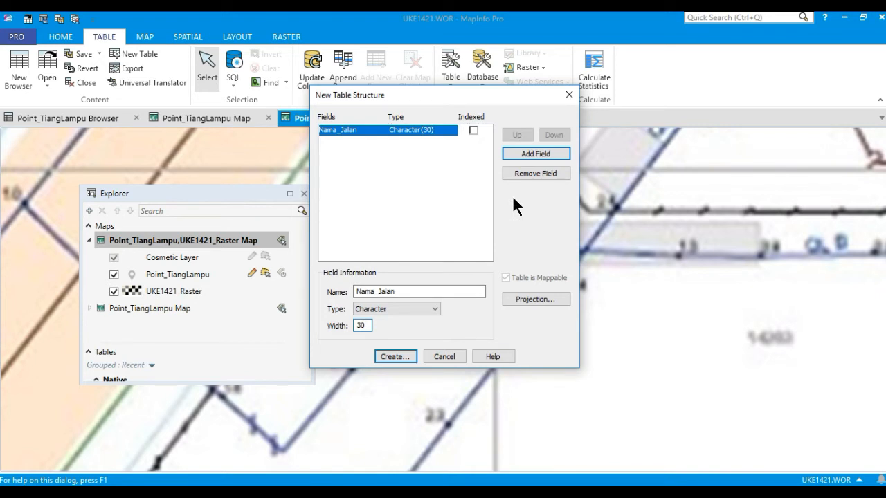
Add two Float fields named Panjang and Lebar to the new table structure
{"action": "left_click", "coordinate": [541, 152]}
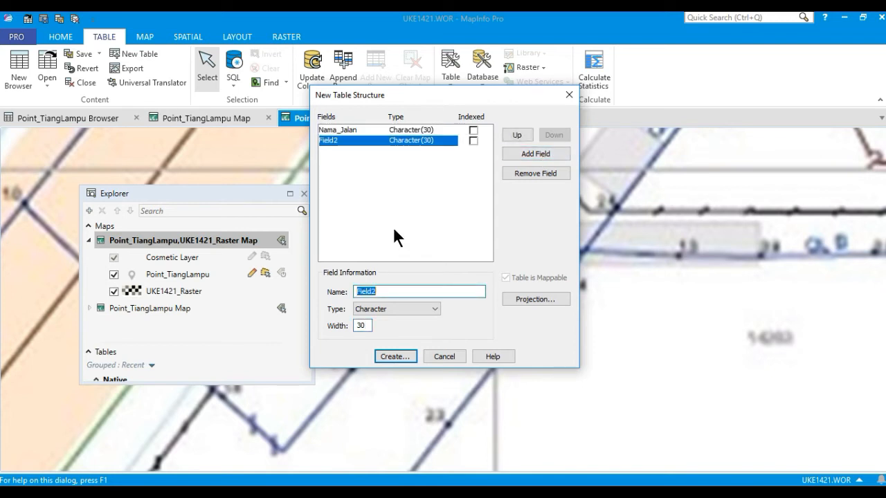
{"action": "type", "text": "Panjang"}
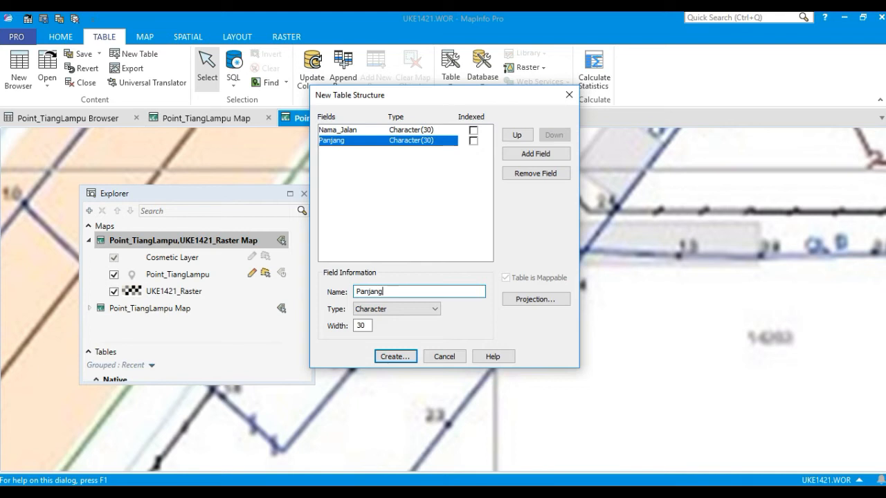
{"action": "left_click", "coordinate": [435, 308]}
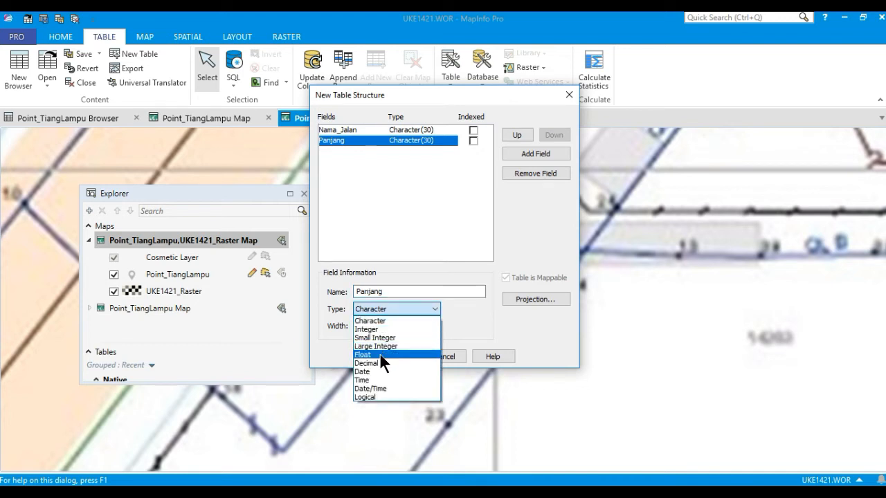
{"action": "left_click", "coordinate": [380, 352]}
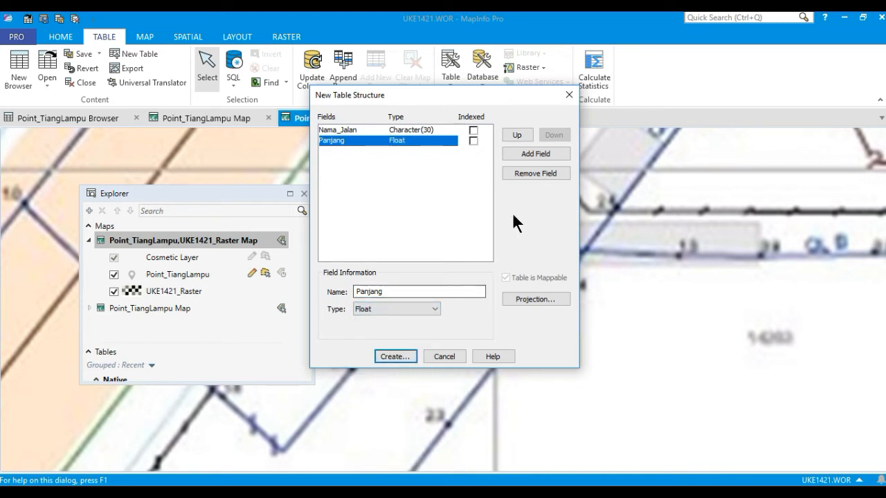
{"action": "left_click", "coordinate": [543, 155]}
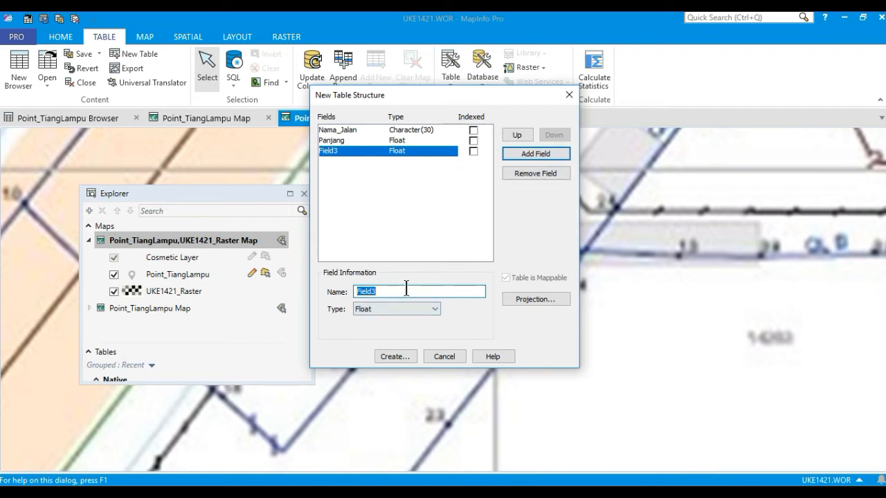
{"action": "type", "text": "Lebar"}
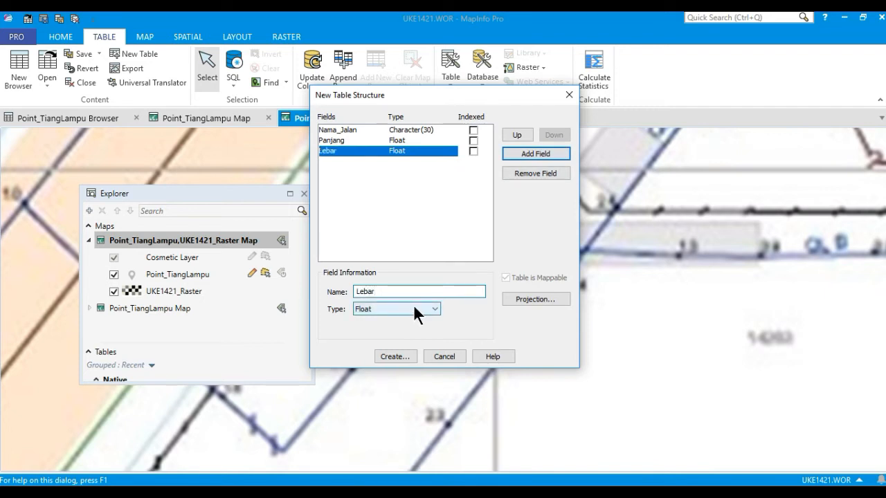
{"action": "left_click", "coordinate": [432, 305]}
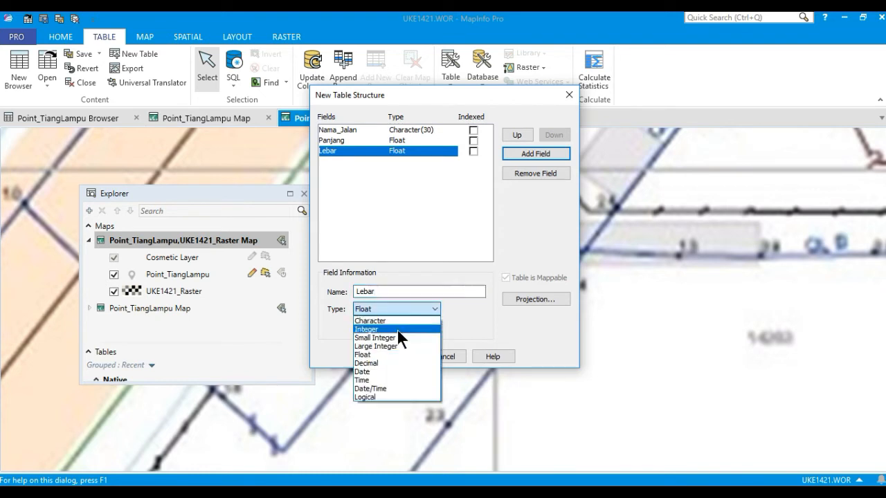
{"action": "left_click", "coordinate": [381, 353]}
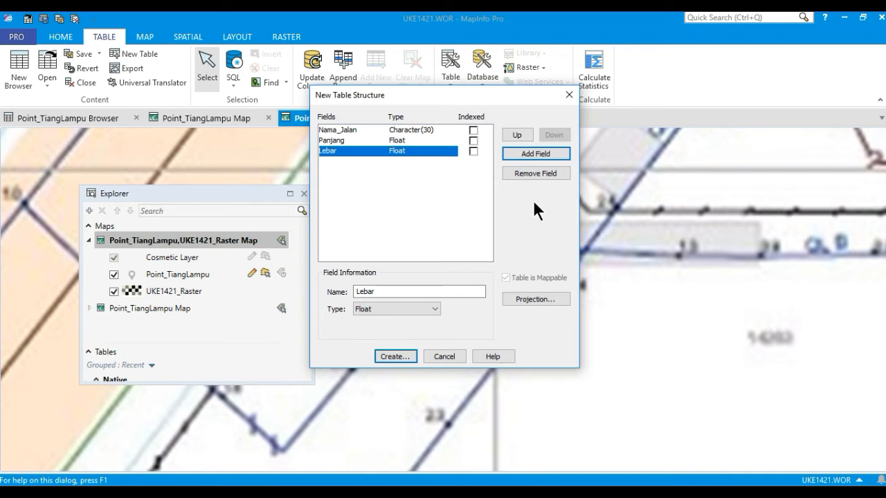
Mark the Nama_Jalan, Panjang and Lebar fields as indexed
{"action": "left_click", "coordinate": [474, 130]}
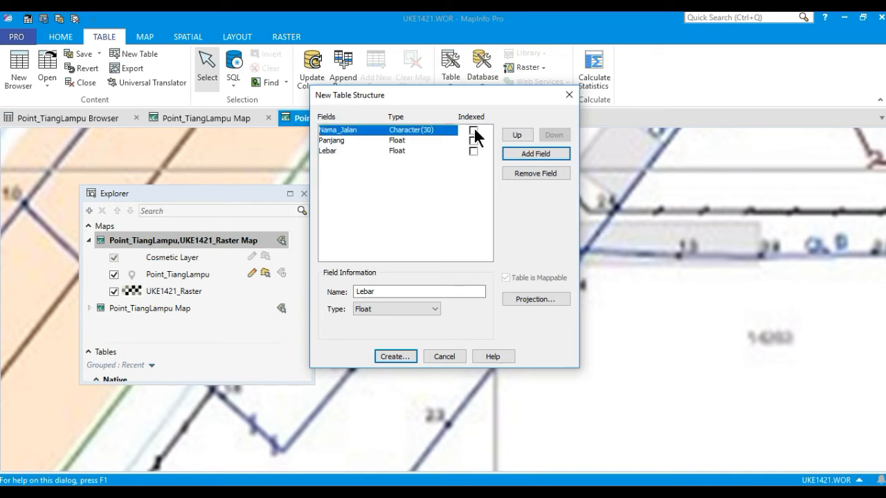
{"action": "left_click", "coordinate": [472, 141]}
{"action": "left_click", "coordinate": [471, 150]}
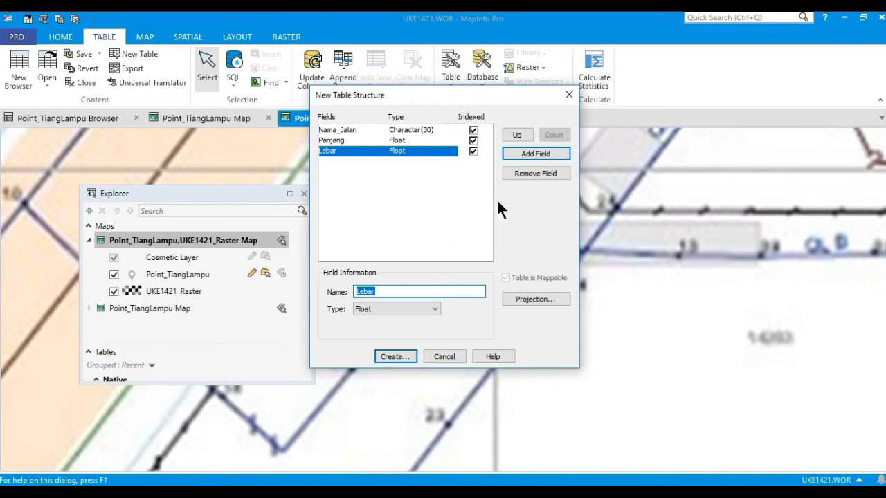
Create the table and save it as Polyline_Jalan in the MapInfo UKE1421 folder
{"action": "left_click", "coordinate": [410, 358]}
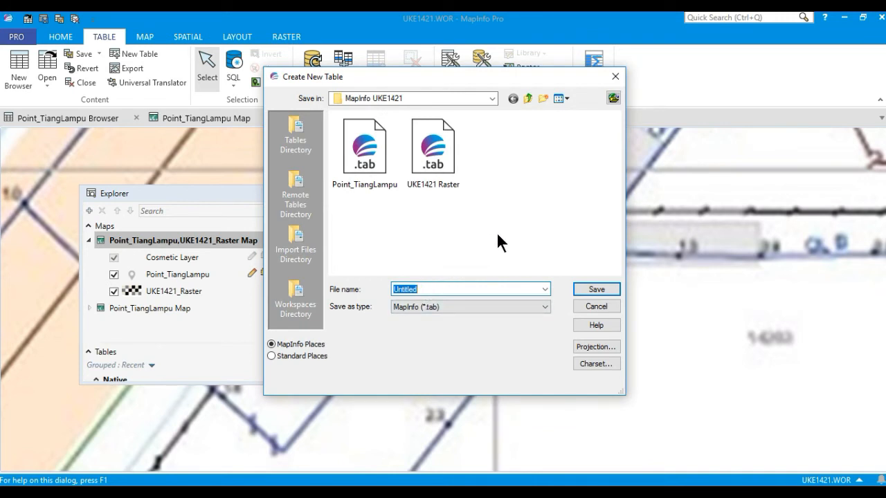
{"action": "type", "text": "Polyl"}
{"action": "type", "text": "ine_Jalan"}
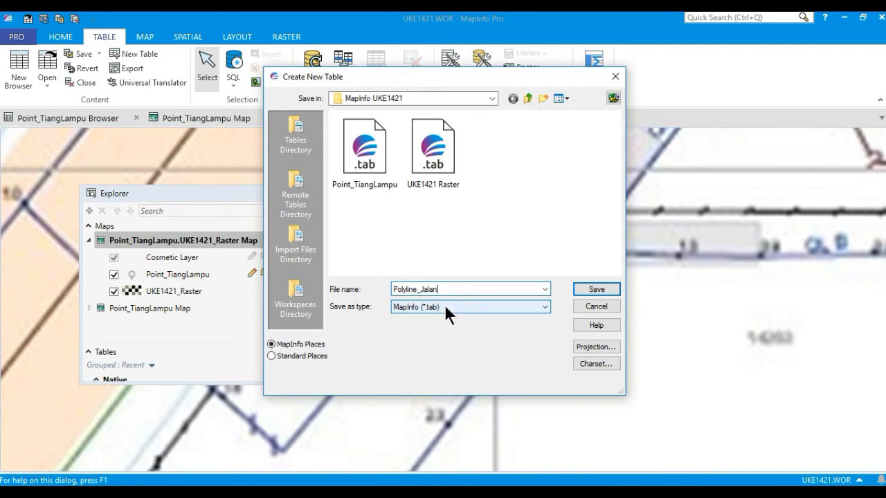
{"action": "left_click", "coordinate": [607, 289]}
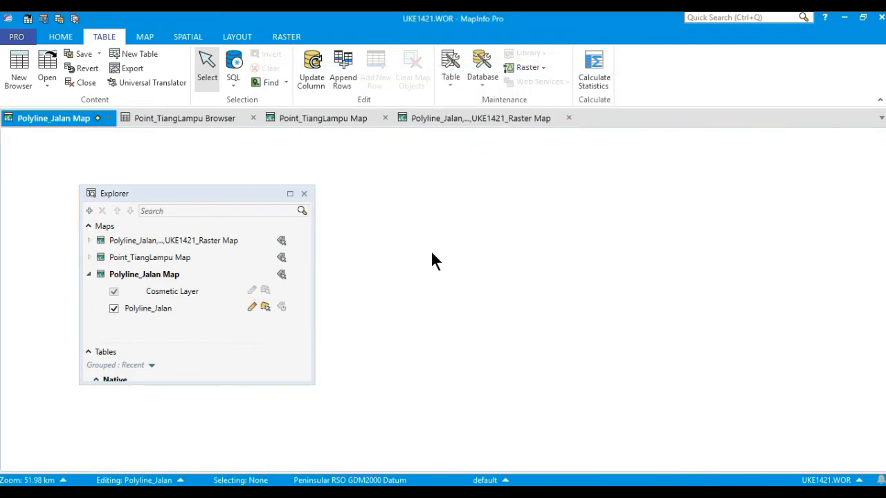
{"action": "left_click", "coordinate": [147, 273]}
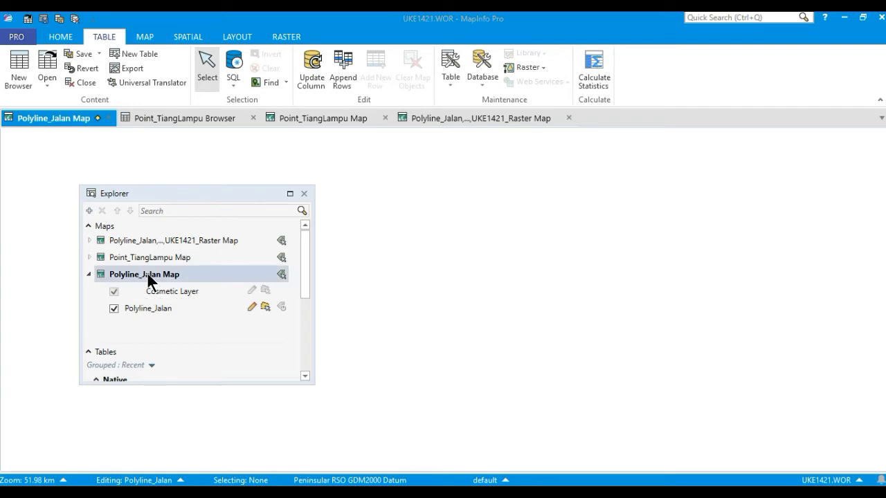
{"action": "right_click", "coordinate": [191, 279]}
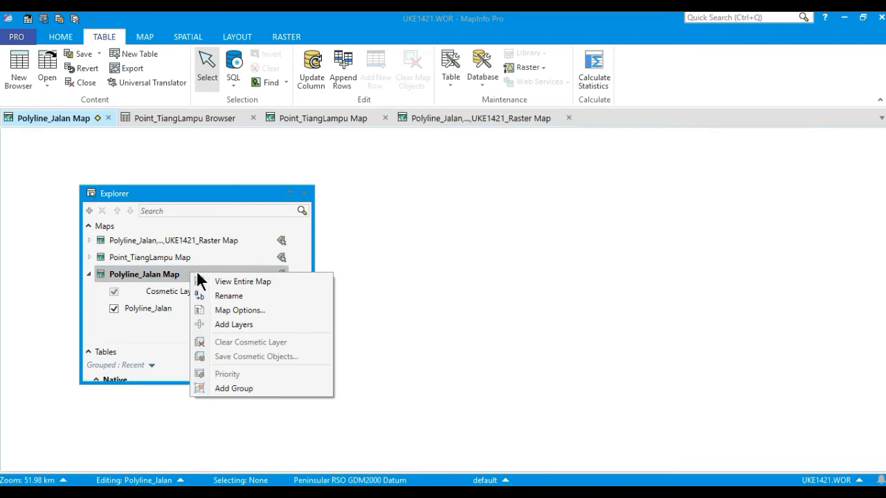
{"action": "left_click", "coordinate": [159, 271]}
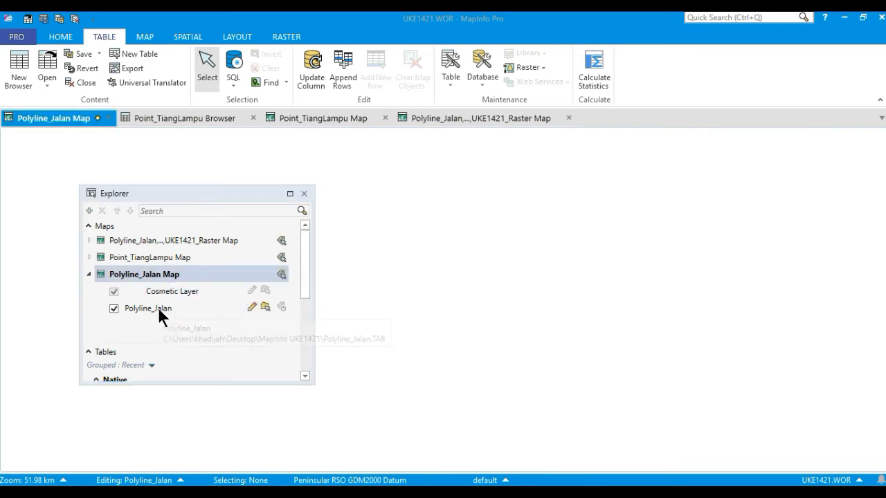
Open the Polyline_Jalan table in a browser and widen its Nama_Jalan, Panjang and Lebar columns
{"action": "left_click", "coordinate": [183, 313]}
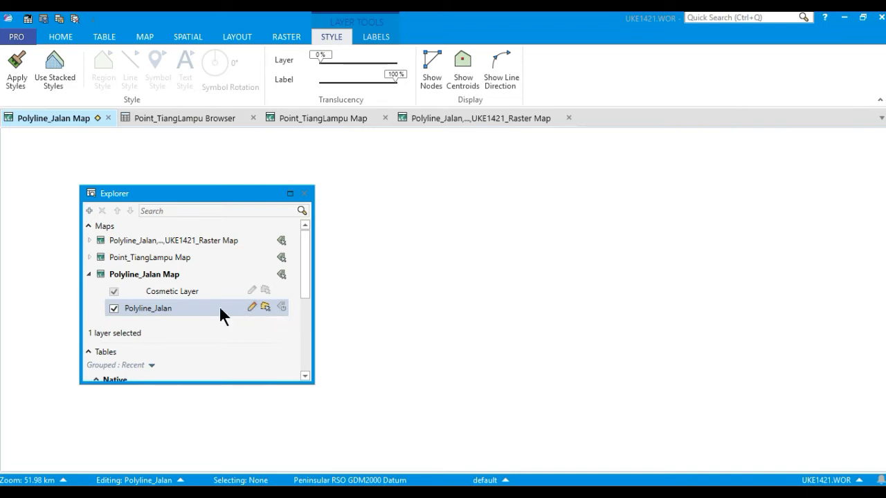
{"action": "right_click", "coordinate": [182, 306]}
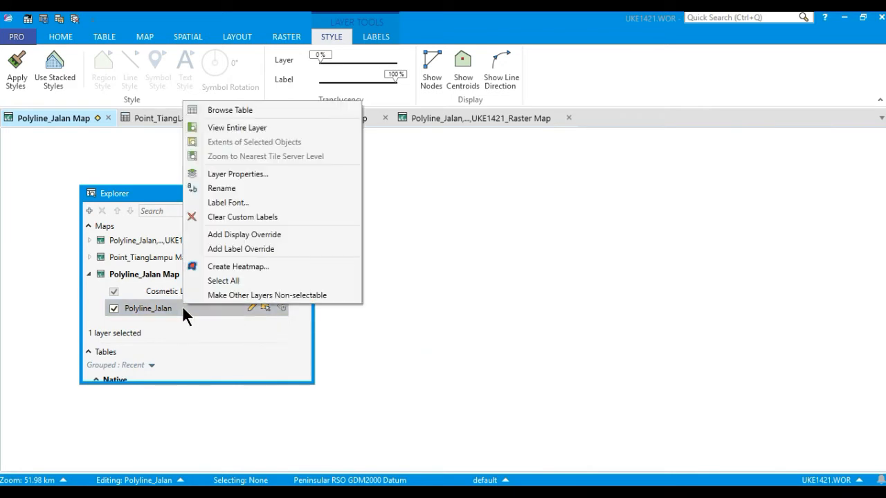
{"action": "left_click", "coordinate": [245, 110]}
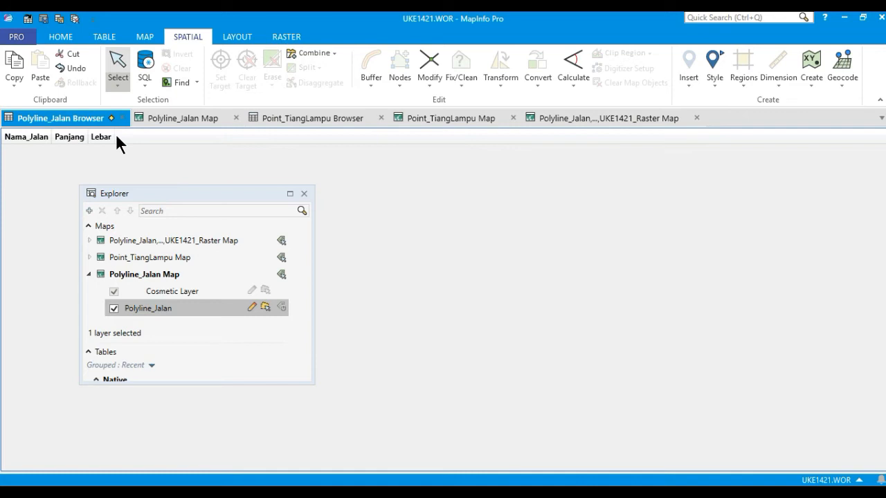
{"action": "left_click_drag", "start_coordinate": [50, 136], "coordinate": [211, 136]}
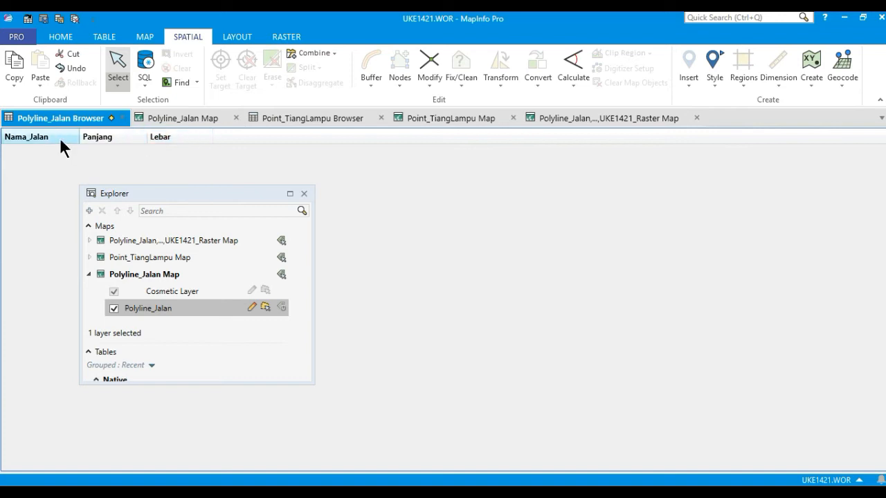
{"action": "left_click_drag", "start_coordinate": [79, 134], "coordinate": [103, 136]}
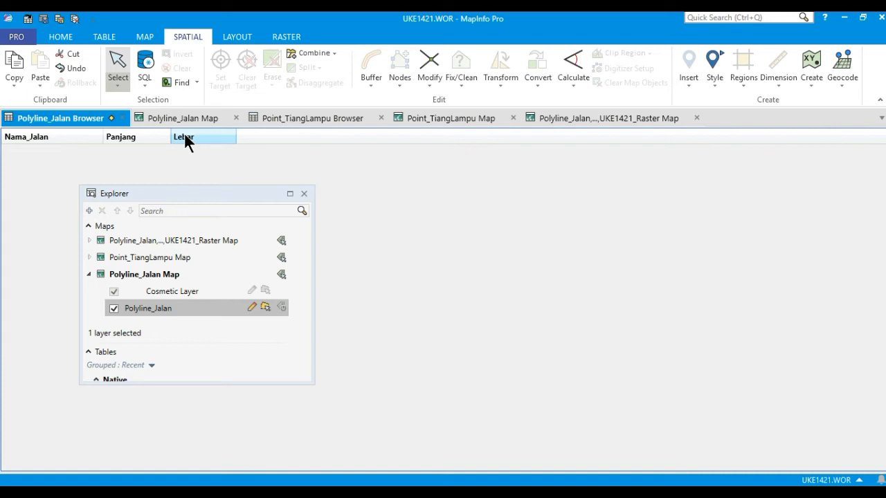
Float the Polyline_Jalan browser as a narrower window over the UKE1421_Raster map, placed clear of the Explorer window
{"action": "right_click", "coordinate": [88, 118]}
{"action": "right_click", "coordinate": [73, 119]}
{"action": "left_click", "coordinate": [149, 166]}
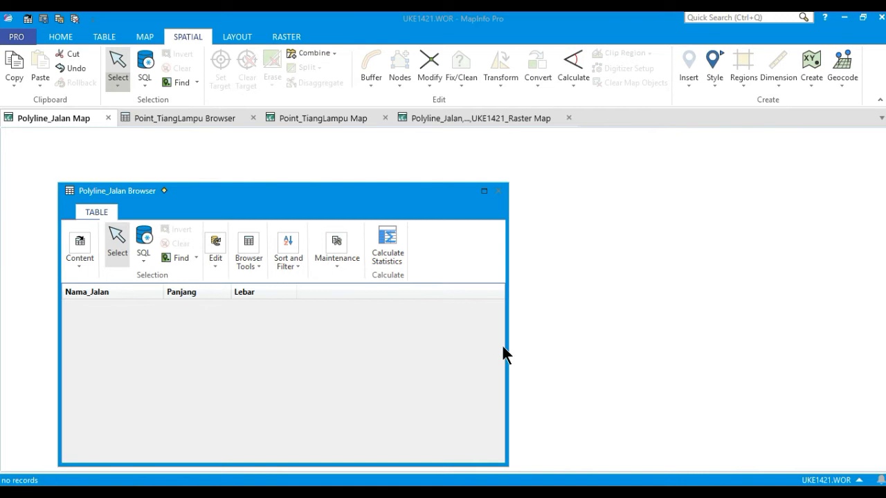
{"action": "left_click_drag", "start_coordinate": [506, 342], "coordinate": [363, 341]}
{"action": "left_click_drag", "start_coordinate": [362, 193], "coordinate": [729, 160]}
{"action": "left_click_drag", "start_coordinate": [224, 195], "coordinate": [166, 173]}
{"action": "left_click", "coordinate": [504, 123]}
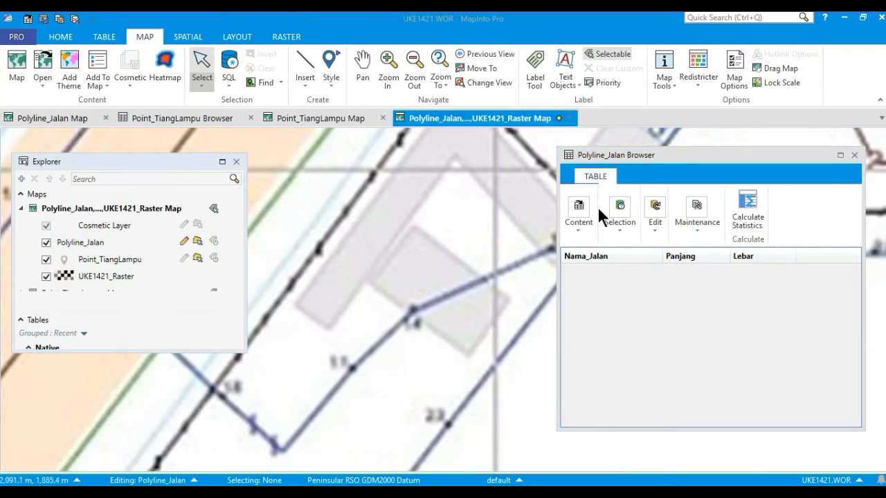
{"action": "left_click_drag", "start_coordinate": [557, 285], "coordinate": [604, 285]}
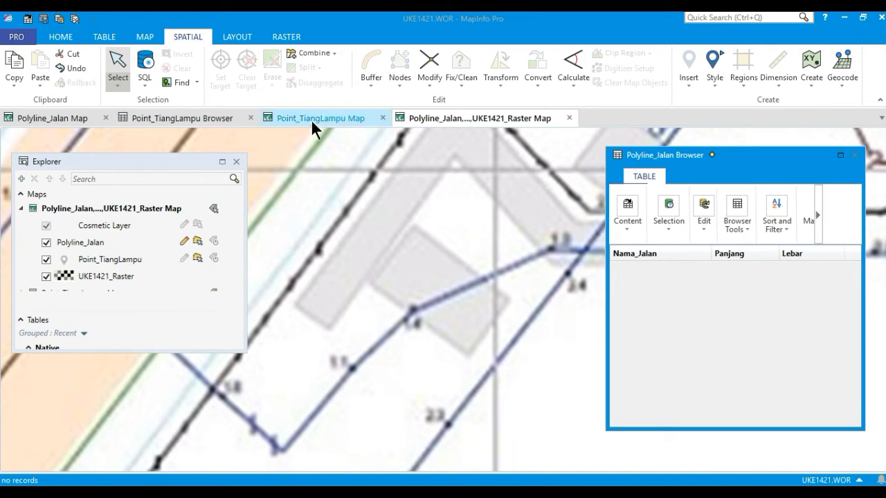
Draw a five-segment polyline about 0.84 km long in Polyline_Jalan, tracing the blue raster line from 1.8 through 1.1 and 1.4 to the second 1.3 mark
{"action": "scroll", "coordinate": [391, 241], "scroll_direction": "down", "scroll_amount": 1}
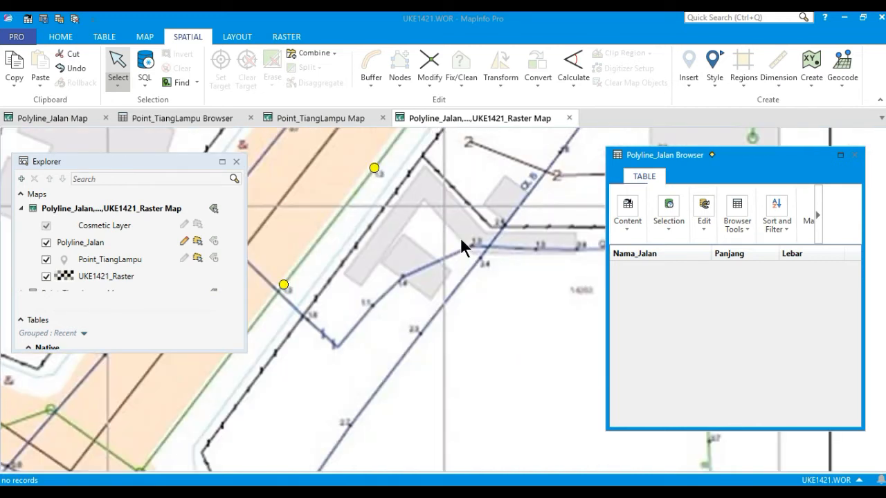
{"action": "left_click", "coordinate": [148, 37]}
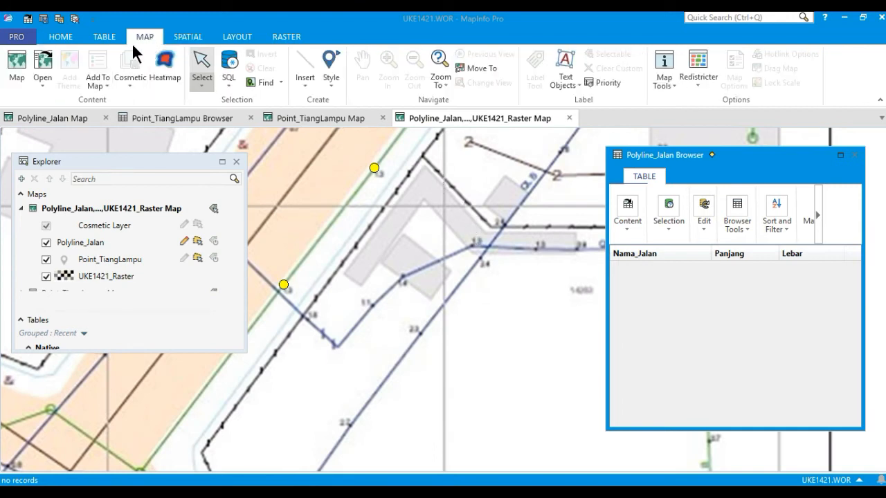
{"action": "left_click", "coordinate": [138, 206]}
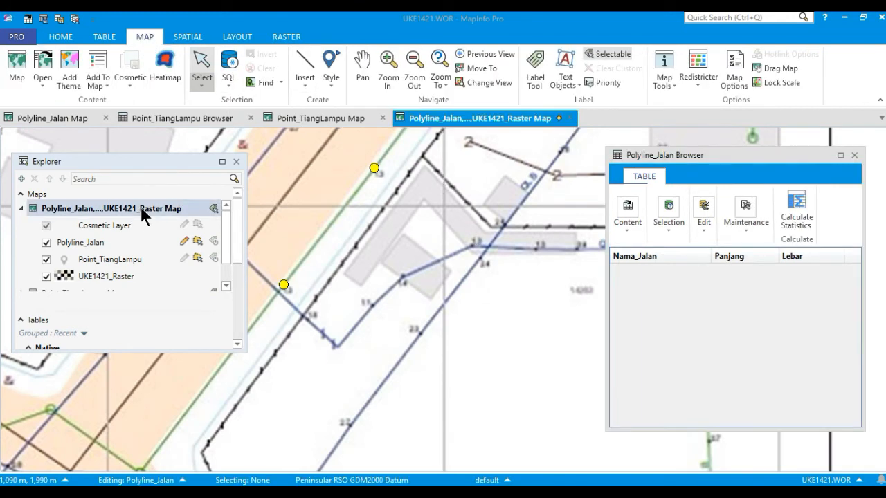
{"action": "left_click", "coordinate": [362, 66]}
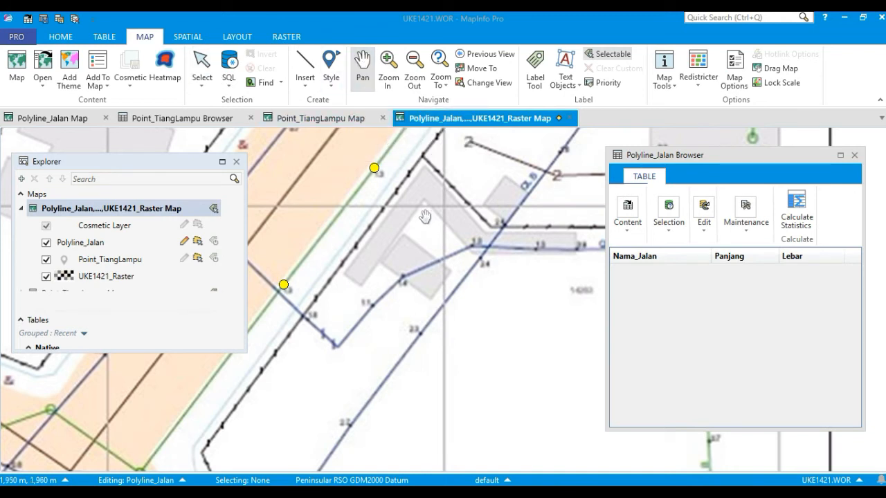
{"action": "left_click_drag", "start_coordinate": [449, 226], "coordinate": [425, 307]}
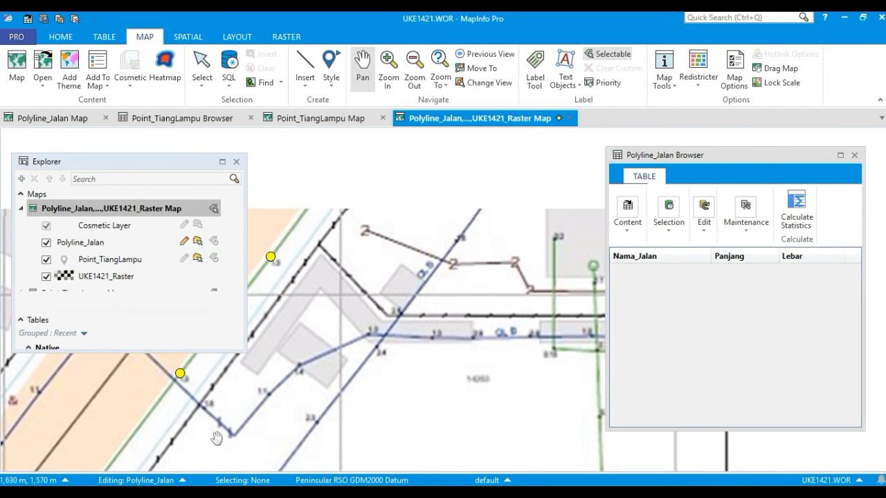
{"action": "scroll", "coordinate": [310, 351], "scroll_direction": "up", "scroll_amount": 1}
{"action": "left_click_drag", "start_coordinate": [397, 316], "coordinate": [407, 249]}
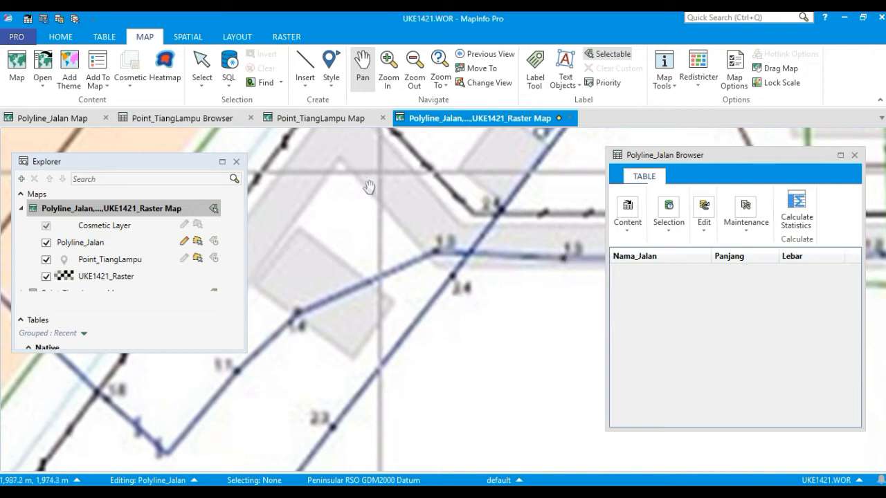
{"action": "left_click", "coordinate": [187, 38]}
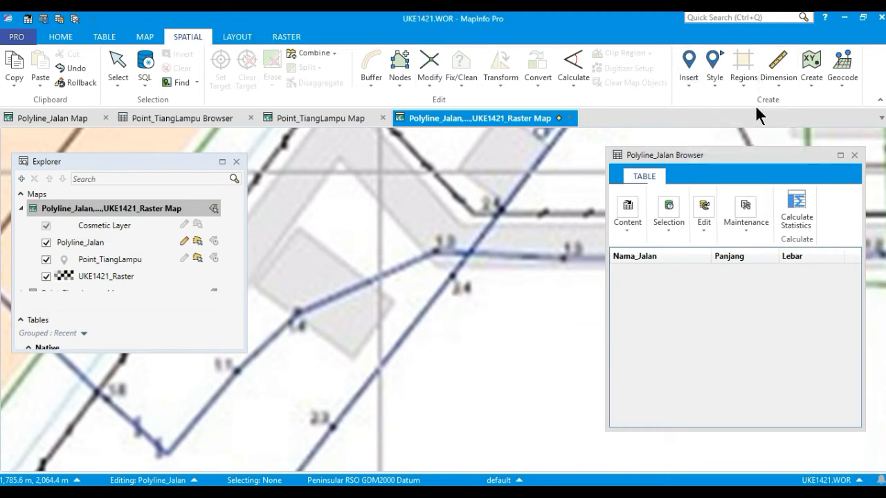
{"action": "left_click", "coordinate": [687, 83]}
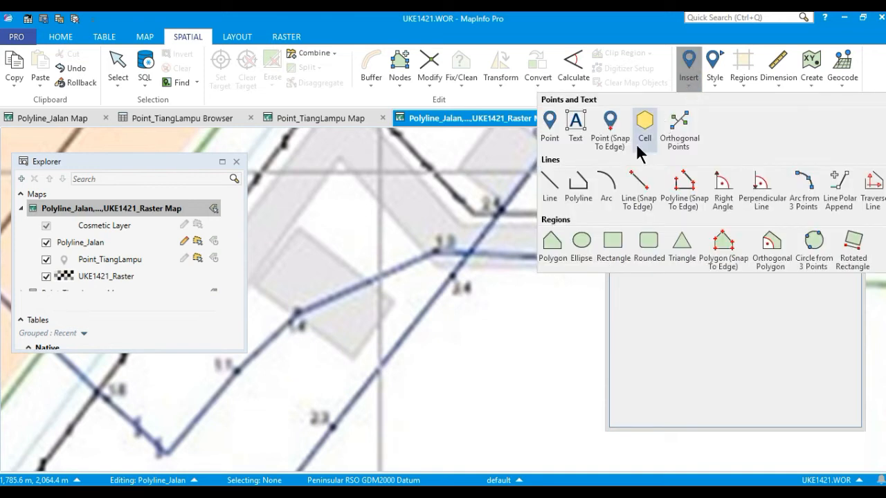
{"action": "left_click", "coordinate": [578, 187]}
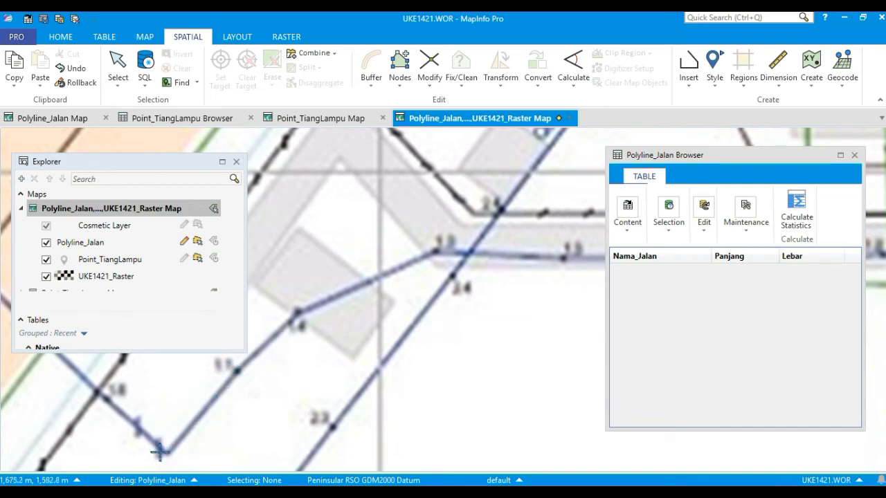
{"action": "left_click", "coordinate": [97, 391]}
{"action": "left_click", "coordinate": [166, 453]}
{"action": "left_click", "coordinate": [238, 372]}
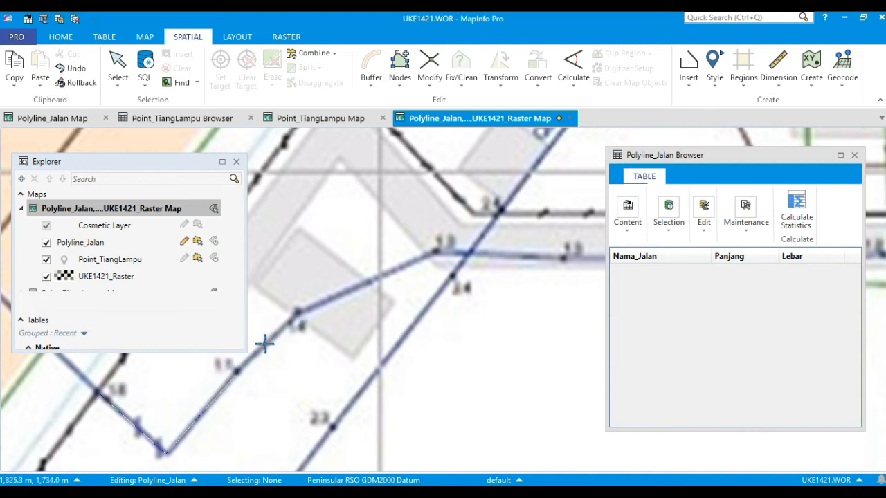
{"action": "left_click", "coordinate": [297, 311]}
{"action": "left_click", "coordinate": [436, 250]}
{"action": "left_click", "coordinate": [564, 257]}
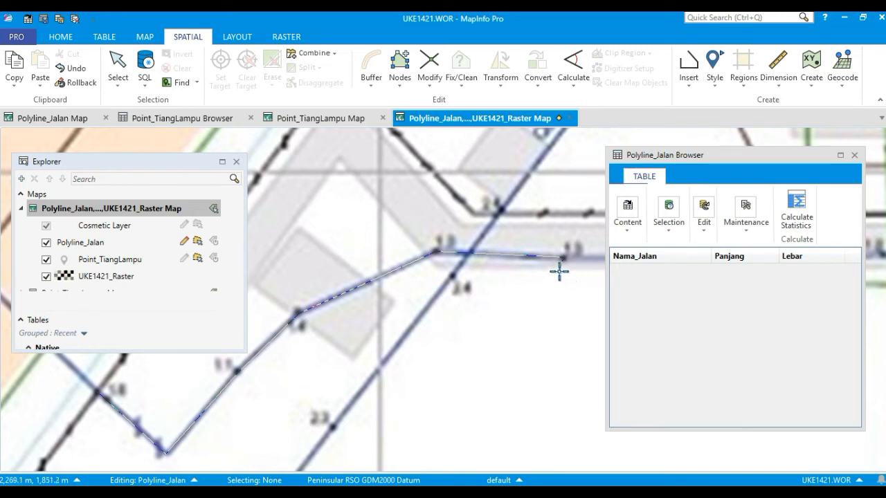
{"action": "double_click", "coordinate": [562, 278]}
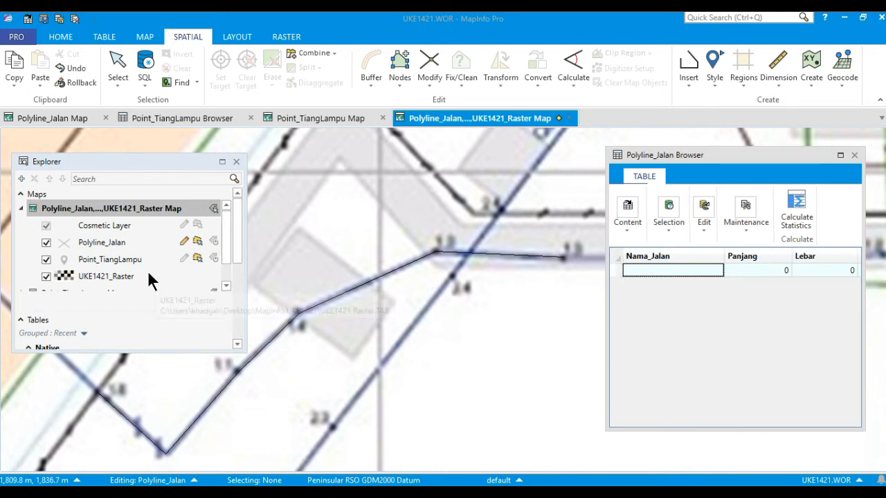
Select the traced polyline, open its object properties and set its line style to a plain solid line
{"action": "left_click", "coordinate": [119, 243]}
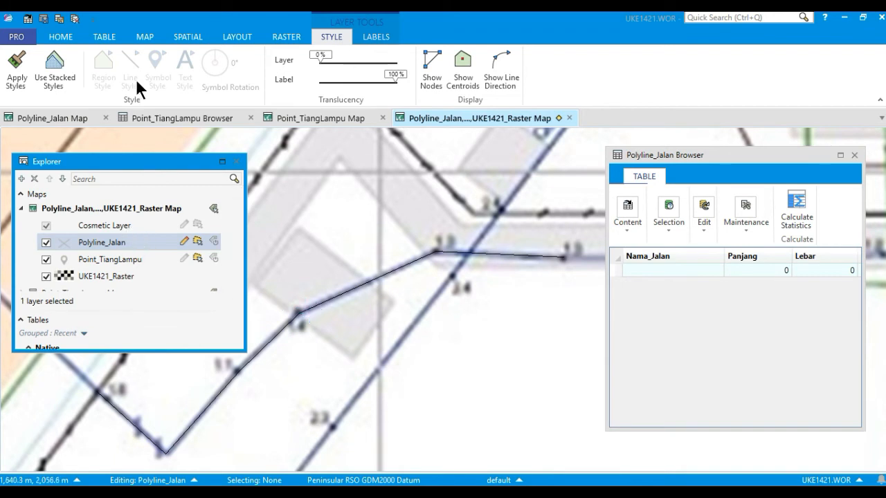
{"action": "left_click", "coordinate": [148, 37]}
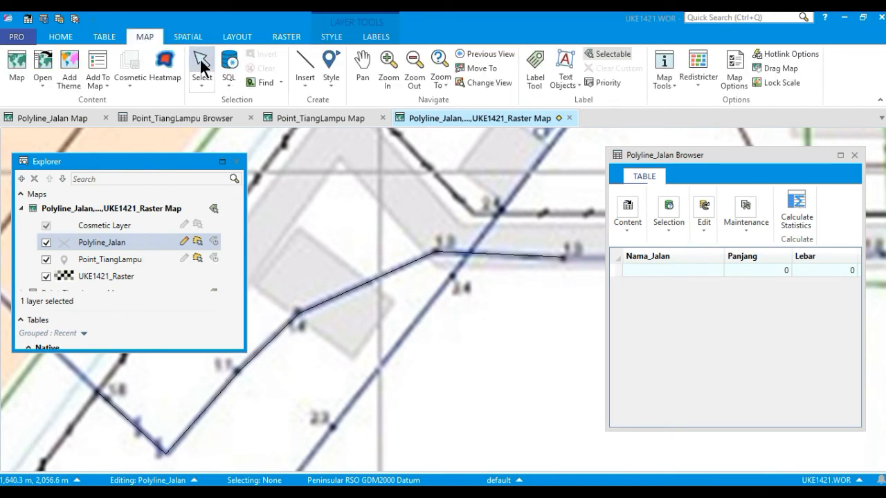
{"action": "left_click", "coordinate": [182, 39]}
{"action": "left_click", "coordinate": [123, 63]}
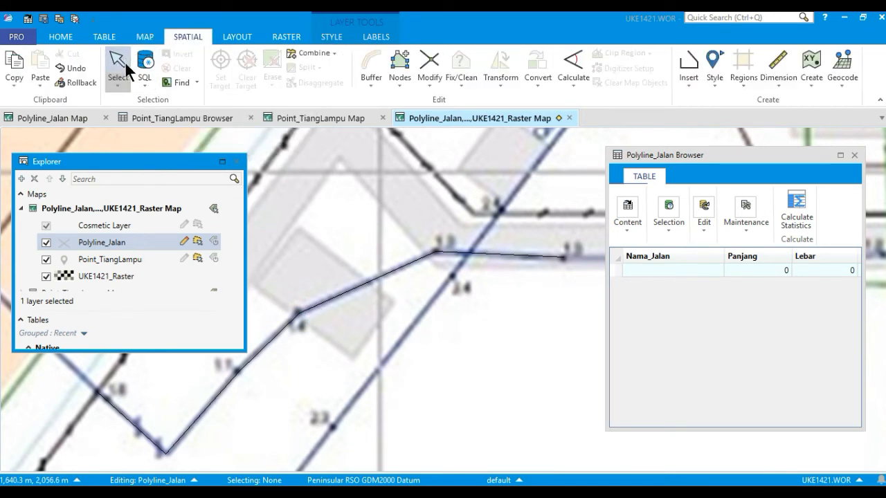
{"action": "left_click", "coordinate": [329, 298]}
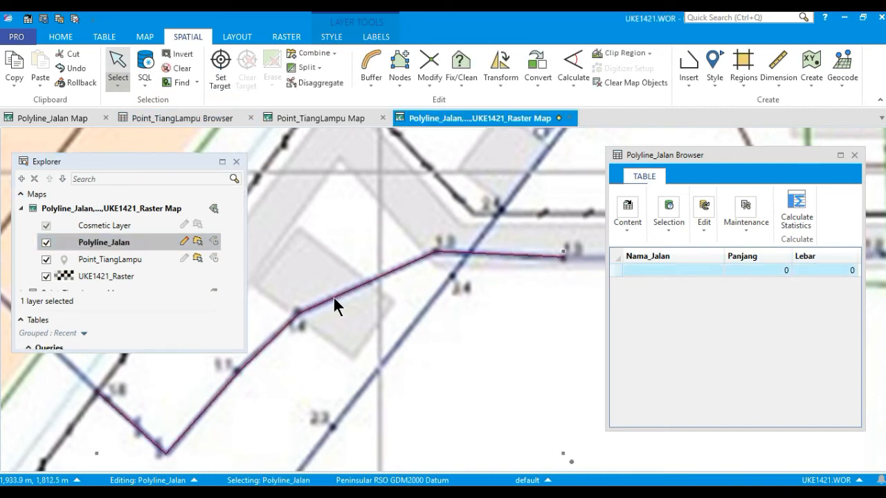
{"action": "double_click", "coordinate": [334, 299]}
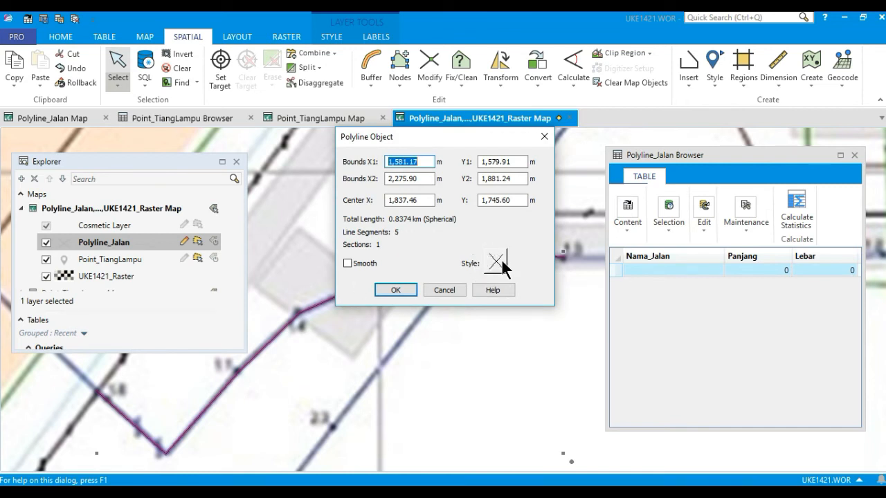
{"action": "left_click", "coordinate": [498, 264]}
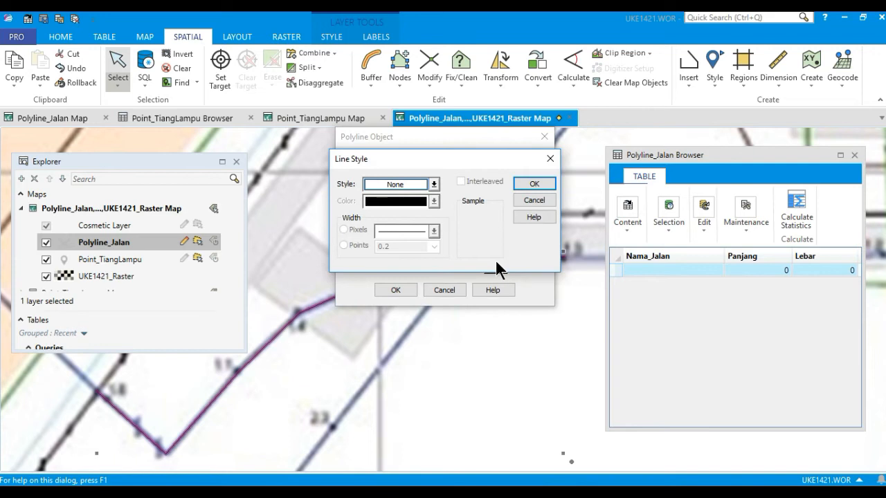
{"action": "left_click", "coordinate": [434, 185]}
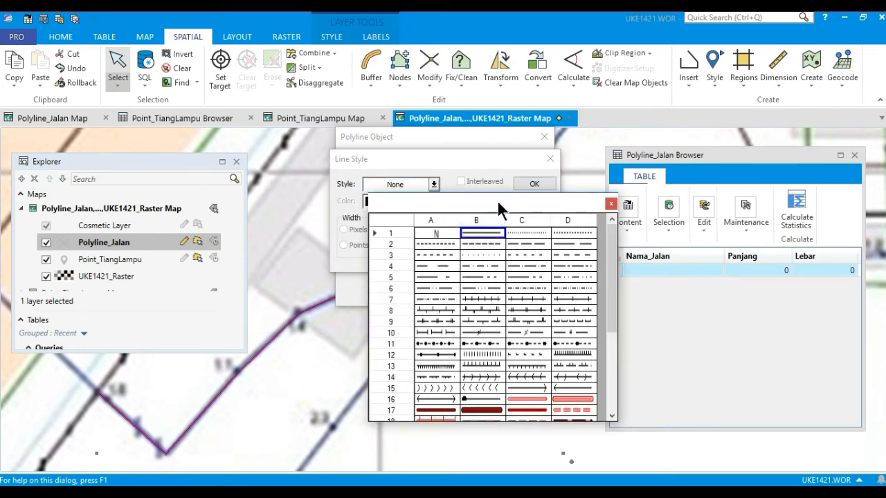
{"action": "left_click", "coordinate": [610, 203]}
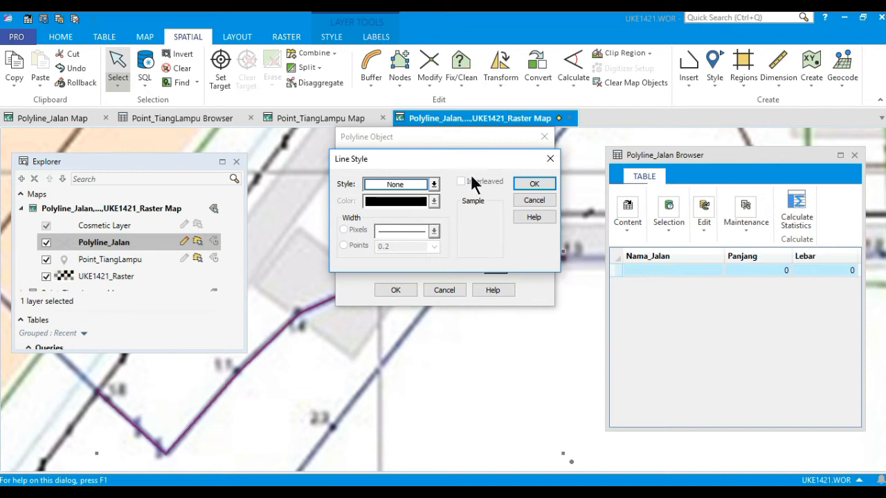
{"action": "left_click", "coordinate": [434, 184]}
{"action": "left_click", "coordinate": [476, 228]}
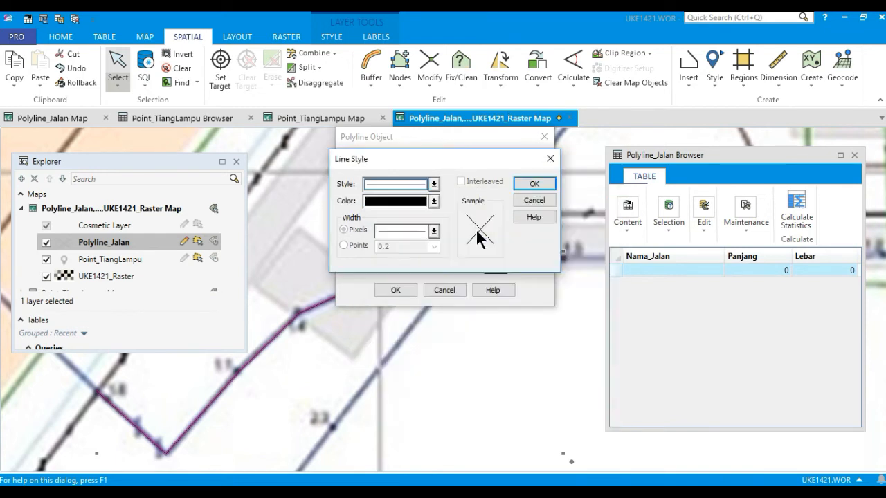
Set the polyline's color to bright green and its width to 3 pixels, apply the style and deselect the line
{"action": "left_click", "coordinate": [434, 201]}
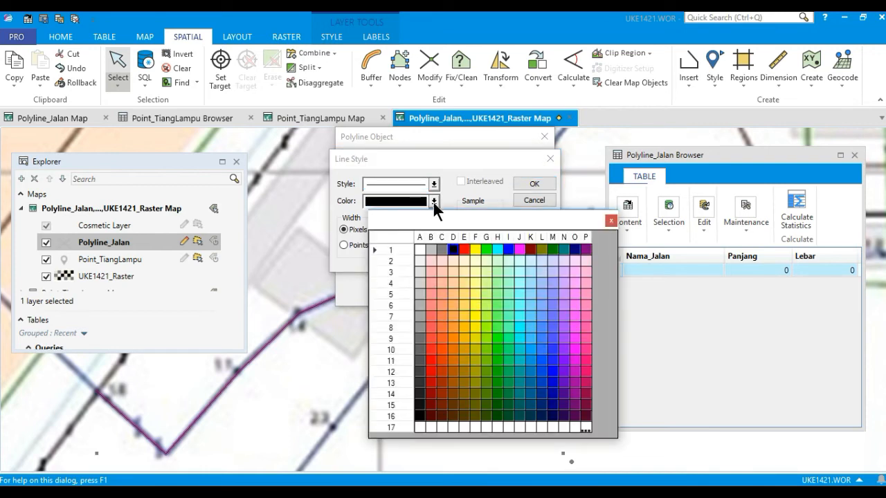
{"action": "left_click", "coordinate": [485, 248]}
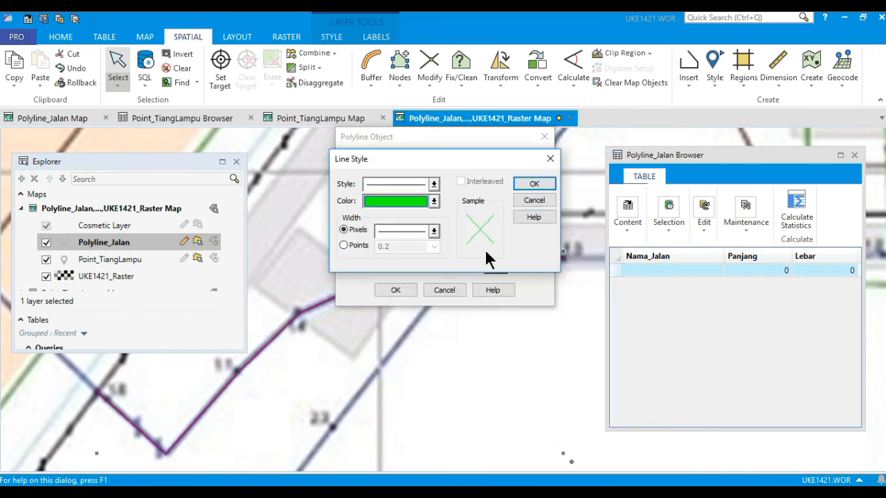
{"action": "left_click", "coordinate": [433, 231]}
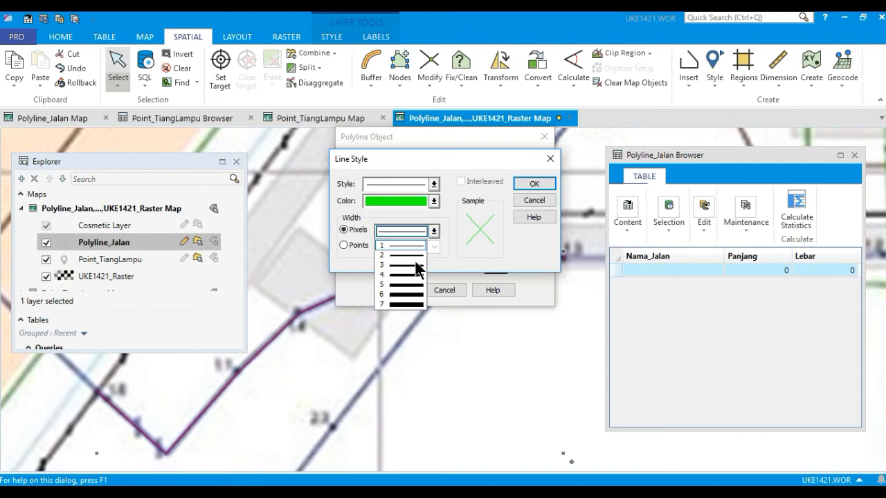
{"action": "left_click", "coordinate": [415, 264]}
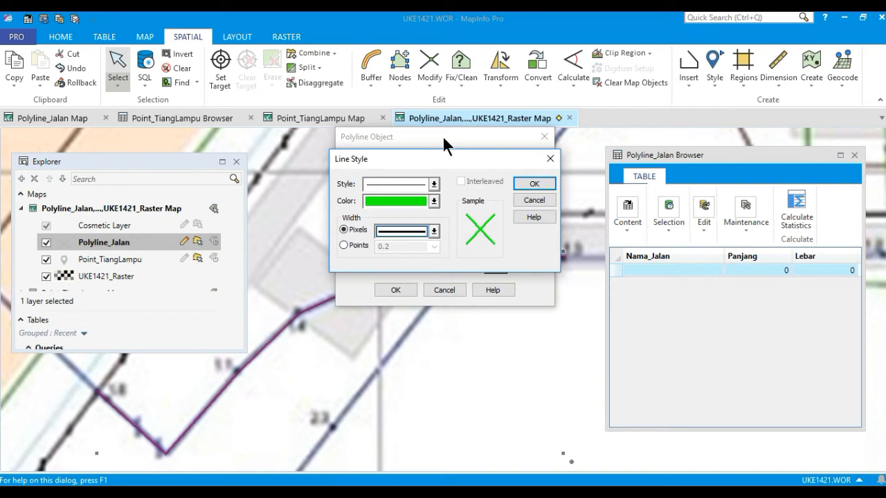
{"action": "left_click", "coordinate": [535, 183]}
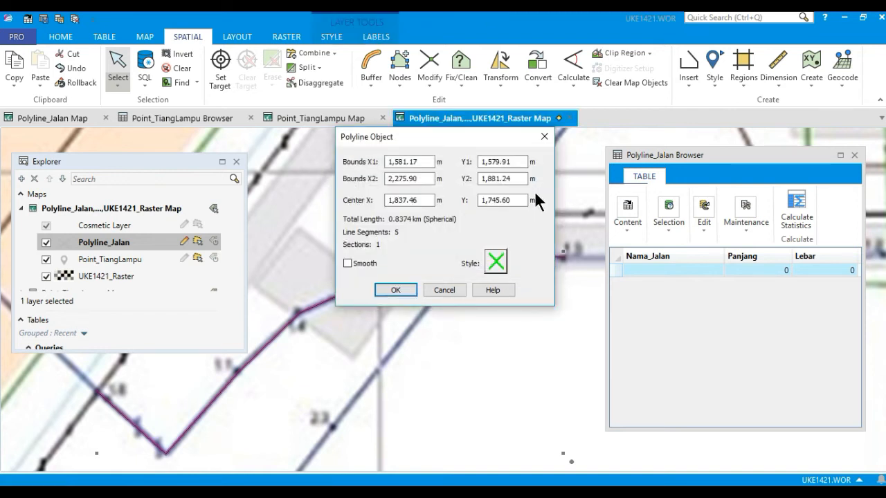
{"action": "left_click", "coordinate": [395, 289]}
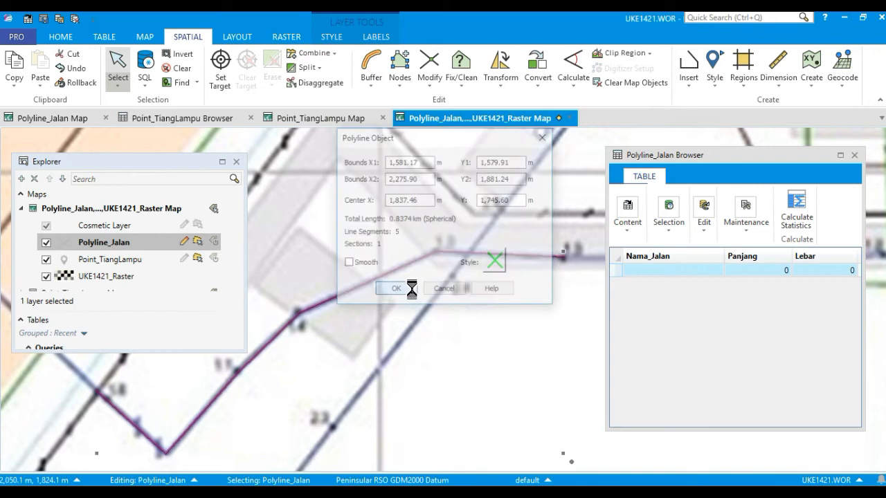
{"action": "left_click", "coordinate": [619, 269]}
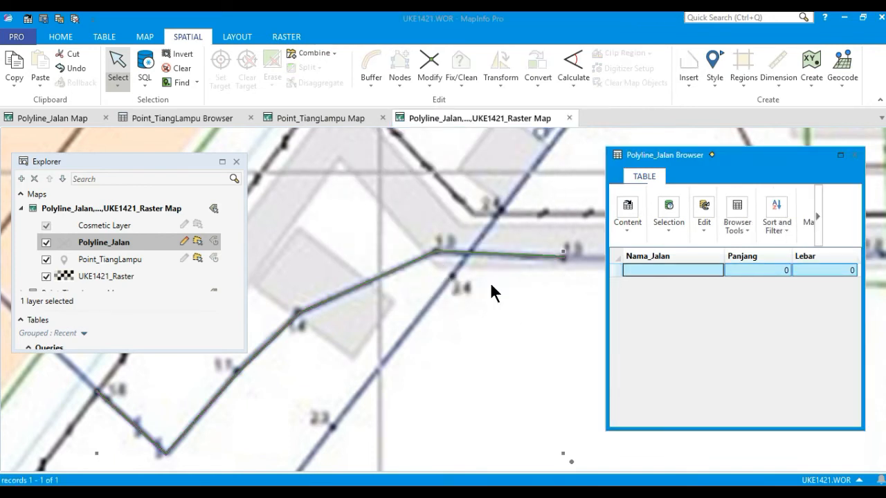
{"action": "left_click", "coordinate": [439, 284]}
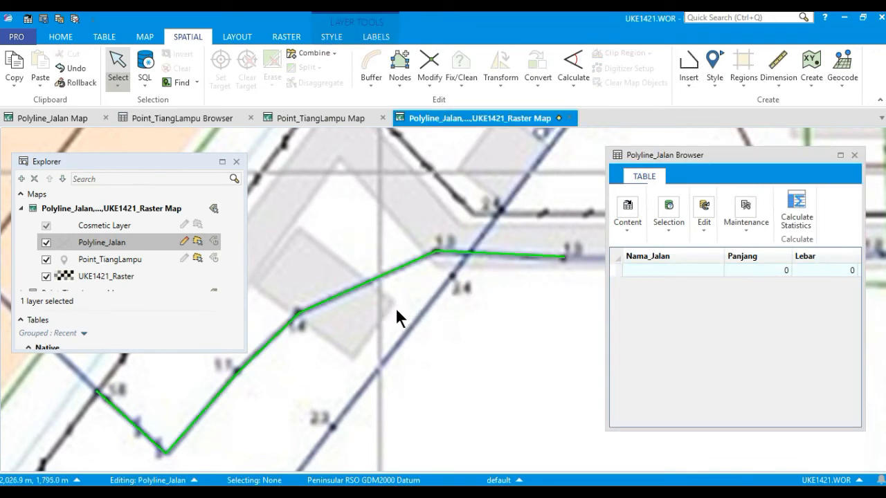
Fill in the polyline's record with Nama_Jalan Jalan Melor, Panjang 120 and Lebar 4
{"action": "left_click", "coordinate": [647, 271]}
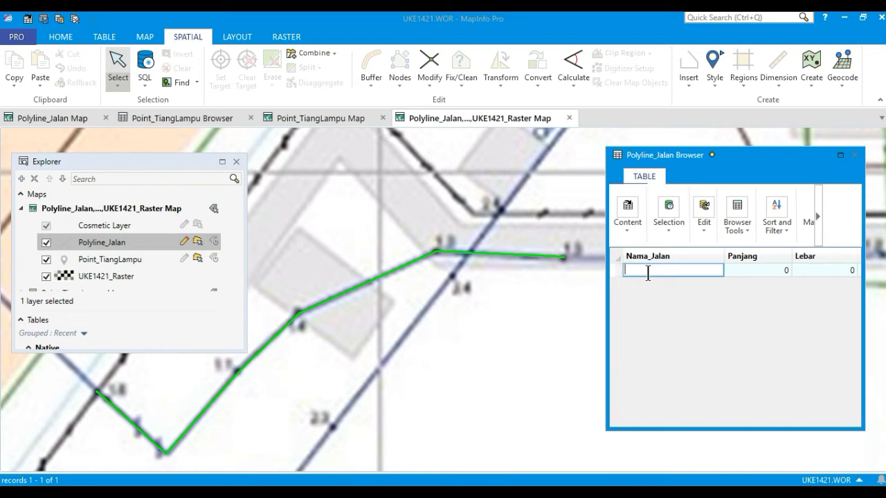
{"action": "type", "text": "Jalan Melor"}
{"action": "left_click", "coordinate": [757, 269]}
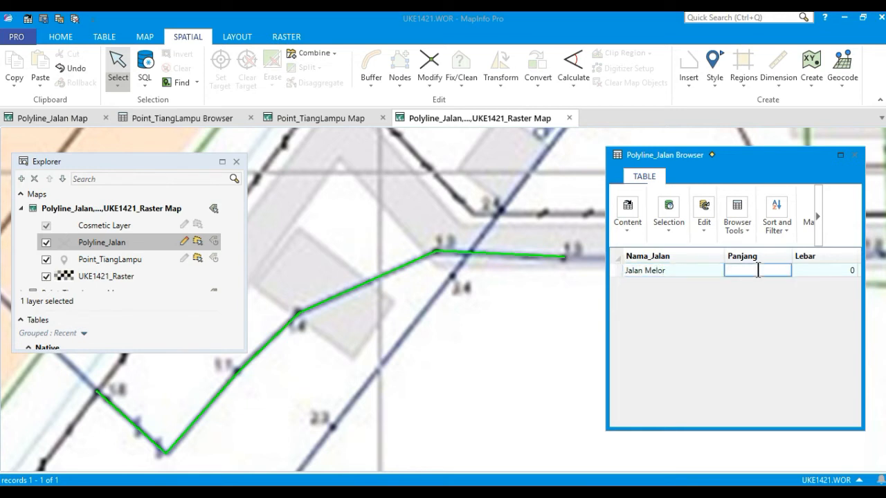
{"action": "key", "text": "BackSpace"}
{"action": "type", "text": "12"}
{"action": "type", "text": "0"}
{"action": "key", "text": "Tab"}
{"action": "key", "text": "BackSpace"}
{"action": "type", "text": "4"}
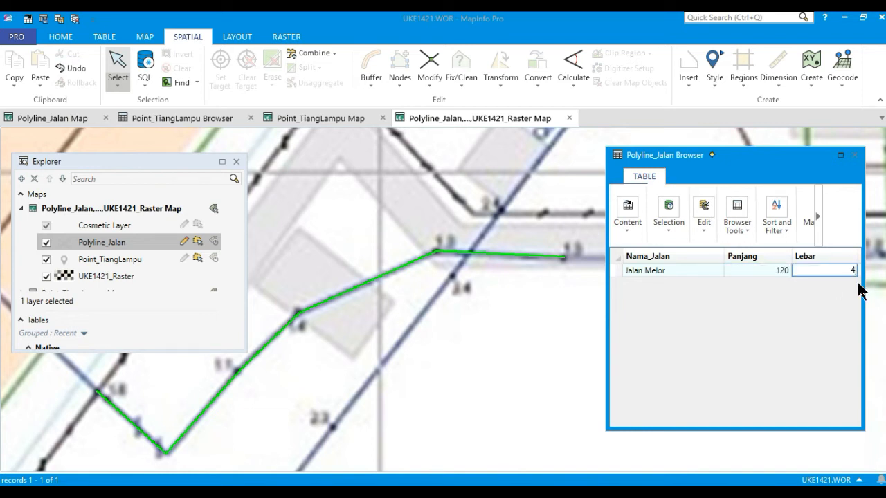
Draw a four-segment polyline in Polyline_Jalan, tracing the brown raster line through the marks labelled 2 and on to the raster's east edge
{"action": "key", "text": "Return"}
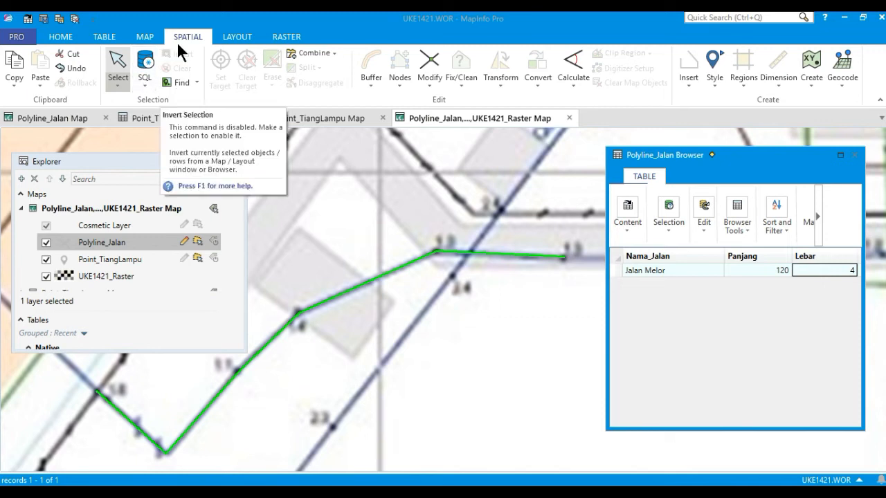
{"action": "left_click", "coordinate": [146, 39]}
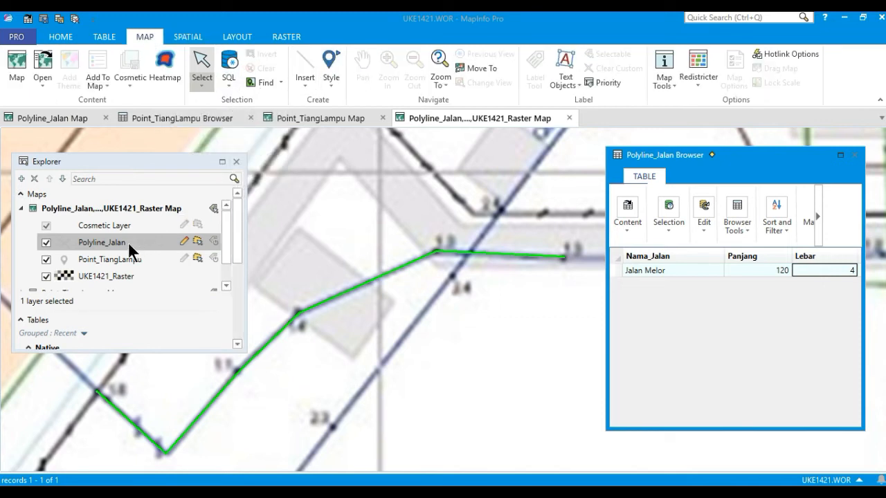
{"action": "left_click", "coordinate": [135, 206]}
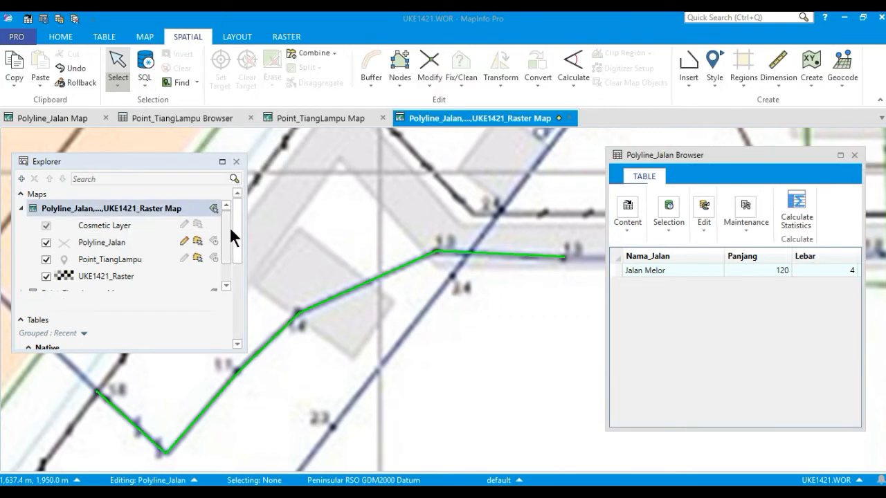
{"action": "left_click", "coordinate": [156, 39]}
{"action": "left_click", "coordinate": [361, 64]}
{"action": "left_click_drag", "start_coordinate": [510, 182], "coordinate": [428, 313]}
{"action": "left_click_drag", "start_coordinate": [517, 273], "coordinate": [419, 310]}
{"action": "scroll", "coordinate": [446, 304], "scroll_direction": "down", "scroll_amount": 2}
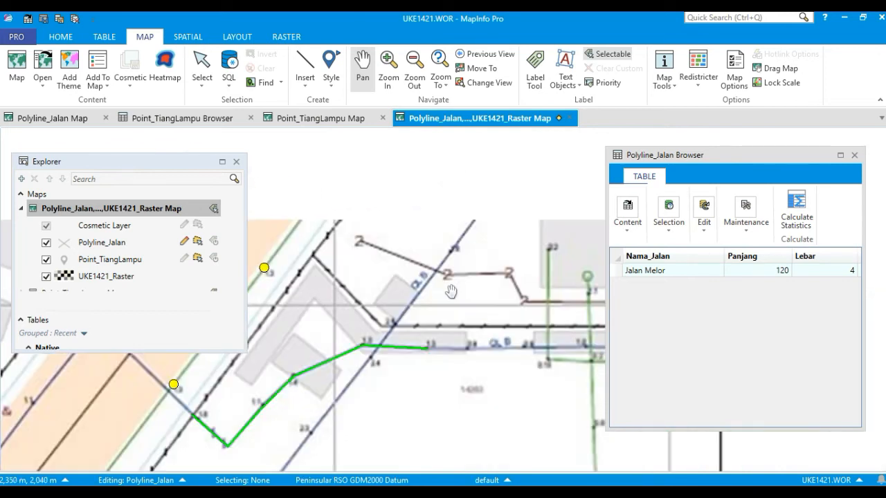
{"action": "left_click_drag", "start_coordinate": [469, 297], "coordinate": [393, 300]}
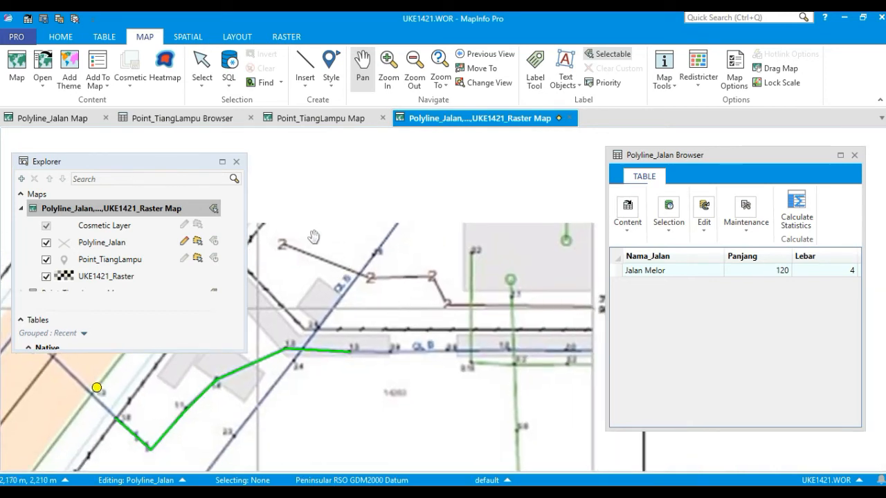
{"action": "left_click", "coordinate": [188, 37]}
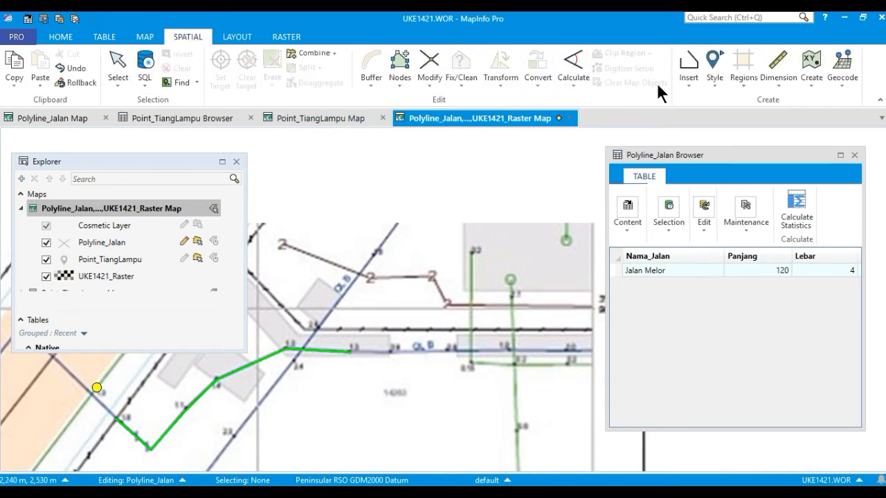
{"action": "left_click", "coordinate": [686, 63]}
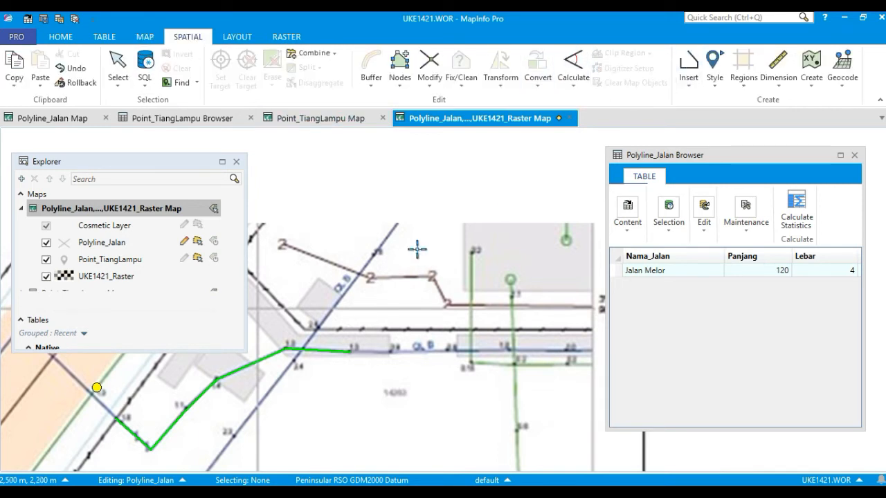
{"action": "left_click", "coordinate": [282, 243]}
{"action": "left_click", "coordinate": [364, 276]}
{"action": "left_click", "coordinate": [592, 304]}
{"action": "key", "text": "Escape"}
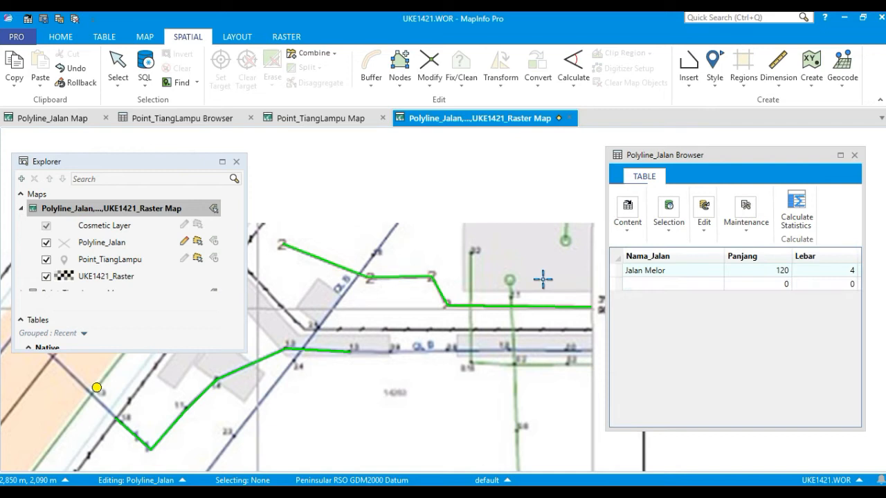
Fill in the new polyline's record with Nama_Jalan Jalan Melati, Panjang 130 and Lebar 3, and deselect the line
{"action": "left_click", "coordinate": [619, 283]}
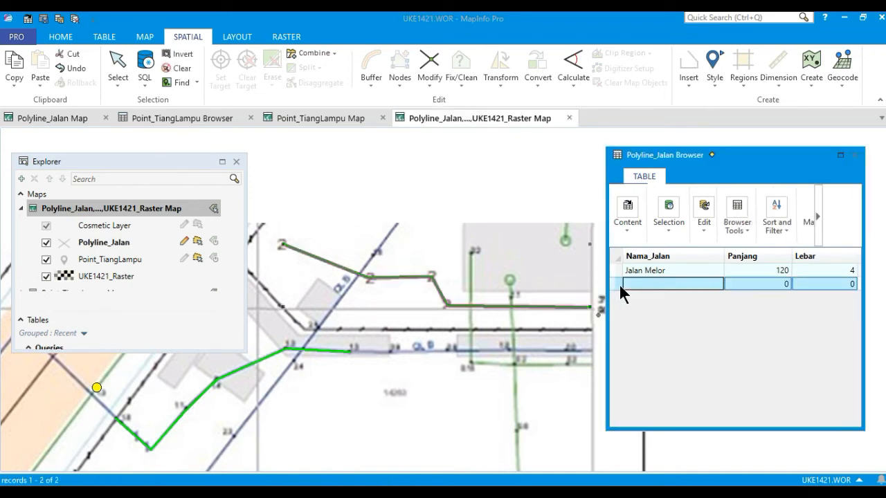
{"action": "left_click", "coordinate": [634, 283]}
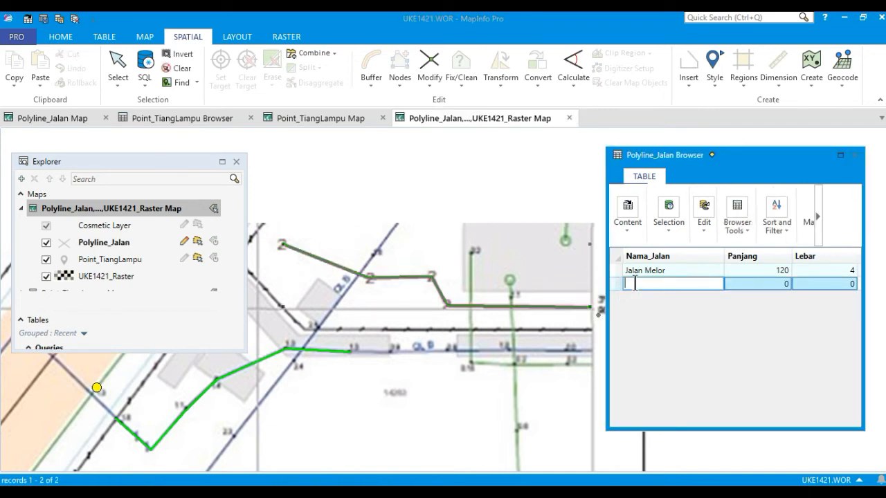
{"action": "type", "text": "Jalan Melati"}
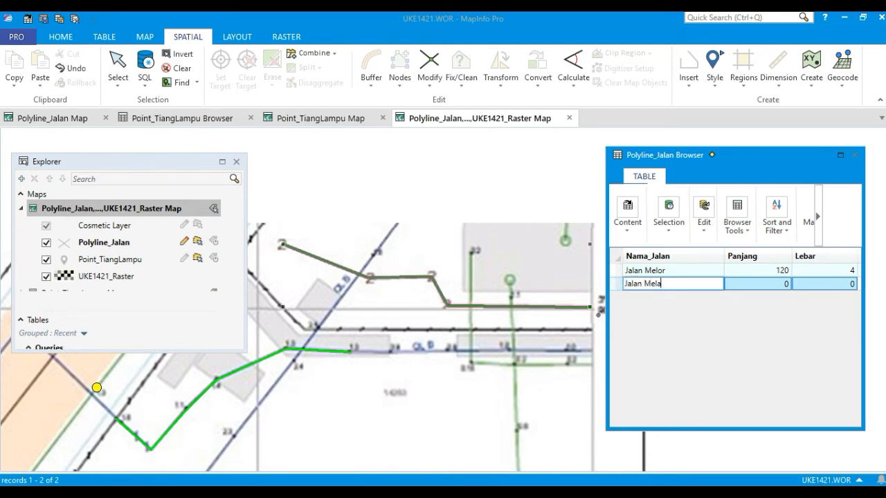
{"action": "left_click", "coordinate": [785, 284]}
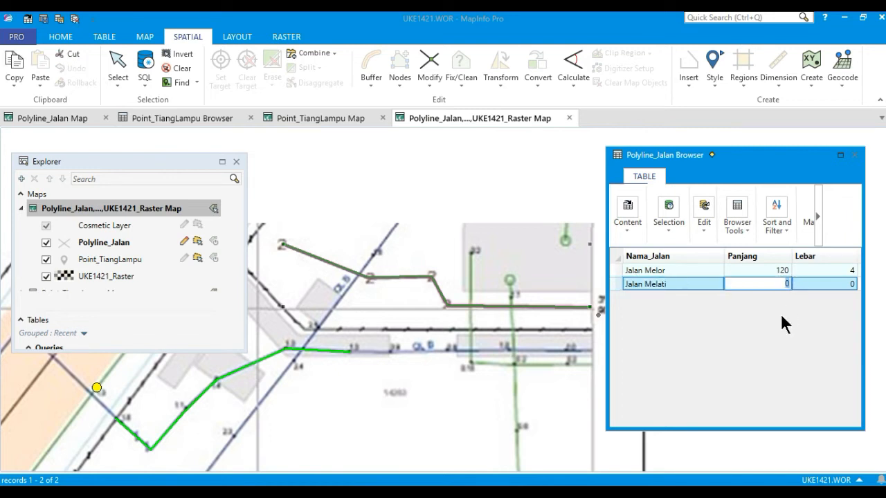
{"action": "type", "text": "130"}
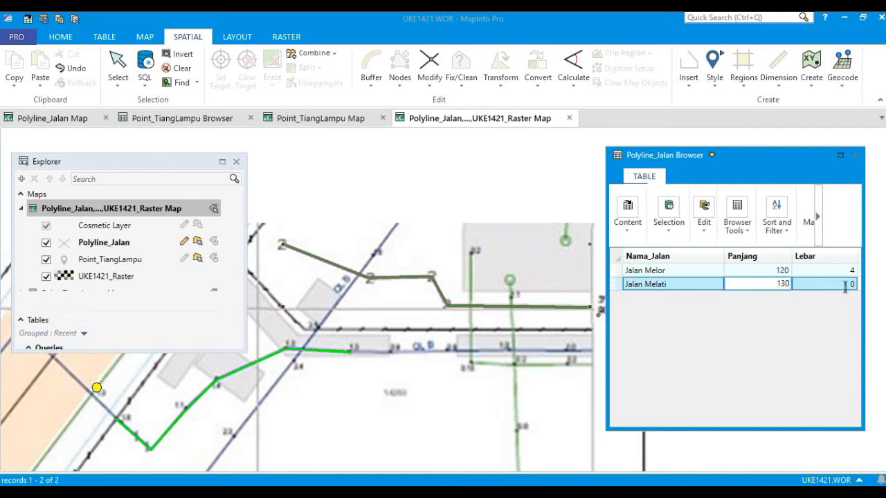
{"action": "key", "text": "Tab"}
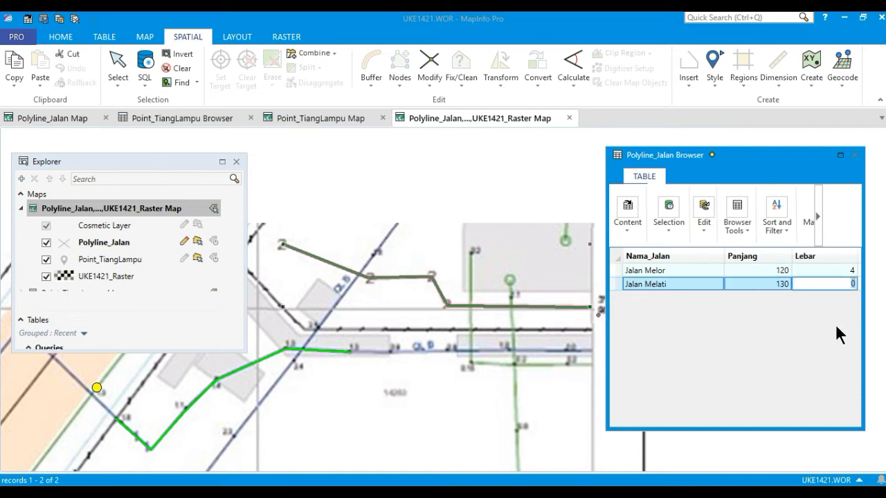
{"action": "type", "text": "3"}
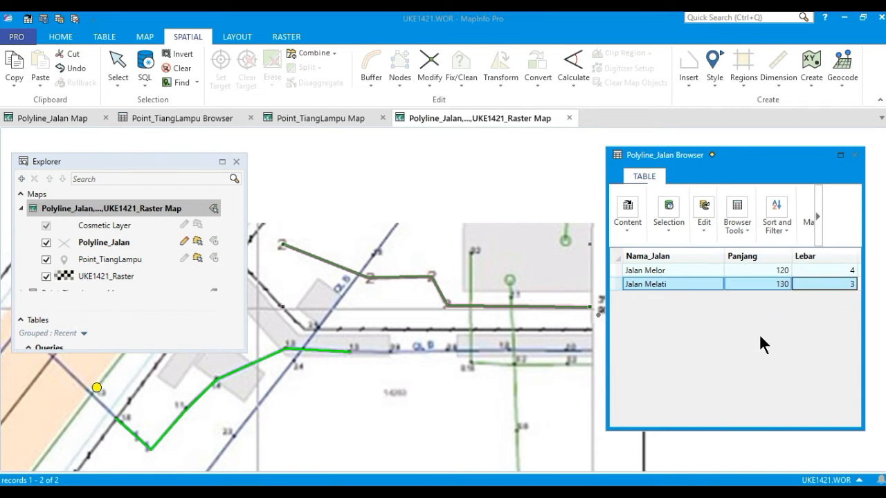
{"action": "left_click", "coordinate": [392, 295]}
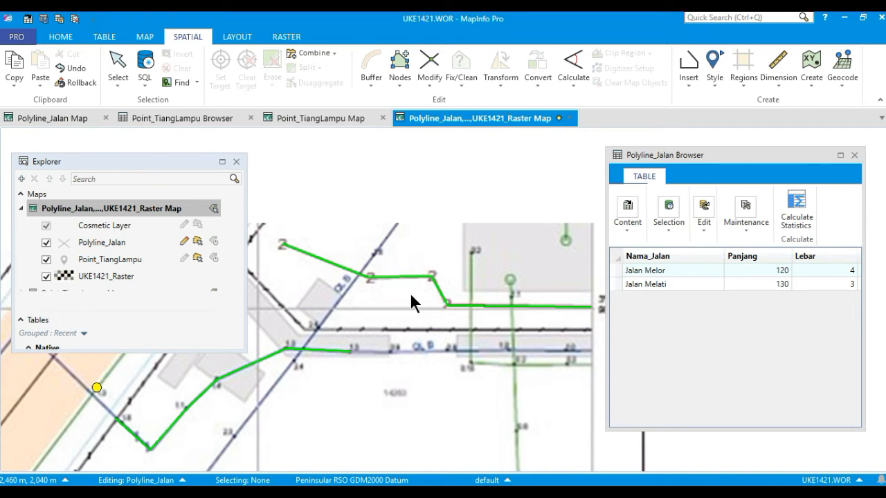
Convert the floating Polyline_Jalan Browser to a tabbed window and move the Explorer window clear of its records
{"action": "scroll", "coordinate": [410, 297], "scroll_direction": "up", "scroll_amount": 1}
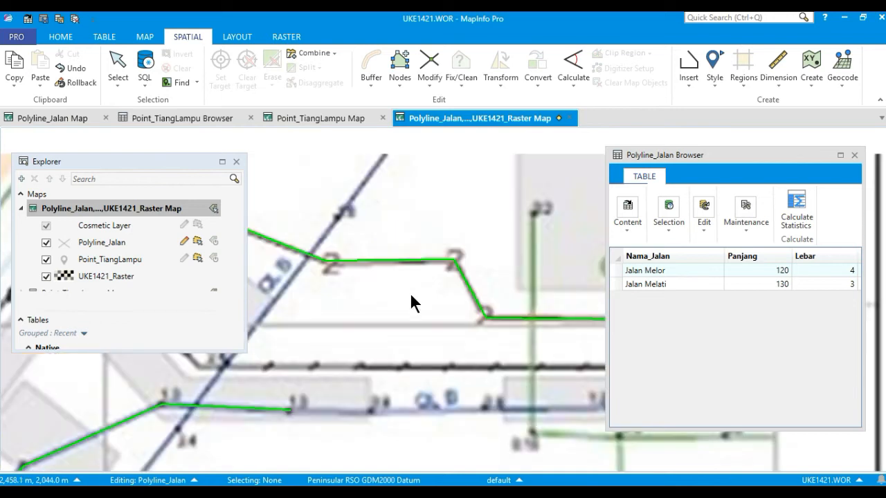
{"action": "scroll", "coordinate": [411, 294], "scroll_direction": "down", "scroll_amount": 1}
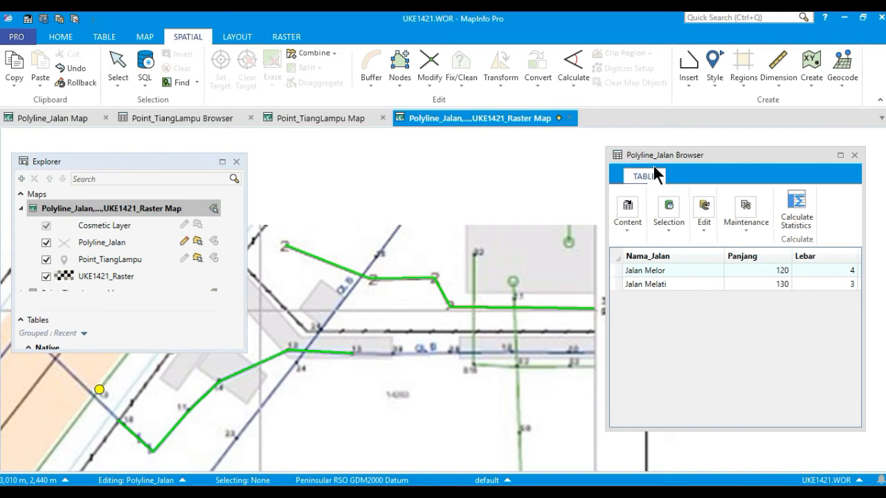
{"action": "right_click", "coordinate": [739, 157]}
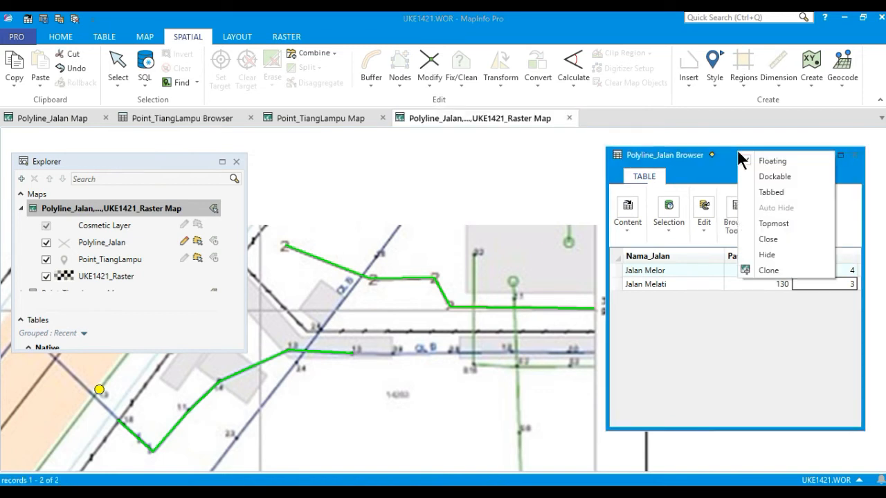
{"action": "left_click", "coordinate": [806, 192]}
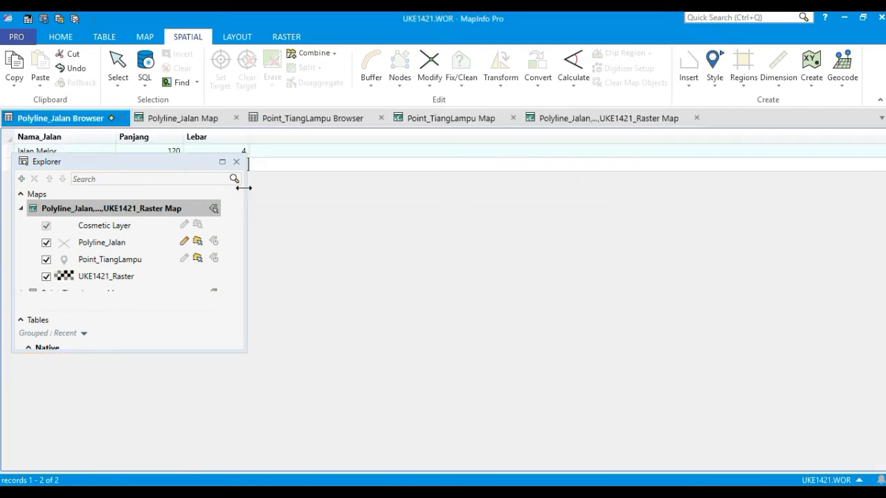
{"action": "left_click_drag", "start_coordinate": [174, 159], "coordinate": [190, 189]}
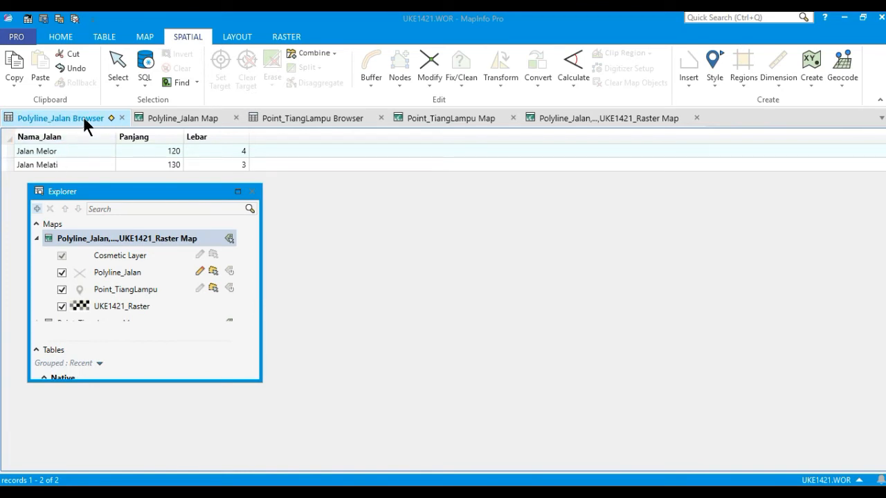
View the entire extents of the Polyline_Jalan Map and examine both road polylines clear of the Explorer window
{"action": "left_click", "coordinate": [191, 117]}
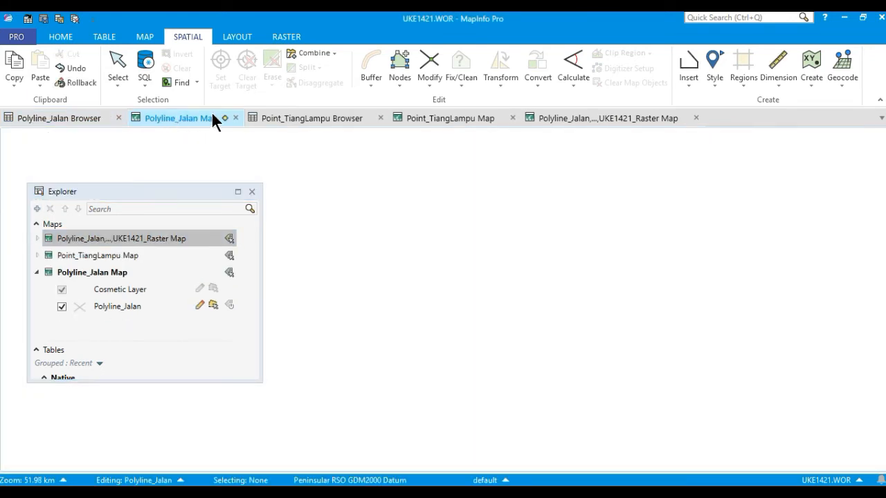
{"action": "left_click", "coordinate": [141, 41]}
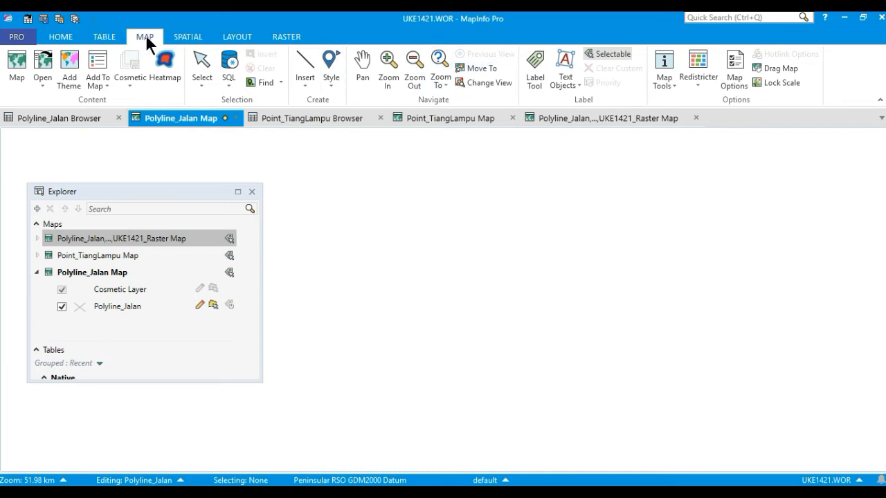
{"action": "left_click", "coordinate": [444, 84]}
{"action": "left_click", "coordinate": [466, 262]}
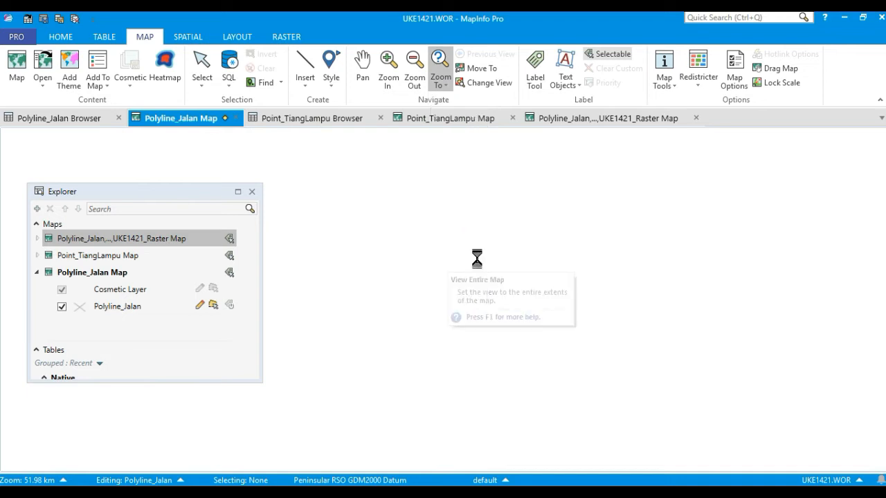
{"action": "scroll", "coordinate": [438, 243], "scroll_direction": "down", "scroll_amount": 1}
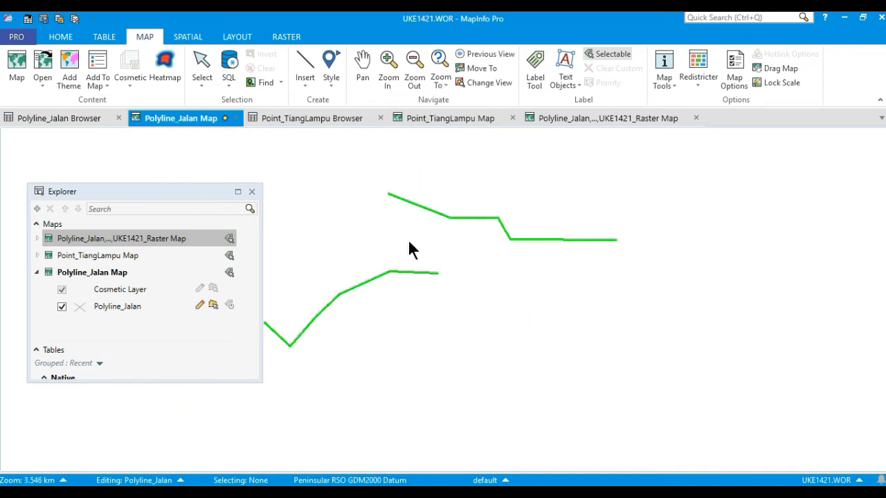
{"action": "left_click", "coordinate": [354, 52]}
{"action": "left_click_drag", "start_coordinate": [328, 213], "coordinate": [418, 192]}
{"action": "scroll", "coordinate": [410, 236], "scroll_direction": "up", "scroll_amount": 1}
{"action": "scroll", "coordinate": [418, 192], "scroll_direction": "down", "scroll_amount": 1}
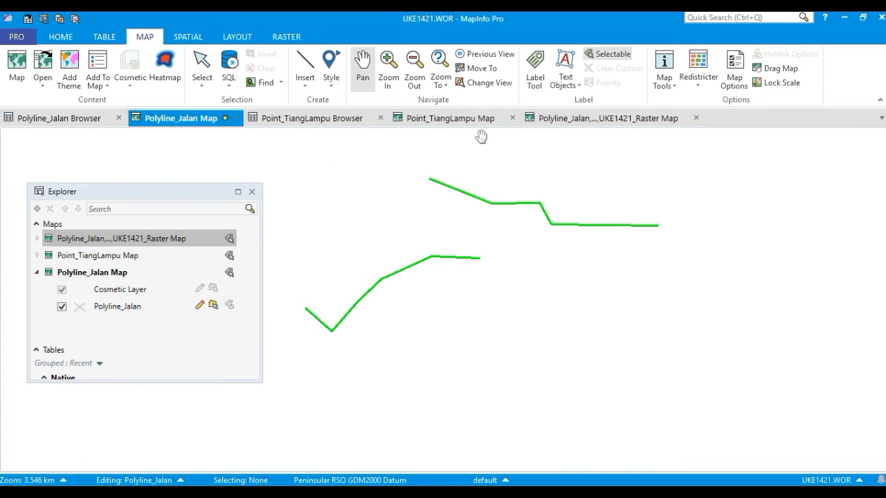
Return to the map with the UKE1421 raster and turn off editing for the Polyline_Jalan layer
{"action": "left_click", "coordinate": [589, 119]}
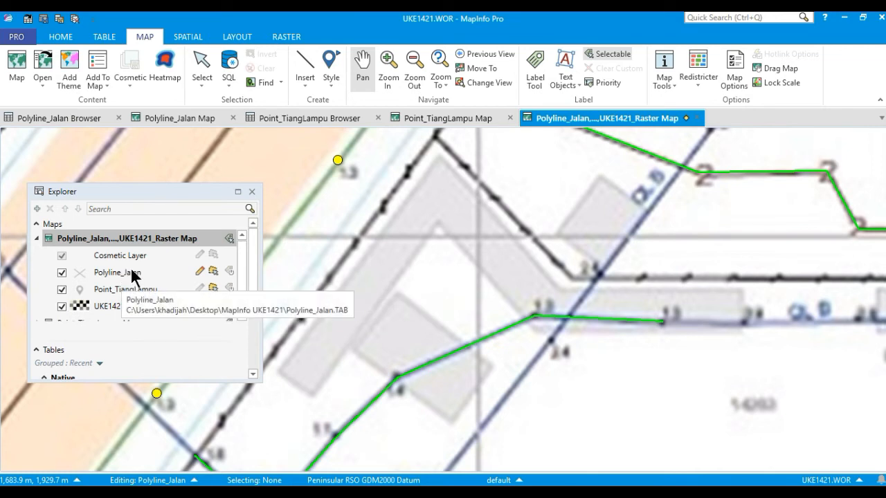
{"action": "left_click", "coordinate": [199, 270]}
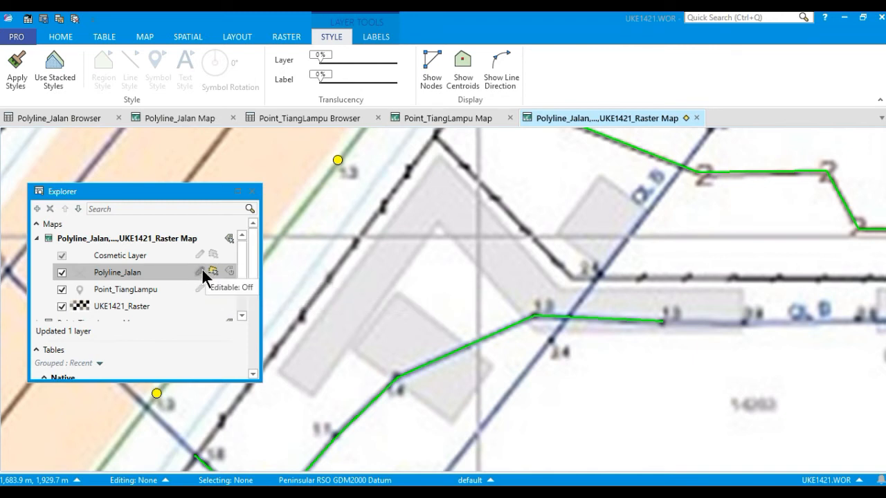
{"action": "left_click", "coordinate": [201, 271]}
{"action": "left_click", "coordinate": [200, 272]}
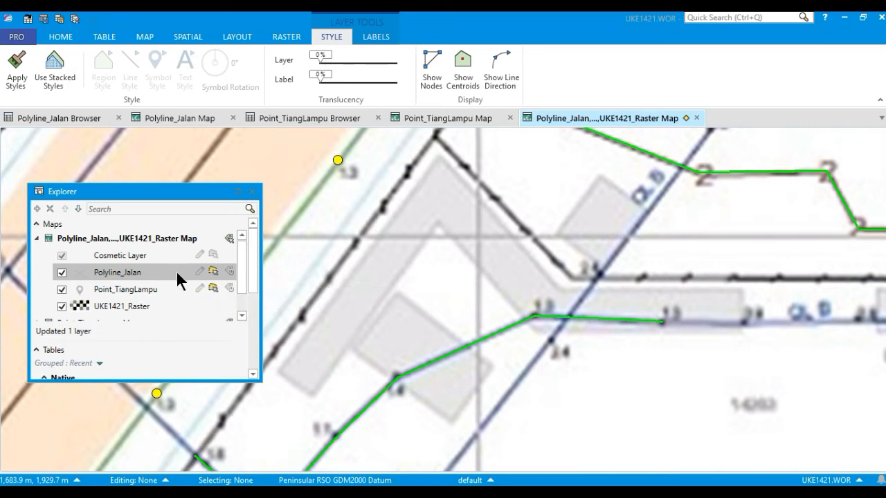
Start a new table with a newly created structure, opening a new mapper and also adding it to the current mapper
{"action": "left_click", "coordinate": [110, 36]}
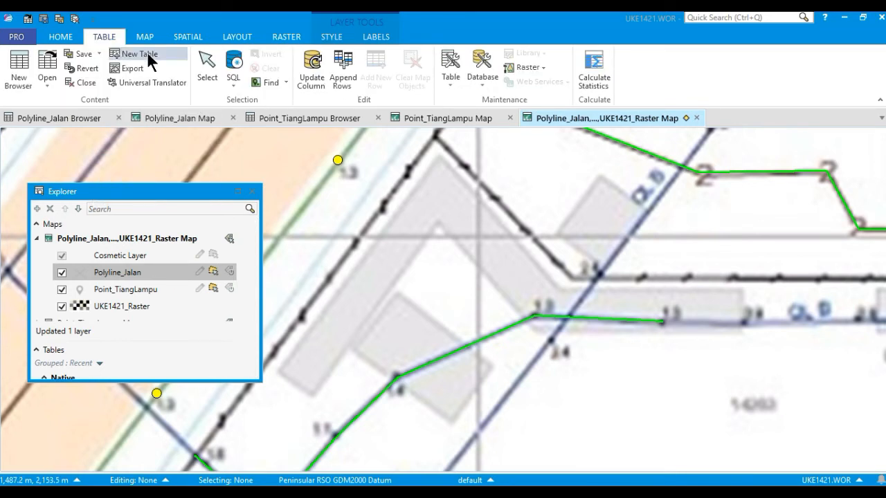
{"action": "left_click", "coordinate": [173, 52]}
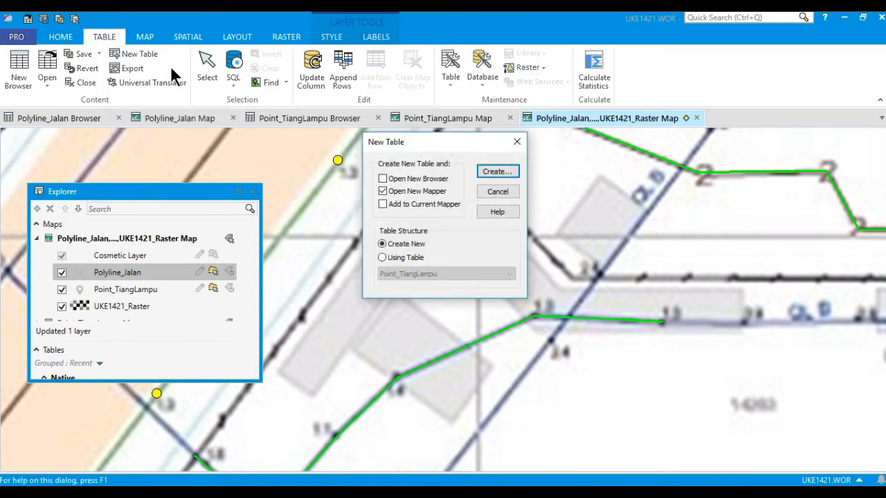
{"action": "left_click", "coordinate": [384, 203]}
{"action": "left_click", "coordinate": [512, 171]}
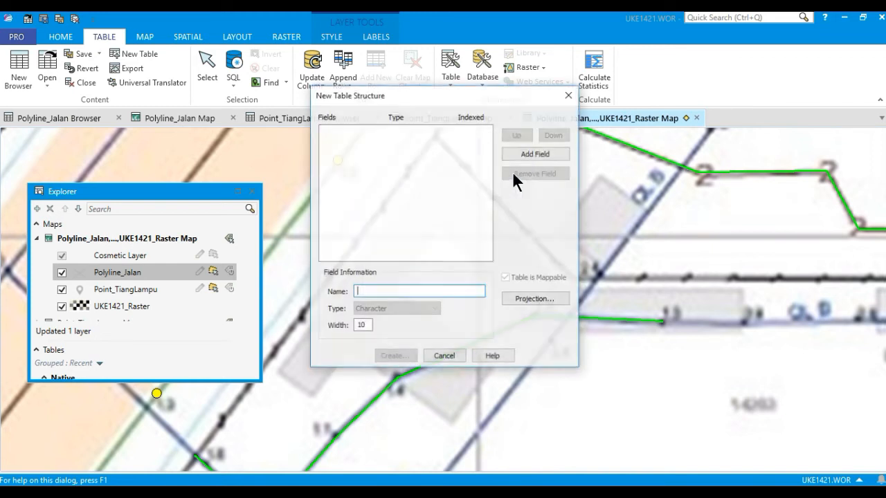
Define the fields No_Lot and No_PA with type Float in the new table structure and add a third field
{"action": "left_click", "coordinate": [555, 153]}
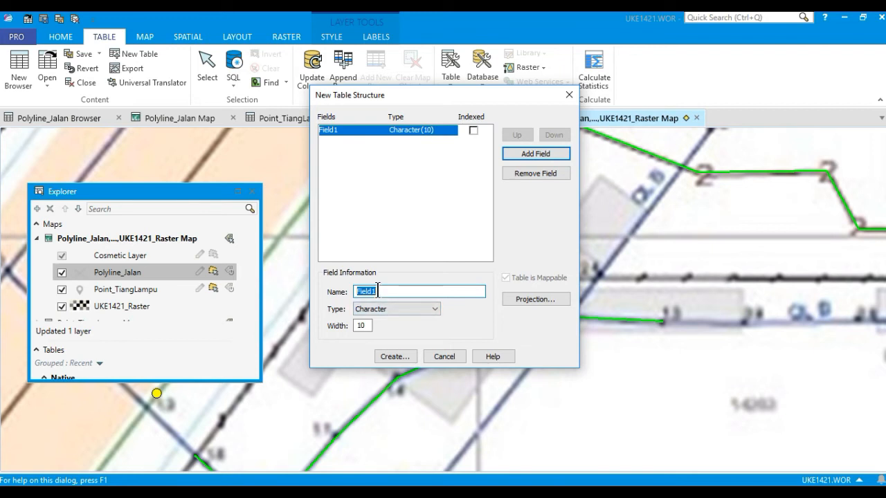
{"action": "type", "text": "No_Lot"}
{"action": "left_click", "coordinate": [409, 307]}
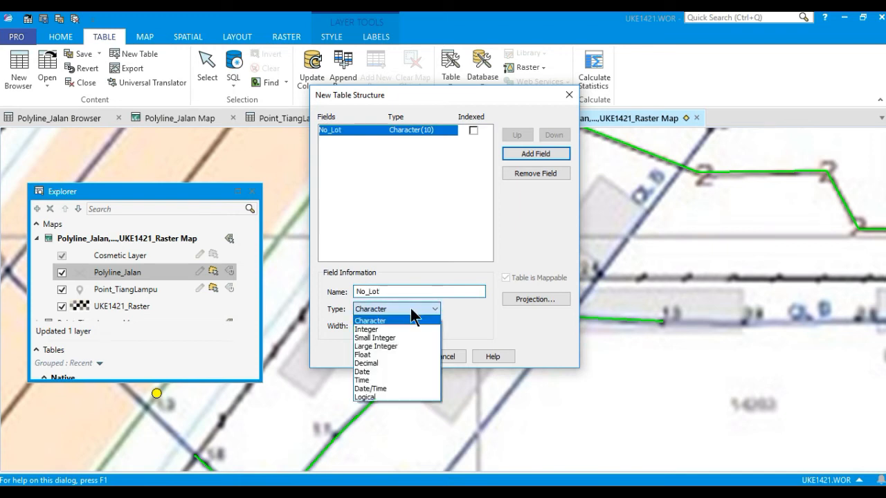
{"action": "left_click", "coordinate": [375, 354]}
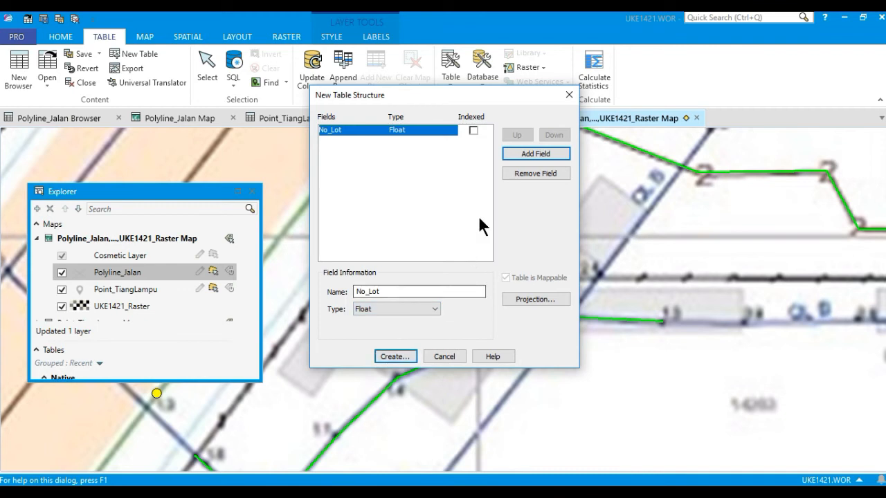
{"action": "left_click", "coordinate": [532, 153]}
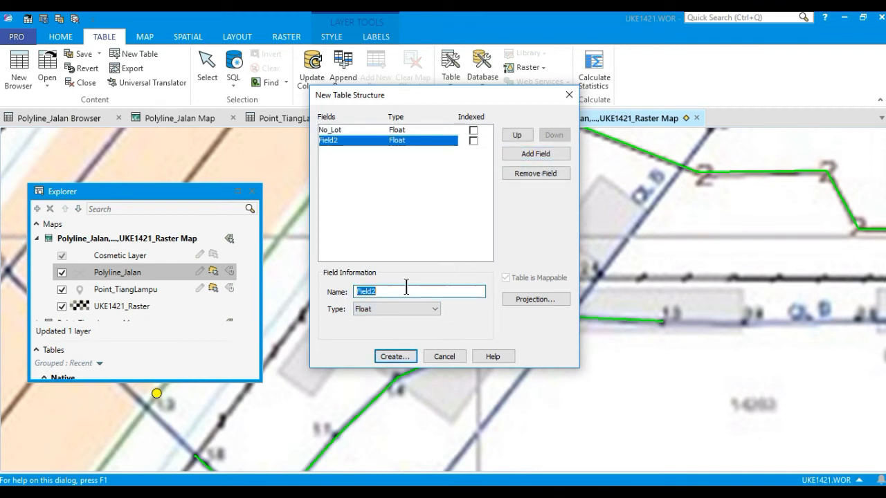
{"action": "type", "text": "No_PA"}
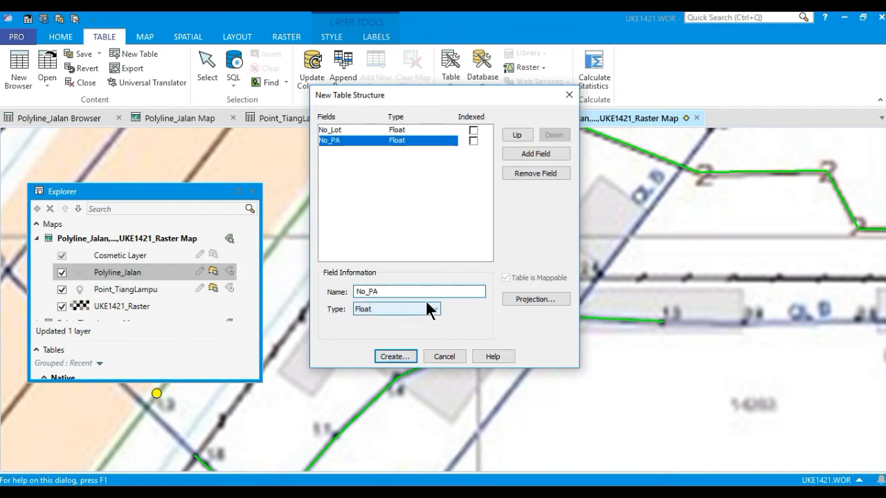
{"action": "left_click", "coordinate": [558, 152]}
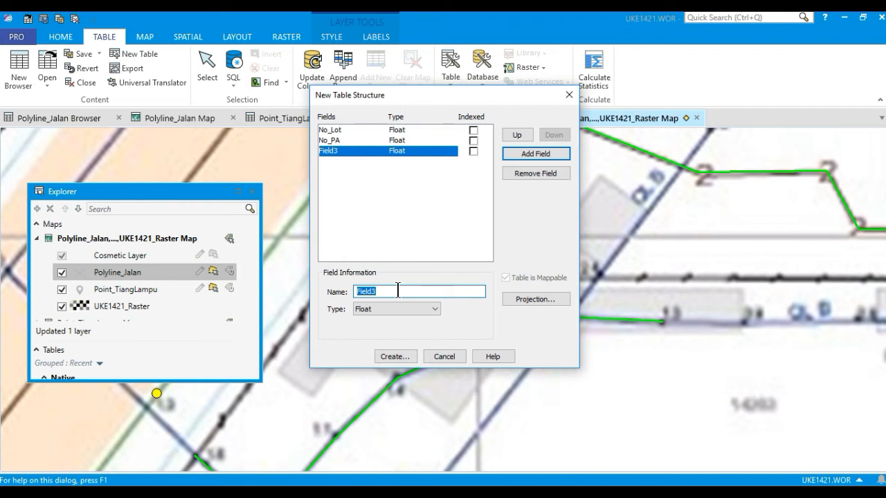
Name the third field of the new table Nama_Pemilik and make it a Character field with width 30
{"action": "type", "text": "Nama_Pemilik"}
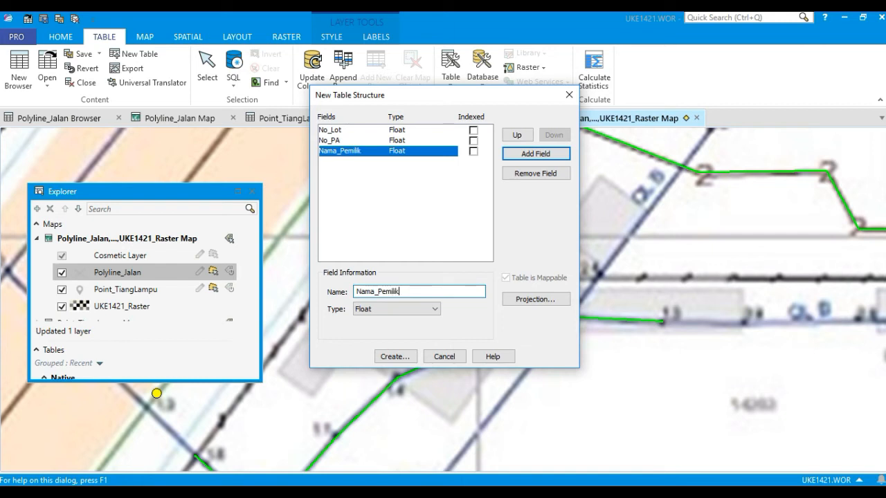
{"action": "left_click", "coordinate": [434, 308]}
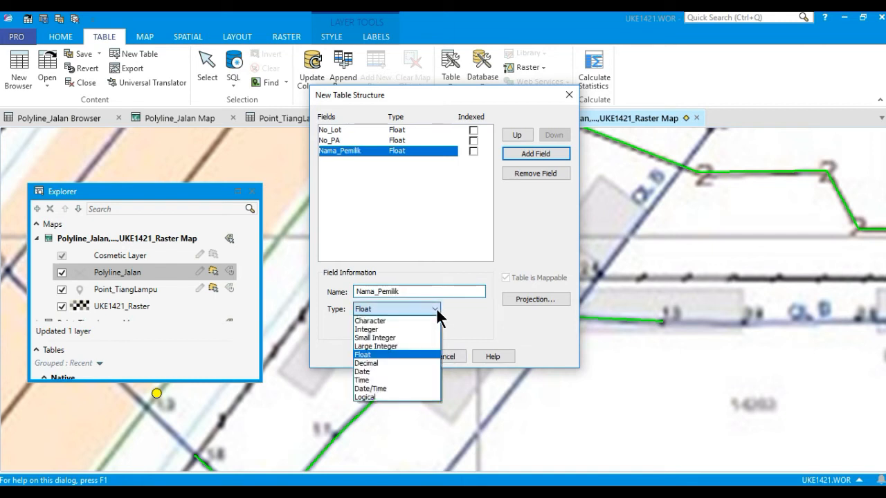
{"action": "left_click", "coordinate": [426, 320]}
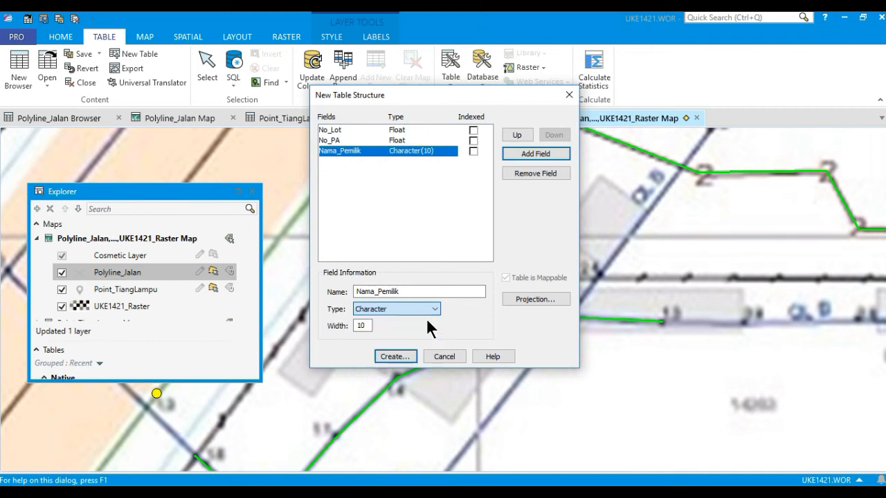
{"action": "double_click", "coordinate": [361, 325]}
{"action": "type", "text": "30"}
Add a fourth field named Keluasan with the Float type to the table structure
{"action": "left_click", "coordinate": [541, 150]}
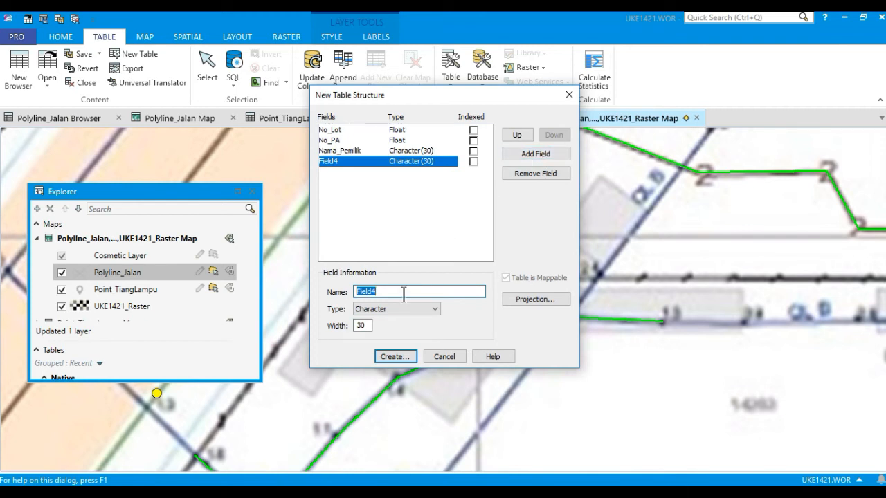
{"action": "type", "text": "Keluasan"}
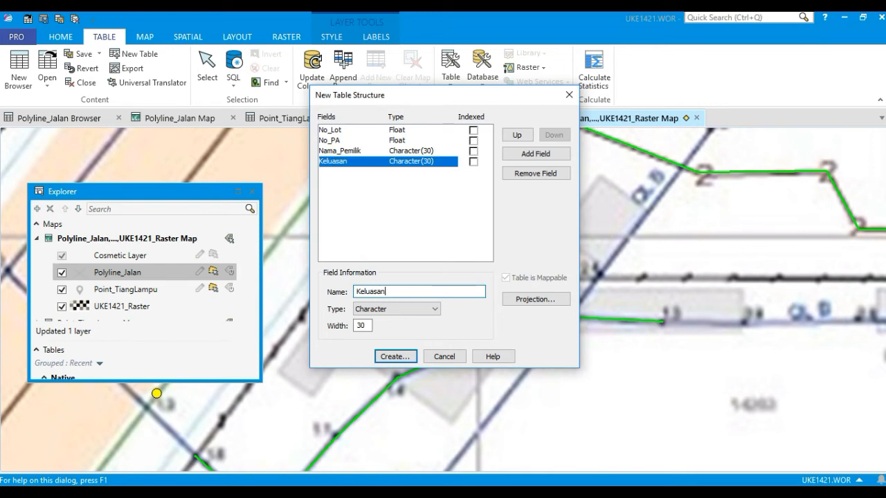
{"action": "left_click", "coordinate": [412, 308]}
{"action": "left_click", "coordinate": [386, 370]}
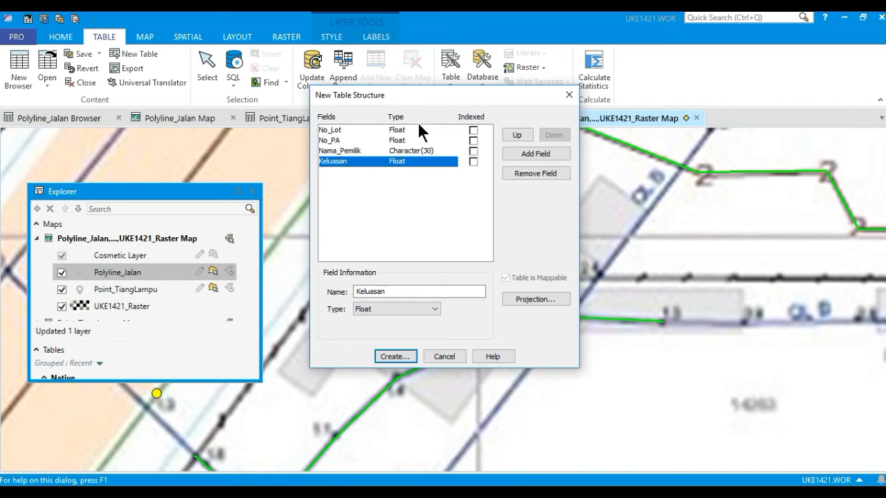
Mark all four fields, No_Lot, No_PA, Nama_Pemilik and Keluasan, as indexed
{"action": "left_click", "coordinate": [473, 130]}
{"action": "left_click", "coordinate": [473, 141]}
{"action": "left_click", "coordinate": [473, 151]}
{"action": "left_click", "coordinate": [473, 162]}
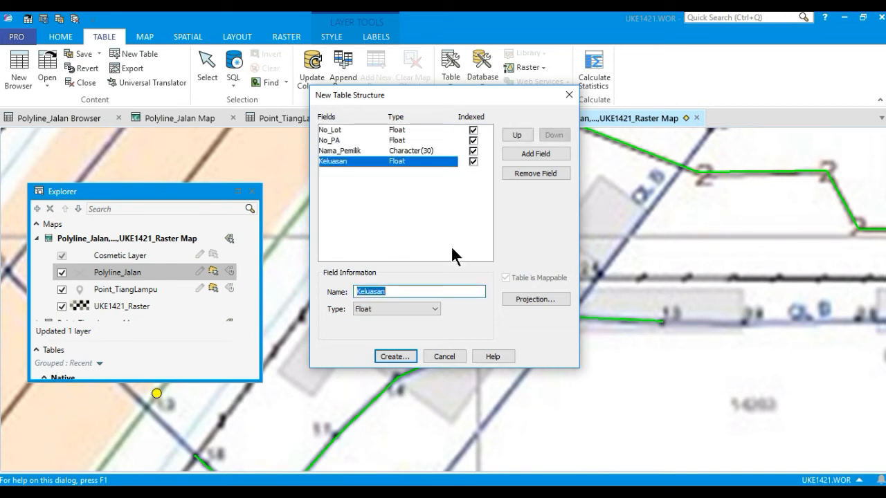
Create the table and save it as Polygon_LotTanah in the MapInfo UKE1421 folder
{"action": "left_click", "coordinate": [409, 357]}
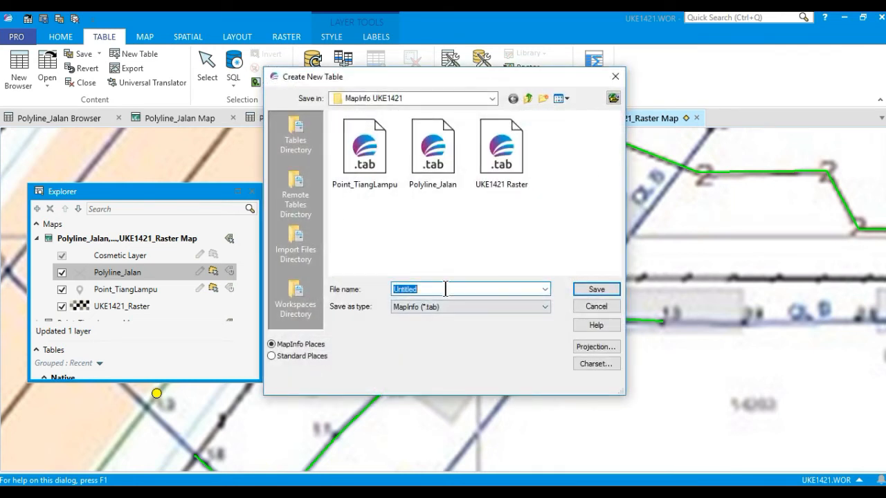
{"action": "type", "text": "Poly"}
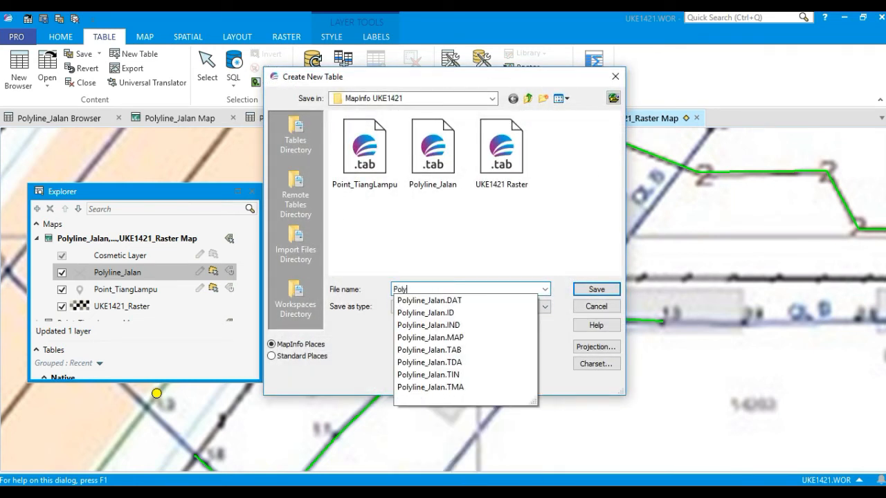
{"action": "type", "text": "gon_L"}
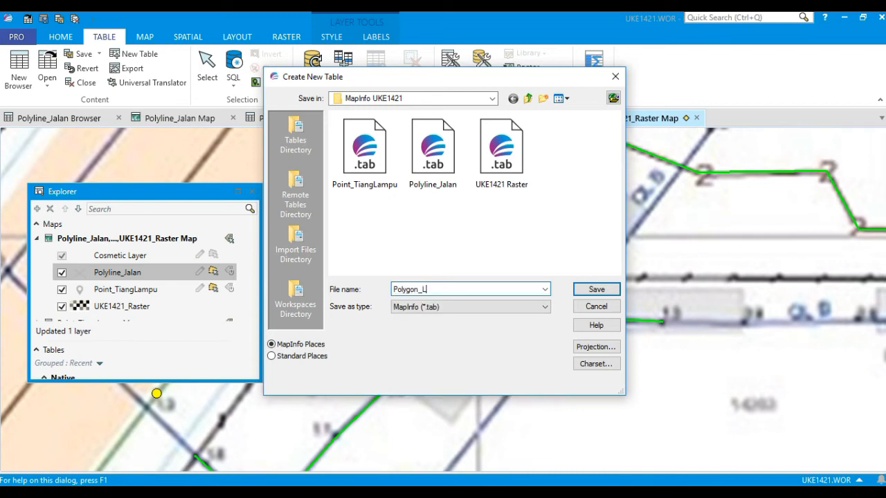
{"action": "type", "text": "otTanah"}
{"action": "left_click", "coordinate": [613, 287]}
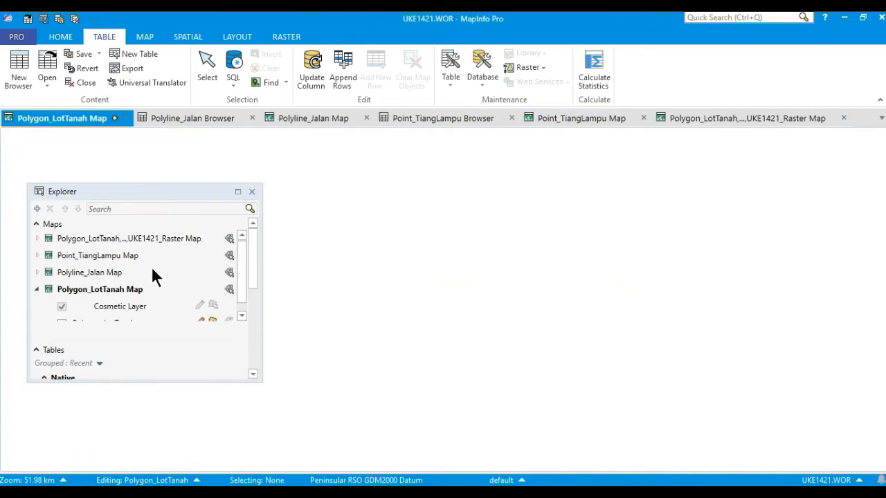
Browse the table of the Polygon_LotTanah layer and widen its columns
{"action": "left_click", "coordinate": [238, 301]}
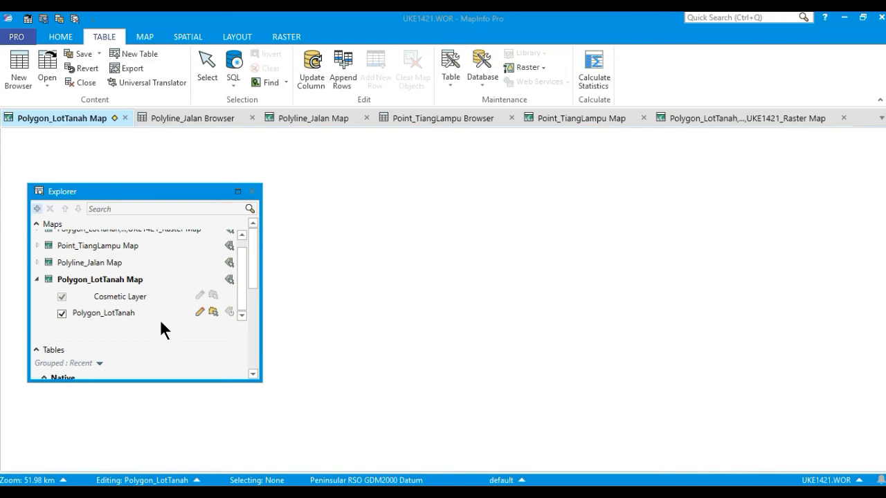
{"action": "left_click", "coordinate": [102, 314]}
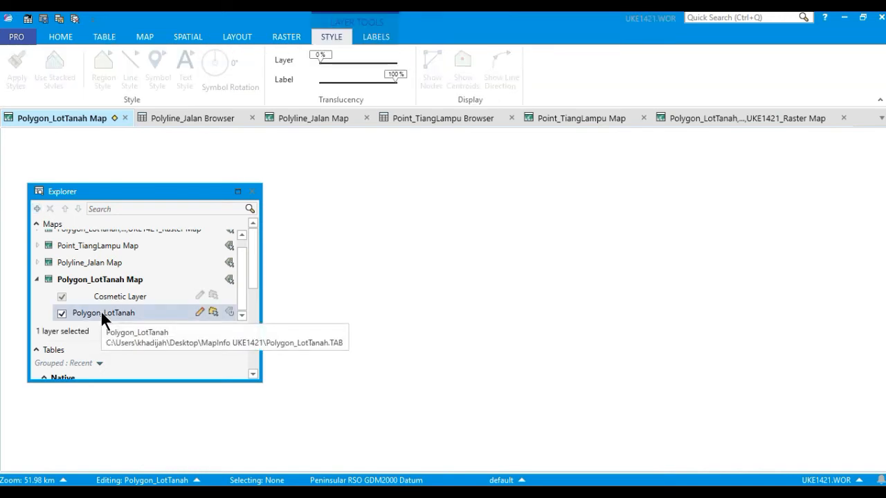
{"action": "left_click", "coordinate": [107, 278]}
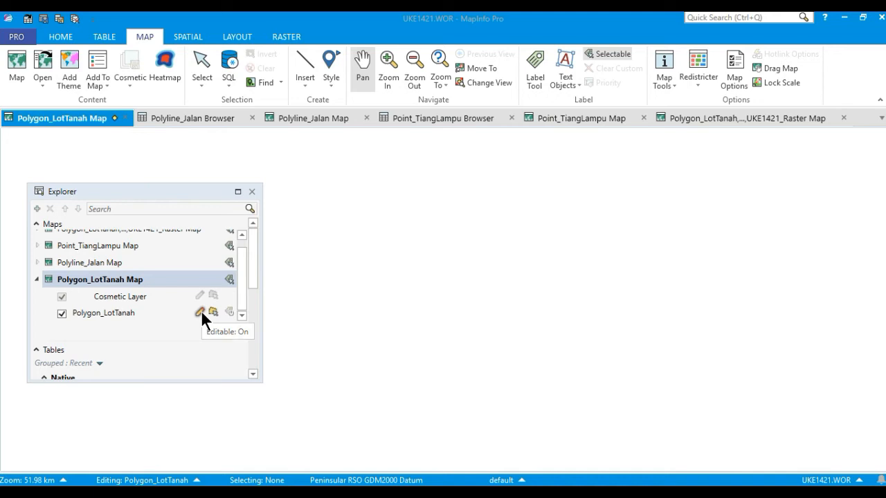
{"action": "right_click", "coordinate": [117, 281]}
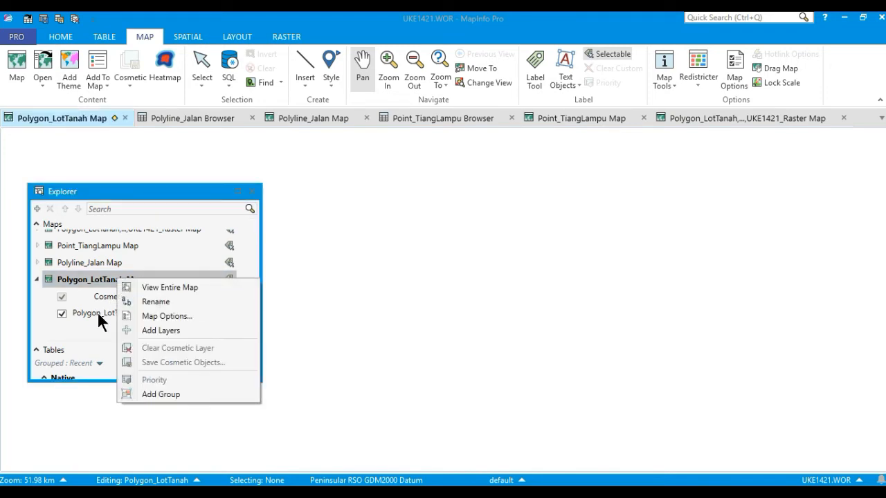
{"action": "left_click", "coordinate": [102, 311]}
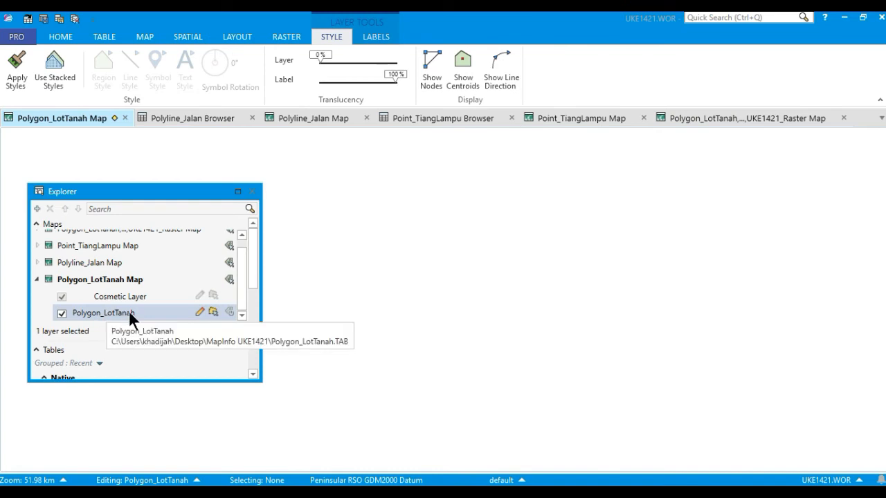
{"action": "right_click", "coordinate": [129, 312]}
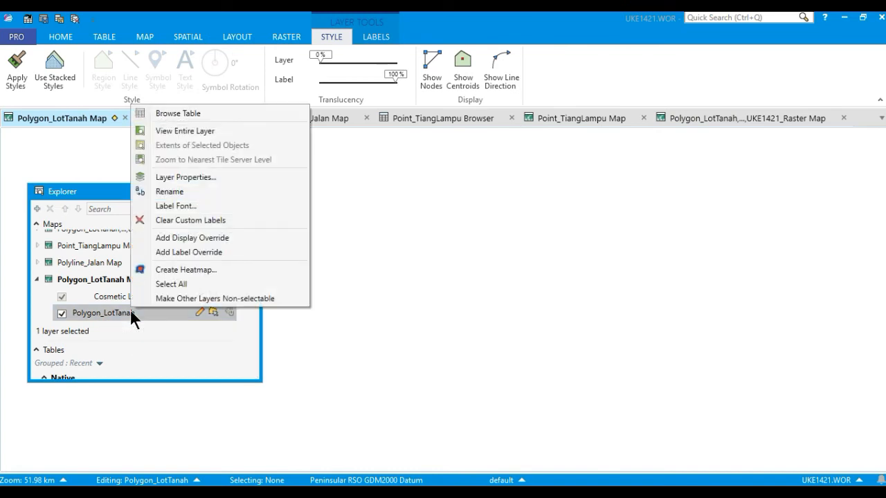
{"action": "left_click", "coordinate": [218, 113]}
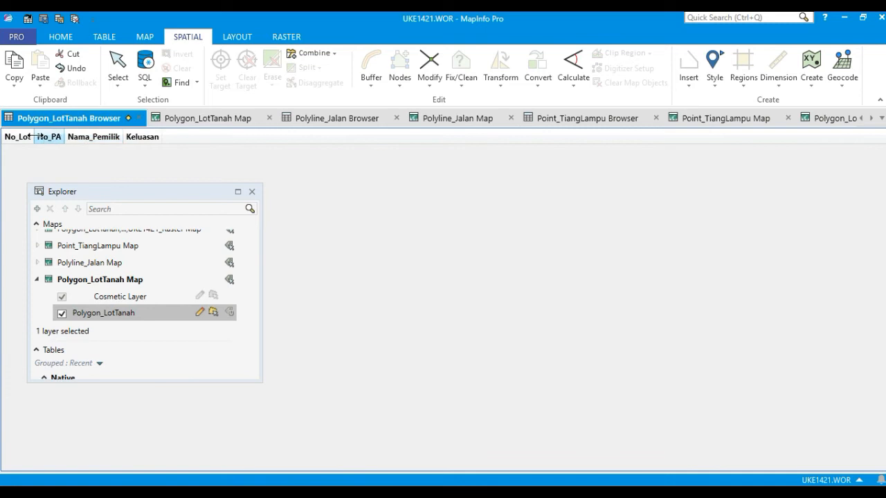
{"action": "left_click_drag", "start_coordinate": [39, 136], "coordinate": [100, 136]}
{"action": "left_click_drag", "start_coordinate": [153, 136], "coordinate": [258, 141]}
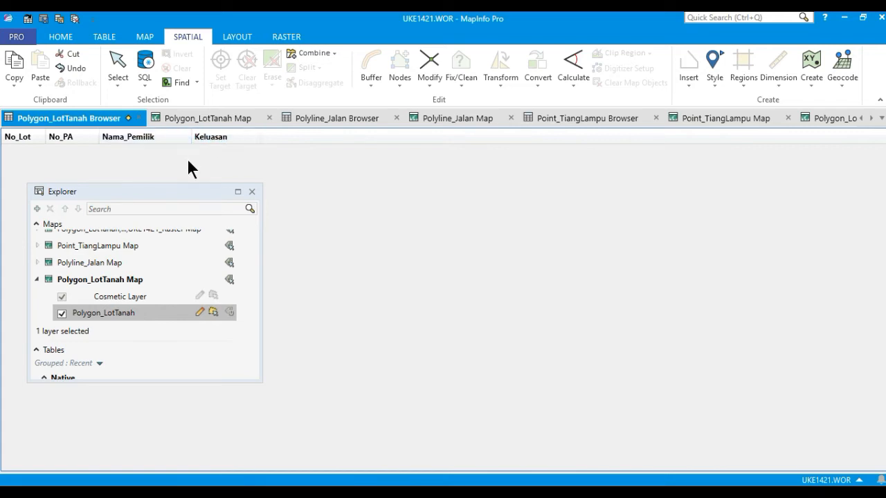
Make the Polygon_LotTanah browser a floating window, narrow it and move it clear of the map's centre
{"action": "right_click", "coordinate": [96, 124]}
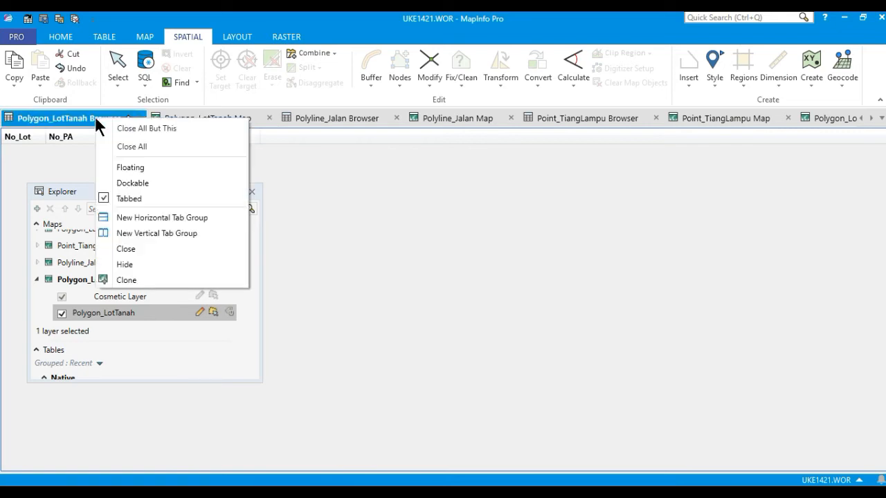
{"action": "left_click", "coordinate": [170, 171]}
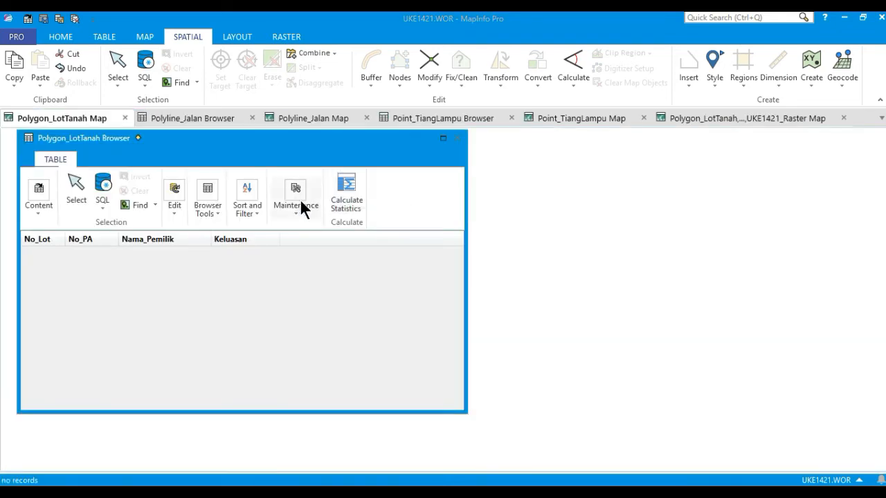
{"action": "left_click_drag", "start_coordinate": [231, 146], "coordinate": [560, 167]}
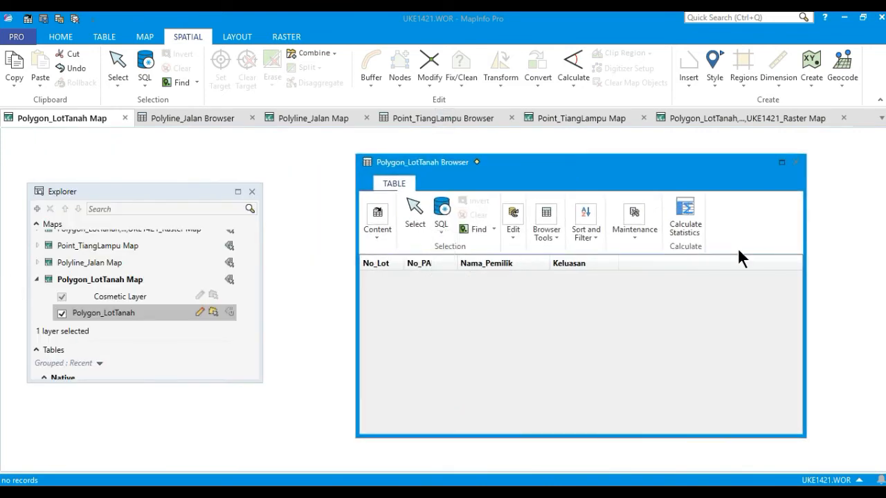
{"action": "left_click_drag", "start_coordinate": [804, 282], "coordinate": [643, 295]}
{"action": "left_click_drag", "start_coordinate": [558, 180], "coordinate": [745, 178]}
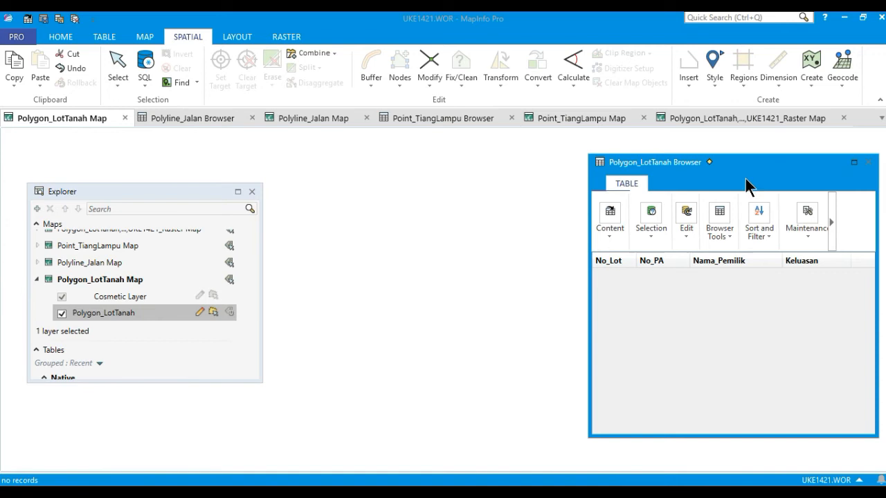
In the combined UKE1421_Raster map, draw a polygon with snapping on around the four corners of the grey rectangular building crossed by the green road line
{"action": "left_click", "coordinate": [766, 115]}
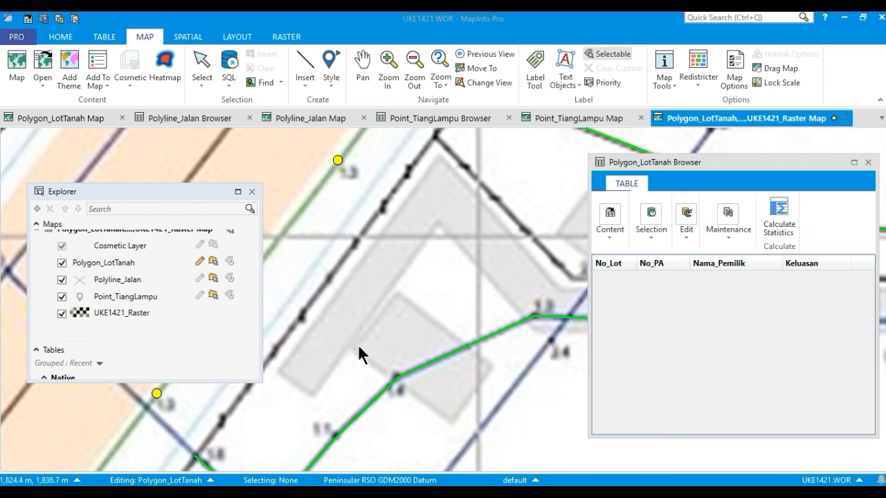
{"action": "left_click", "coordinate": [187, 36]}
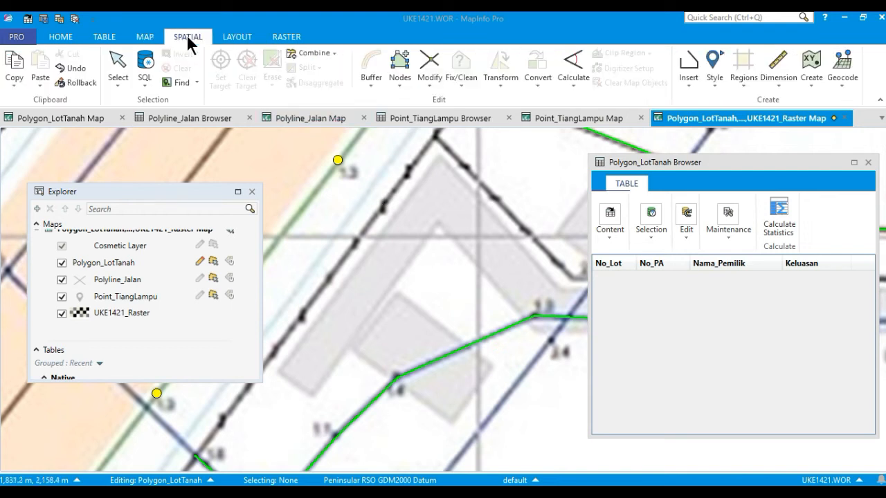
{"action": "left_click", "coordinate": [689, 77]}
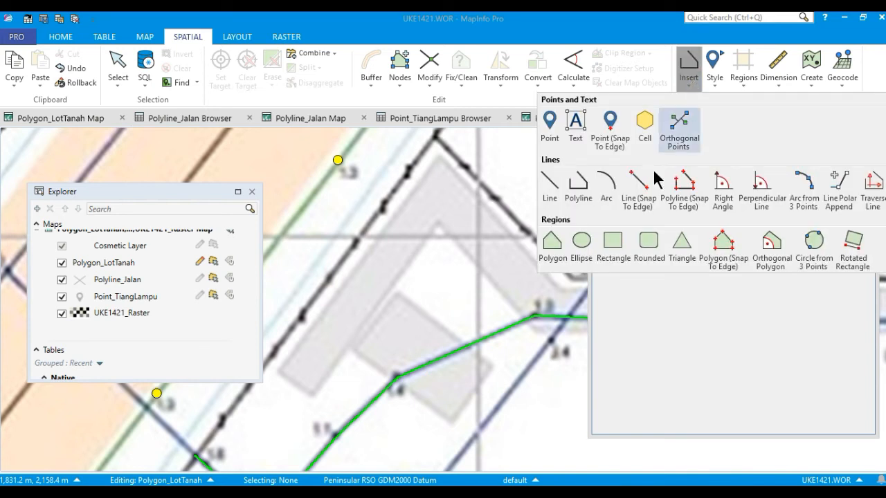
{"action": "left_click", "coordinate": [552, 257]}
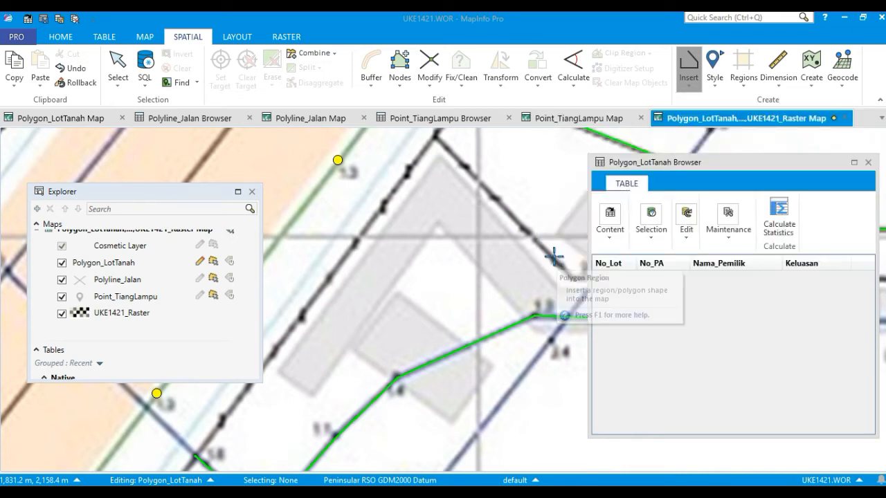
{"action": "left_click", "coordinate": [354, 349]}
{"action": "left_click", "coordinate": [398, 295]}
{"action": "left_click", "coordinate": [491, 362]}
{"action": "left_click", "coordinate": [452, 417]}
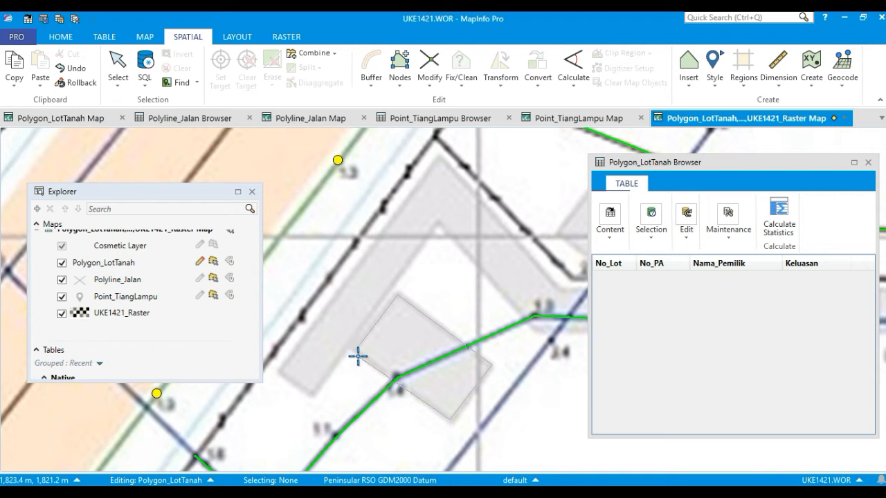
{"action": "key", "text": "s"}
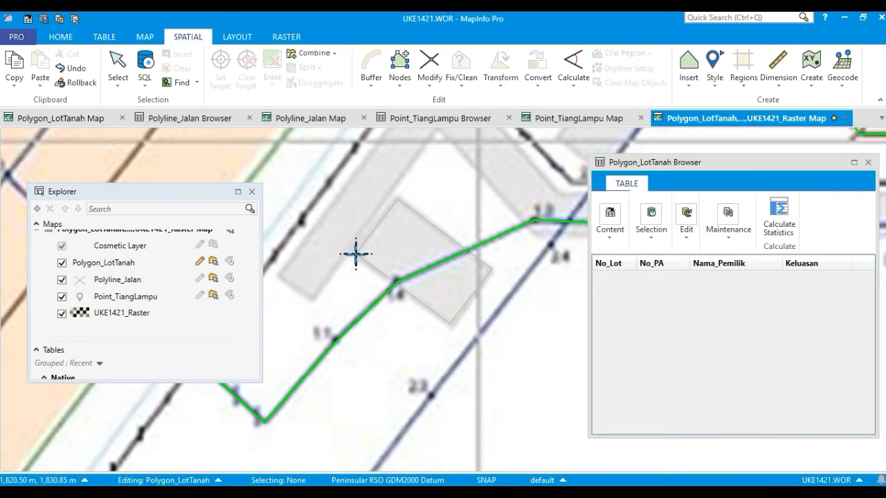
{"action": "double_click", "coordinate": [356, 254]}
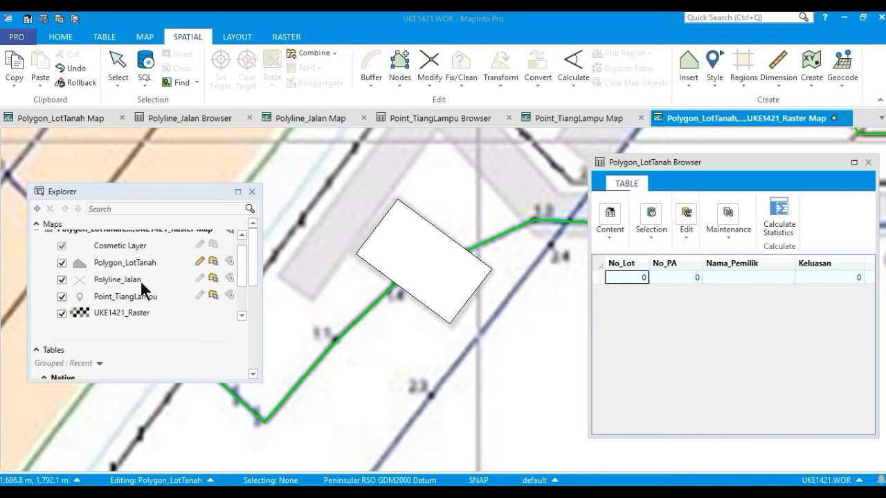
Set the border colour of the rectangular lot polygon to magenta, using the plain solid line style
{"action": "left_click", "coordinate": [143, 233]}
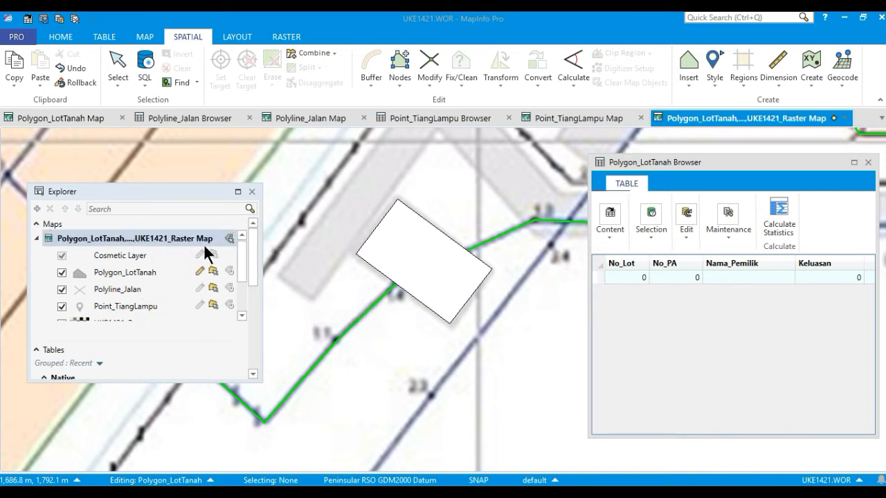
{"action": "left_click", "coordinate": [119, 63]}
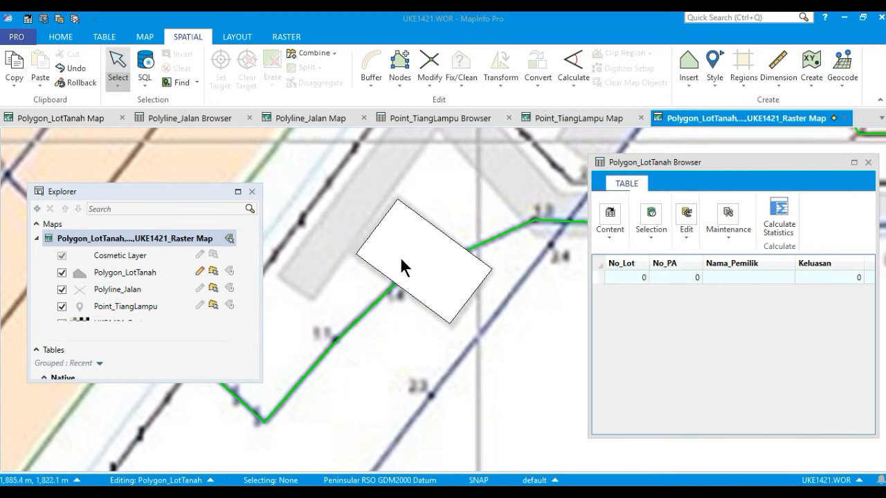
{"action": "double_click", "coordinate": [402, 257]}
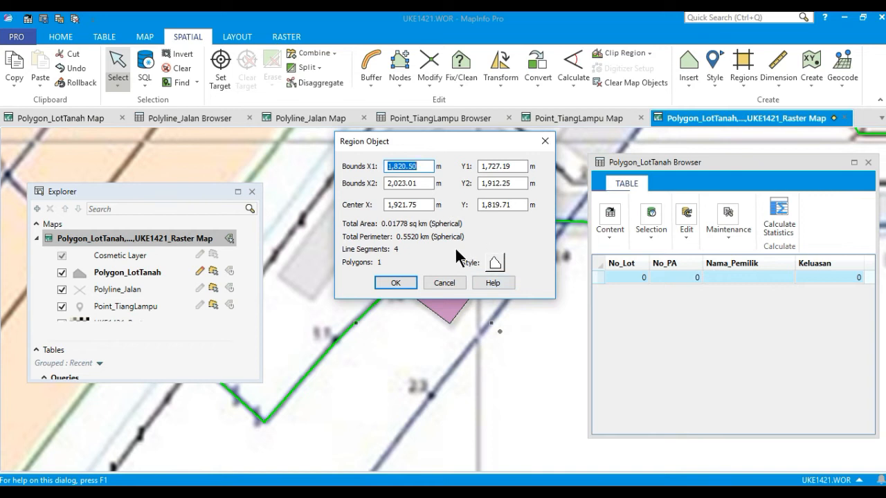
{"action": "left_click", "coordinate": [496, 260]}
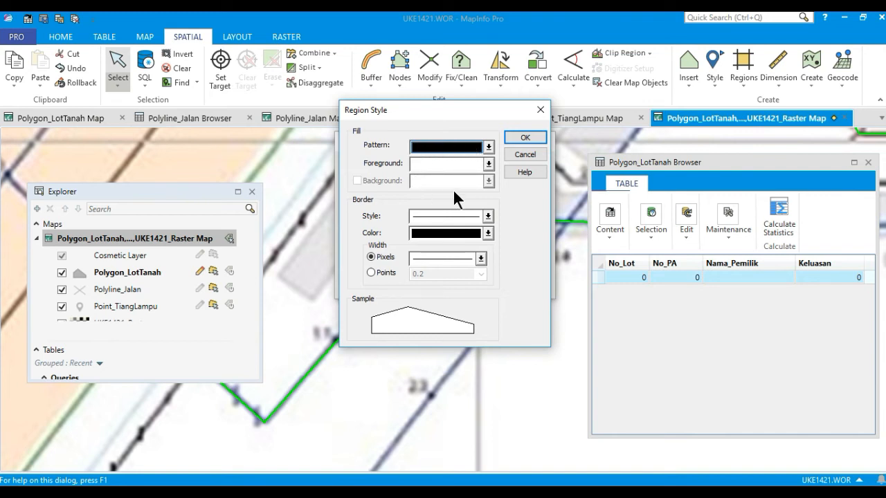
{"action": "left_click", "coordinate": [488, 217]}
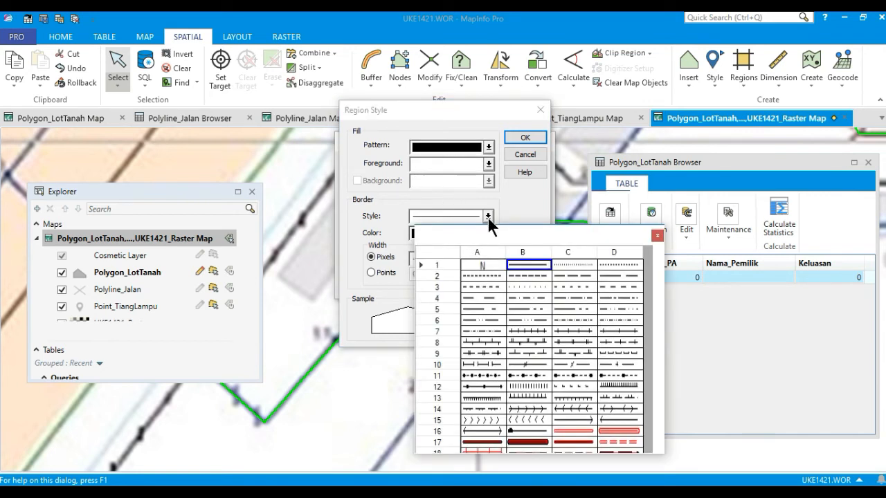
{"action": "left_click", "coordinate": [522, 263]}
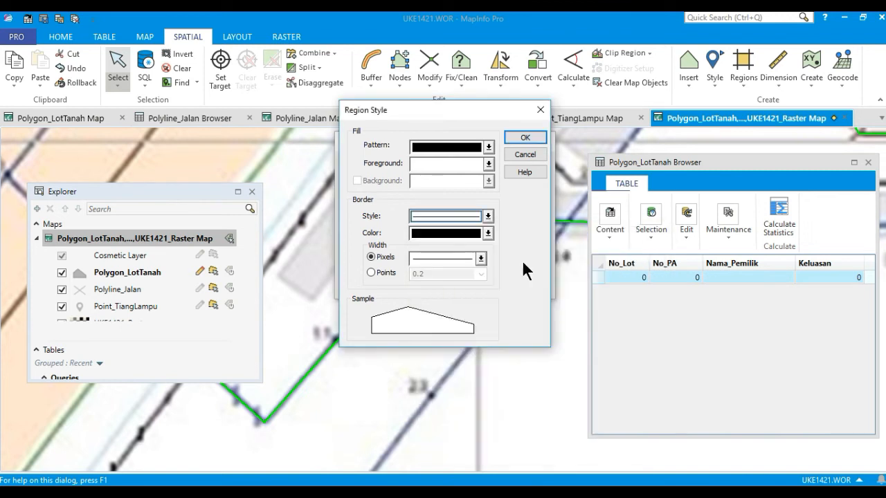
{"action": "left_click", "coordinate": [487, 233]}
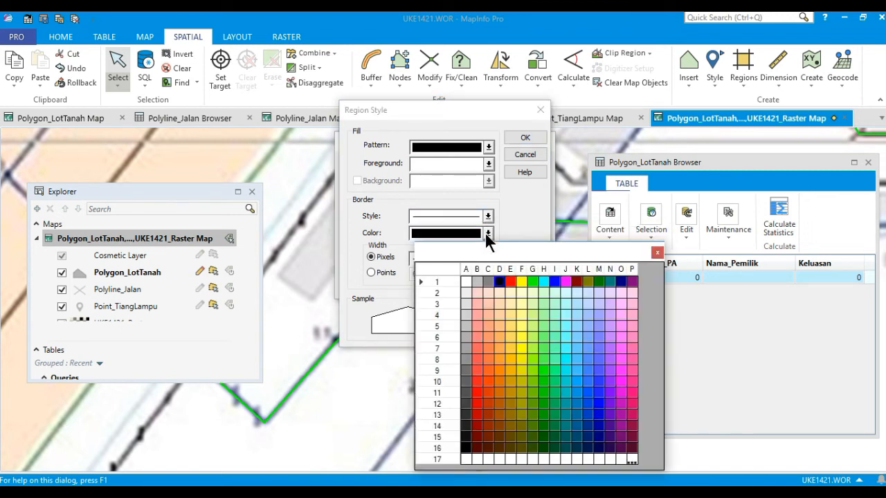
{"action": "left_click", "coordinate": [565, 282]}
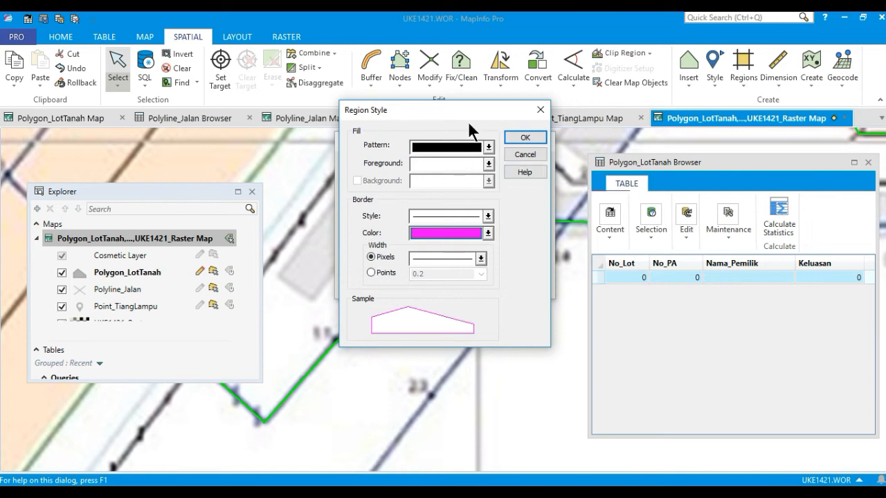
{"action": "left_click", "coordinate": [525, 137]}
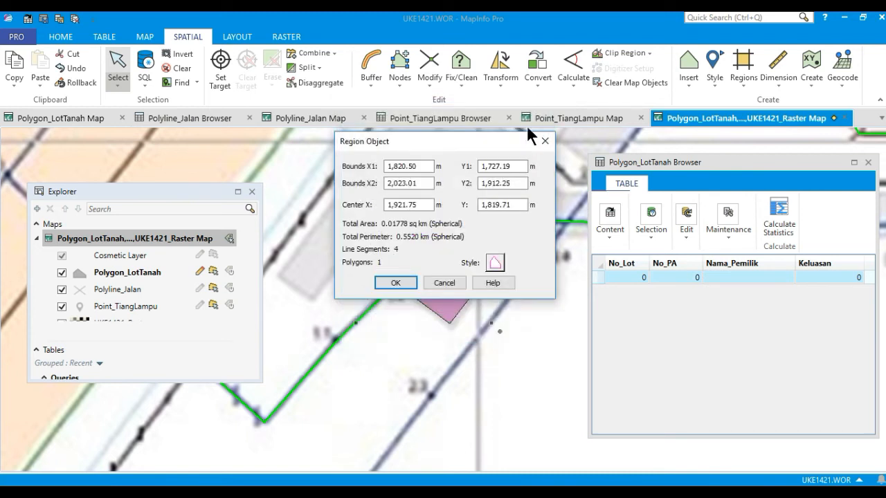
{"action": "left_click", "coordinate": [396, 283]}
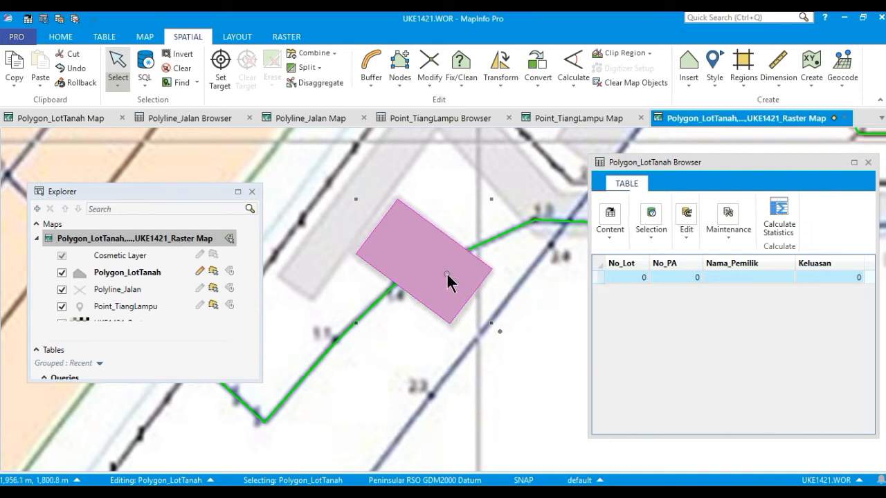
In the Polygon_LotTanah browser, set the first record's No_Lot to 101 and No_PA to 188
{"action": "left_click", "coordinate": [607, 279]}
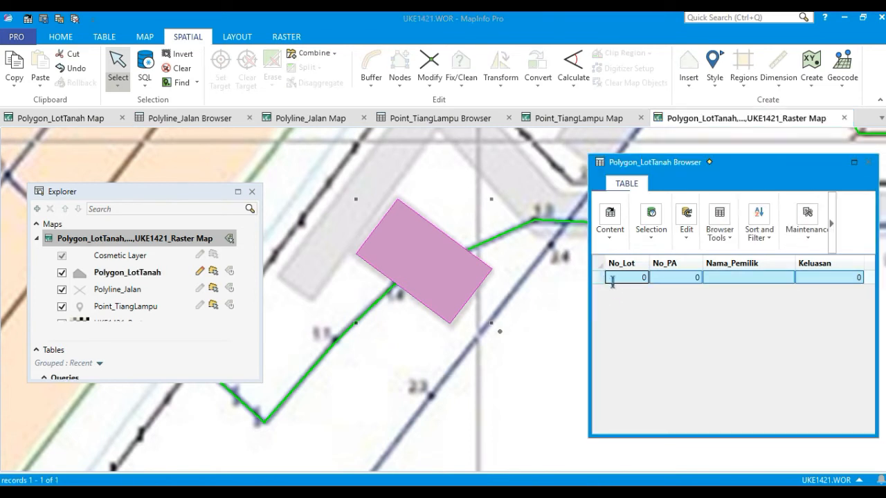
{"action": "left_click", "coordinate": [624, 277]}
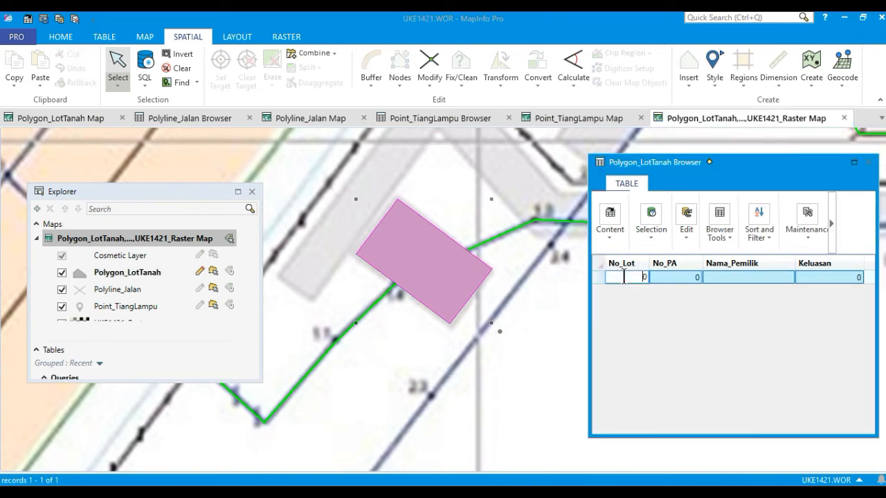
{"action": "left_click", "coordinate": [513, 257]}
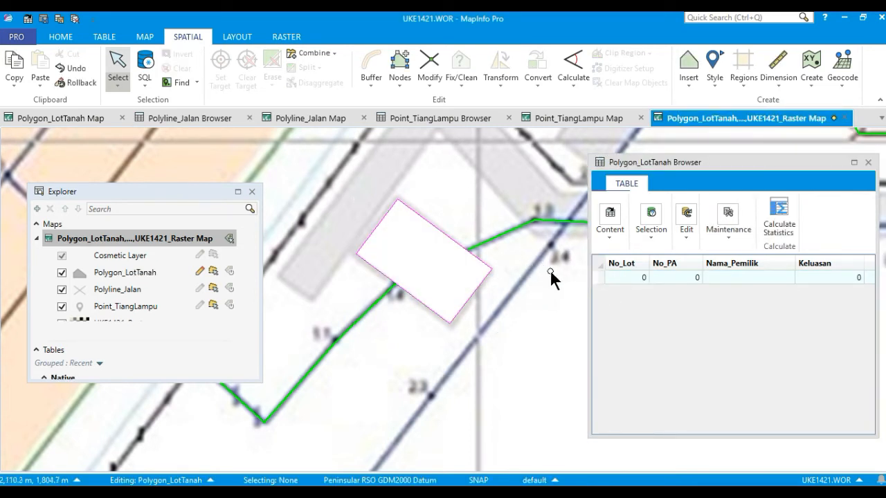
{"action": "left_click", "coordinate": [621, 276]}
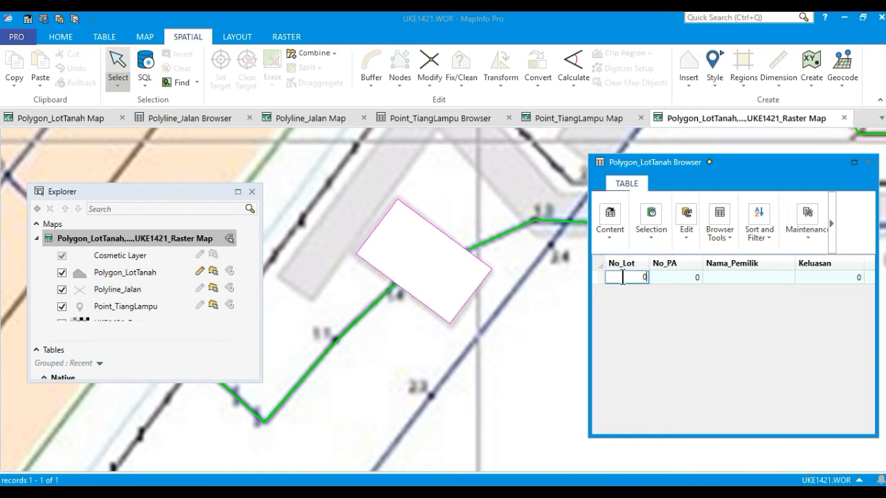
{"action": "key", "text": "BackSpace"}
{"action": "type", "text": "101"}
{"action": "left_click", "coordinate": [695, 276]}
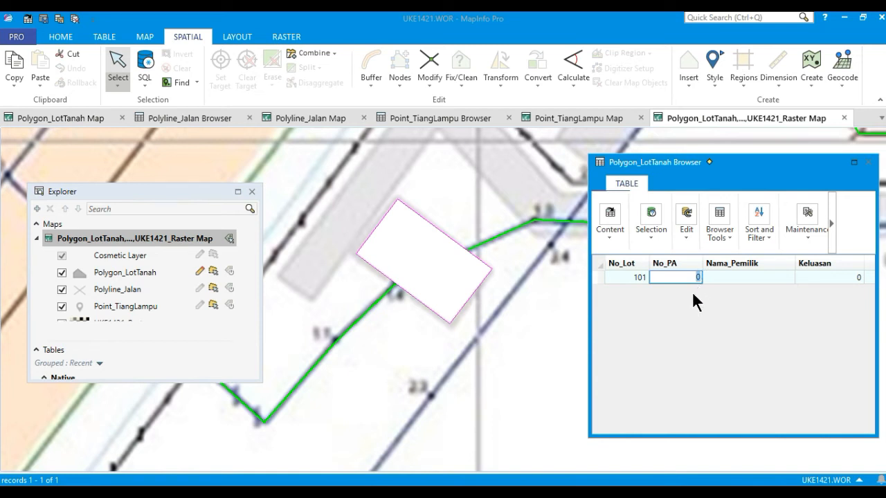
{"action": "type", "text": "188"}
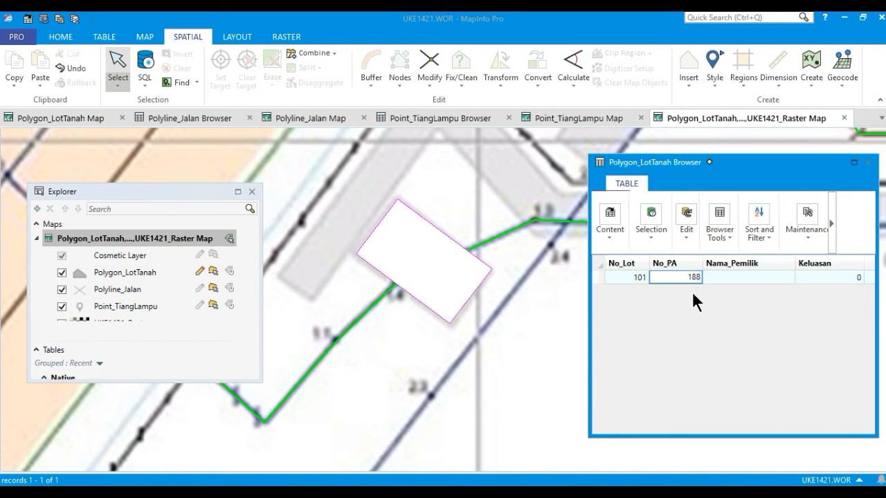
Enter the owner's name in the first record's Nama_Pemilik and set its Keluasan to 120
{"action": "left_click", "coordinate": [723, 277]}
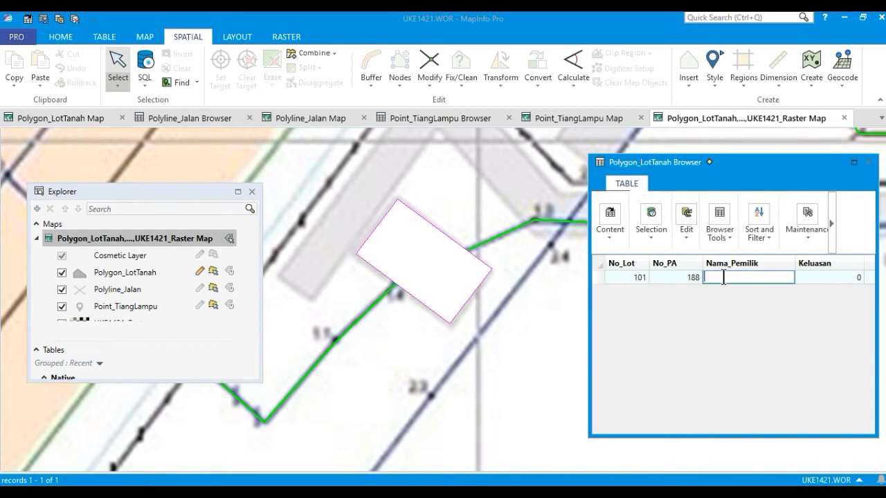
{"action": "type", "text": "Ahmad"}
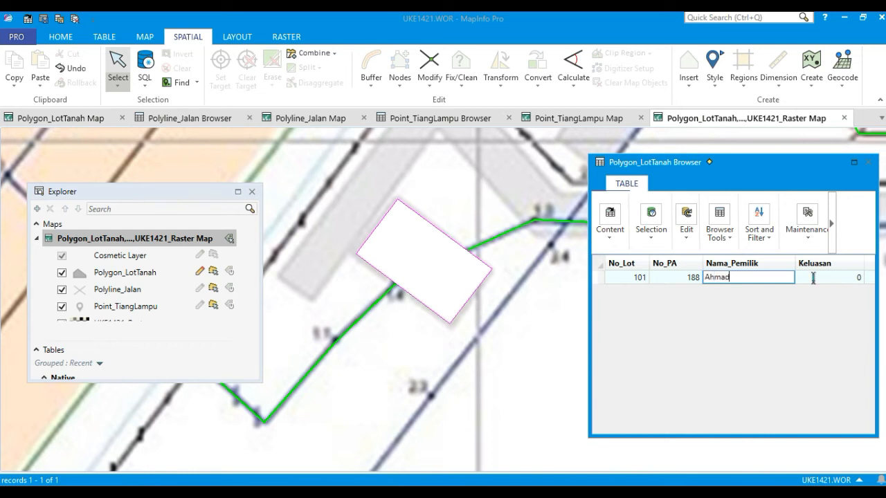
{"action": "left_click", "coordinate": [864, 277]}
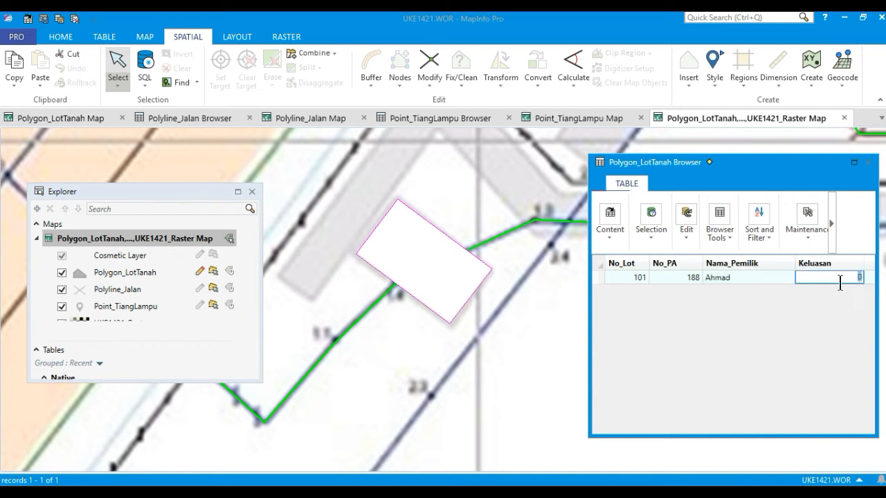
{"action": "type", "text": "120"}
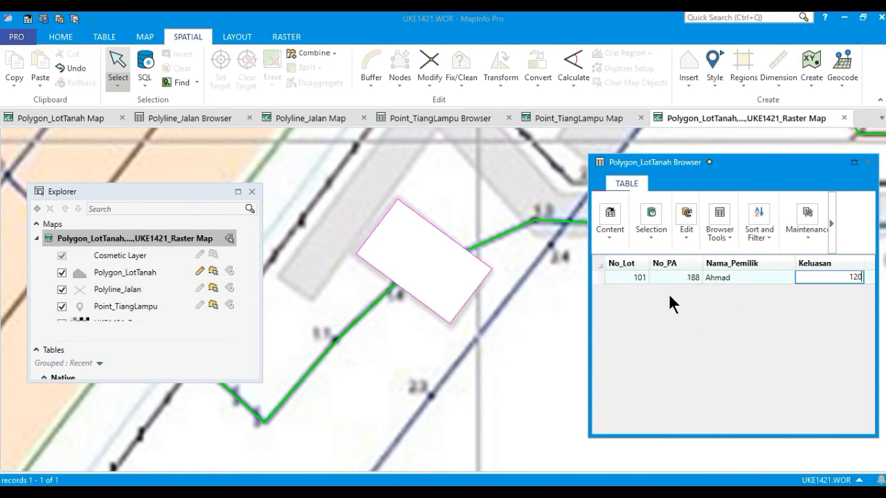
{"action": "left_click", "coordinate": [680, 309]}
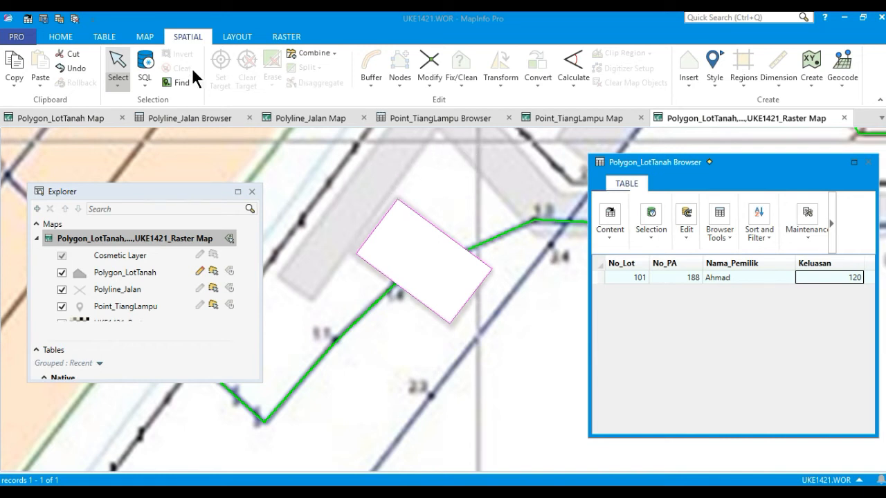
Draw a polygon around the corners of the long, bent grey building that wraps around the first rectangular lot
{"action": "left_click", "coordinate": [144, 37]}
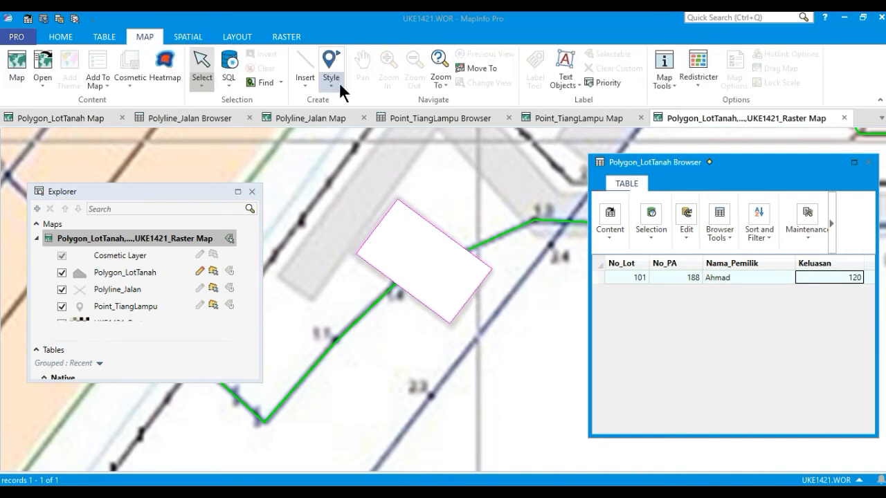
{"action": "left_click", "coordinate": [157, 235]}
{"action": "left_click", "coordinate": [146, 37]}
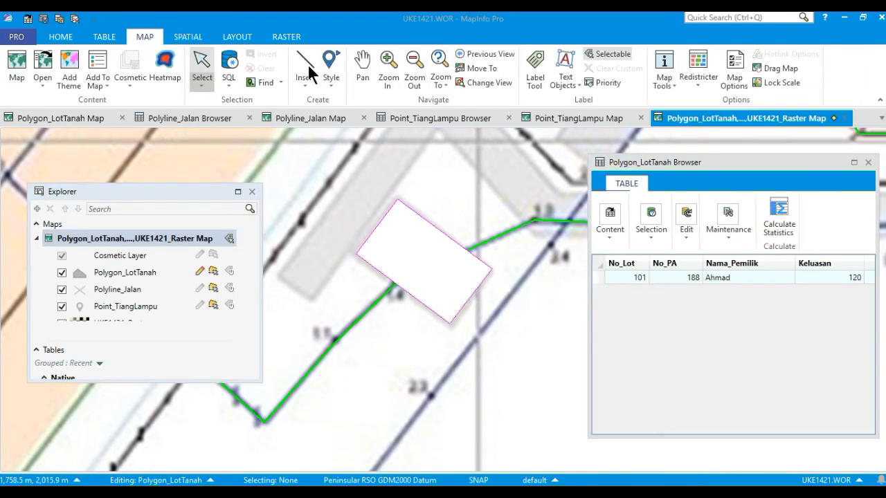
{"action": "left_click", "coordinate": [362, 69]}
{"action": "left_click_drag", "start_coordinate": [467, 200], "coordinate": [468, 320]}
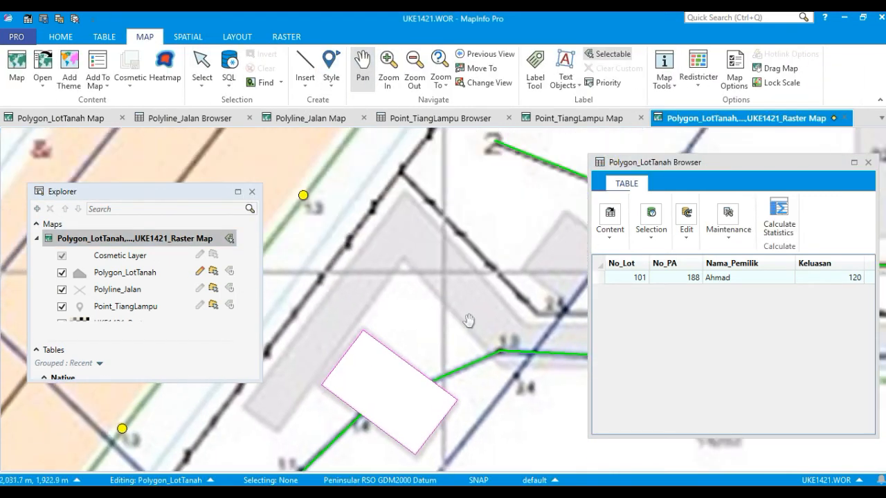
{"action": "scroll", "coordinate": [442, 265], "scroll_direction": "down", "scroll_amount": 1}
{"action": "left_click_drag", "start_coordinate": [455, 269], "coordinate": [417, 267]}
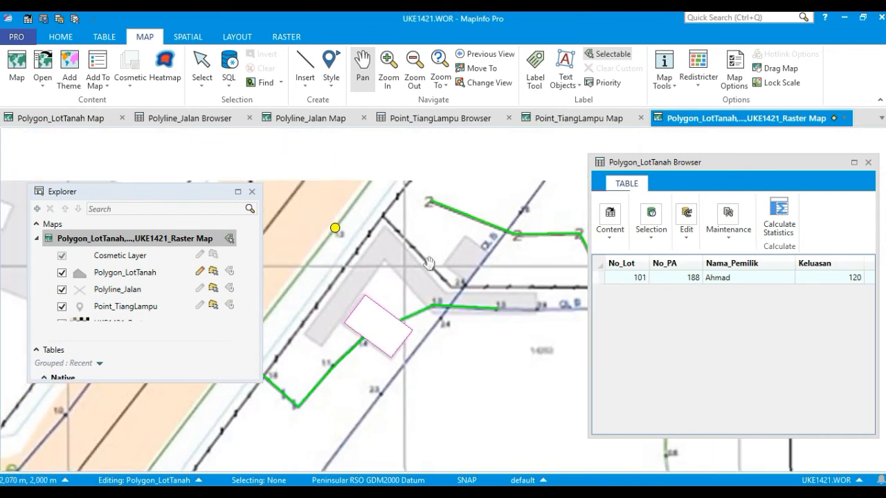
{"action": "scroll", "coordinate": [429, 263], "scroll_direction": "up", "scroll_amount": 1}
{"action": "left_click_drag", "start_coordinate": [419, 300], "coordinate": [511, 273]}
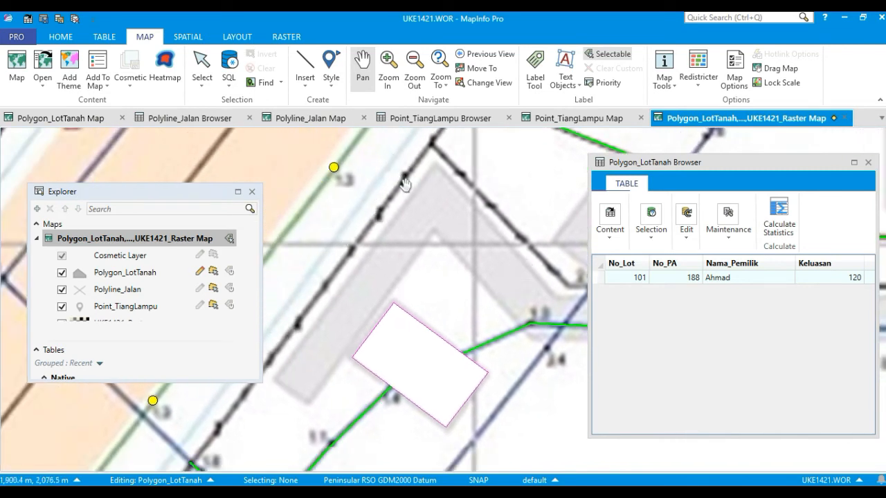
{"action": "left_click", "coordinate": [202, 67]}
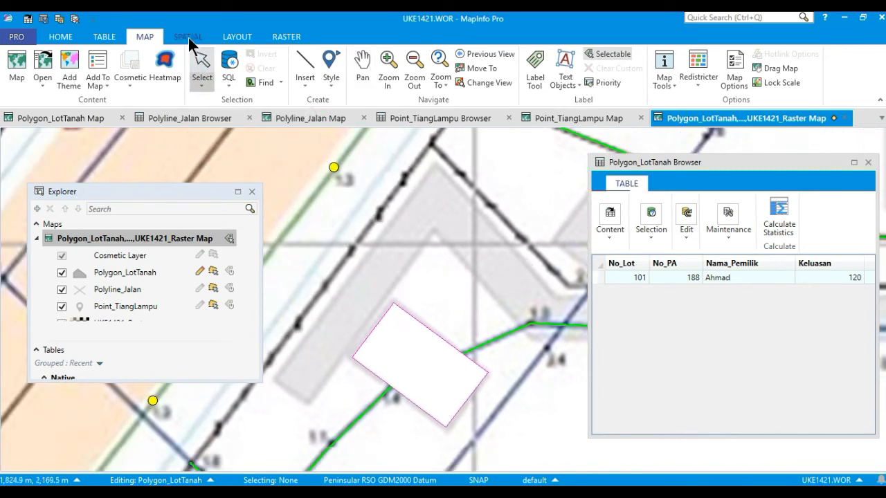
{"action": "left_click", "coordinate": [188, 38]}
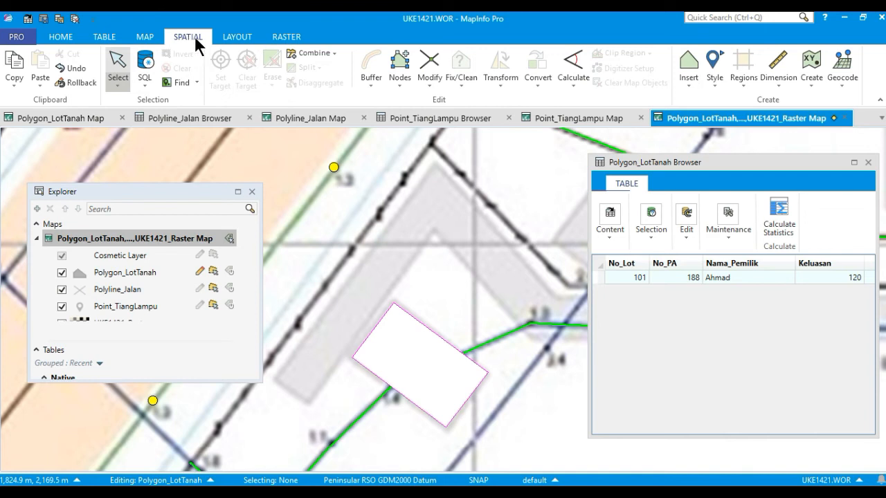
{"action": "left_click", "coordinate": [685, 65]}
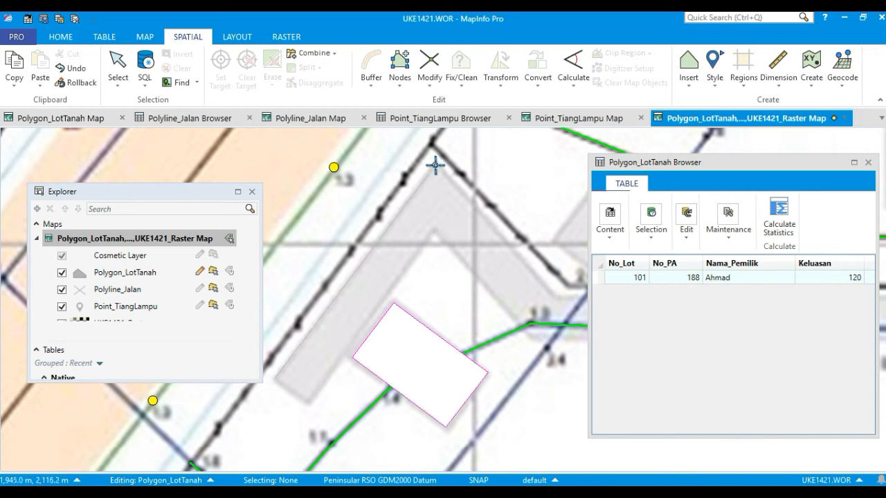
{"action": "left_click", "coordinate": [553, 296]}
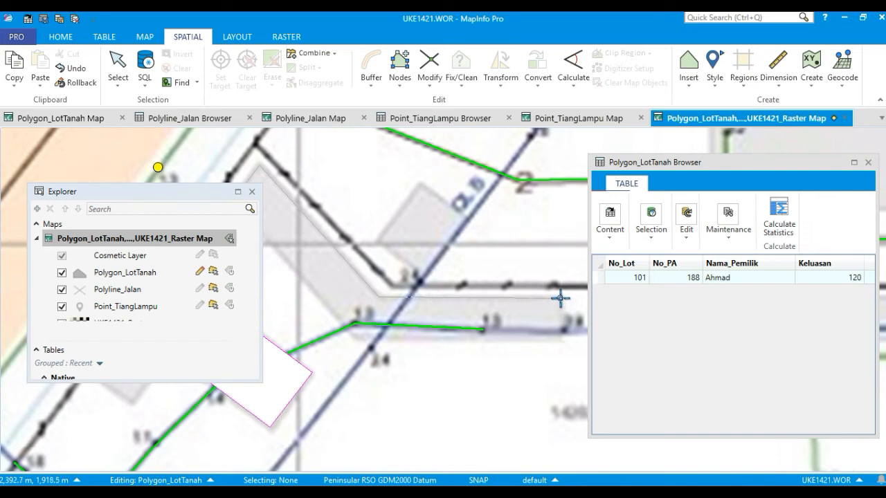
{"action": "left_click", "coordinate": [559, 341]}
{"action": "left_click", "coordinate": [354, 337]}
{"action": "left_click", "coordinate": [131, 403]}
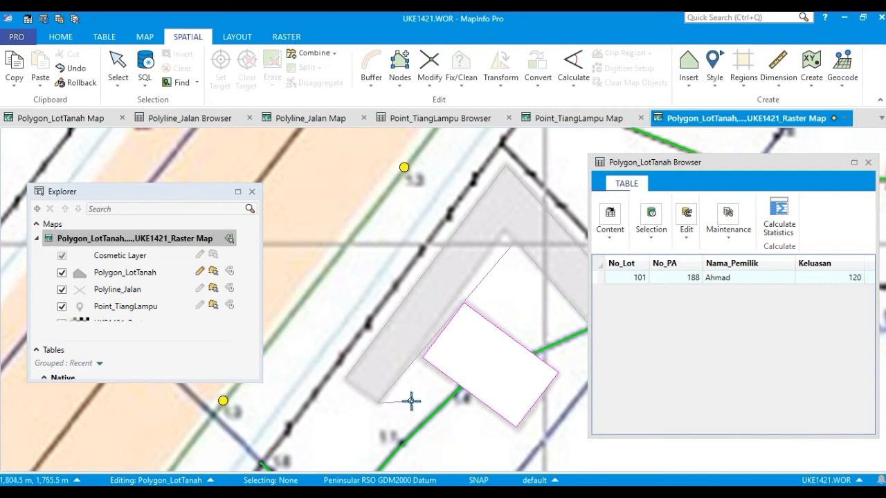
{"action": "double_click", "coordinate": [345, 377]}
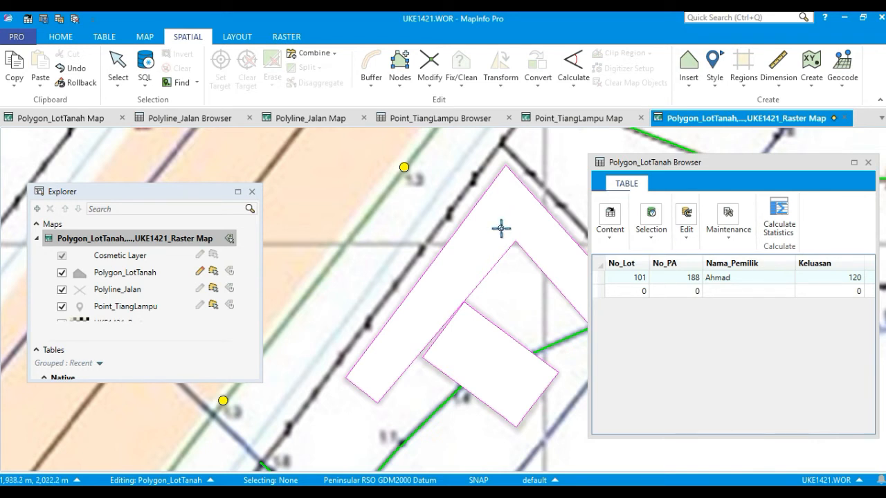
In the Polygon_LotTanah browser, set the second record's No_Lot to 102 and No_PA to 189
{"action": "left_click", "coordinate": [119, 61]}
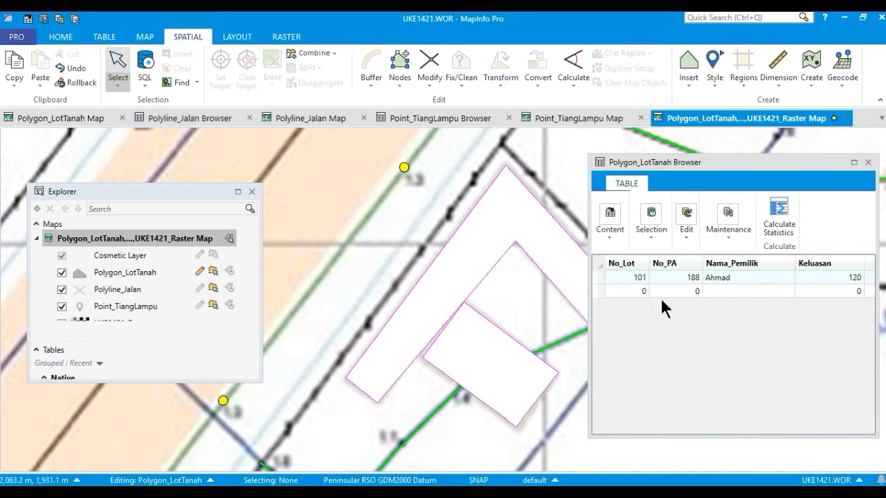
{"action": "left_click", "coordinate": [642, 292]}
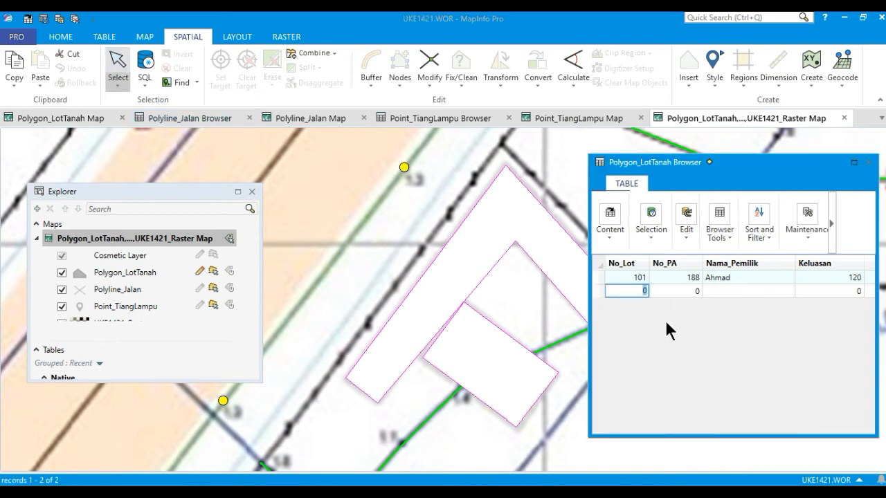
{"action": "type", "text": "101"}
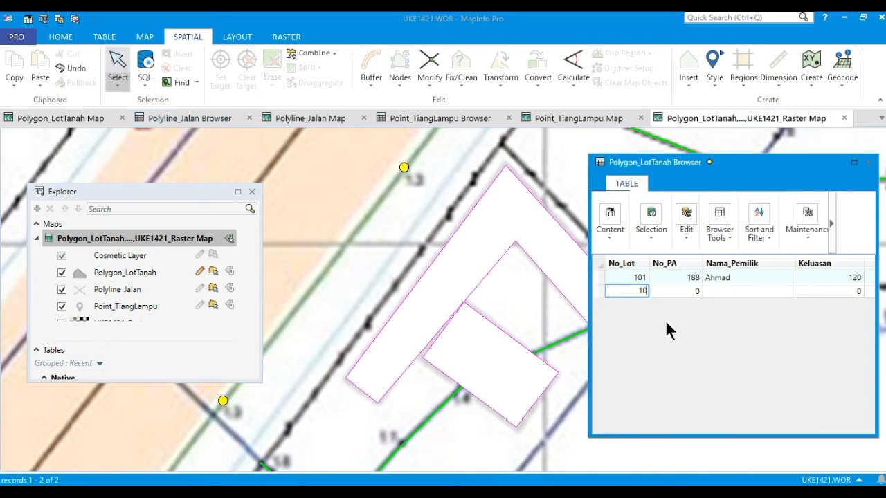
{"action": "key", "text": "BackSpace"}
{"action": "key", "text": "BackSpace"}
{"action": "key", "text": "BackSpace"}
{"action": "type", "text": "102"}
{"action": "left_click", "coordinate": [696, 290]}
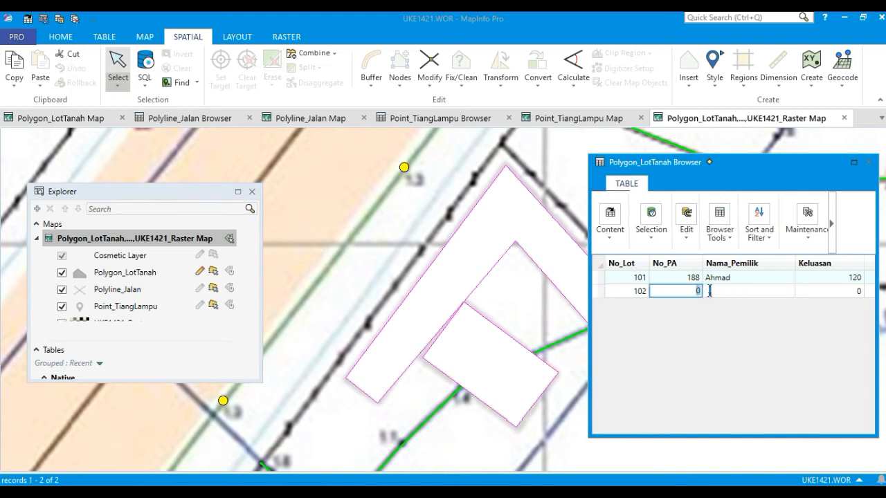
{"action": "type", "text": "89"}
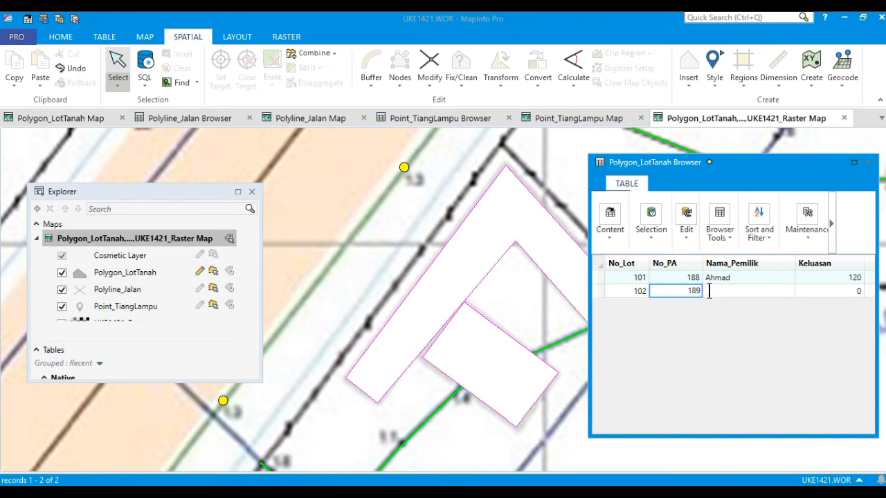
Enter the owner's name in the second record's Nama_Pemilik and set its Keluasan to 250
{"action": "left_click", "coordinate": [709, 291]}
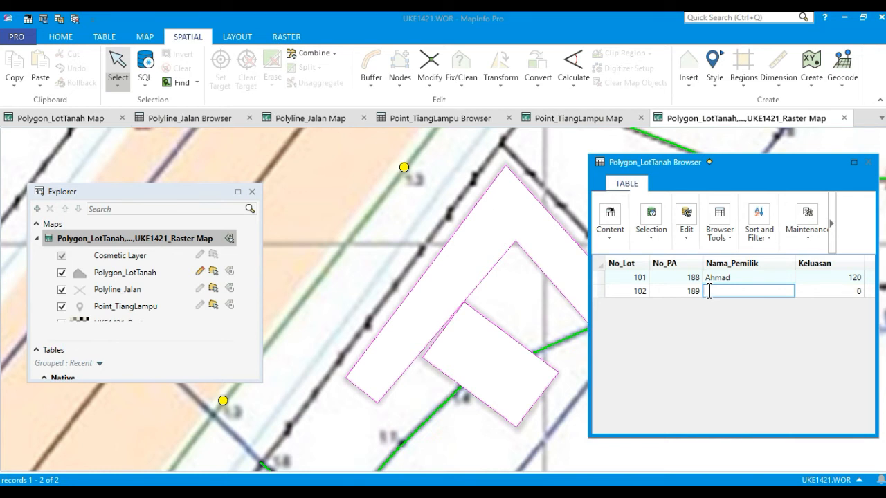
{"action": "type", "text": "Amirul"}
{"action": "left_click", "coordinate": [852, 291]}
{"action": "type", "text": "2"}
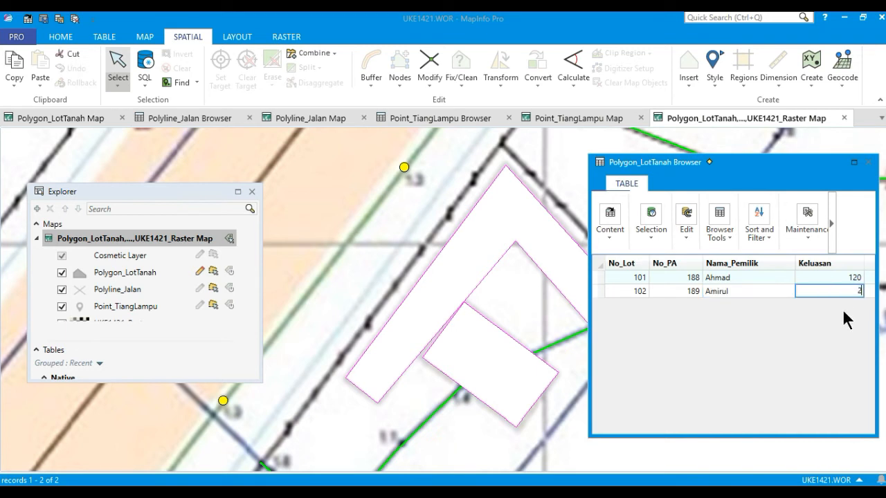
{"action": "type", "text": "5"}
{"action": "key", "text": "Return"}
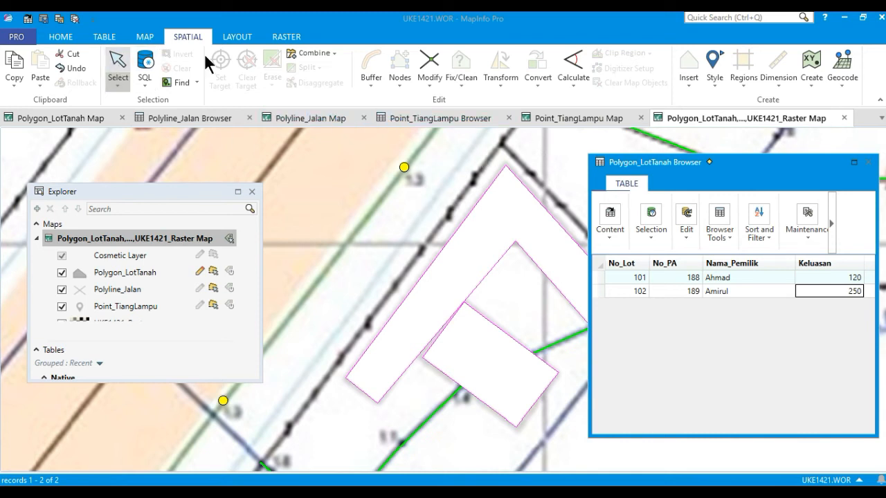
Draw a four-sided polygon around the small grey building just north of the long bent lot, beside the CL B line
{"action": "left_click", "coordinate": [144, 36]}
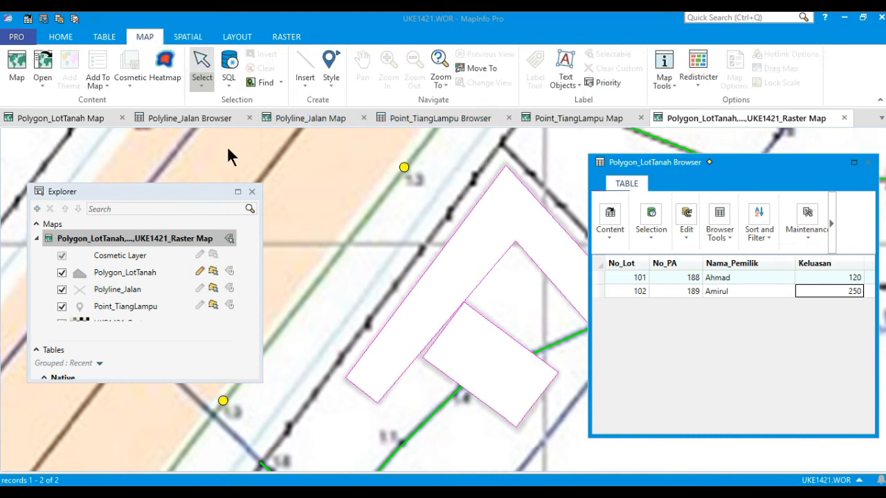
{"action": "left_click", "coordinate": [139, 236]}
{"action": "left_click", "coordinate": [161, 36]}
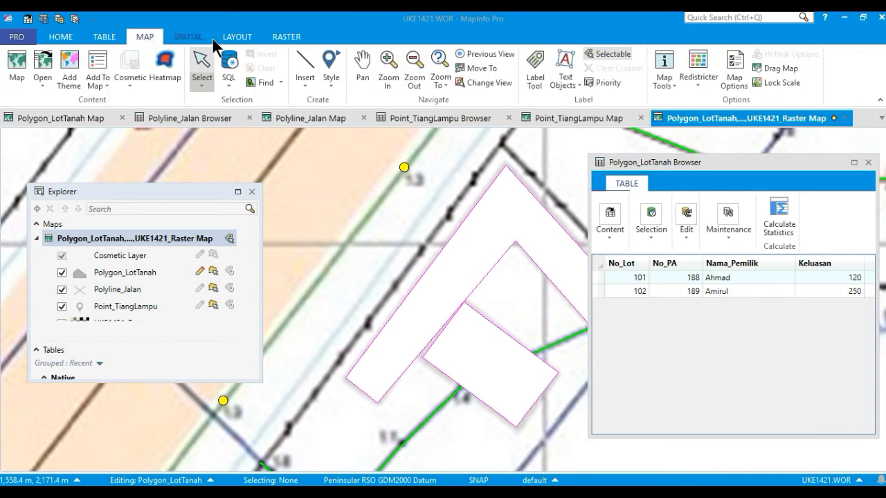
{"action": "left_click", "coordinate": [364, 66]}
{"action": "left_click_drag", "start_coordinate": [506, 189], "coordinate": [378, 250]}
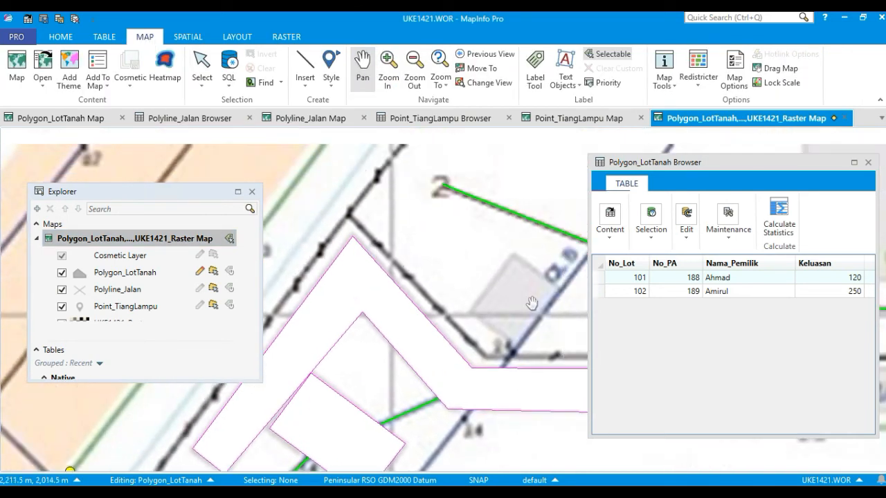
{"action": "left_click_drag", "start_coordinate": [531, 303], "coordinate": [456, 236]}
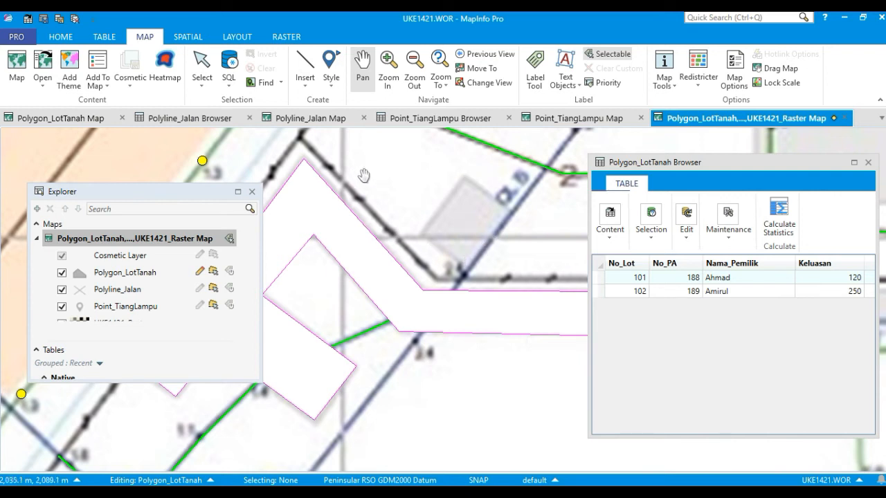
{"action": "left_click", "coordinate": [188, 36]}
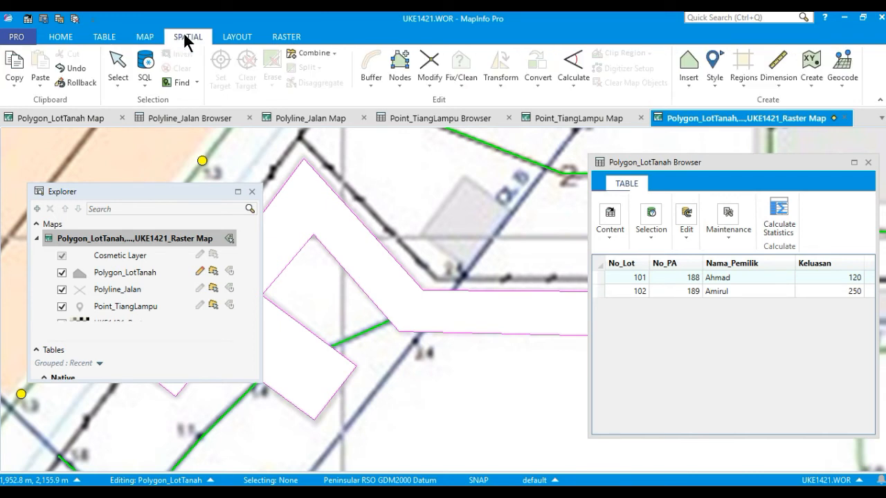
{"action": "left_click", "coordinate": [688, 67]}
{"action": "left_click", "coordinate": [423, 235]}
{"action": "left_click", "coordinate": [464, 179]}
{"action": "left_click", "coordinate": [510, 209]}
{"action": "left_click", "coordinate": [465, 274]}
{"action": "double_click", "coordinate": [421, 237]}
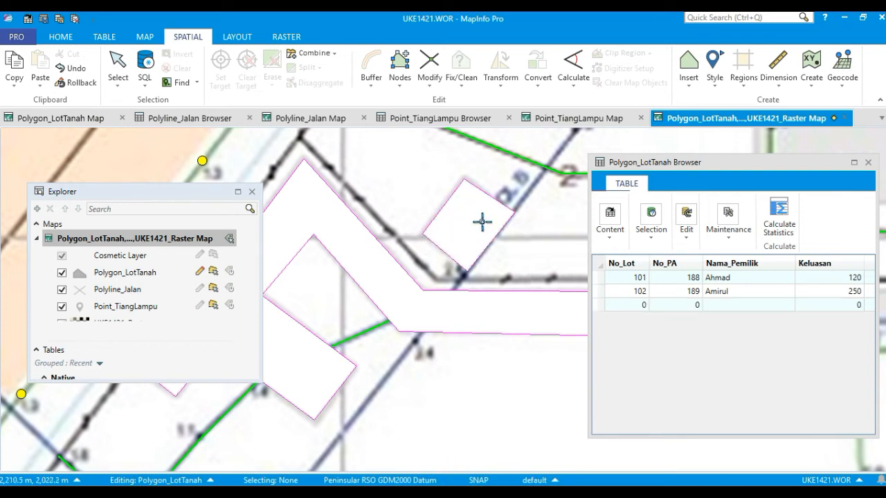
In the Polygon_LotTanah browser, set the third record's No_Lot to 103 and No_PA to 190
{"action": "left_click", "coordinate": [640, 305]}
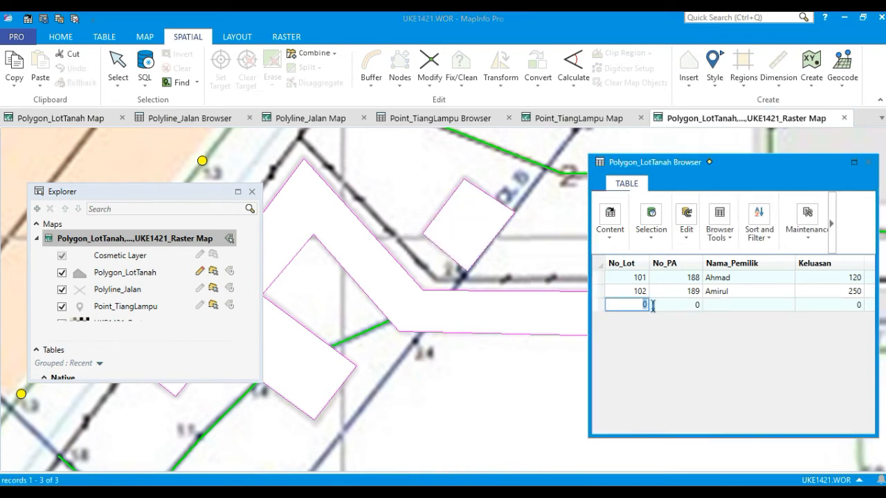
{"action": "type", "text": "103"}
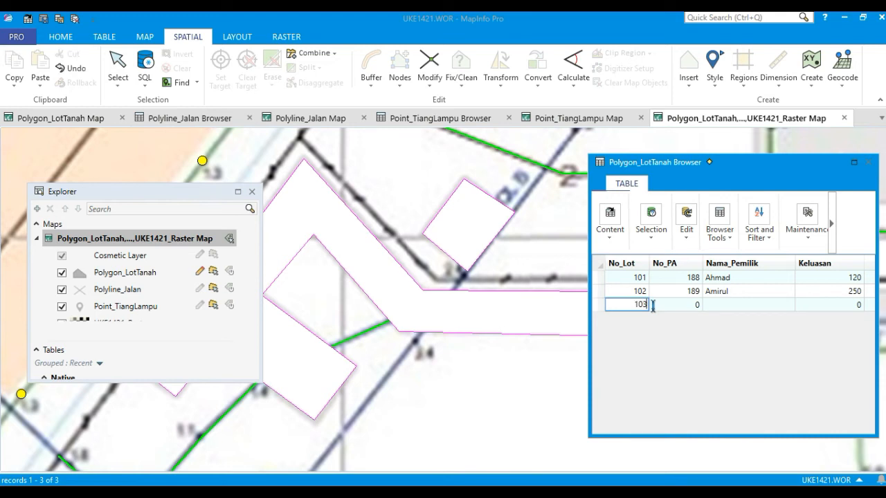
{"action": "left_click", "coordinate": [692, 305]}
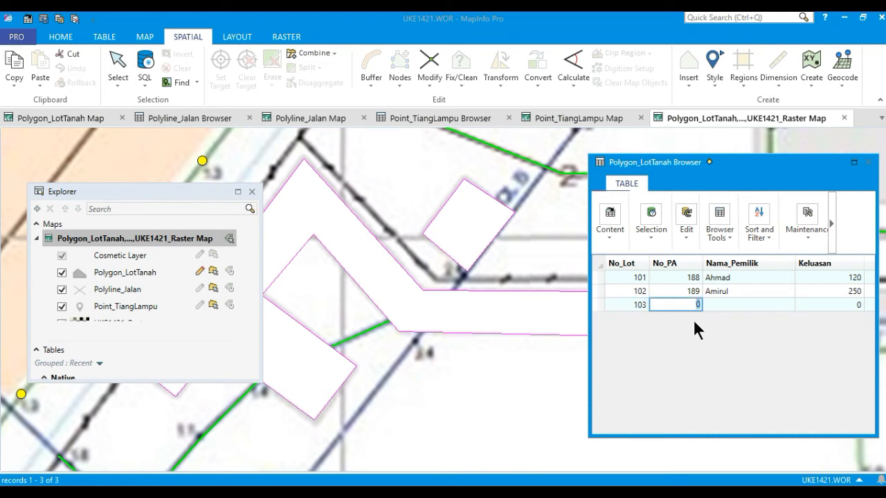
{"action": "type", "text": "19"}
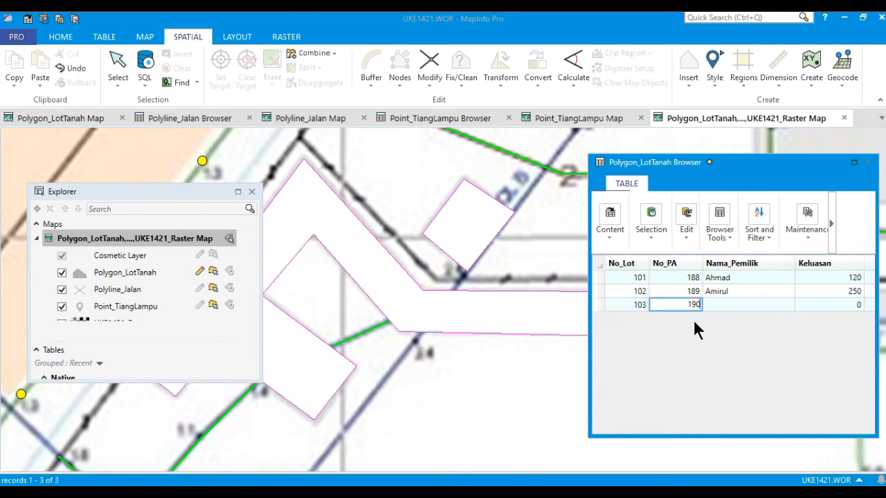
Enter the owner's name in the third record's Nama_Pemilik and set its Keluasan to 90
{"action": "key", "text": "Tab"}
{"action": "type", "text": "Asyraf"}
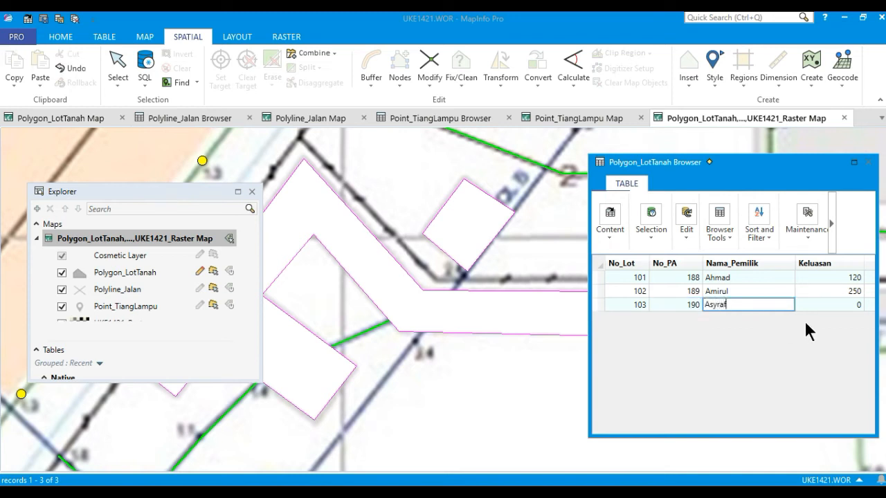
{"action": "key", "text": "Tab"}
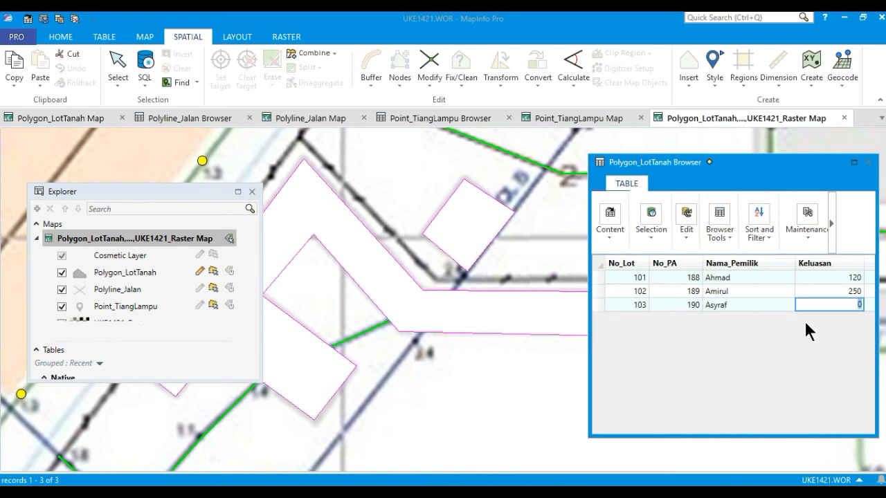
{"action": "type", "text": "90"}
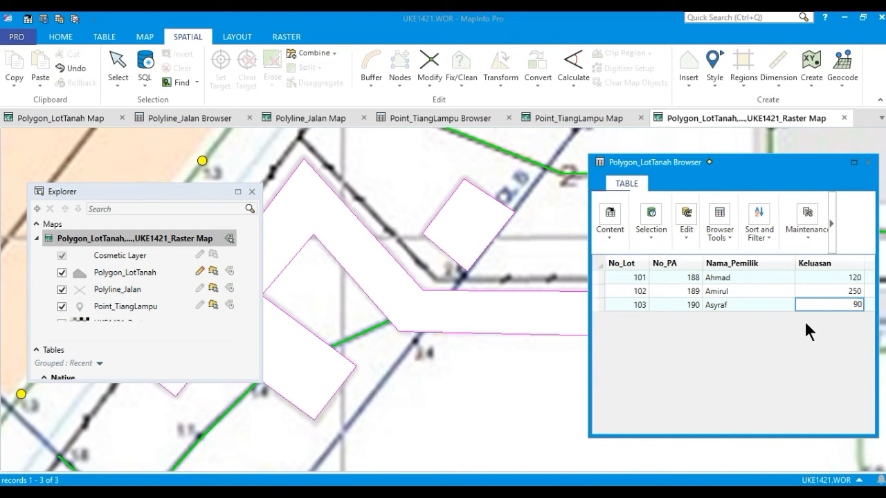
{"action": "key", "text": "Return"}
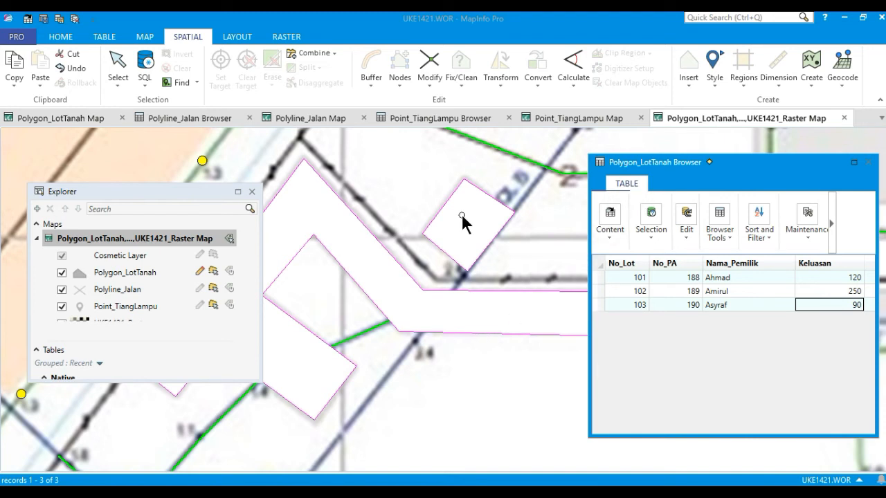
Turn the floating Polygon_LotTanah browser into a tabbed window and shift the Explorer window clear of its records
{"action": "right_click", "coordinate": [738, 162]}
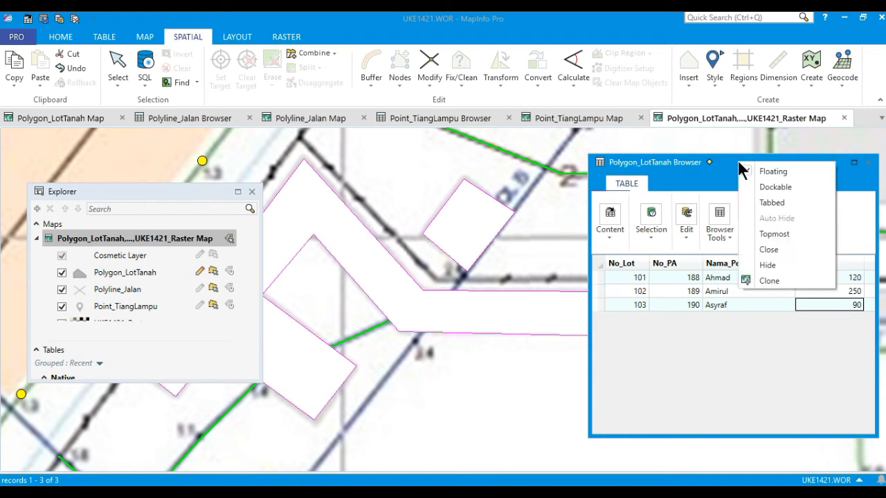
{"action": "left_click", "coordinate": [790, 203]}
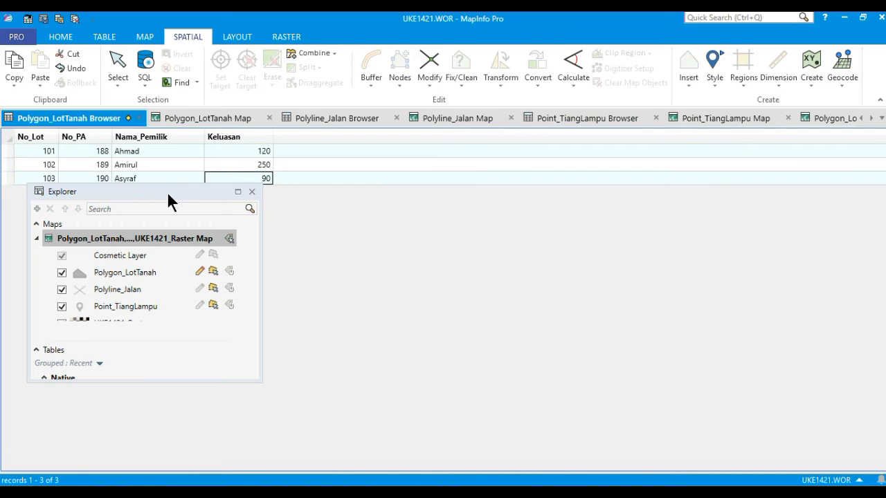
{"action": "left_click_drag", "start_coordinate": [173, 187], "coordinate": [173, 205]}
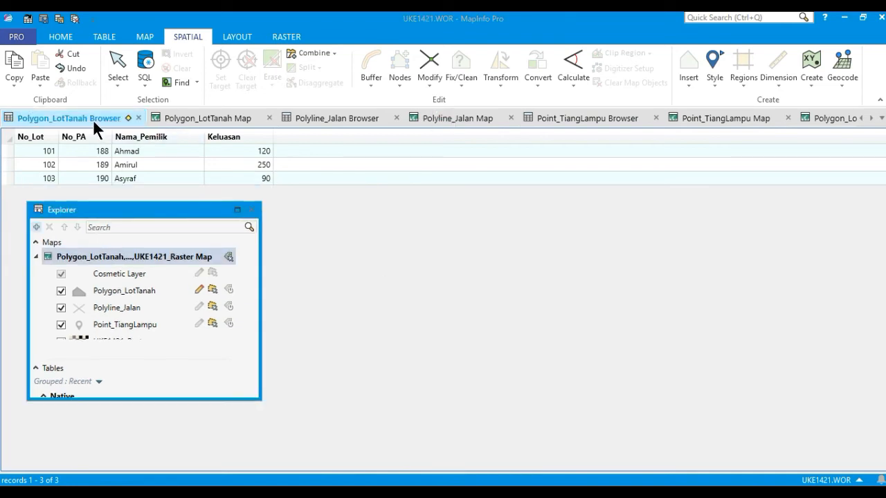
Bring up the combined UKE1421_Raster map and show its entire extent to review all digitized layers
{"action": "left_click", "coordinate": [220, 116]}
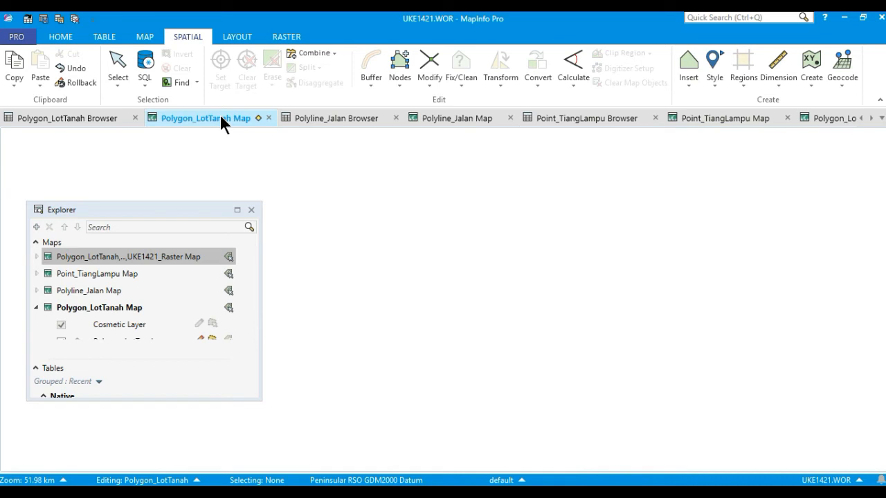
{"action": "double_click", "coordinate": [161, 255]}
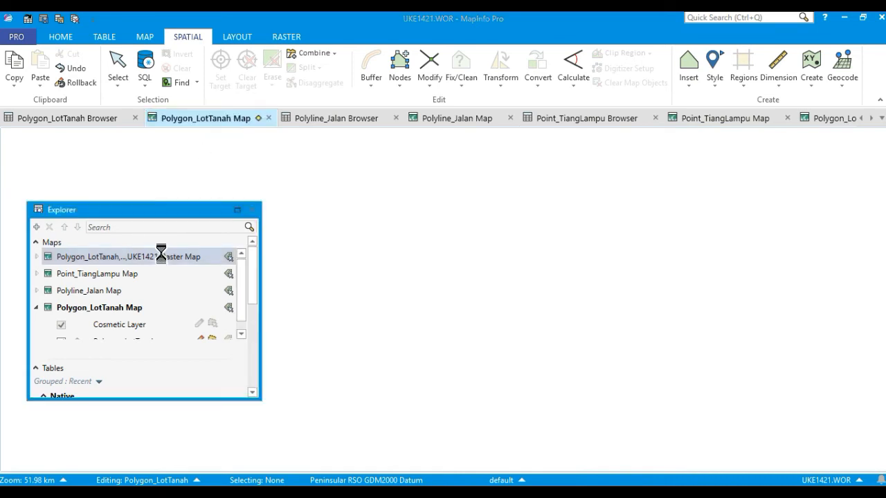
{"action": "left_click", "coordinate": [146, 35]}
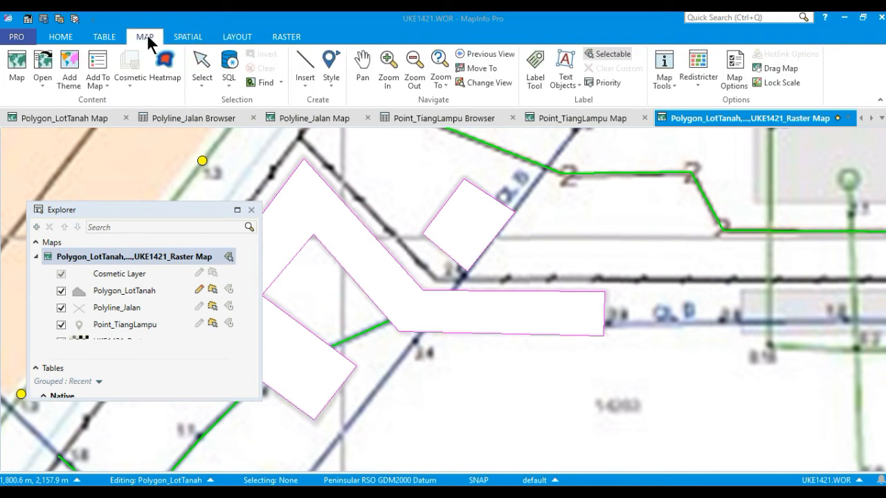
{"action": "left_click", "coordinate": [441, 83]}
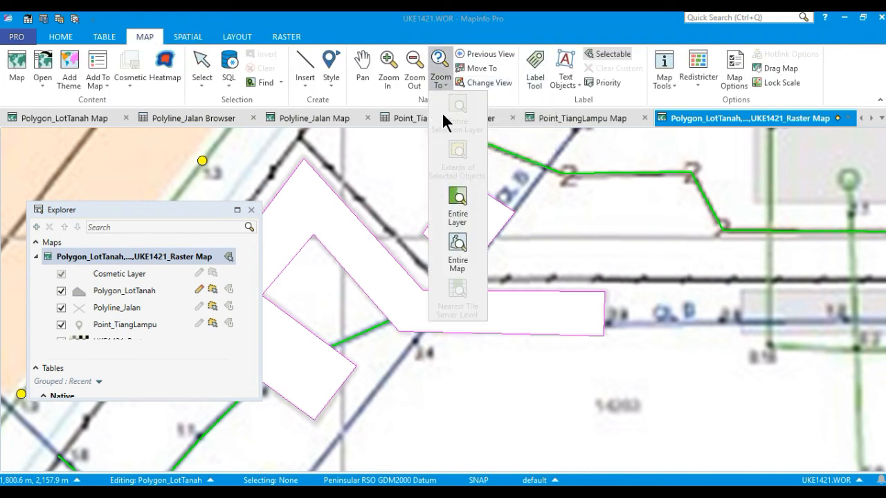
{"action": "left_click", "coordinate": [461, 267]}
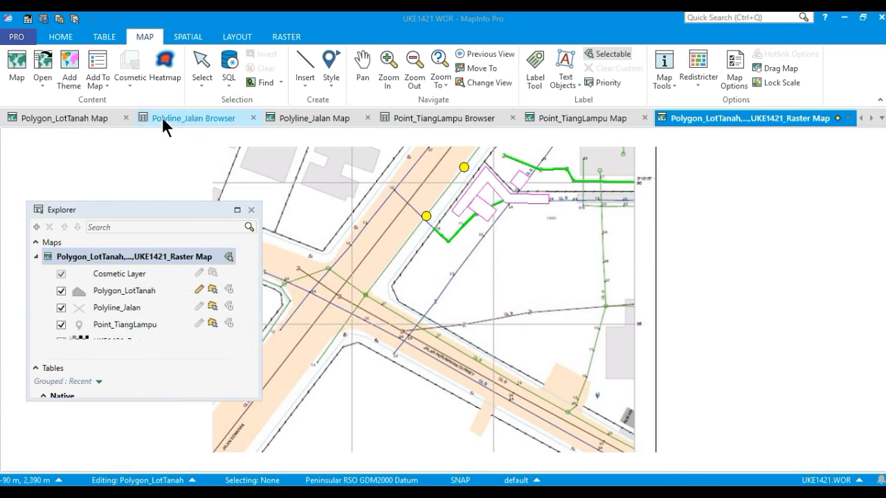
Open the Polygon_LotTanah map and show its entire extent to inspect the lot polygons on their own
{"action": "left_click", "coordinate": [97, 117]}
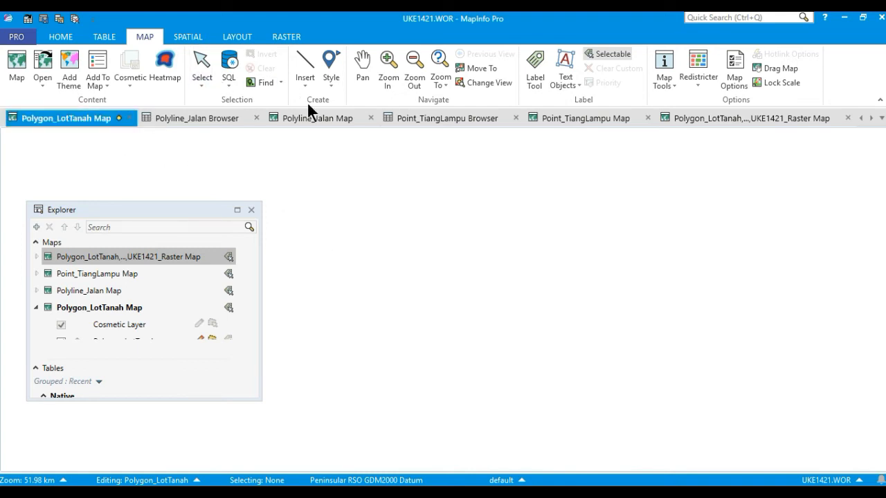
{"action": "left_click", "coordinate": [447, 83]}
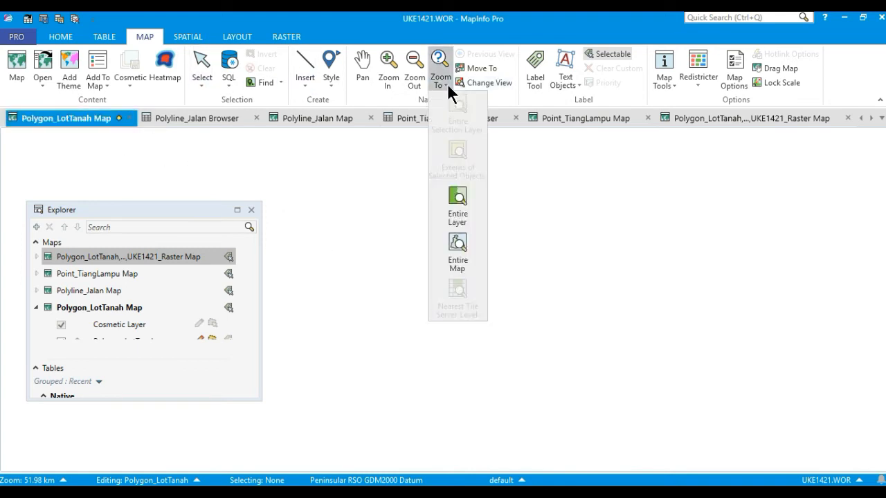
{"action": "left_click", "coordinate": [460, 258]}
{"action": "left_click", "coordinate": [362, 69]}
{"action": "left_click_drag", "start_coordinate": [397, 216], "coordinate": [482, 216]}
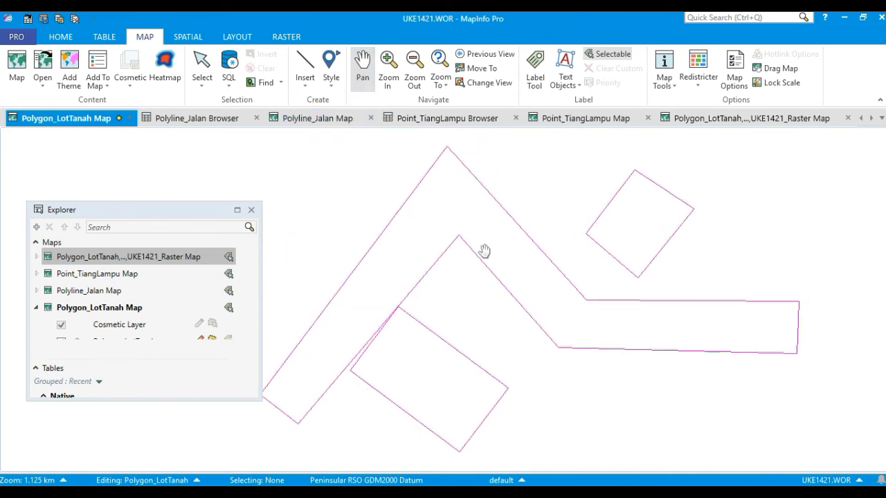
{"action": "scroll", "coordinate": [435, 241], "scroll_direction": "down", "scroll_amount": 1}
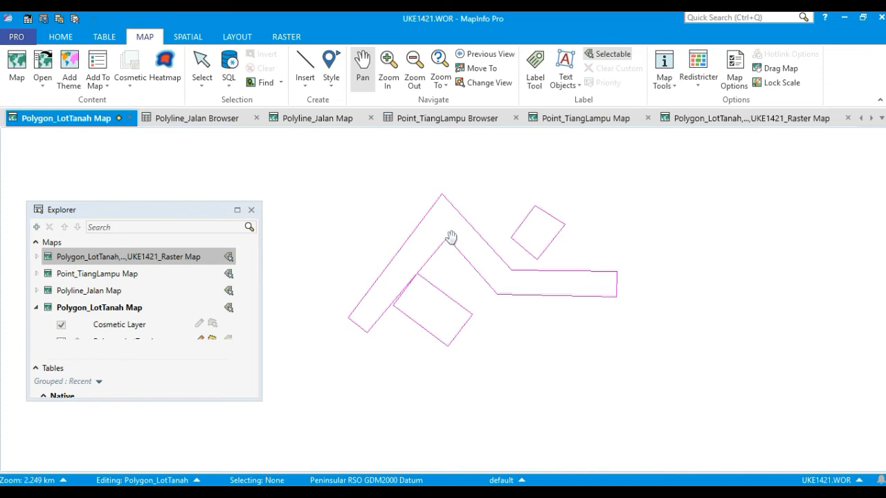
{"action": "left_click_drag", "start_coordinate": [451, 238], "coordinate": [430, 248]}
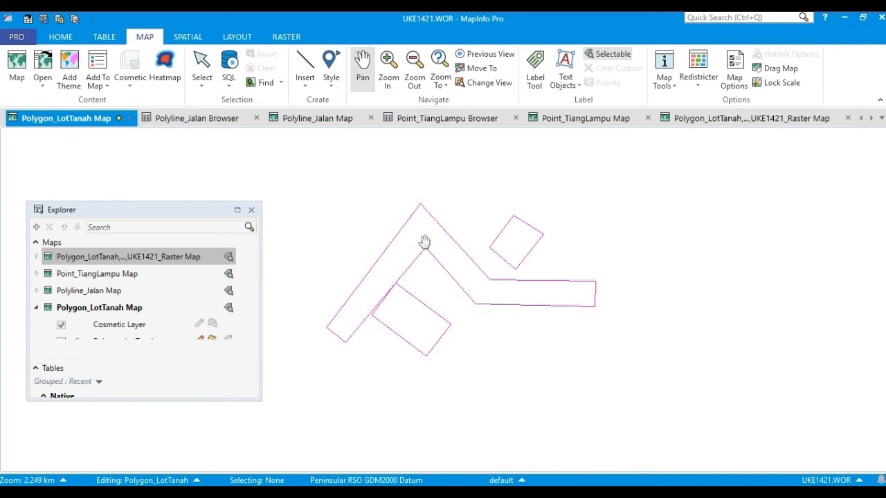
Return to the combined UKE1421_Raster map and turn off editing for its Polygon_LotTanah layer
{"action": "left_click", "coordinate": [800, 117]}
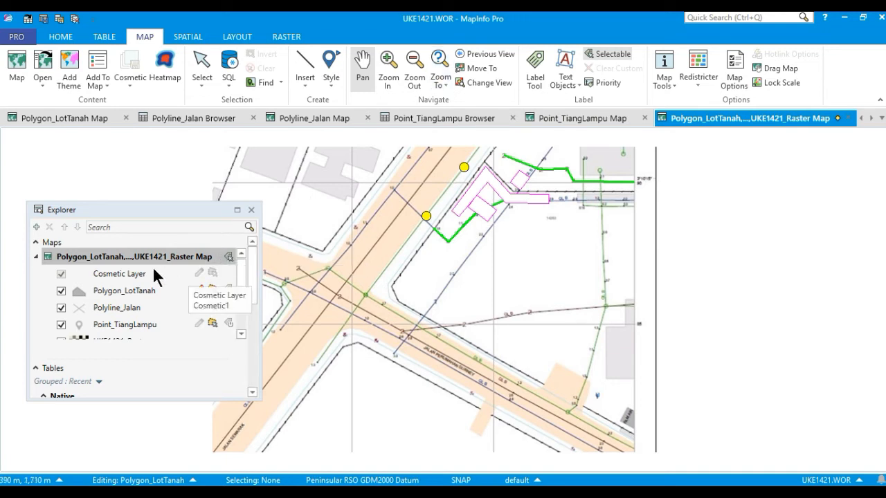
{"action": "left_click", "coordinate": [242, 336]}
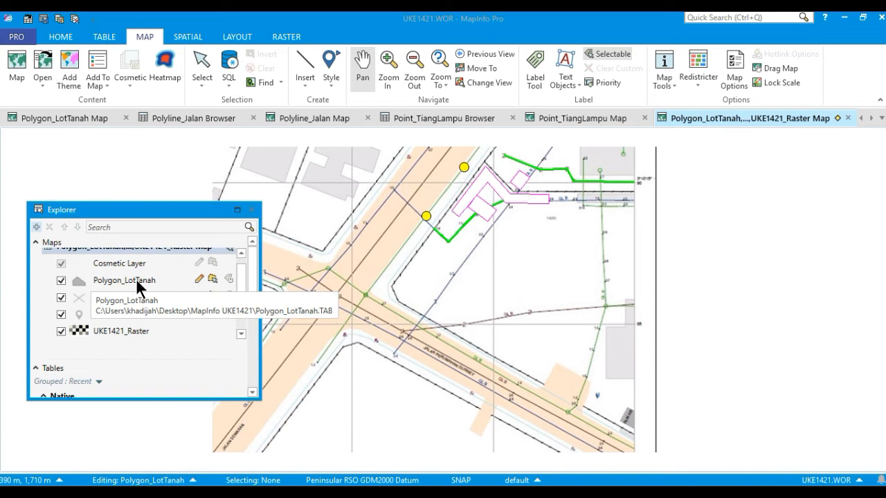
{"action": "scroll", "coordinate": [243, 258], "scroll_direction": "up", "scroll_amount": 1}
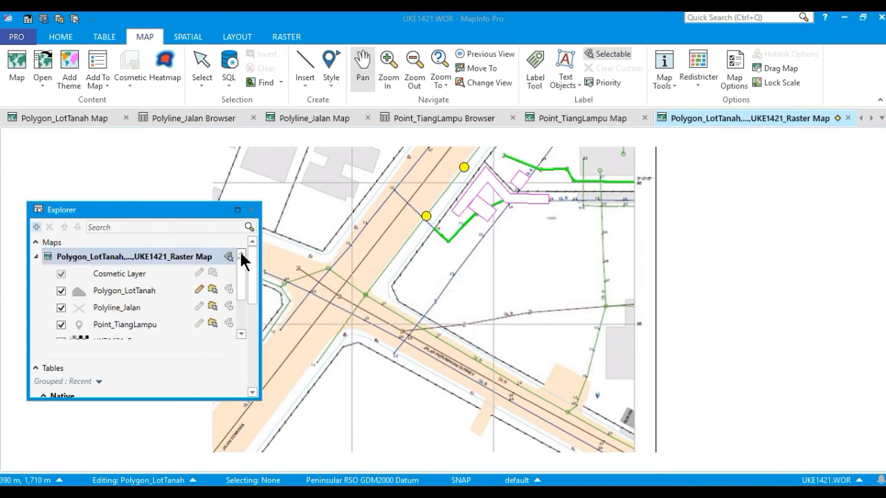
{"action": "left_click", "coordinate": [199, 290]}
{"action": "left_click", "coordinate": [172, 258]}
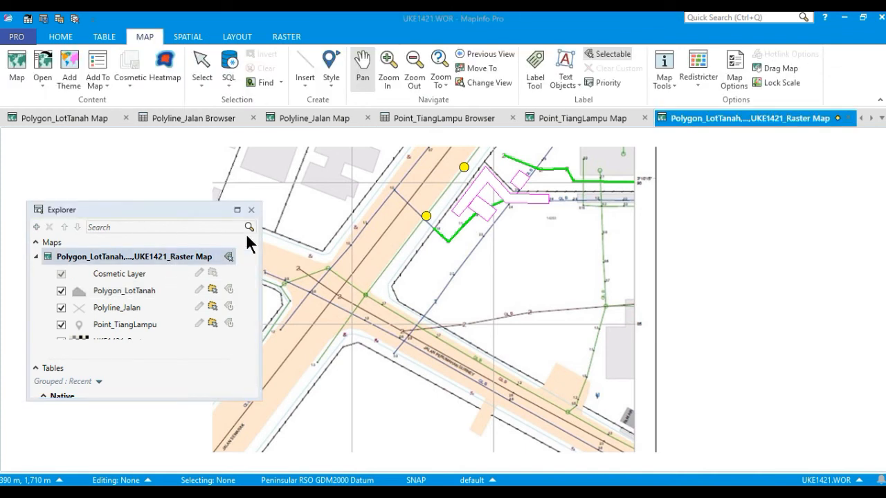
Fit the entire map in view and enlarge the area around the lot polygons for a close look
{"action": "left_click", "coordinate": [446, 86]}
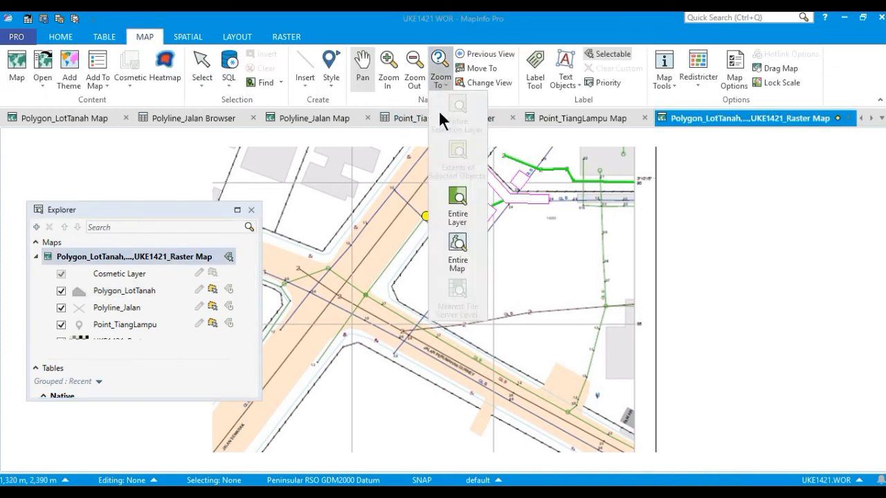
{"action": "left_click", "coordinate": [472, 266]}
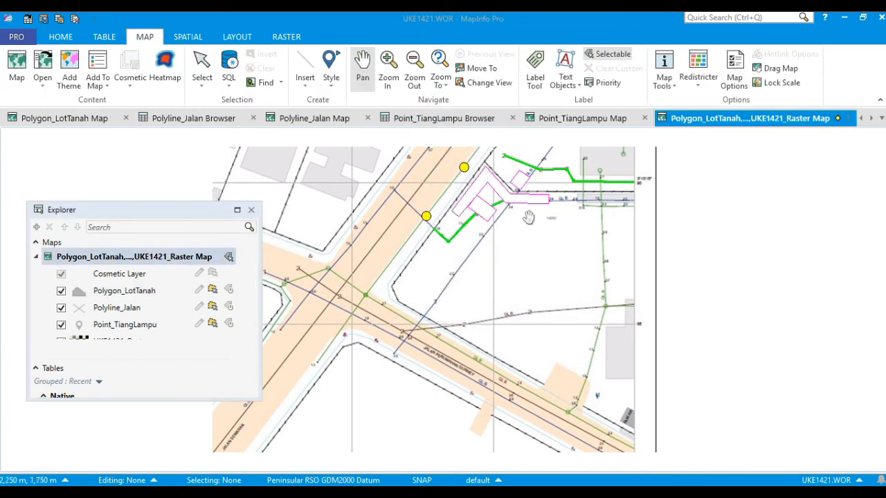
{"action": "left_click_drag", "start_coordinate": [509, 207], "coordinate": [489, 265]}
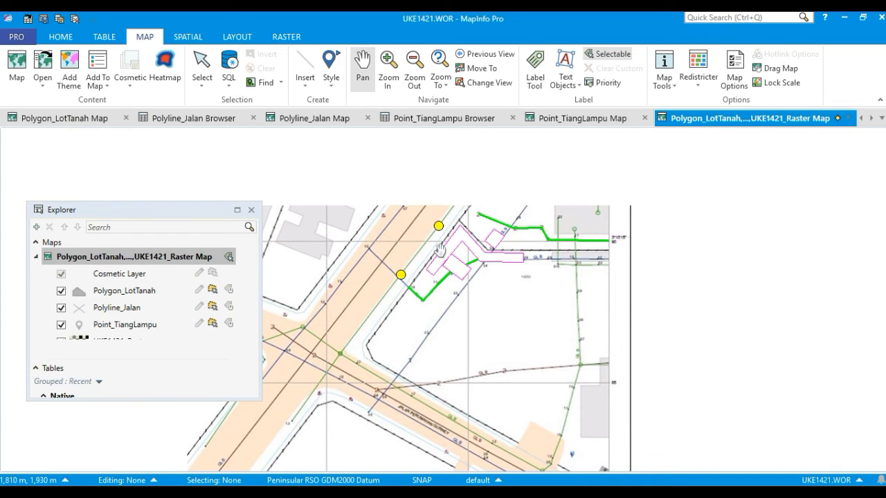
{"action": "scroll", "coordinate": [439, 249], "scroll_direction": "up", "scroll_amount": 3}
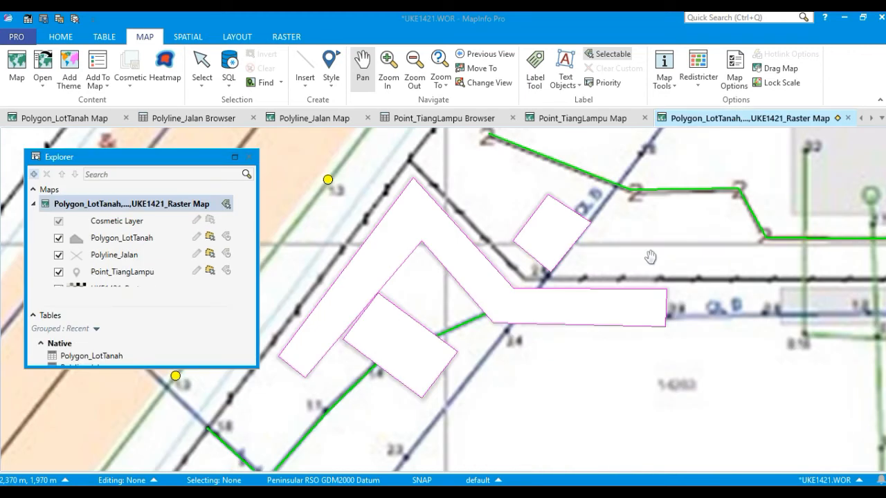
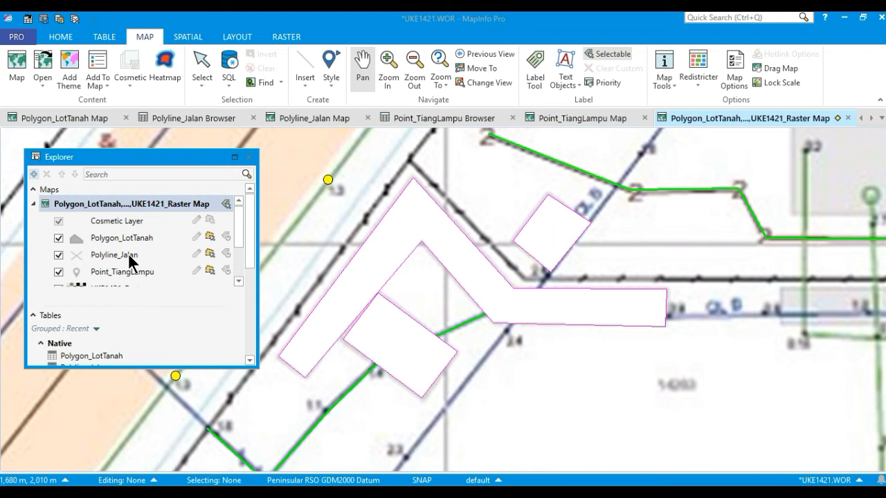
Open the Polyline_Jalan table's structure for modification, saving its pending changes first
{"action": "left_click", "coordinate": [115, 255]}
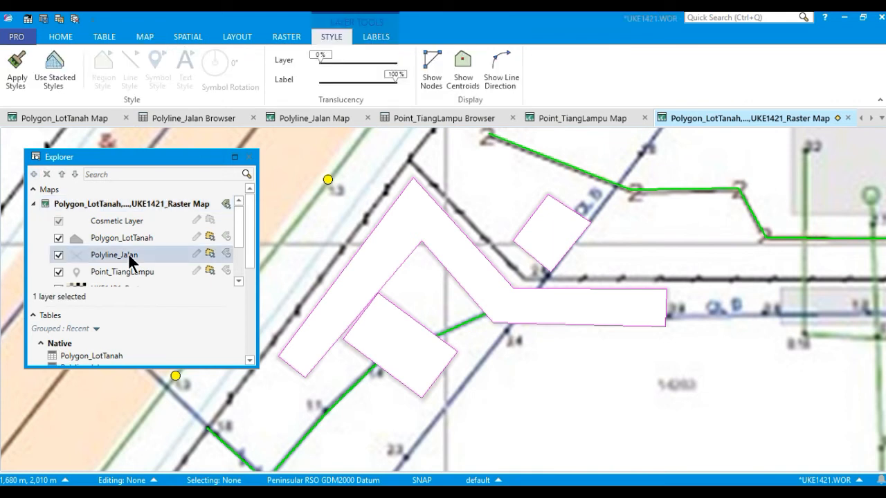
{"action": "left_click", "coordinate": [105, 36]}
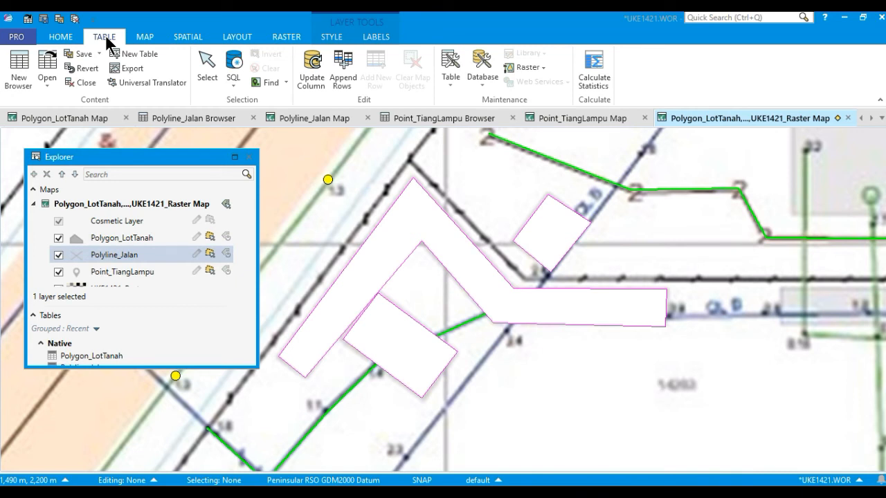
{"action": "left_click", "coordinate": [454, 84]}
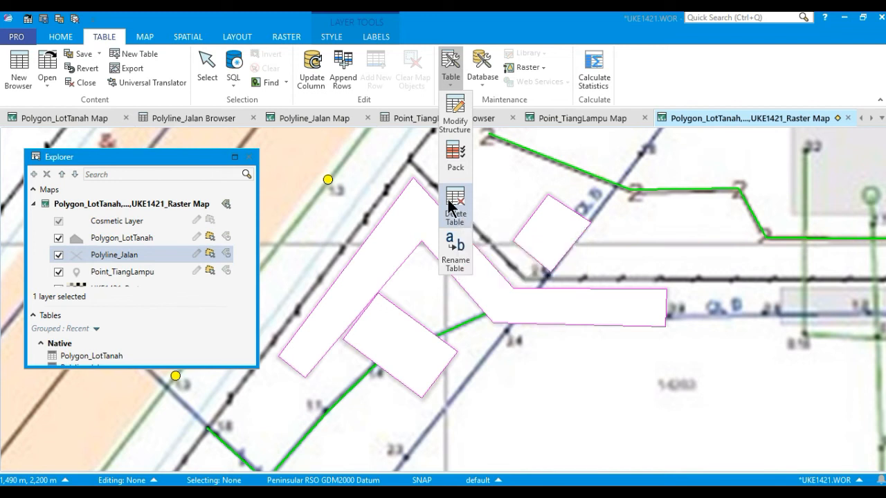
{"action": "left_click", "coordinate": [458, 120]}
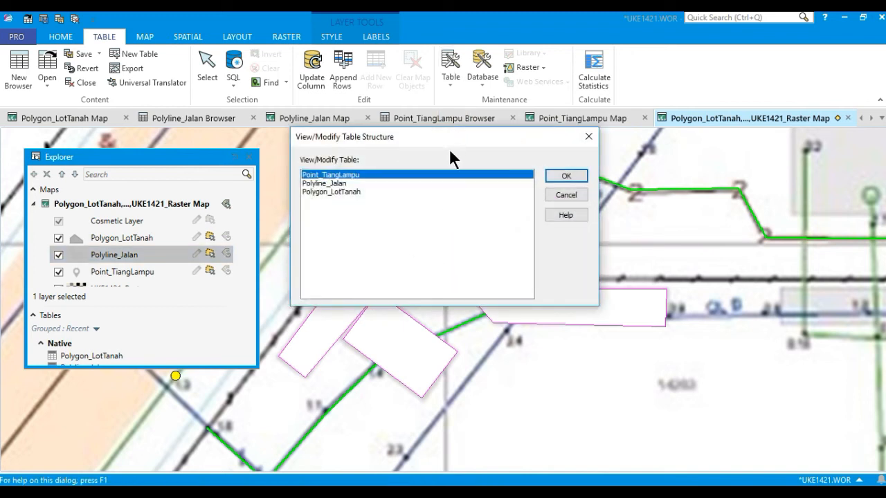
{"action": "left_click", "coordinate": [351, 183]}
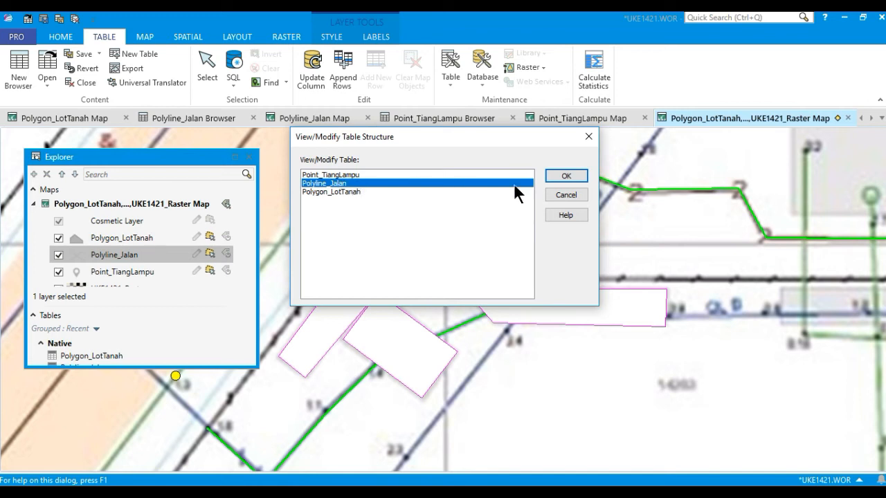
{"action": "left_click", "coordinate": [569, 176]}
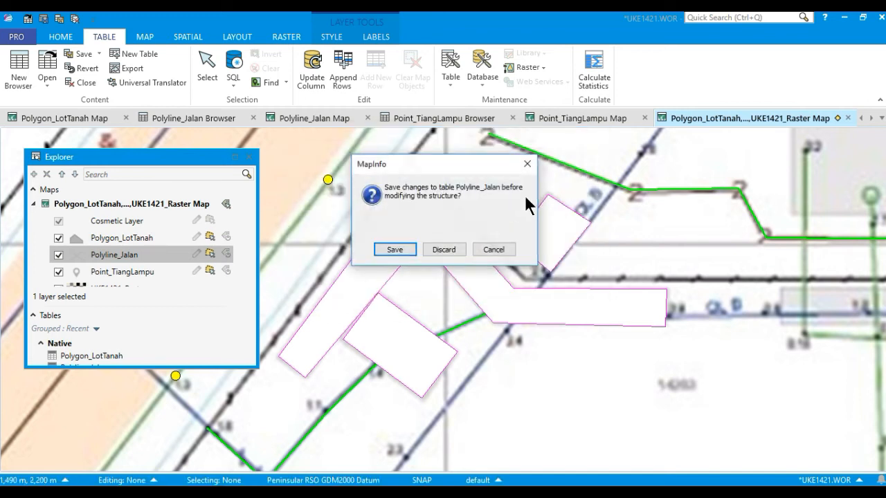
{"action": "left_click", "coordinate": [409, 248]}
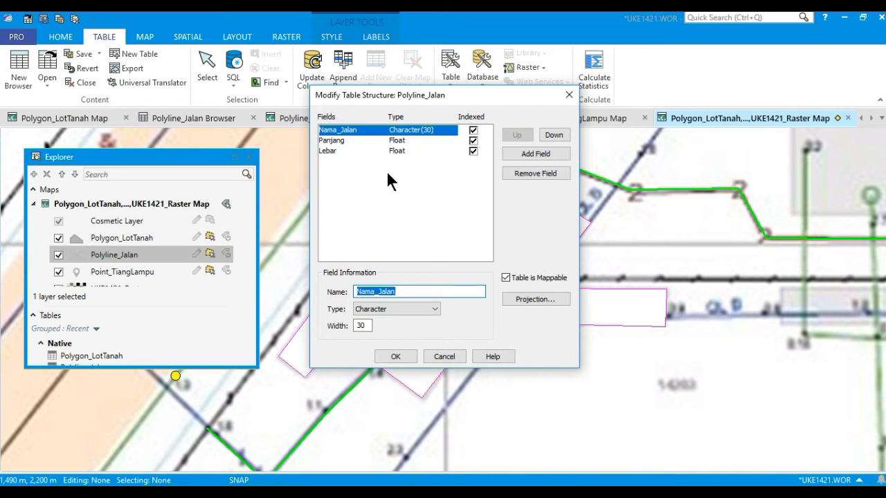
Add an indexed Character field named Kategori_Jalan with width 30 to Polyline_Jalan and apply the new structure
{"action": "left_click", "coordinate": [560, 148]}
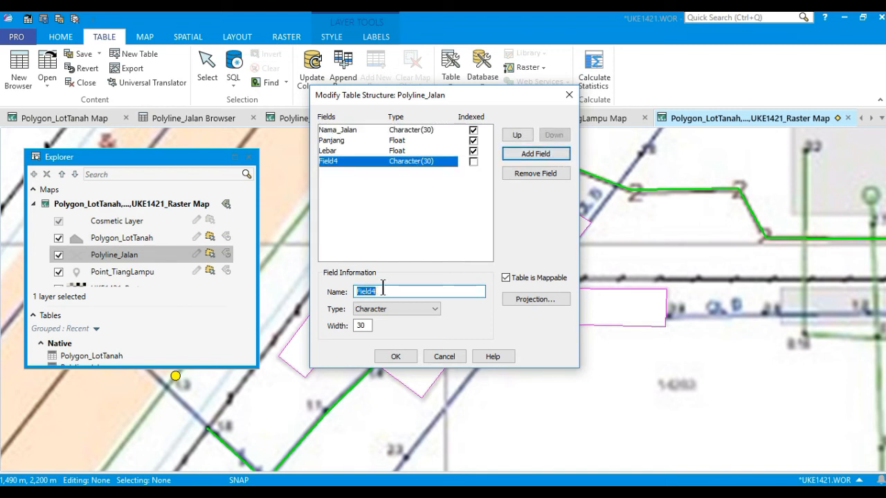
{"action": "type", "text": "Kategori"}
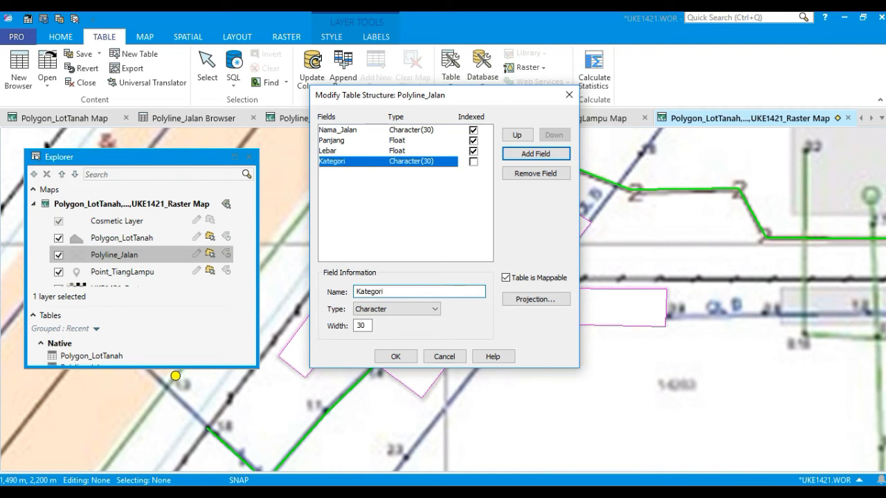
{"action": "type", "text": "_Jalan"}
{"action": "left_click", "coordinate": [434, 309]}
{"action": "left_click", "coordinate": [434, 310]}
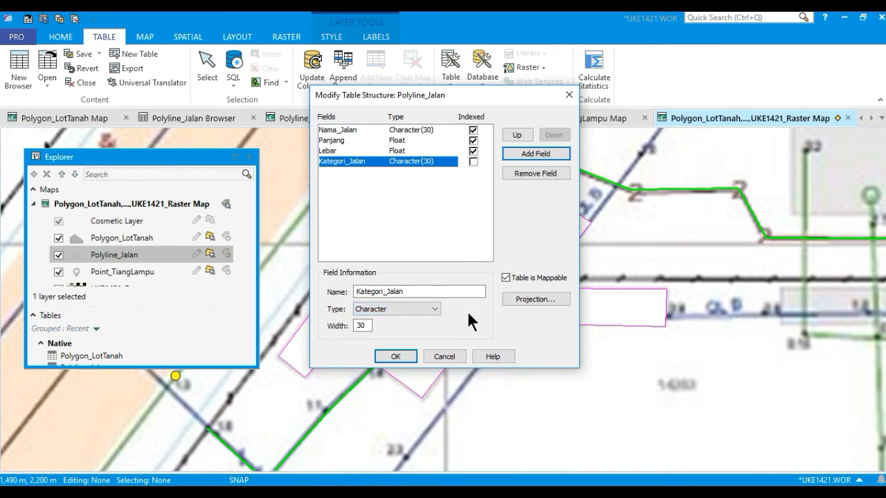
{"action": "left_click", "coordinate": [472, 162]}
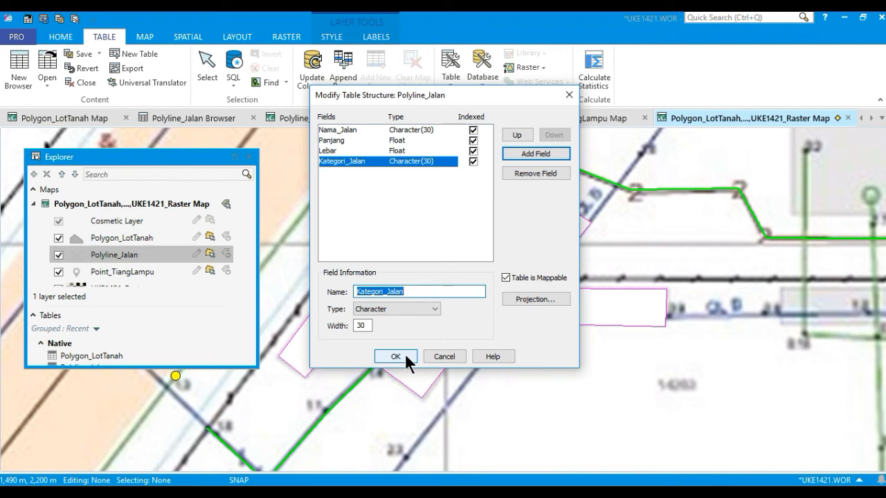
{"action": "left_click", "coordinate": [386, 359]}
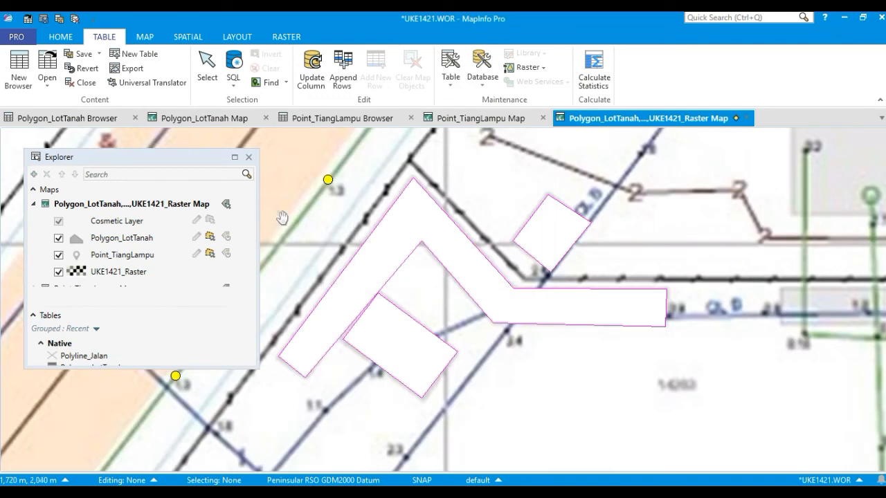
Reopen the Polyline_Jalan table from the MapInfo UKE1421 folder so its road lines are back on the raster map
{"action": "mouse_move", "coordinate": [238, 238]}
{"action": "left_mouse_down"}
{"action": "mouse_move", "coordinate": [237, 259]}
{"action": "mouse_move", "coordinate": [237, 223]}
{"action": "left_mouse_up"}
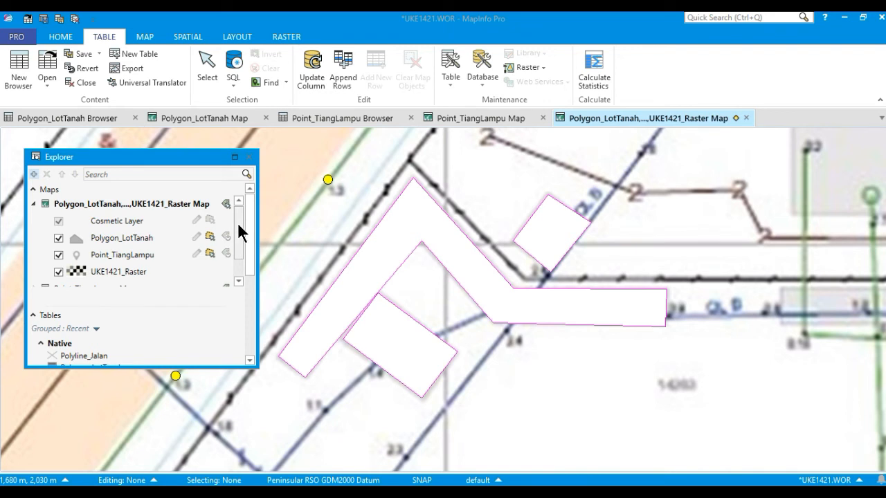
{"action": "left_click", "coordinate": [49, 85]}
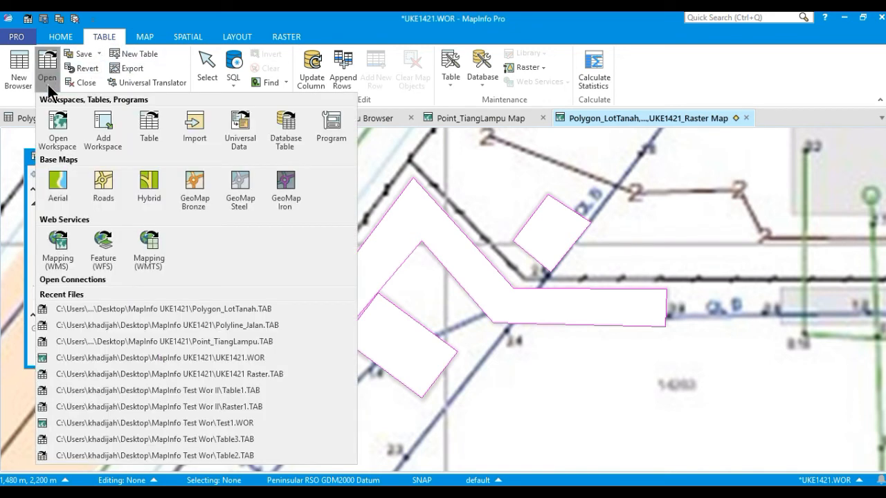
{"action": "left_click", "coordinate": [150, 136]}
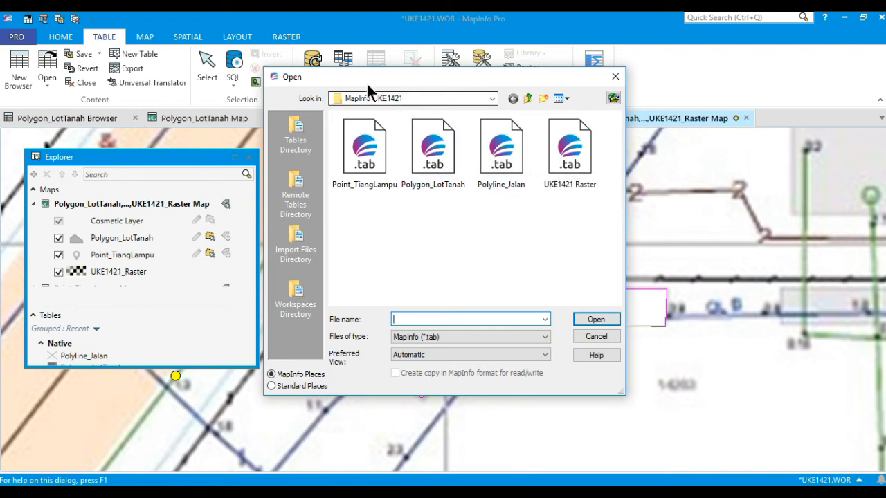
{"action": "left_click", "coordinate": [507, 182]}
{"action": "left_click", "coordinate": [594, 321]}
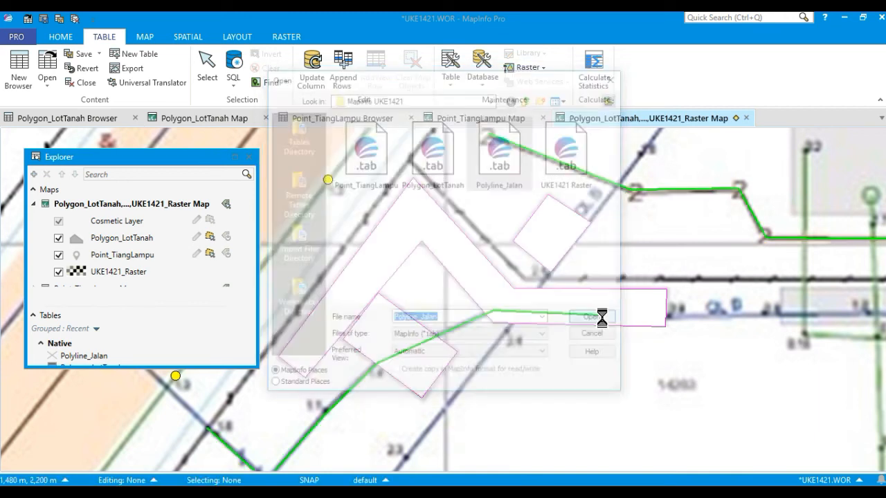
{"action": "mouse_move", "coordinate": [237, 237]}
{"action": "left_mouse_down"}
{"action": "mouse_move", "coordinate": [238, 260]}
{"action": "mouse_move", "coordinate": [237, 248]}
{"action": "left_mouse_up"}
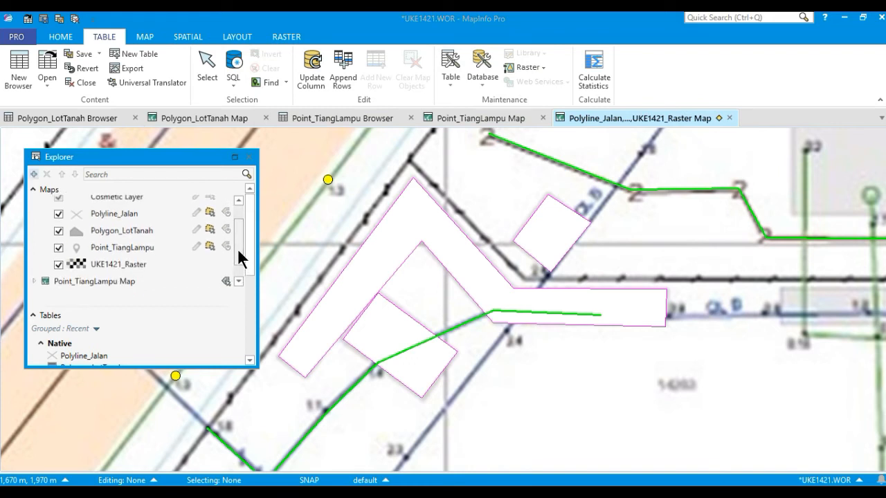
Browse the Polyline_Jalan layer's table and shift the Explorer window clear of its records
{"action": "left_click", "coordinate": [123, 212]}
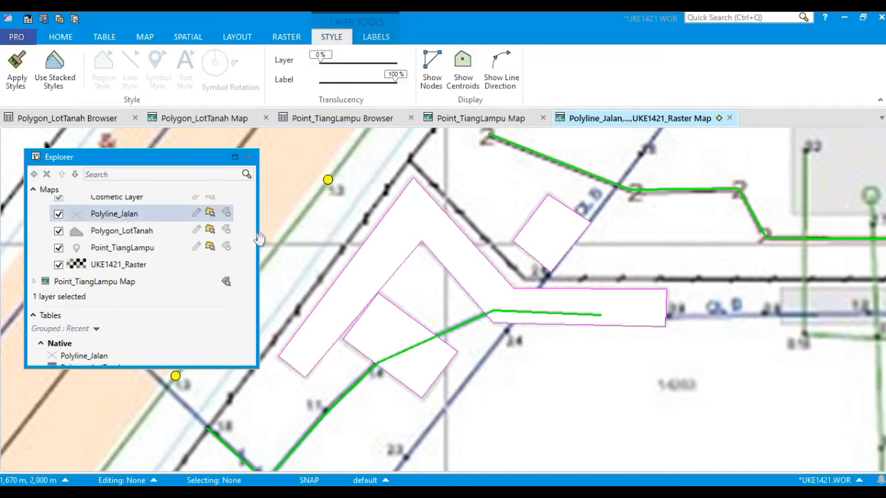
{"action": "left_click_drag", "start_coordinate": [240, 242], "coordinate": [239, 230]}
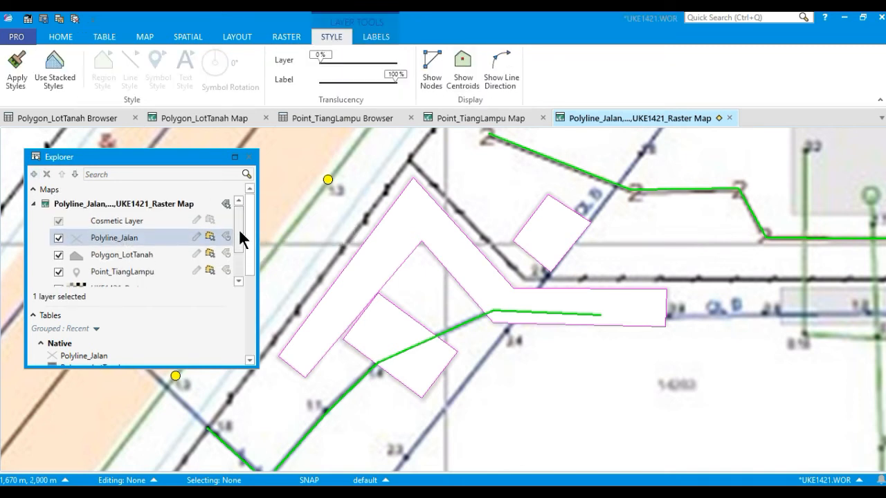
{"action": "right_click", "coordinate": [134, 243]}
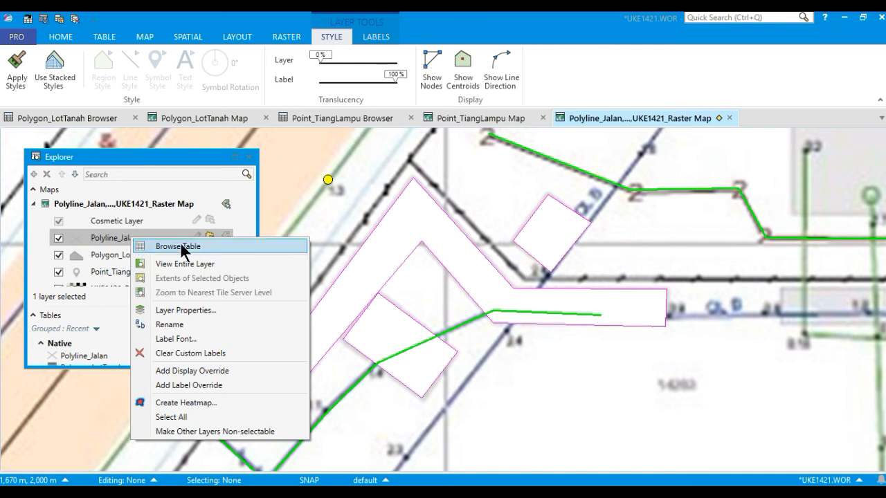
{"action": "left_click", "coordinate": [111, 234]}
{"action": "right_click", "coordinate": [113, 235]}
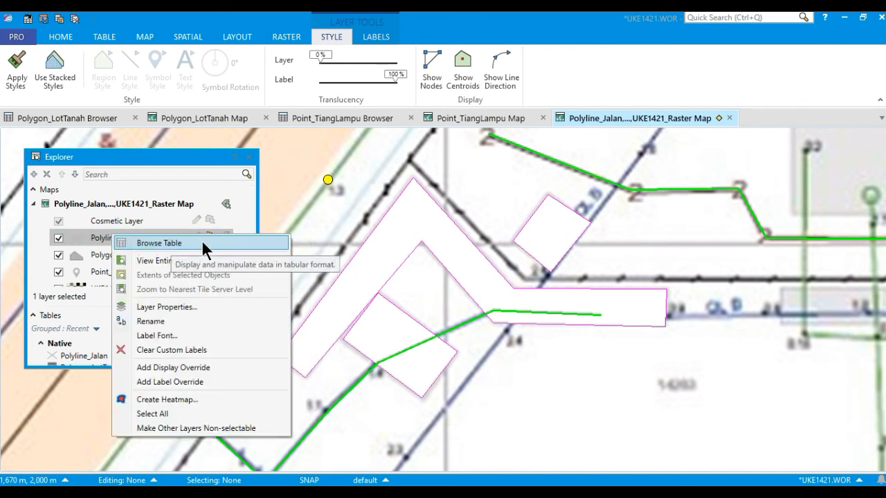
{"action": "left_click", "coordinate": [201, 241]}
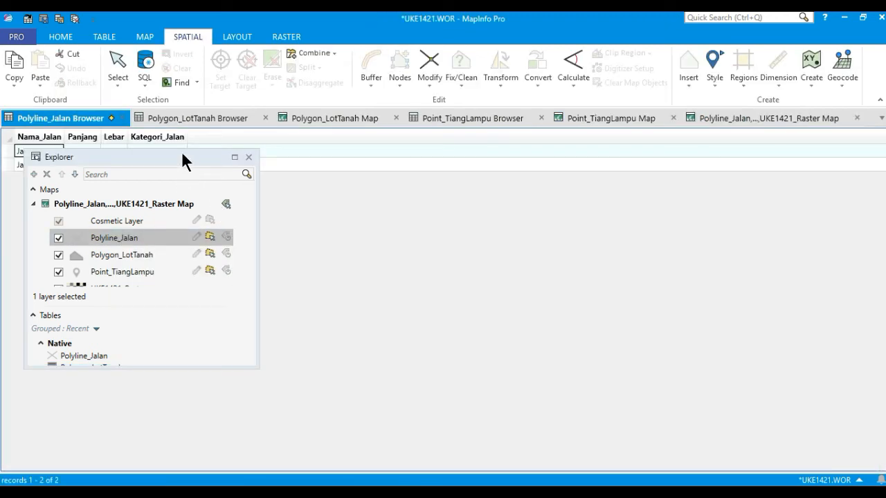
{"action": "left_click_drag", "start_coordinate": [182, 154], "coordinate": [209, 198]}
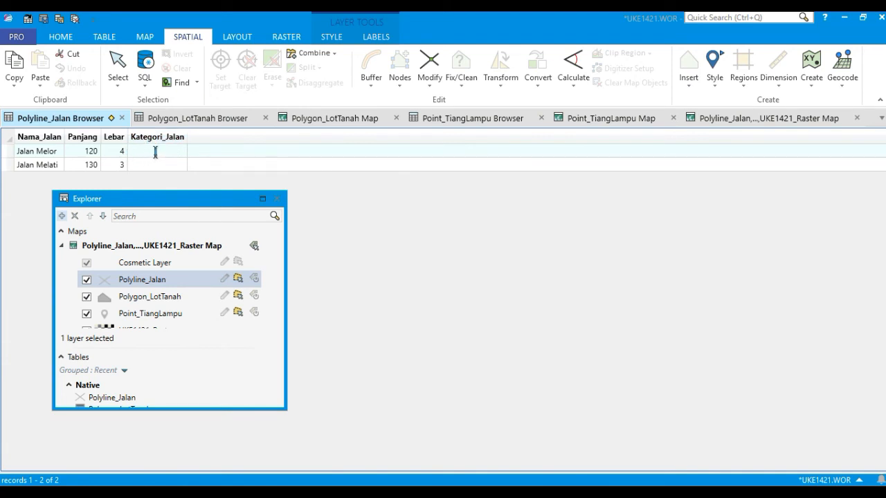
Float the Polyline_Jalan browser, shrink it beside the lot polygons and select the road line crossing the lower lot on the map
{"action": "right_click", "coordinate": [72, 116]}
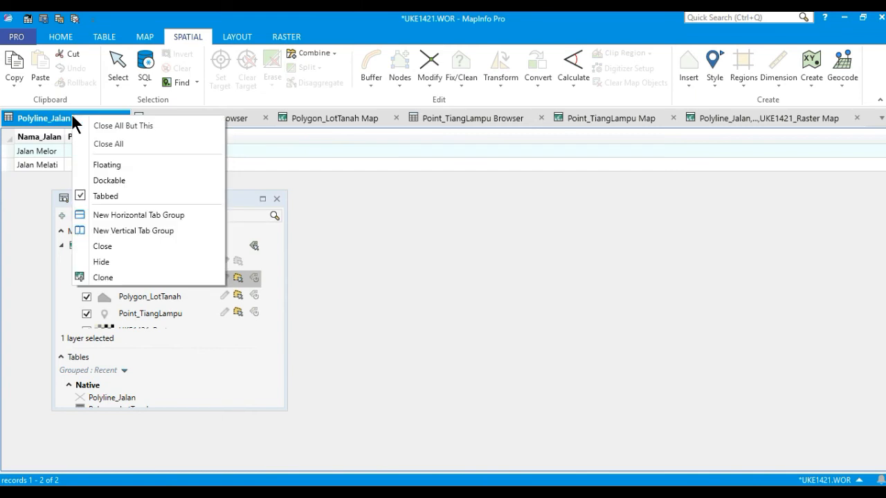
{"action": "left_click", "coordinate": [124, 164]}
{"action": "left_click_drag", "start_coordinate": [172, 164], "coordinate": [429, 191]}
{"action": "left_click_drag", "start_coordinate": [696, 327], "coordinate": [483, 322]}
{"action": "left_click_drag", "start_coordinate": [406, 187], "coordinate": [768, 174]}
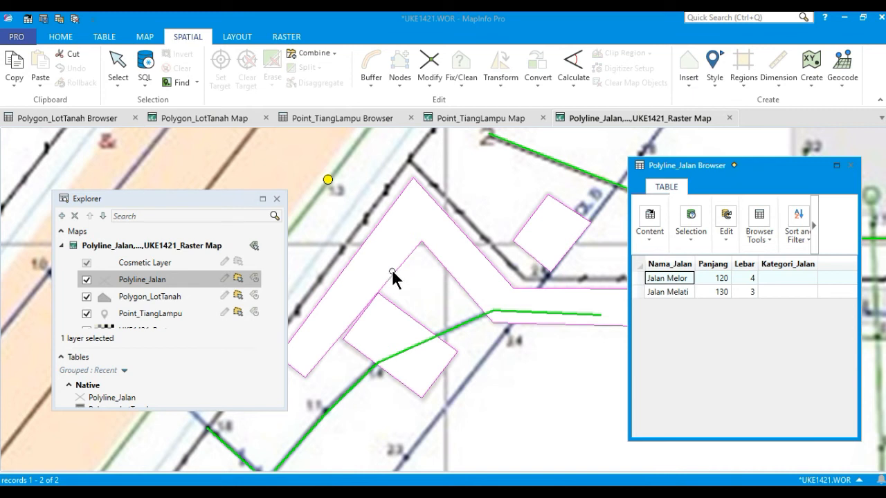
{"action": "left_click", "coordinate": [357, 381]}
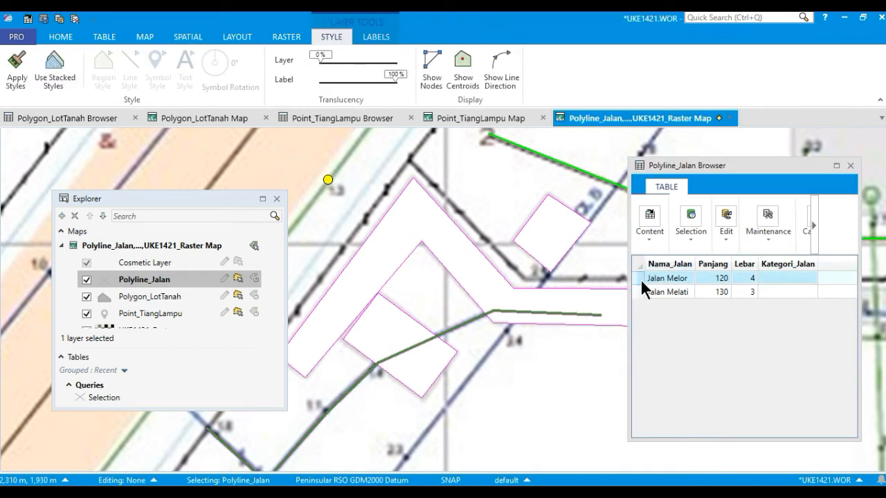
Match the road lines to their Polyline_Jalan records by selecting the upper road and each record's Kategori_Jalan cell
{"action": "left_click", "coordinate": [771, 278]}
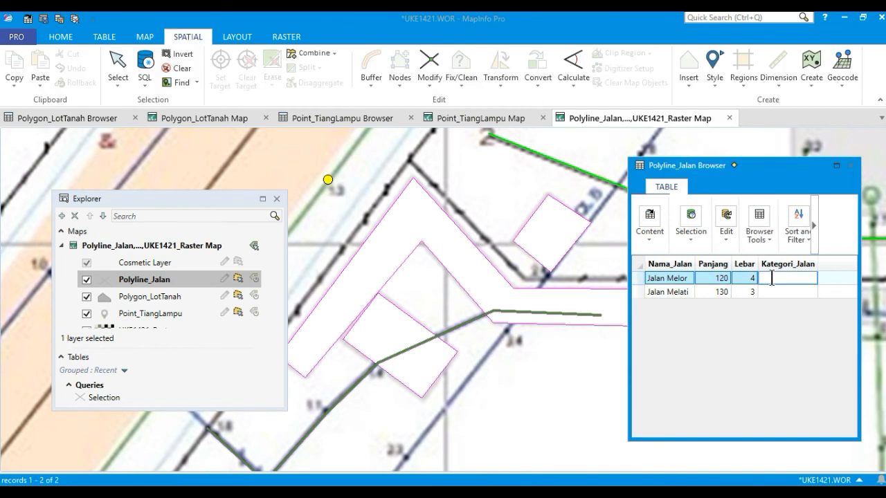
{"action": "left_click", "coordinate": [549, 157]}
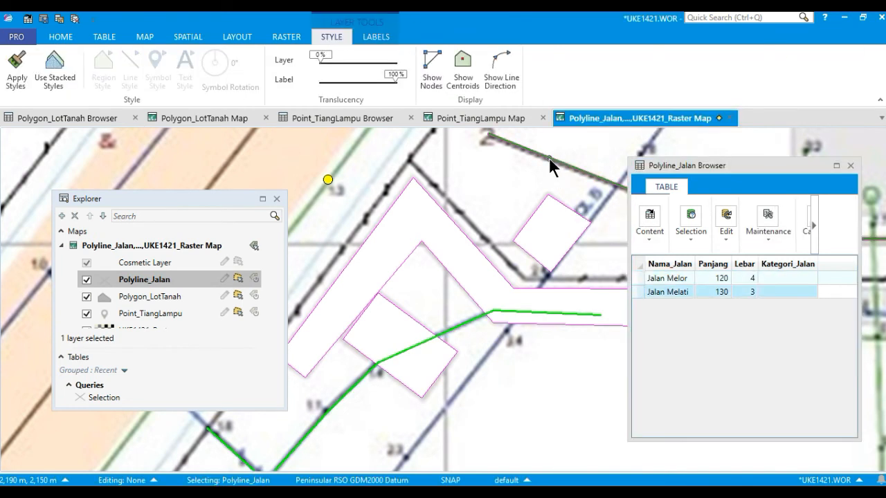
{"action": "left_click", "coordinate": [794, 292]}
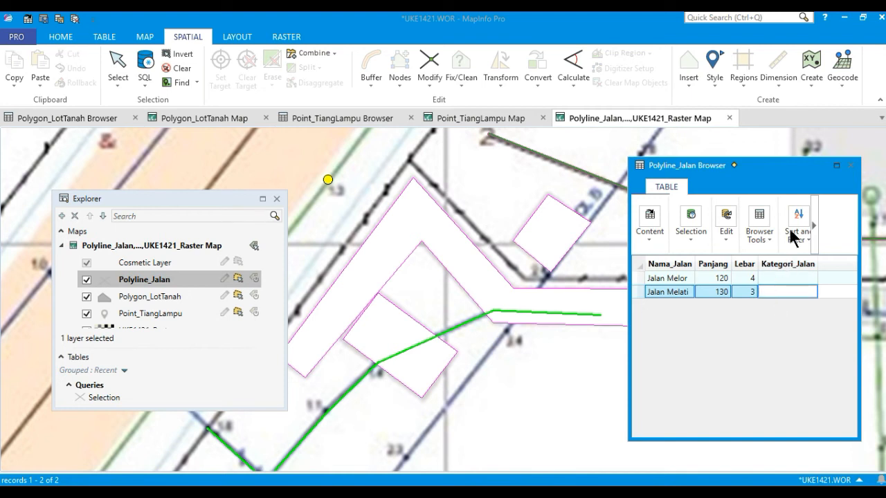
Change the floating Polyline_Jalan browser to a tabbed window and return to the UKE1421 raster map
{"action": "right_click", "coordinate": [785, 172]}
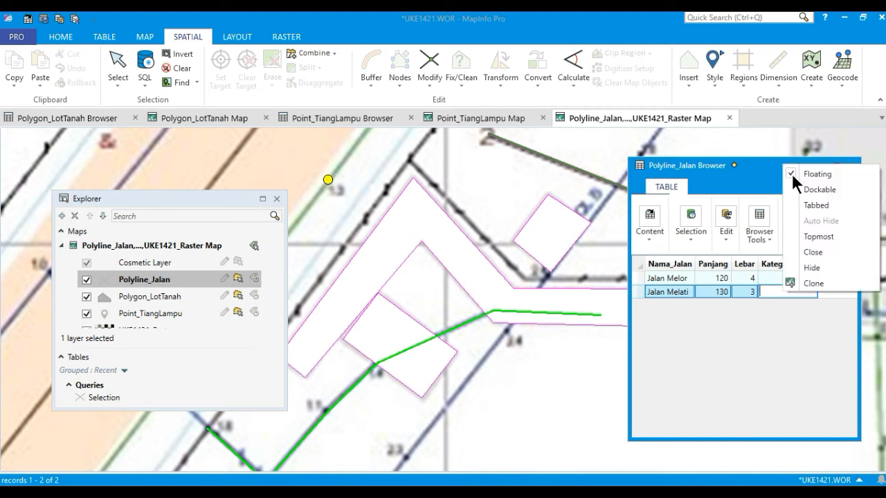
{"action": "left_click", "coordinate": [817, 203]}
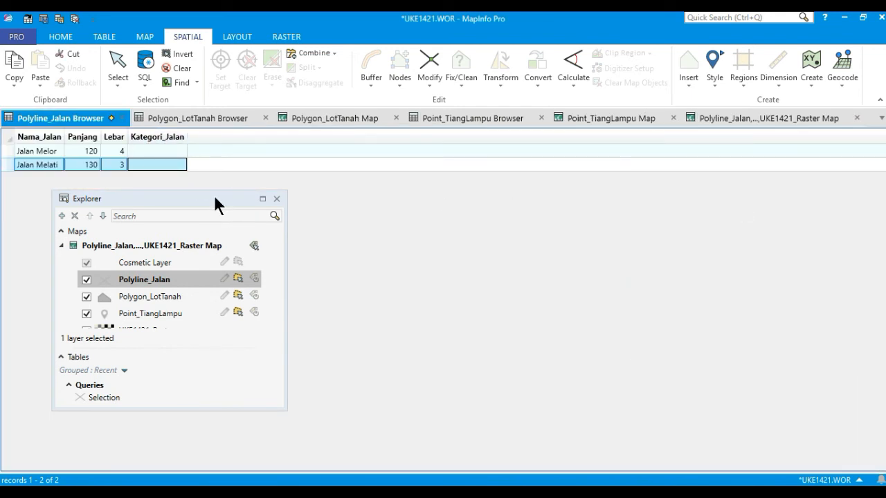
{"action": "left_click", "coordinate": [754, 118]}
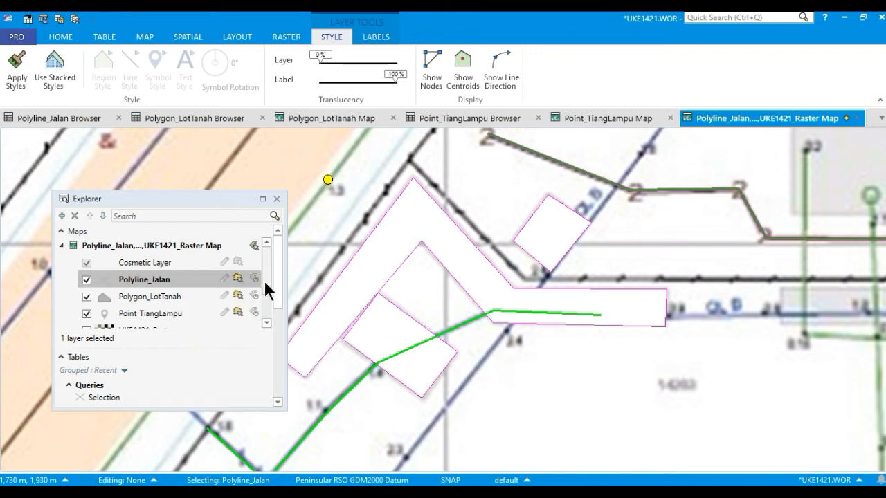
Move the Explorer window clear of the lots and turn on automatic labels for the Polygon_LotTanah layer
{"action": "left_click", "coordinate": [153, 292]}
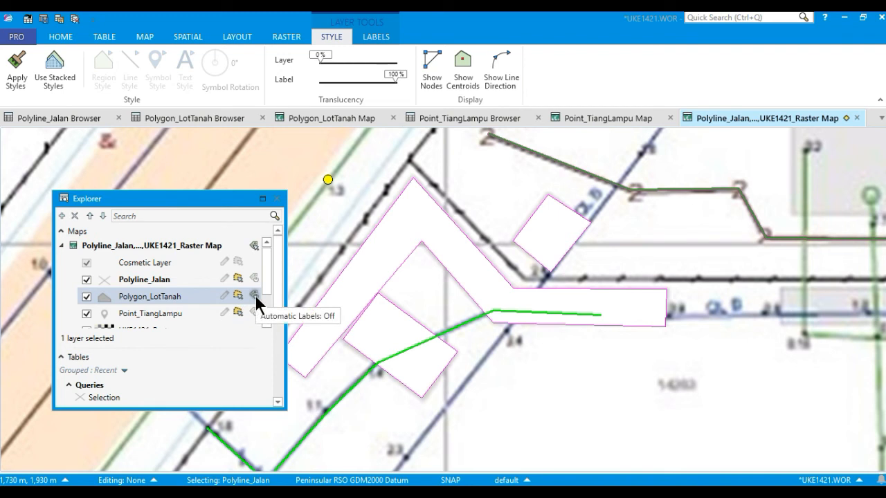
{"action": "left_click_drag", "start_coordinate": [207, 200], "coordinate": [160, 162]}
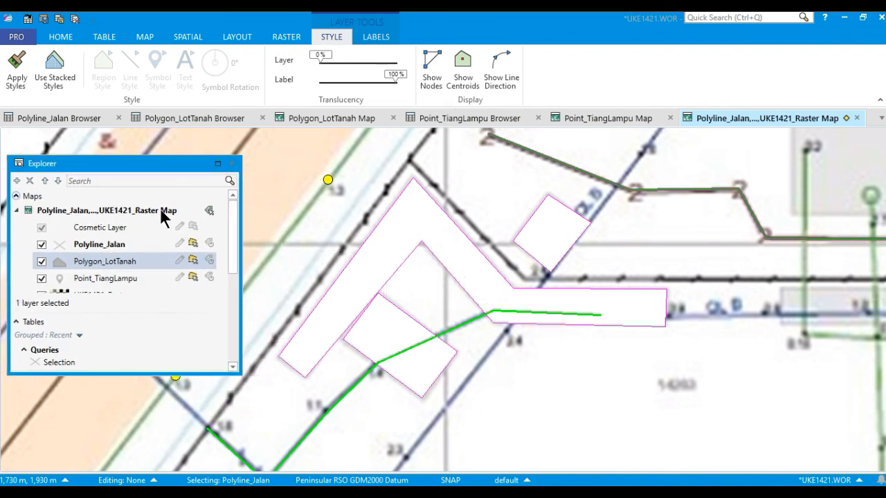
{"action": "left_click", "coordinate": [209, 260]}
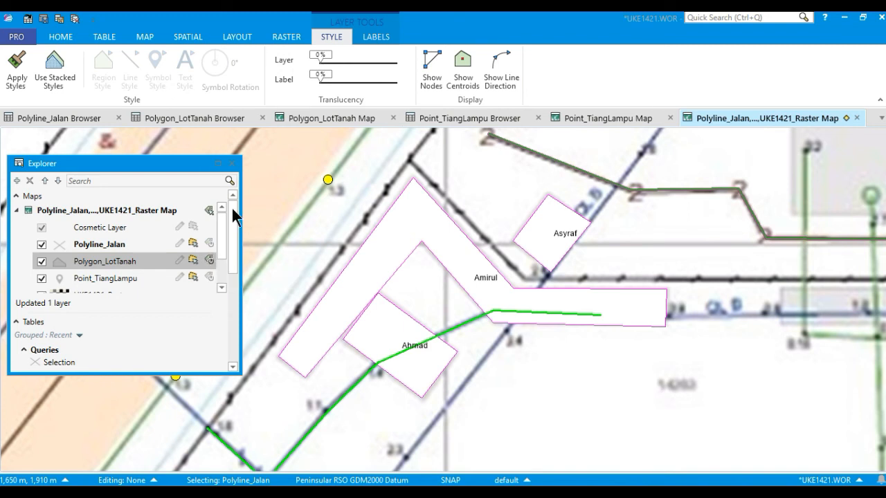
Label the Polygon_LotTanah lots with the No_Lot field
{"action": "left_click", "coordinate": [390, 38]}
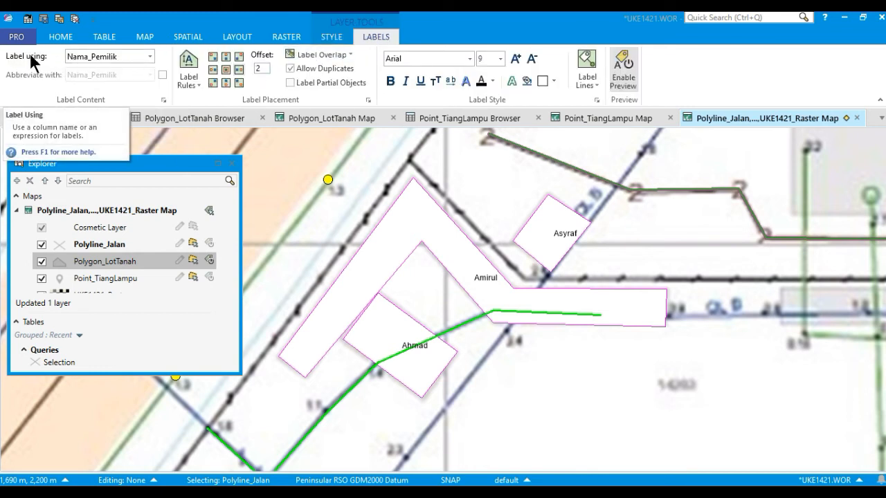
{"action": "left_click", "coordinate": [150, 56]}
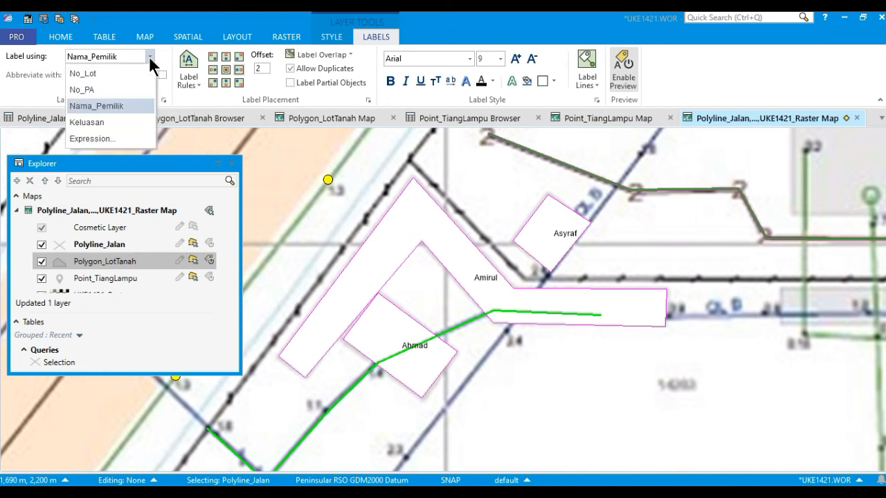
{"action": "left_click", "coordinate": [134, 72]}
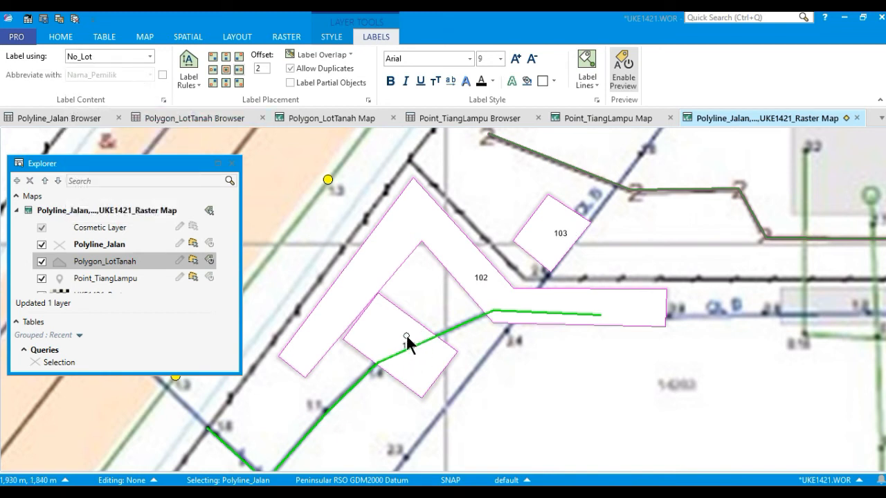
Try No_PA, Nama_Pemilik and Keluasan as the lots' label field, and switch back to No_Lot
{"action": "left_click", "coordinate": [149, 57]}
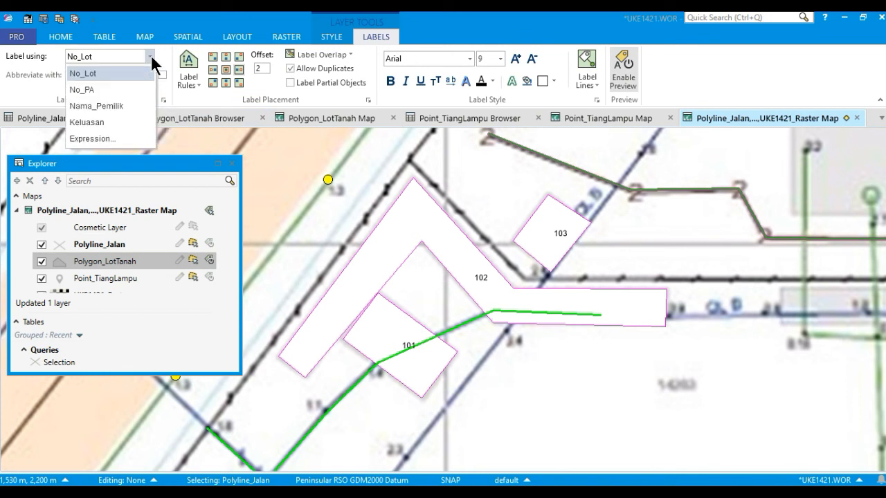
{"action": "left_click", "coordinate": [128, 89]}
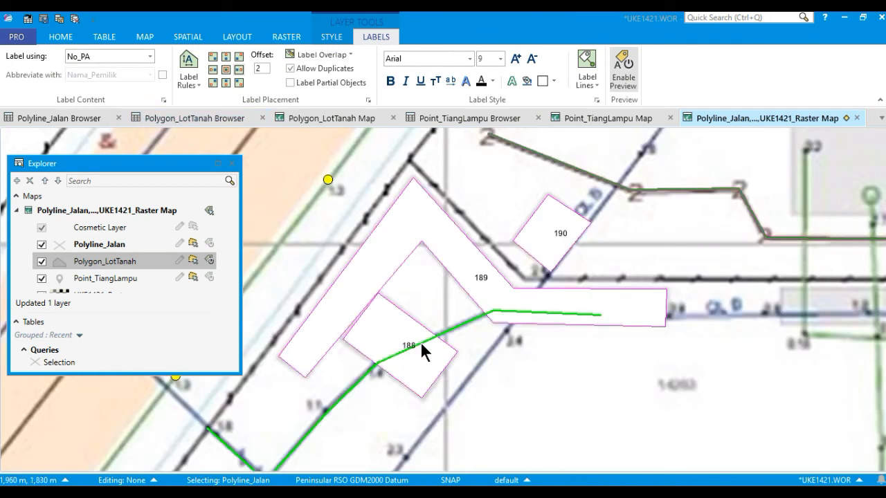
{"action": "left_click", "coordinate": [150, 57]}
{"action": "left_click", "coordinate": [127, 104]}
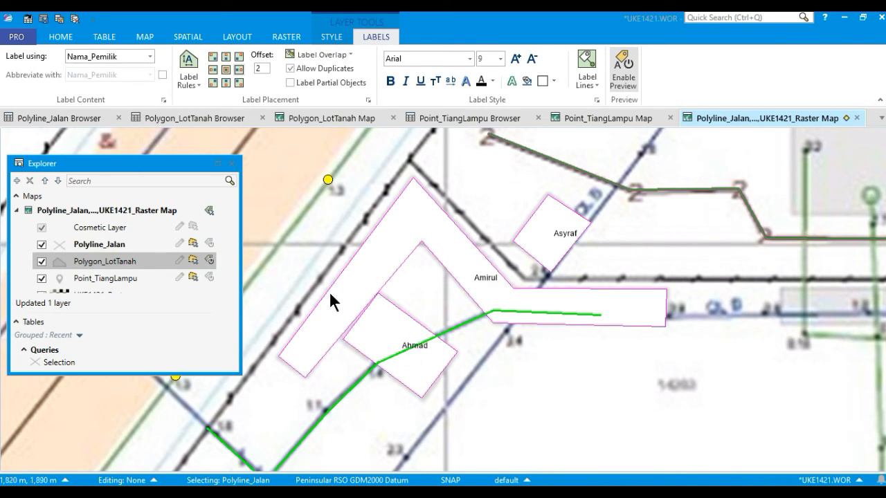
{"action": "left_click", "coordinate": [151, 58]}
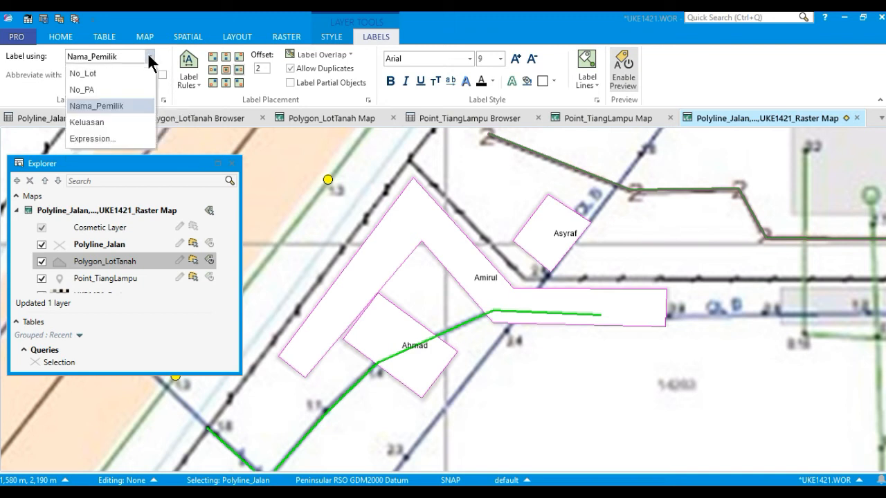
{"action": "left_click", "coordinate": [128, 120]}
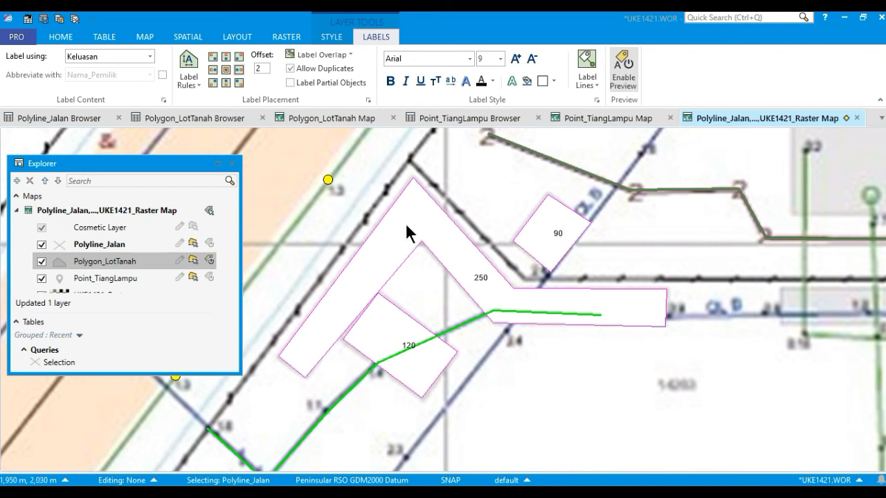
{"action": "left_click", "coordinate": [150, 56]}
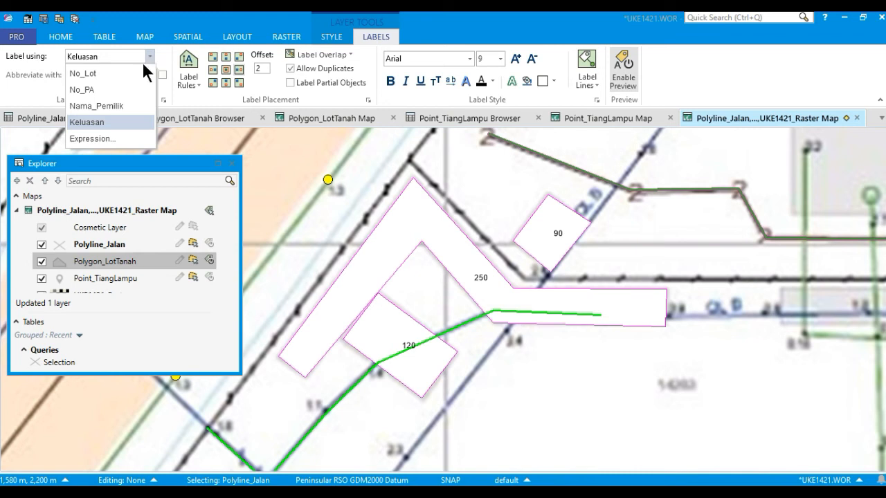
{"action": "left_click", "coordinate": [137, 72]}
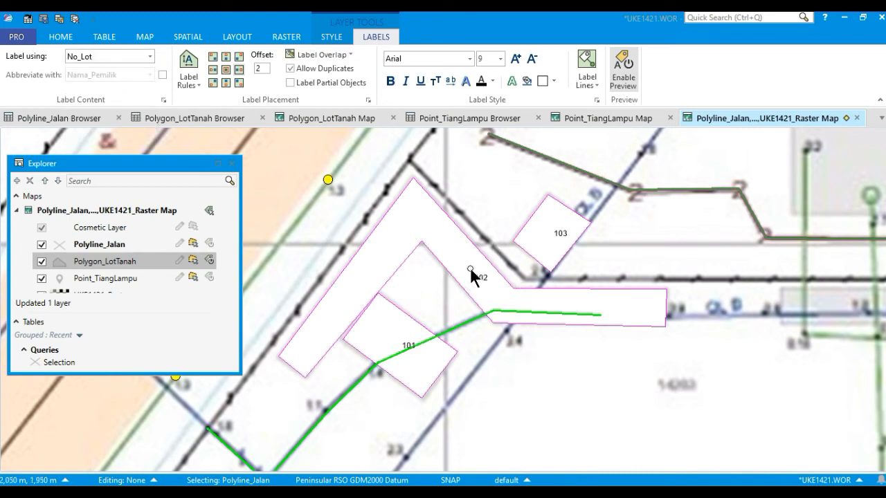
Try the upper-left label placement, center the lot labels on their anchor points, and set the label lines to None
{"action": "left_click", "coordinate": [213, 57]}
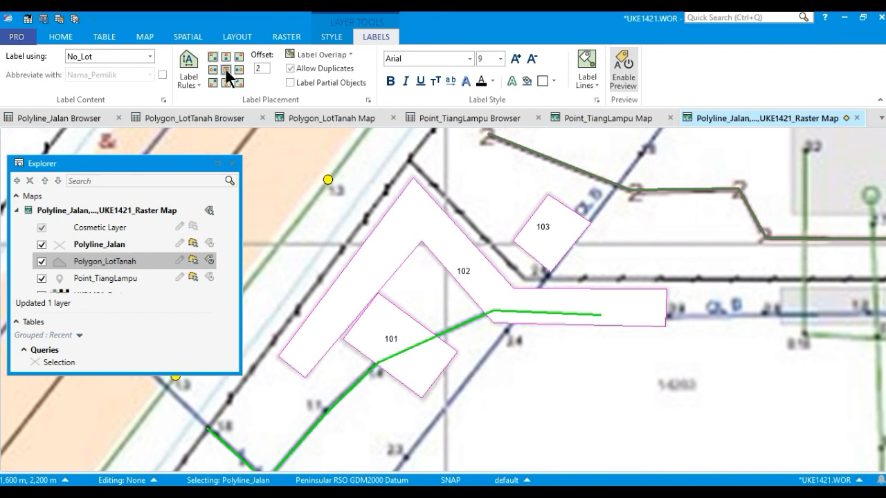
{"action": "left_click", "coordinate": [225, 70]}
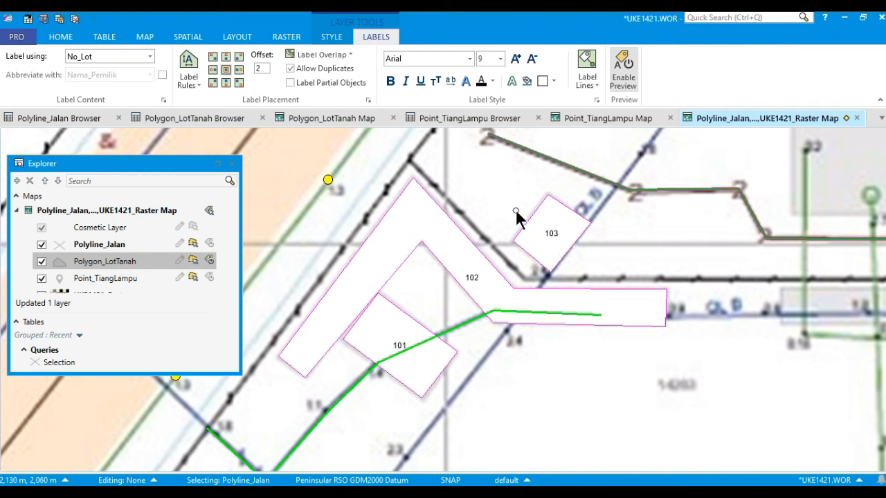
{"action": "left_click", "coordinate": [590, 85]}
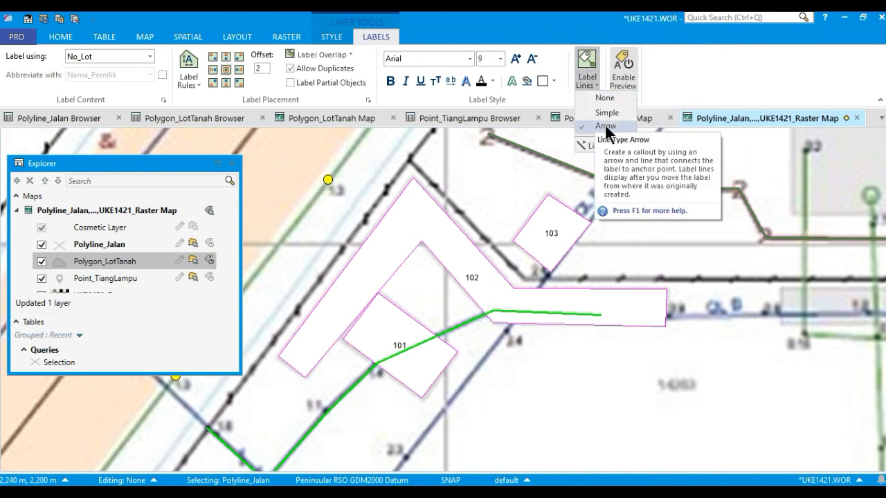
{"action": "left_click", "coordinate": [612, 100]}
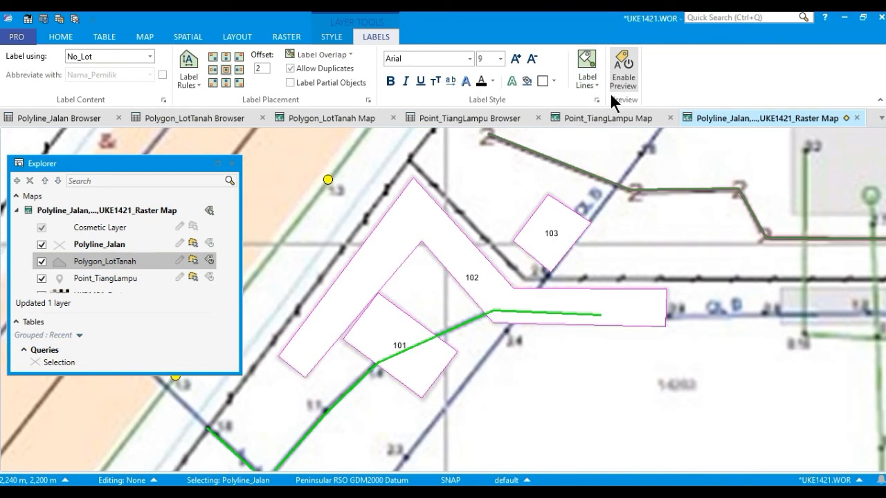
Try Arrow label lines for the Polygon_LotTanah layer and set them back to None
{"action": "left_click", "coordinate": [586, 83]}
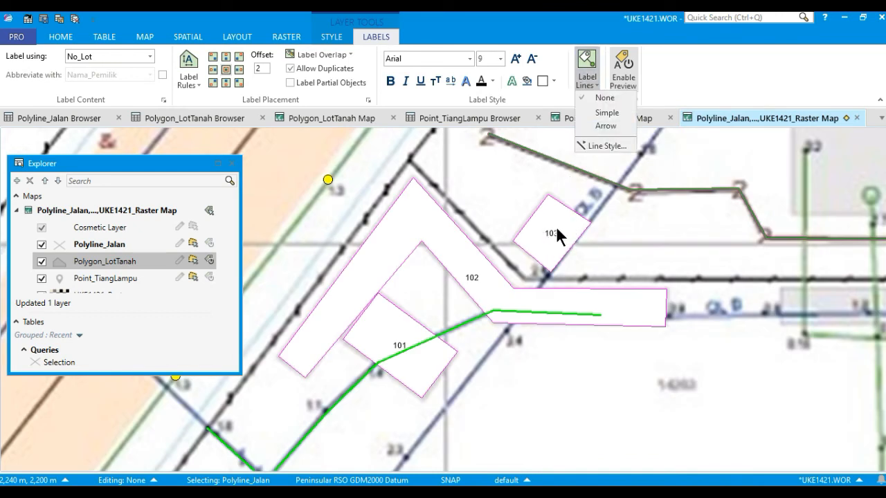
{"action": "left_click", "coordinate": [605, 126]}
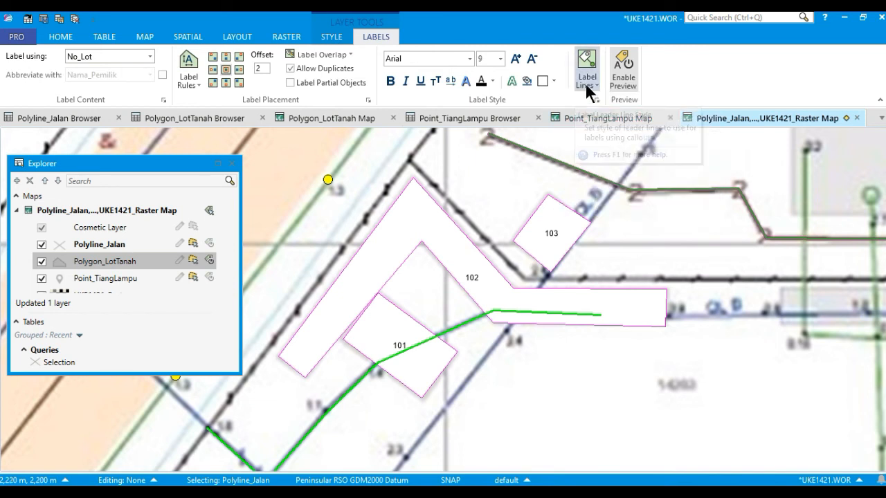
{"action": "left_click", "coordinate": [587, 84]}
{"action": "left_click", "coordinate": [592, 99]}
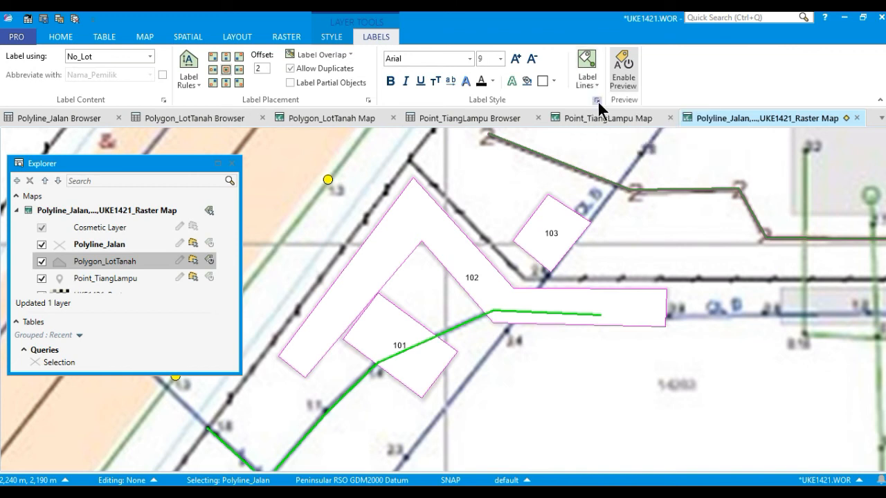
Give only the 103 lot label an Arrow line and move the label outside its polygon, to the upper left
{"action": "left_click", "coordinate": [553, 237]}
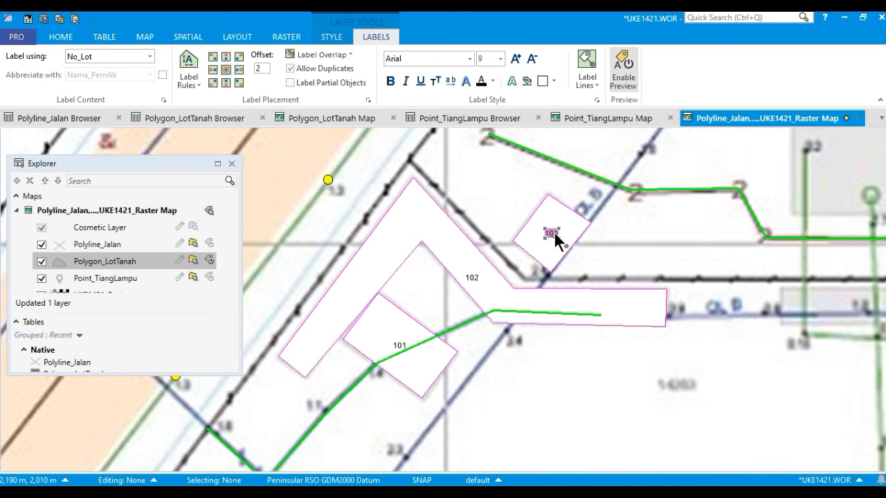
{"action": "left_click", "coordinate": [590, 81]}
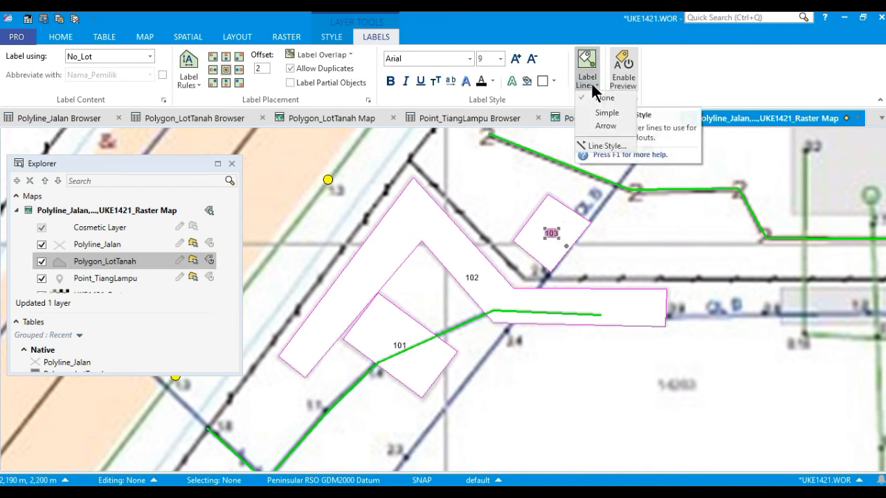
{"action": "left_click", "coordinate": [606, 127]}
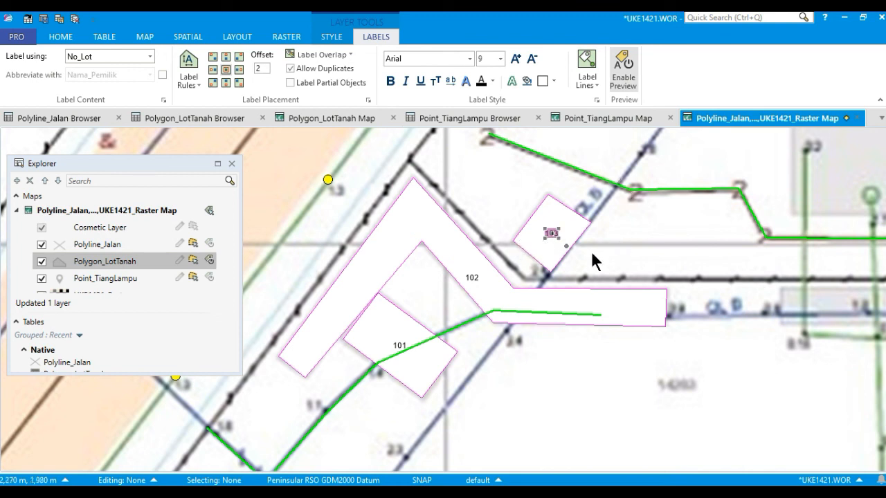
{"action": "left_click_drag", "start_coordinate": [558, 239], "coordinate": [517, 194]}
{"action": "left_click", "coordinate": [559, 180]}
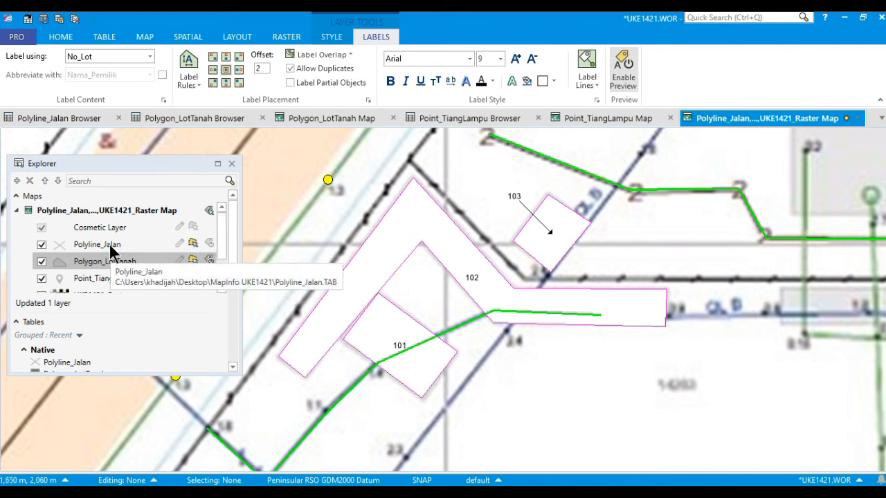
{"action": "left_click_drag", "start_coordinate": [224, 246], "coordinate": [221, 266]}
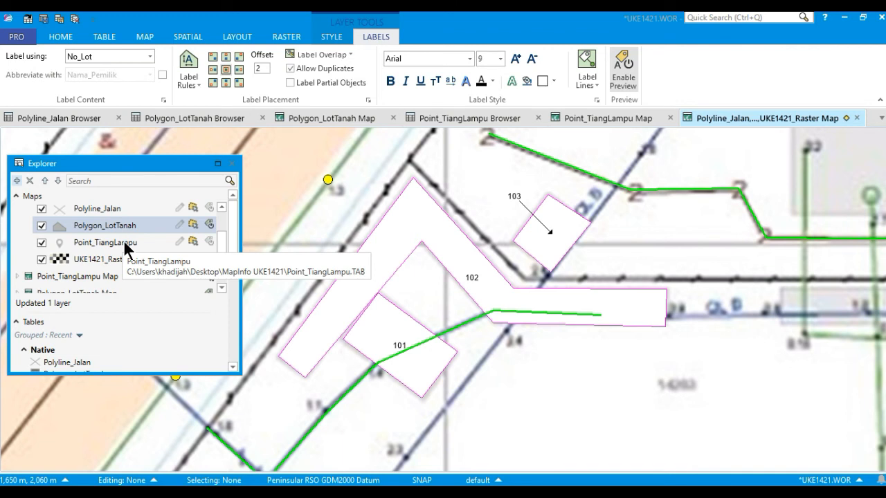
{"action": "left_click_drag", "start_coordinate": [219, 245], "coordinate": [222, 235]}
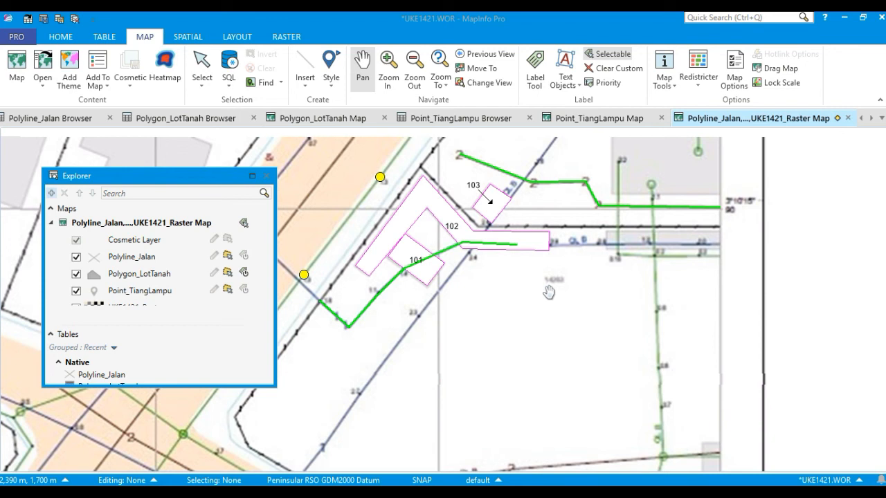
Create a new layout from the Blank Template
{"action": "left_click", "coordinate": [250, 36]}
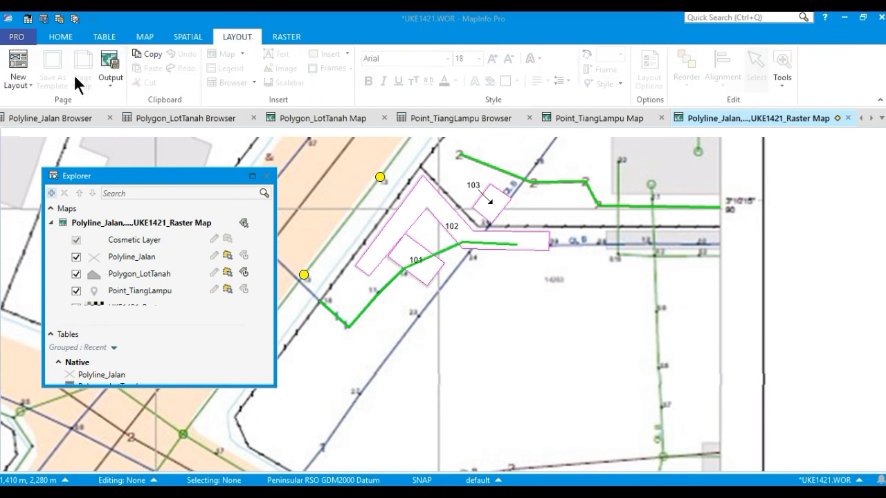
{"action": "left_click", "coordinate": [27, 87]}
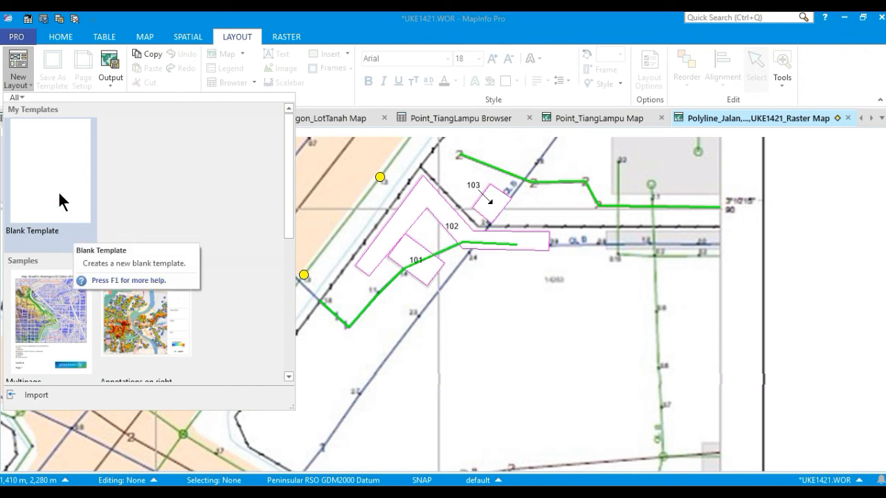
{"action": "left_click", "coordinate": [59, 194]}
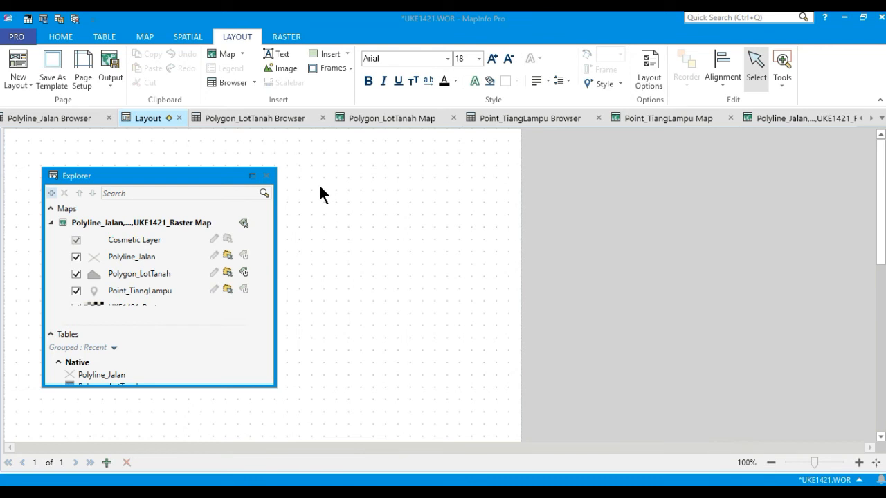
Insert the Polyline_Jalan,...,UKE1421_Raster Map into the blank layout page
{"action": "left_click_drag", "start_coordinate": [195, 179], "coordinate": [693, 163]}
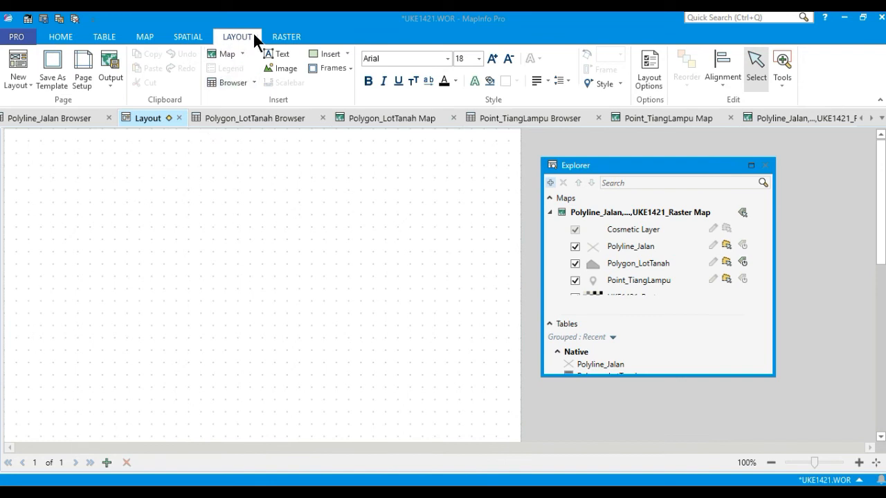
{"action": "left_click", "coordinate": [240, 52]}
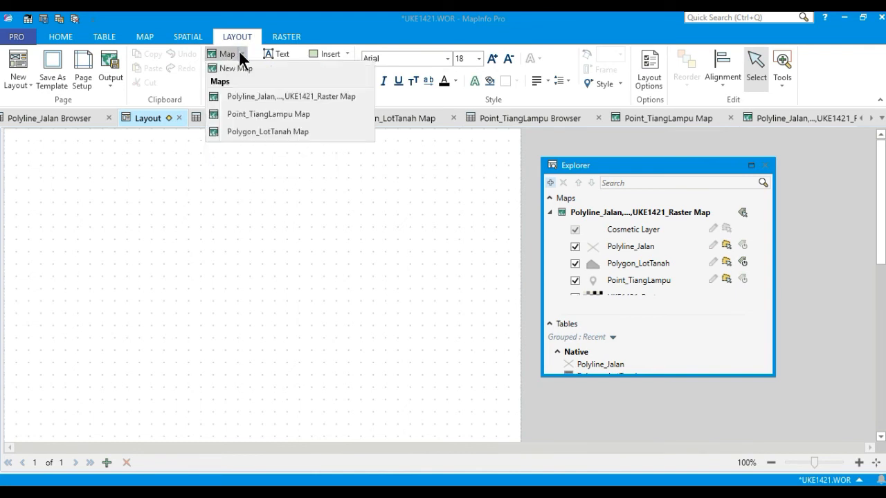
{"action": "left_click", "coordinate": [262, 96]}
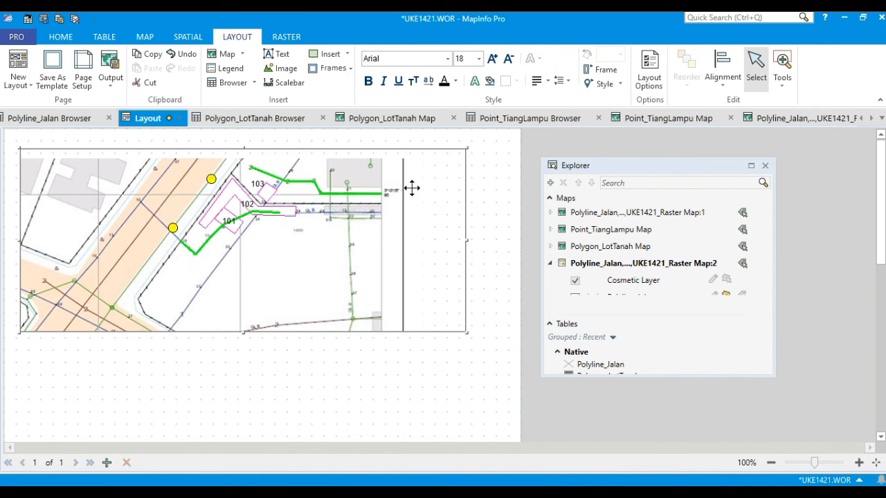
Hide the UKE1421_Raster layer in the map inserted on the layout
{"action": "left_click", "coordinate": [597, 165]}
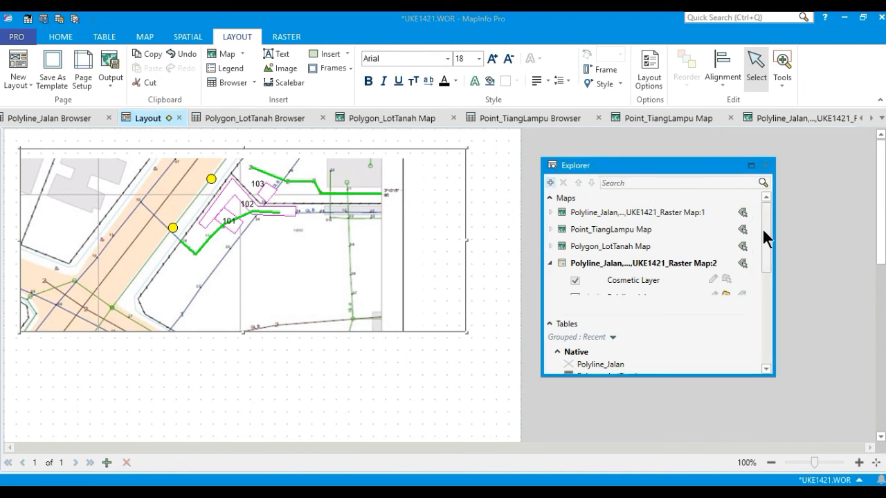
{"action": "left_click_drag", "start_coordinate": [752, 229], "coordinate": [752, 261]}
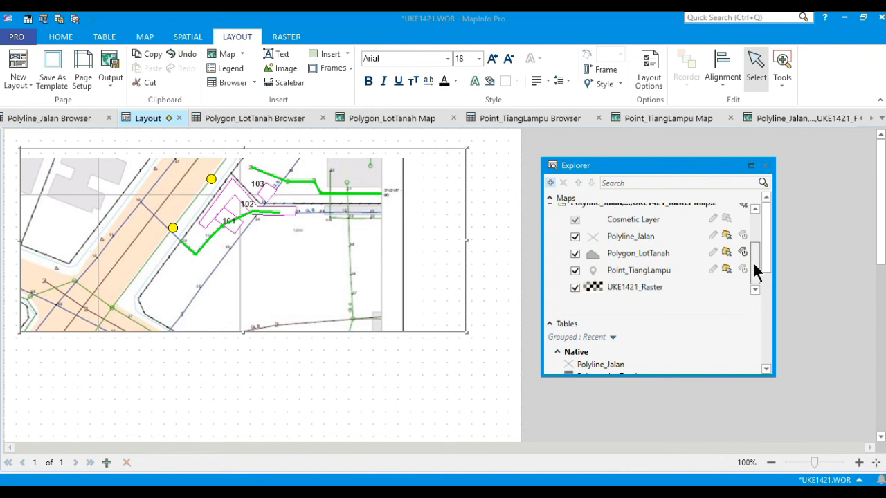
{"action": "left_click", "coordinate": [575, 286]}
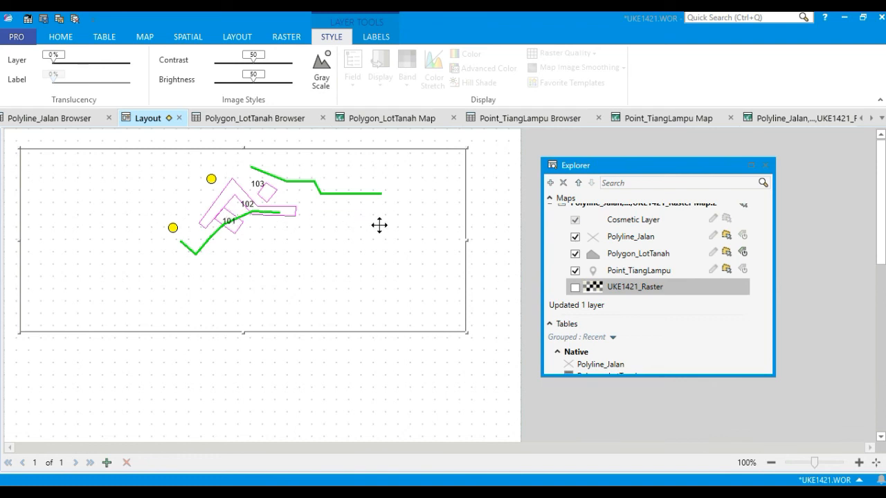
Activate the layout's map frame and fit its view to All Layers
{"action": "left_click", "coordinate": [421, 179]}
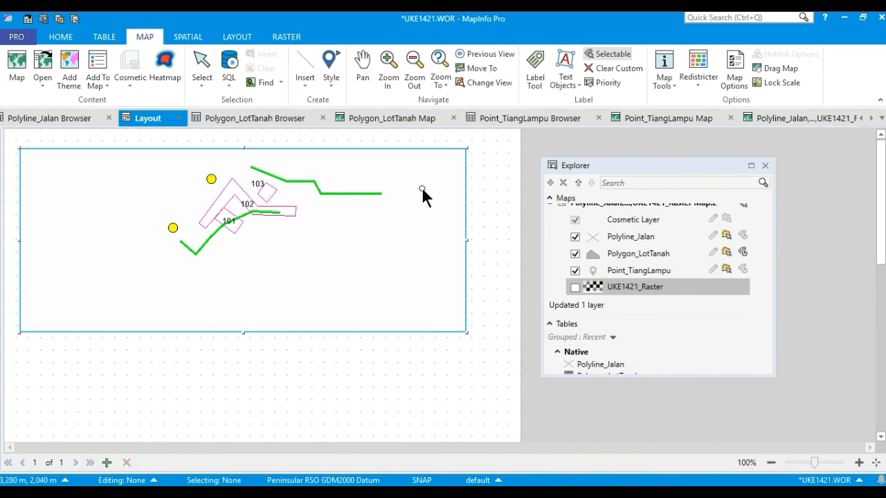
{"action": "right_click", "coordinate": [422, 189]}
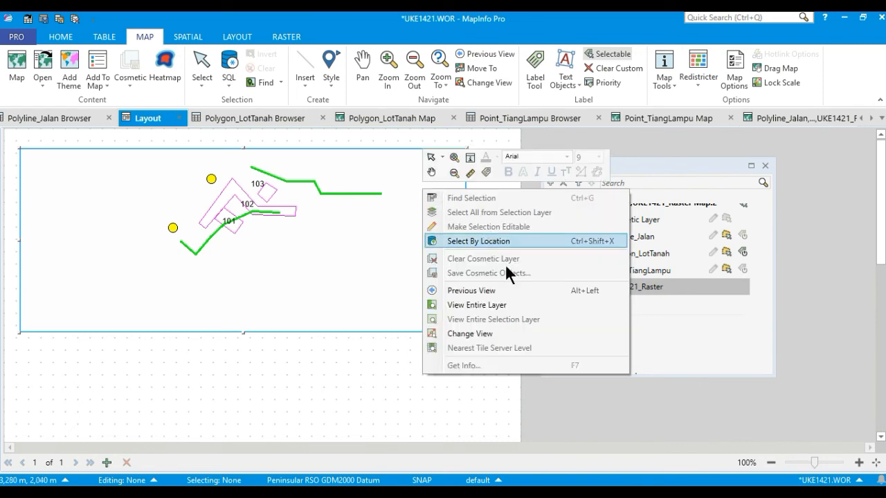
{"action": "left_click", "coordinate": [521, 310]}
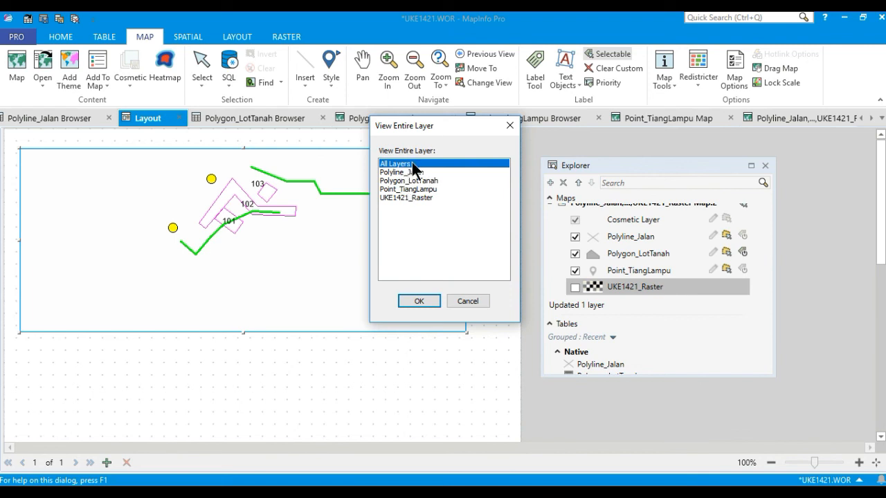
{"action": "left_click", "coordinate": [424, 301]}
Fit the map view to the entire Polyline_Jalan layer and enlarge the map frame to nearly the full page width
{"action": "right_click", "coordinate": [353, 216]}
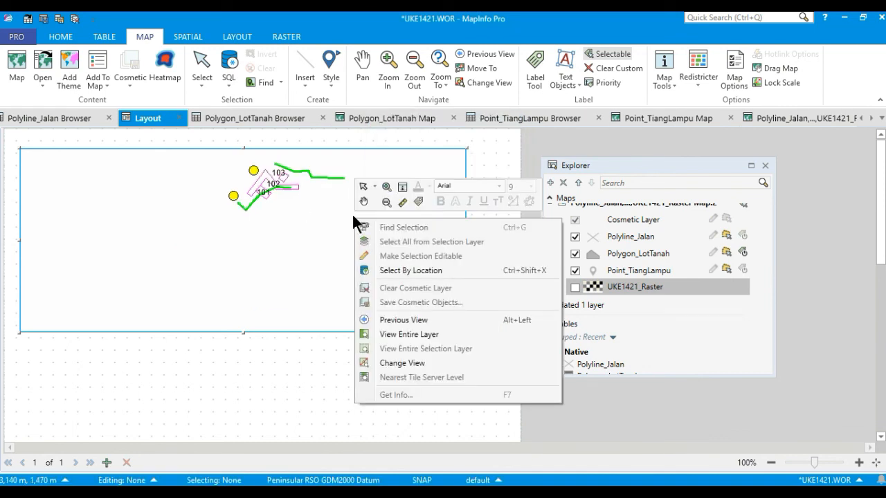
{"action": "left_click", "coordinate": [432, 335]}
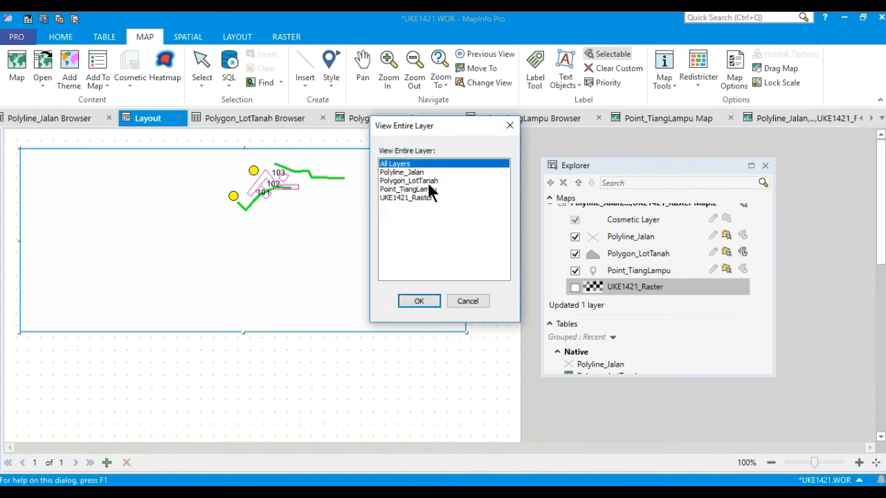
{"action": "left_click", "coordinate": [428, 301]}
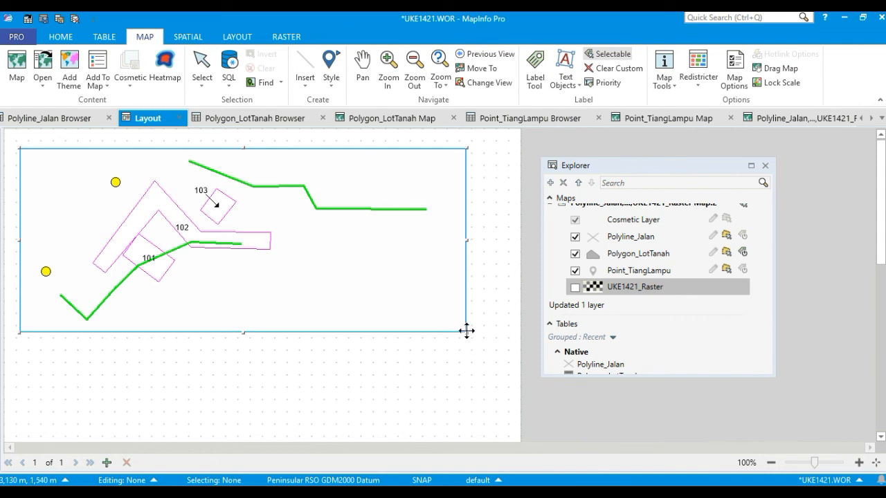
{"action": "left_click_drag", "start_coordinate": [466, 330], "coordinate": [503, 343]}
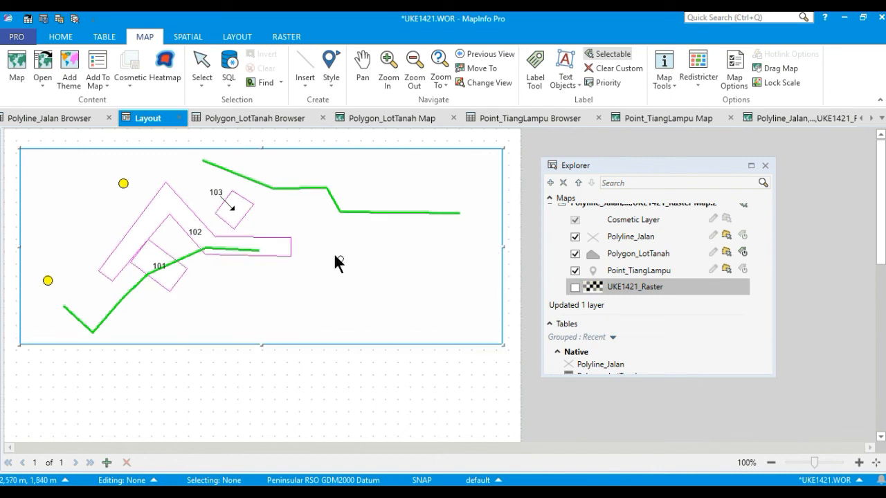
Check the layout's page setup and keep A4 paper in Portrait orientation with zero margins
{"action": "left_click", "coordinate": [236, 36]}
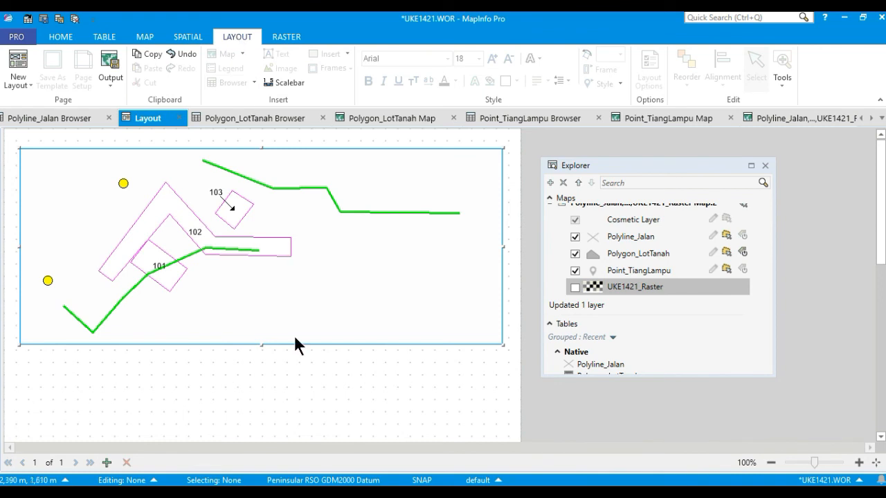
{"action": "left_click", "coordinate": [308, 354]}
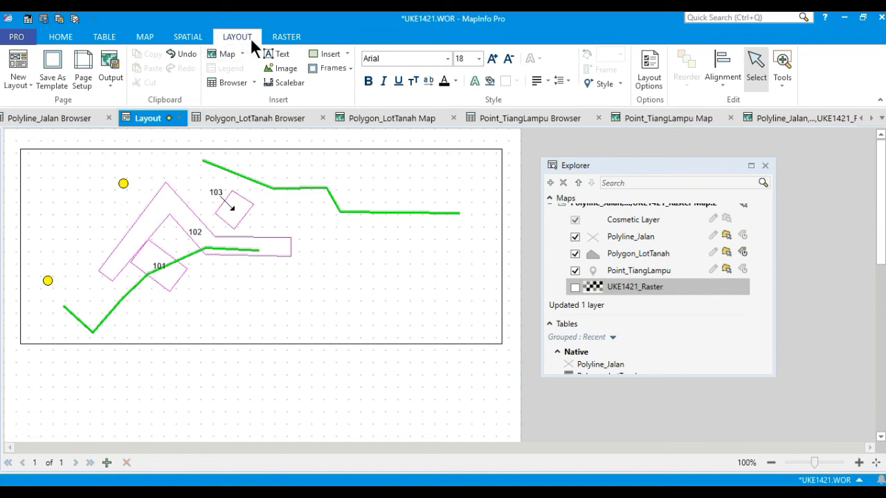
{"action": "left_click", "coordinate": [83, 81]}
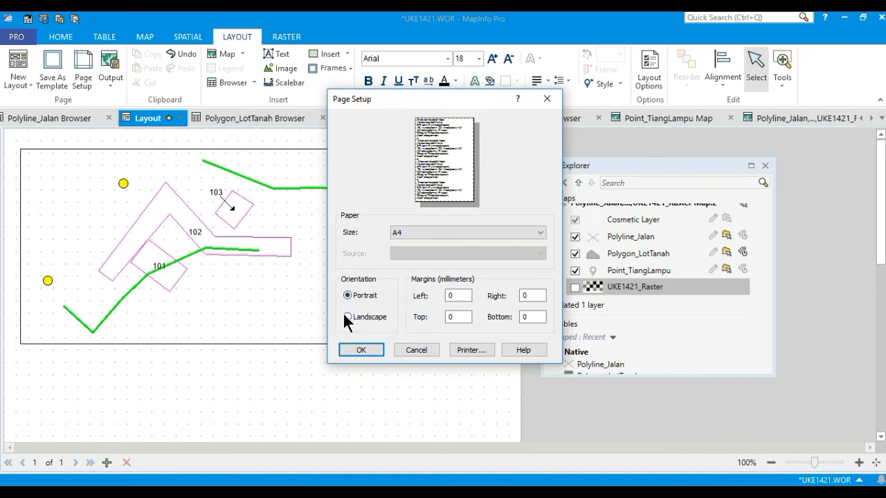
{"action": "left_click", "coordinate": [373, 349]}
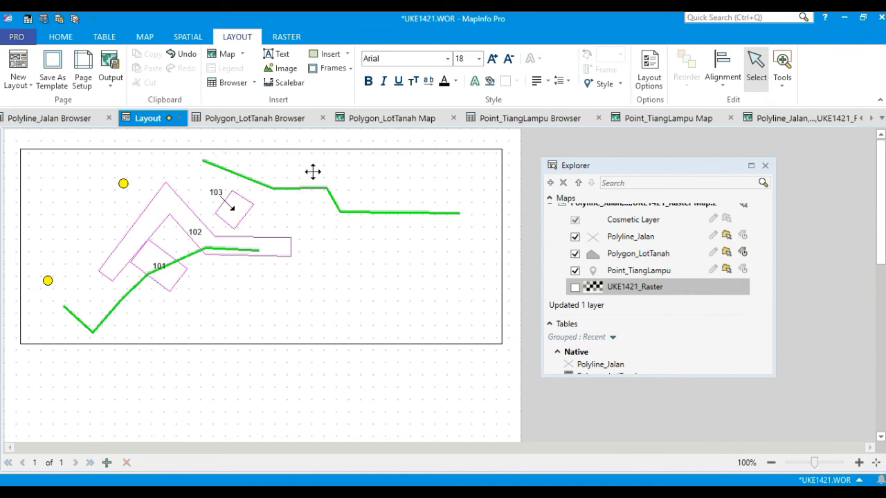
Start a thematic map for the layout's map frame using the Region Ranges Default template
{"action": "left_click", "coordinate": [407, 171]}
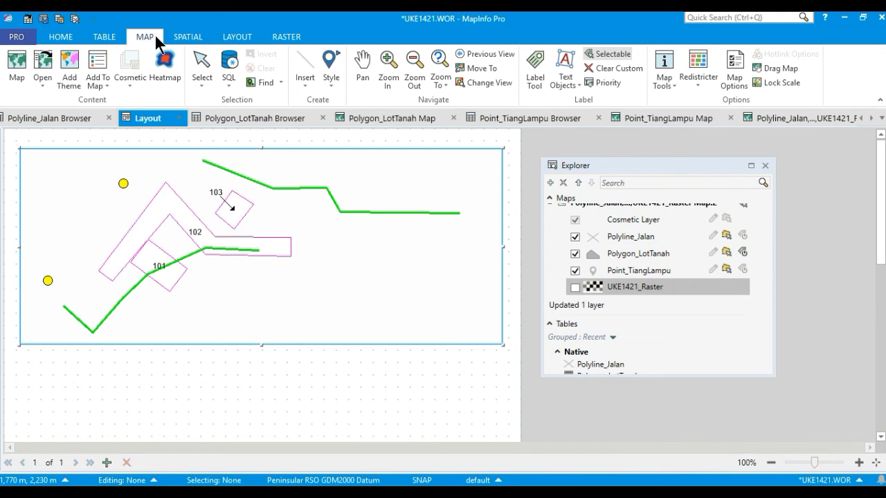
{"action": "left_click", "coordinate": [71, 82]}
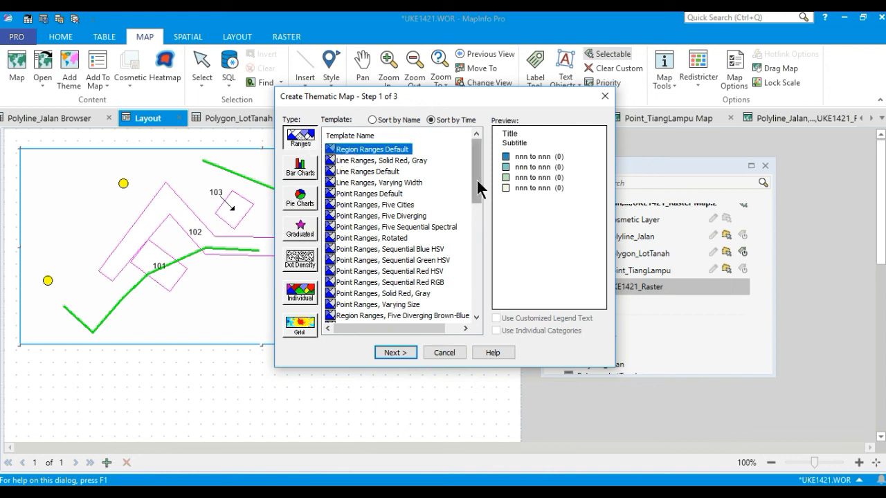
{"action": "left_click_drag", "start_coordinate": [477, 181], "coordinate": [478, 184]}
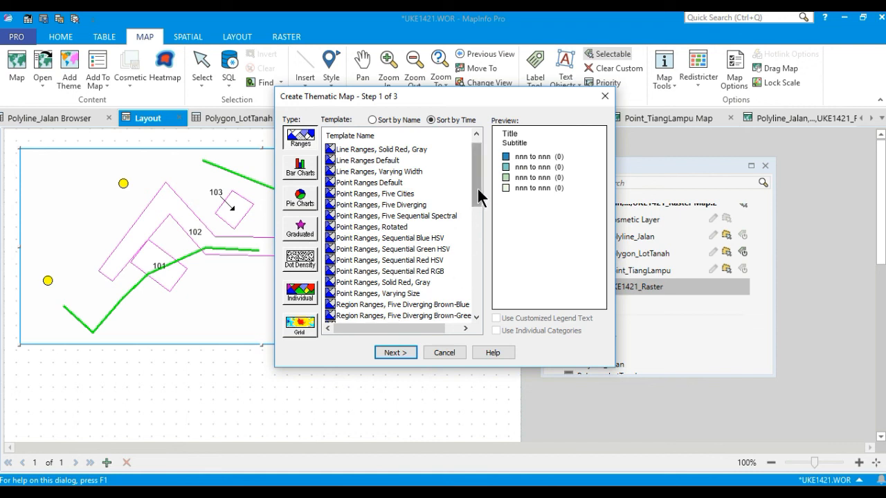
{"action": "left_click_drag", "start_coordinate": [482, 198], "coordinate": [479, 172]}
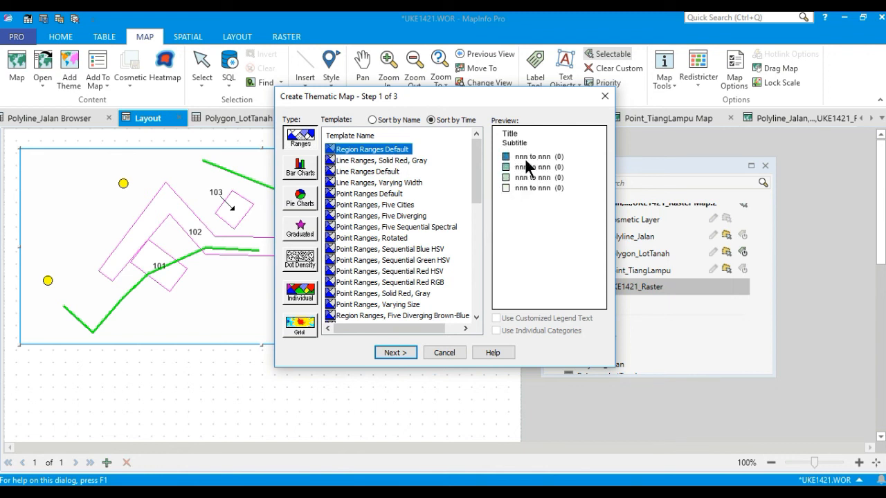
{"action": "left_click", "coordinate": [395, 352]}
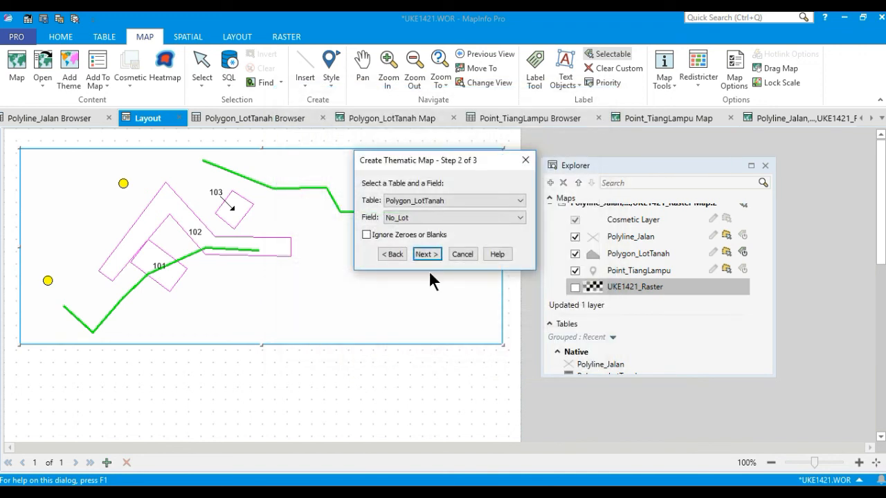
Base the theme on the Keluasan field of the Polygon_LotTanah table, ignoring zeroes or blanks
{"action": "left_click", "coordinate": [453, 196]}
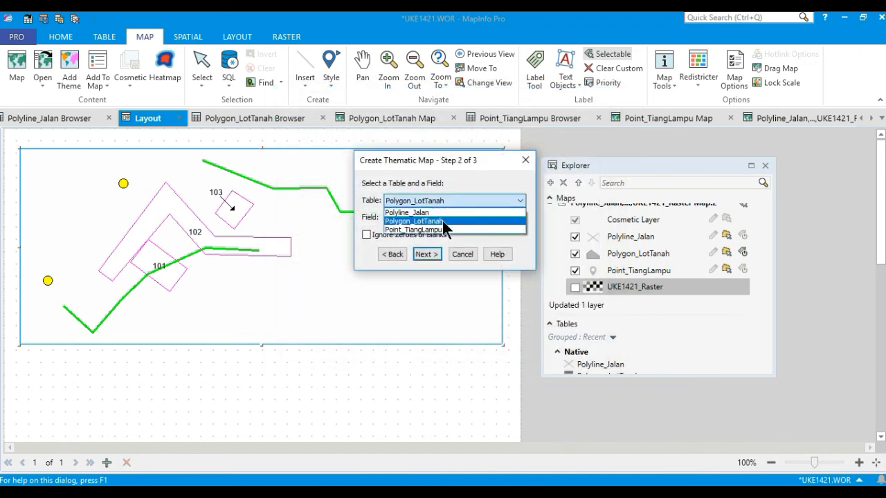
{"action": "left_click", "coordinate": [442, 220]}
{"action": "left_click", "coordinate": [441, 214]}
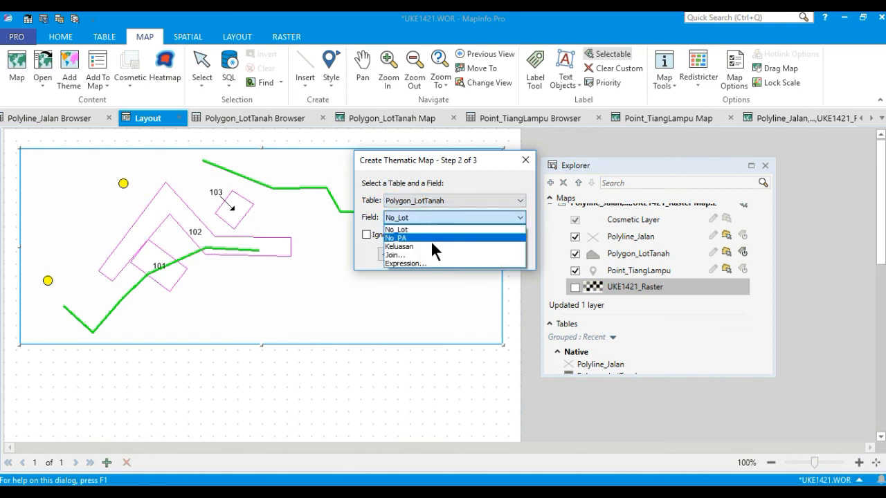
{"action": "left_click", "coordinate": [437, 246]}
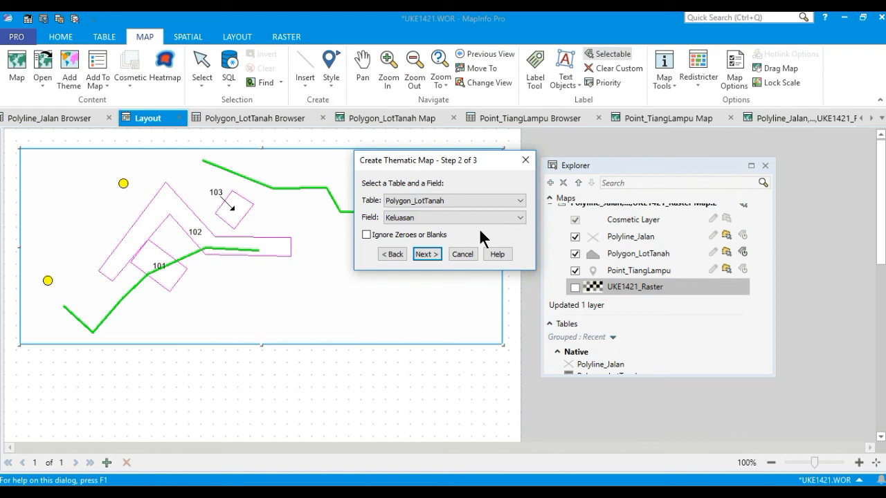
{"action": "left_click", "coordinate": [367, 235]}
{"action": "left_click", "coordinate": [427, 254]}
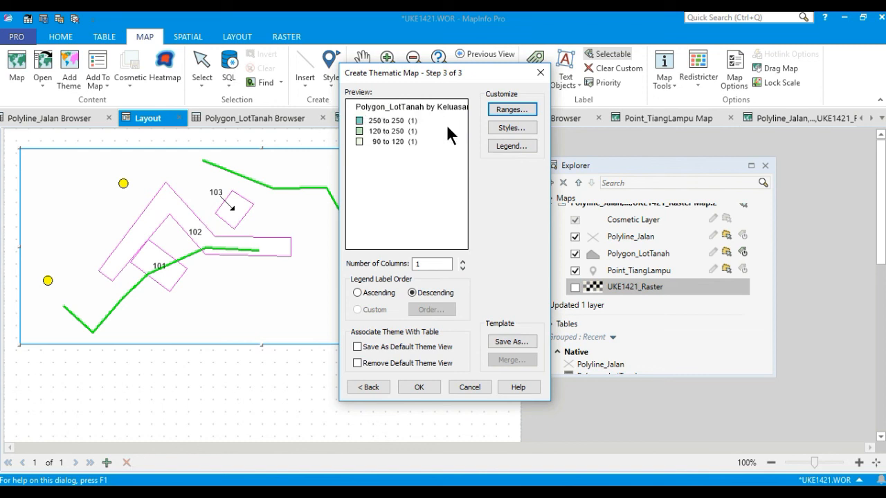
Review the theme's range, style and legend customization settings, keeping the defaults
{"action": "left_click", "coordinate": [508, 109]}
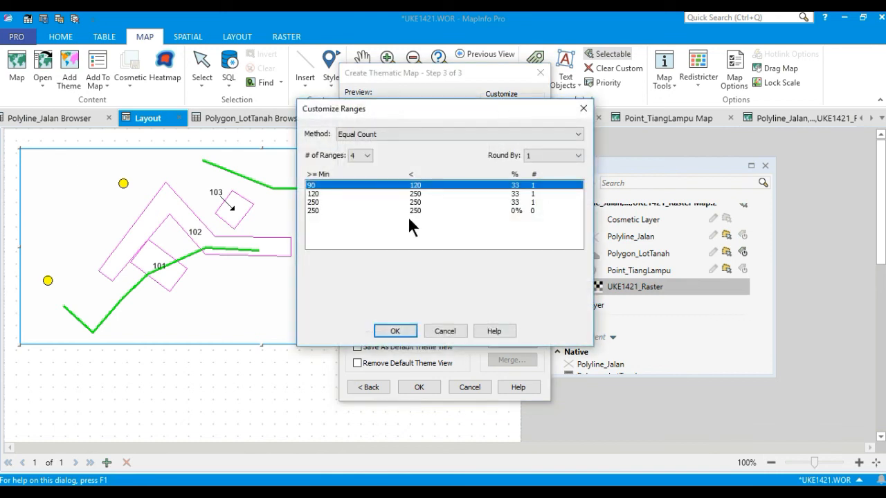
{"action": "left_click", "coordinate": [407, 329]}
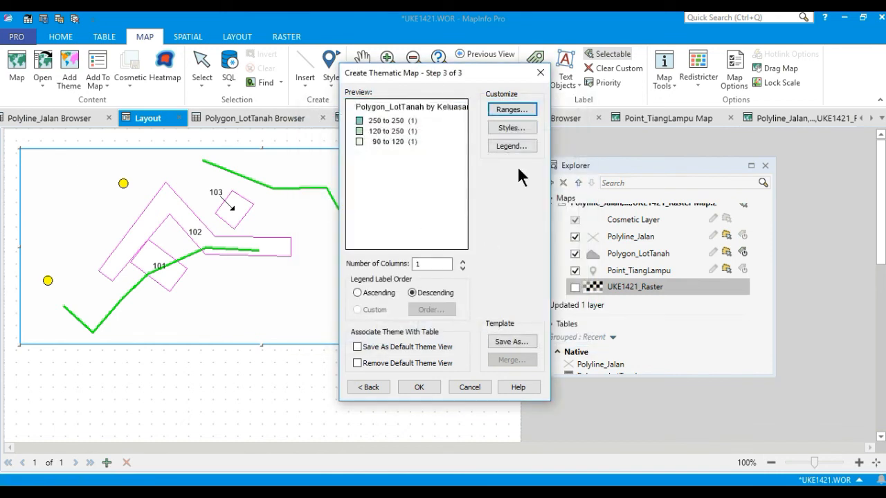
{"action": "left_click", "coordinate": [515, 128]}
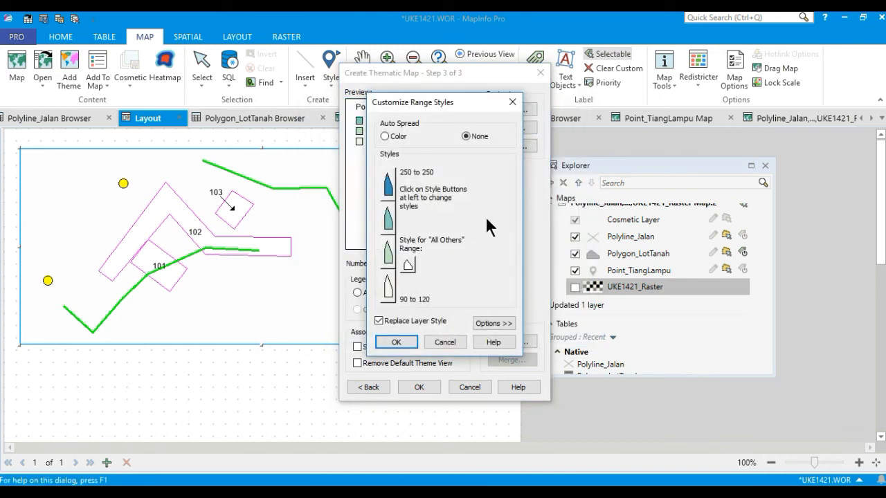
{"action": "left_click", "coordinate": [407, 339]}
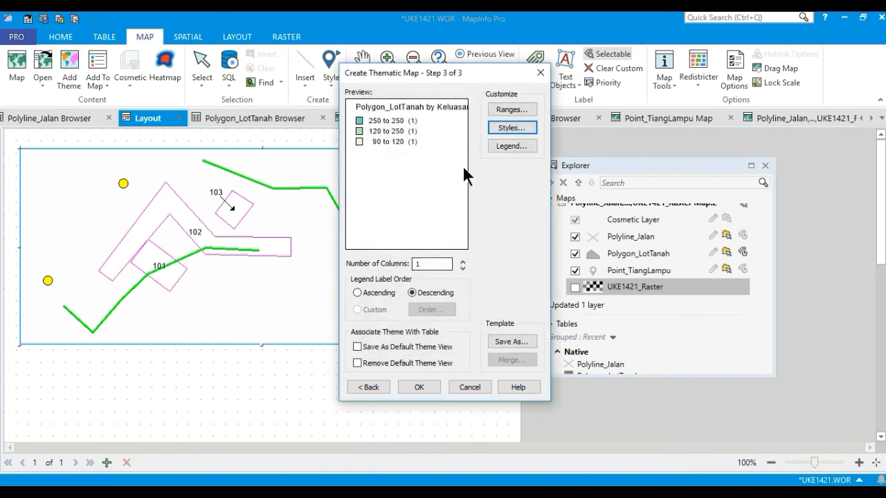
{"action": "left_click", "coordinate": [513, 147]}
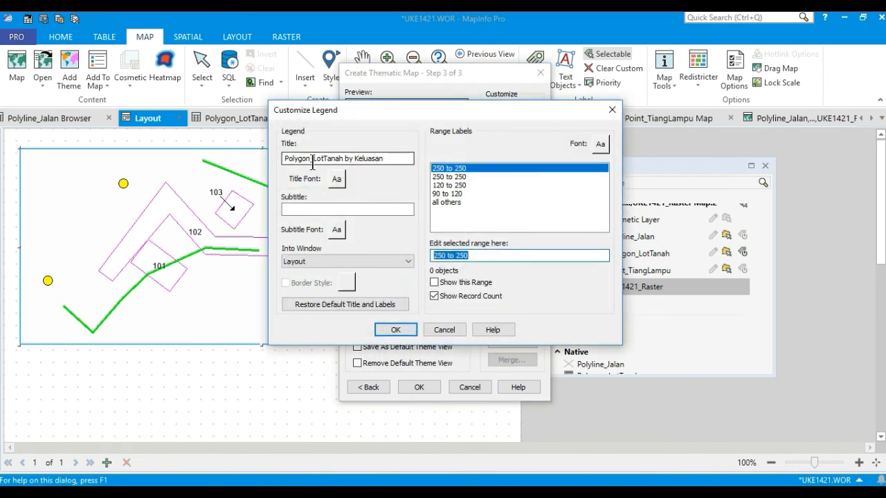
{"action": "mouse_move", "coordinate": [284, 159]}
{"action": "left_mouse_down"}
{"action": "mouse_move", "coordinate": [391, 158]}
{"action": "mouse_move", "coordinate": [281, 158]}
{"action": "left_mouse_up"}
{"action": "left_click", "coordinate": [392, 159]}
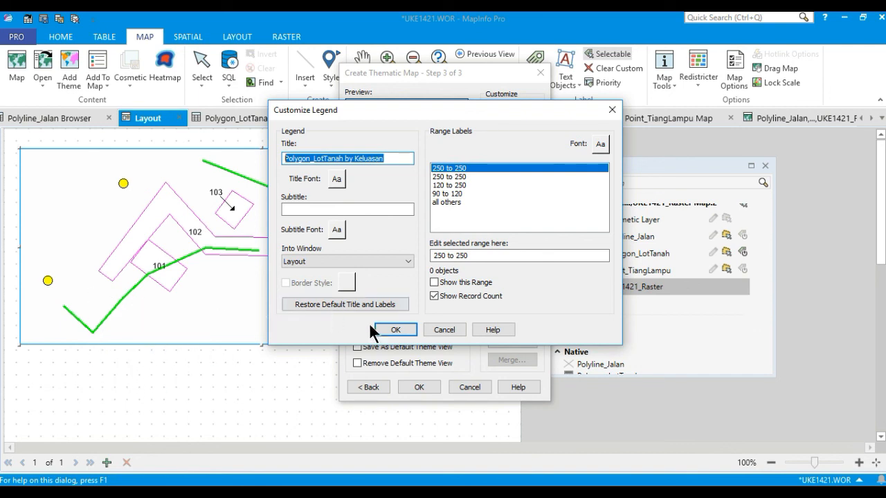
{"action": "left_click", "coordinate": [395, 329]}
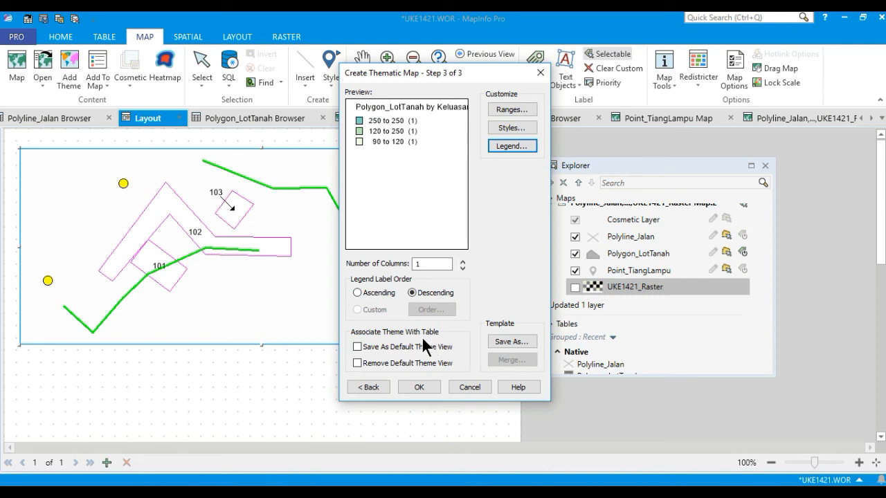
Create the Keluasan thematic map and move its legend onto the page, just below the map frame's lower-left corner
{"action": "left_click", "coordinate": [418, 386]}
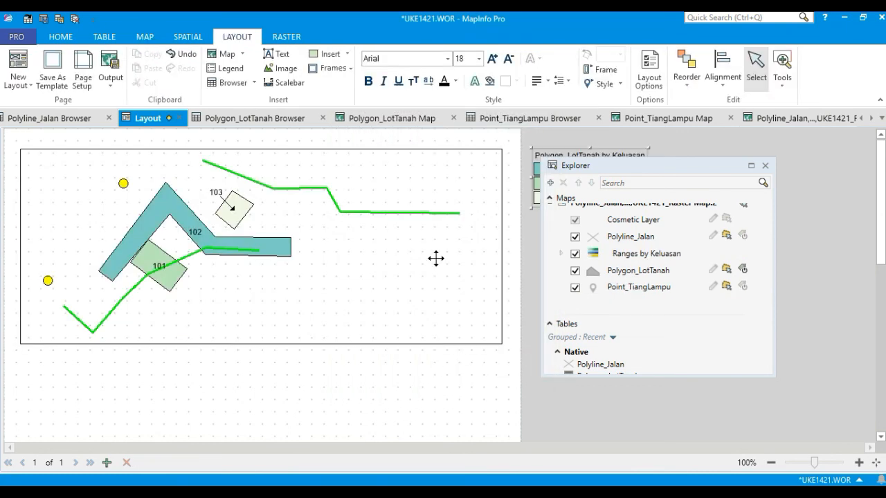
{"action": "left_click_drag", "start_coordinate": [603, 165], "coordinate": [640, 222]}
{"action": "left_click_drag", "start_coordinate": [605, 151], "coordinate": [112, 354]}
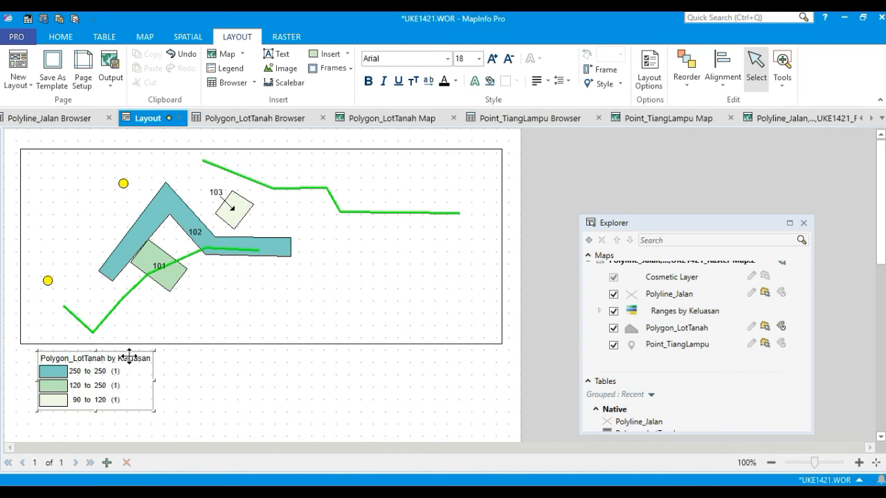
Review the frame properties of the Keluasan legend, keeping its title, sample sizes and range labels
{"action": "left_click", "coordinate": [182, 360]}
{"action": "left_click", "coordinate": [116, 359]}
{"action": "double_click", "coordinate": [116, 358]}
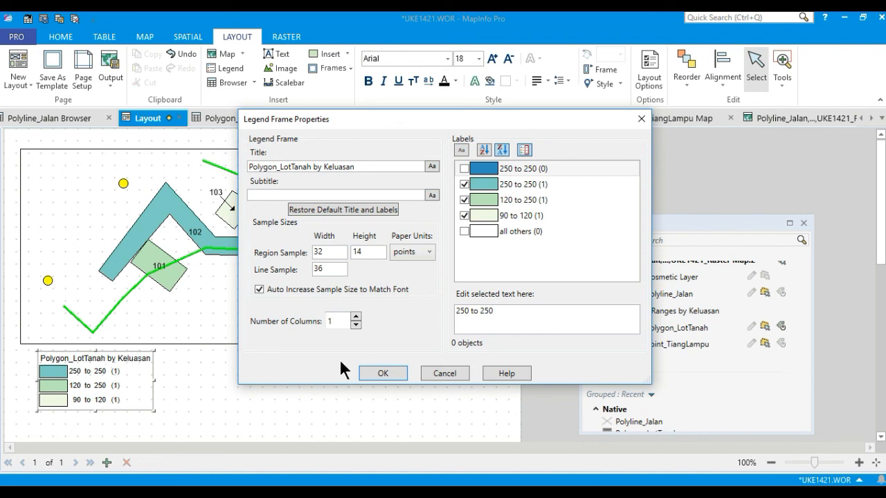
{"action": "left_click", "coordinate": [442, 372]}
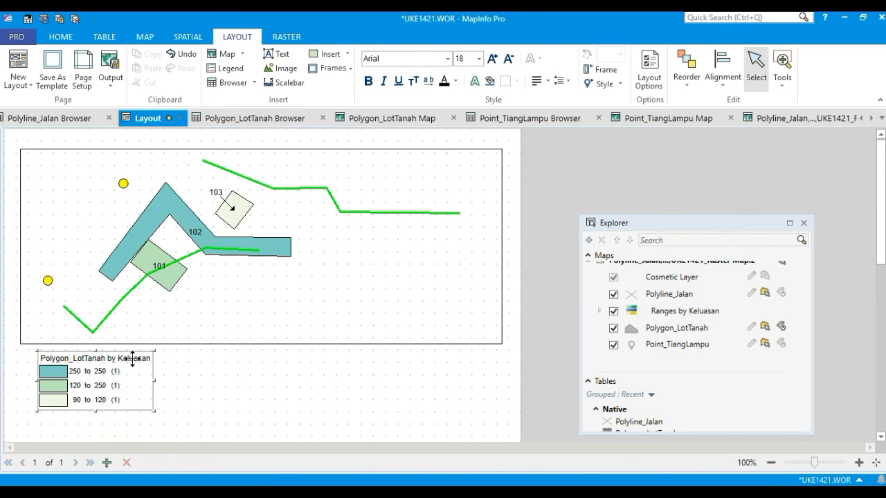
{"action": "double_click", "coordinate": [132, 358]}
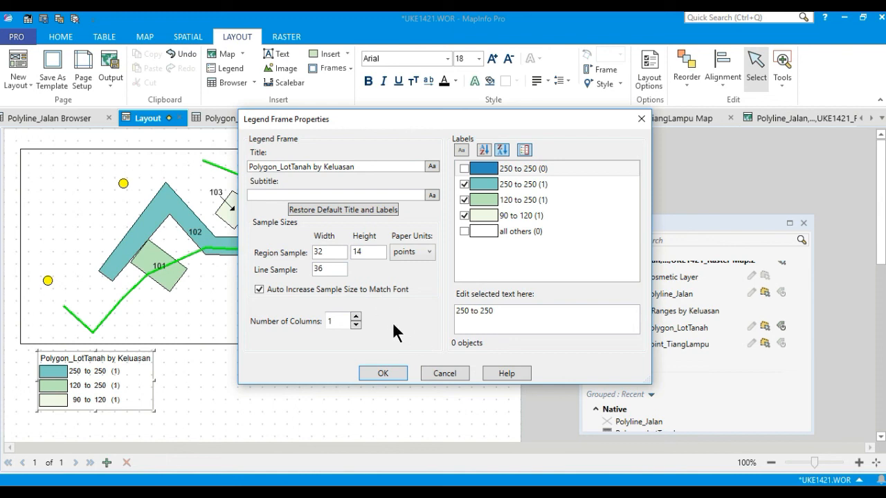
{"action": "left_click", "coordinate": [383, 373]}
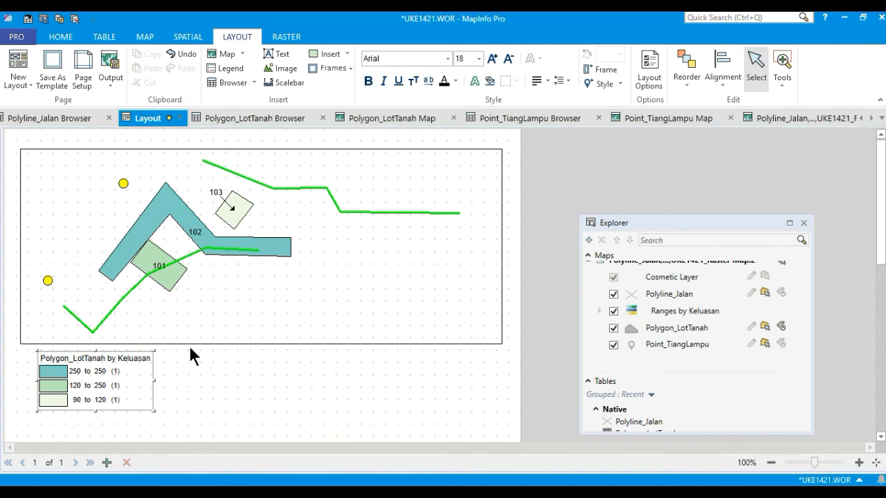
{"action": "left_click", "coordinate": [75, 211]}
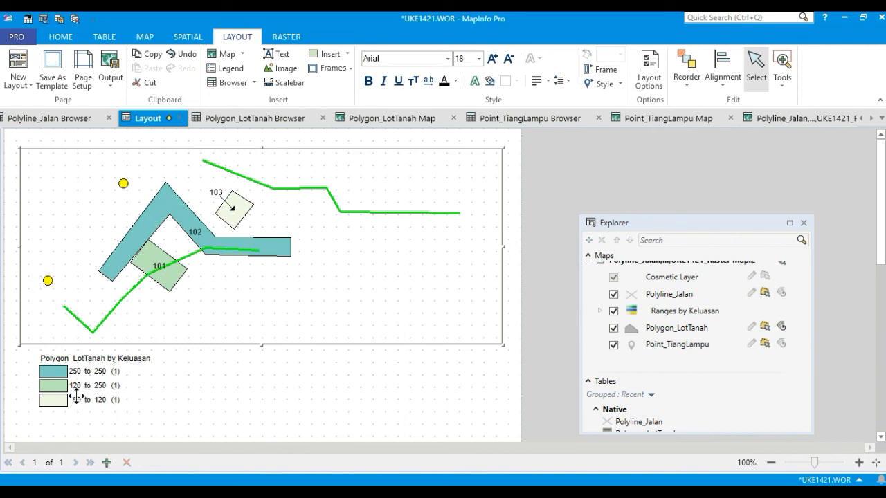
{"action": "left_click", "coordinate": [205, 380]}
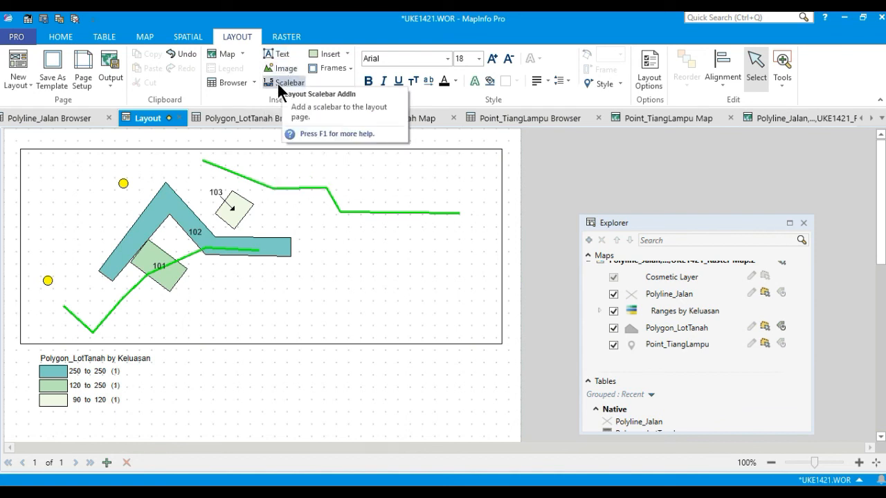
{"action": "left_click", "coordinate": [329, 57]}
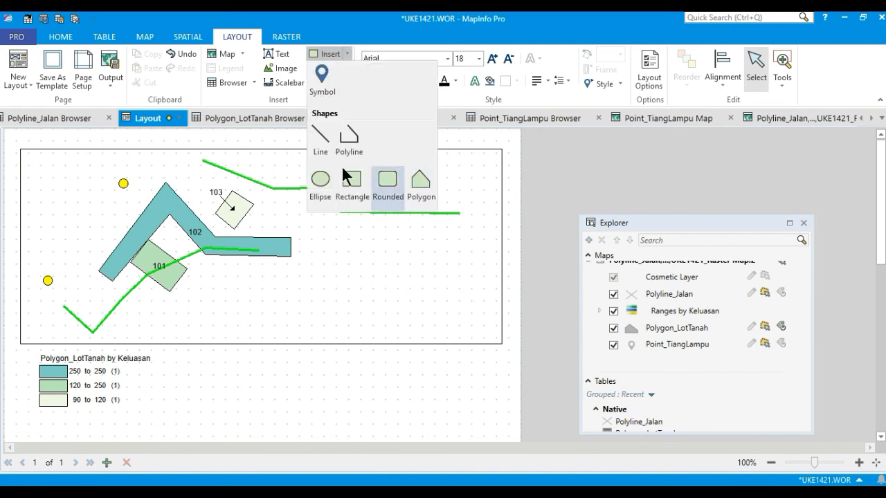
{"action": "left_click", "coordinate": [348, 58]}
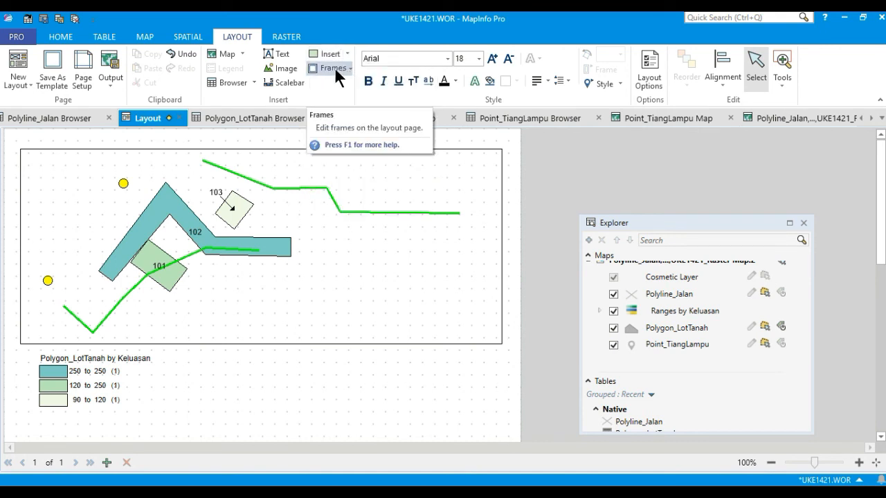
Add the text "Peta Tematik" below the map frame, between the legend and the page's right edge
{"action": "left_click", "coordinate": [277, 55]}
{"action": "left_click", "coordinate": [200, 377]}
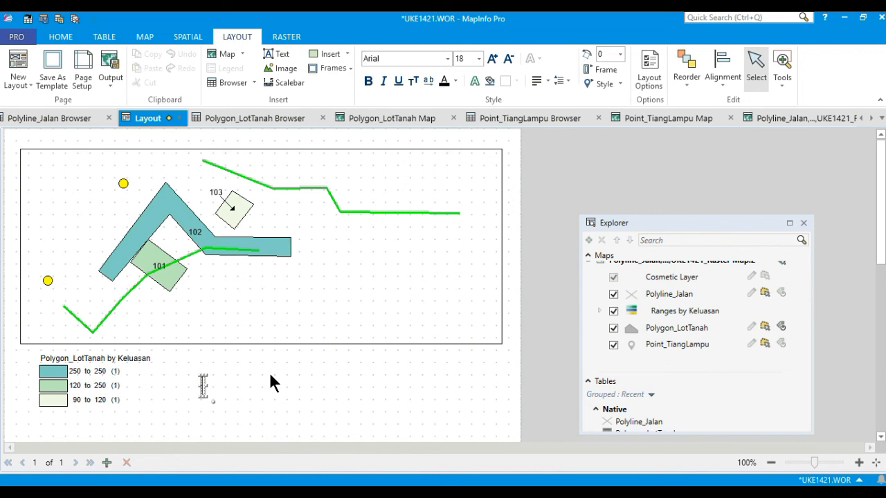
{"action": "type", "text": "Pe"}
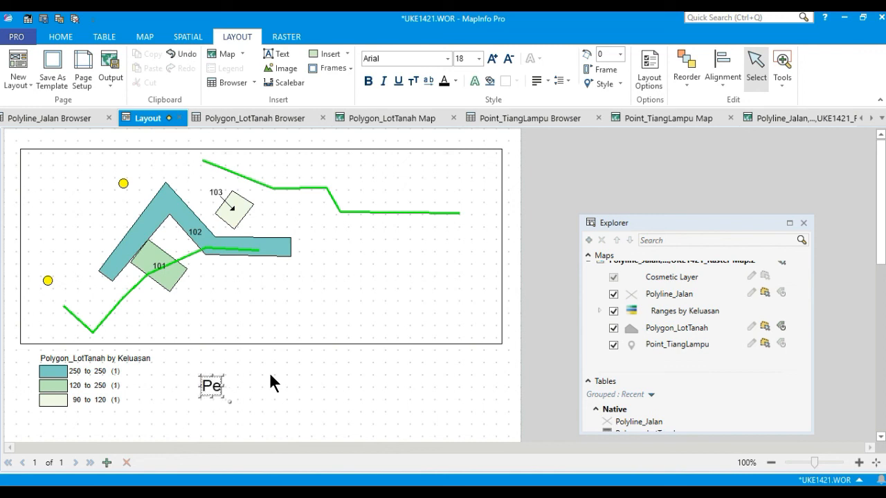
{"action": "type", "text": "ta Tem"}
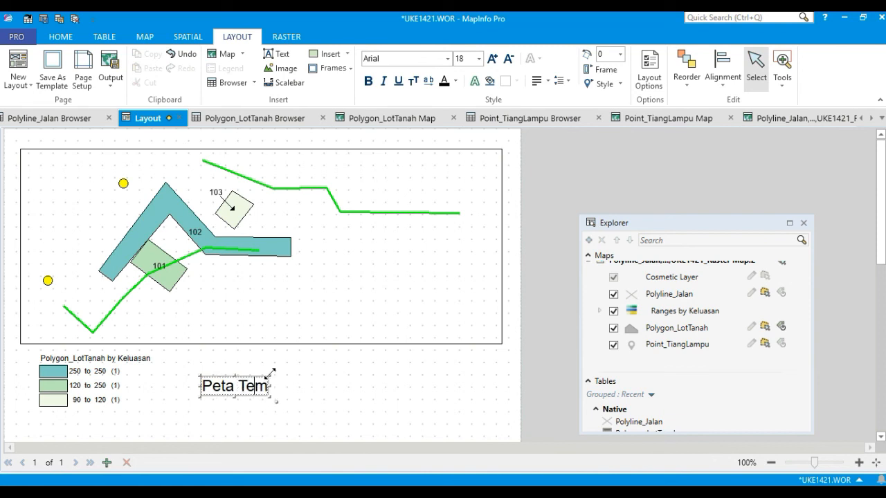
{"action": "type", "text": "atikk"}
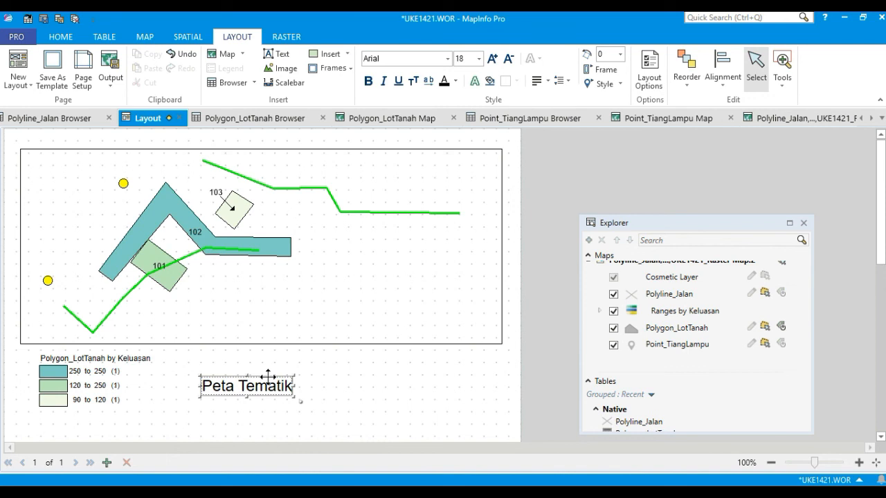
{"action": "left_click_drag", "start_coordinate": [268, 376], "coordinate": [291, 362]}
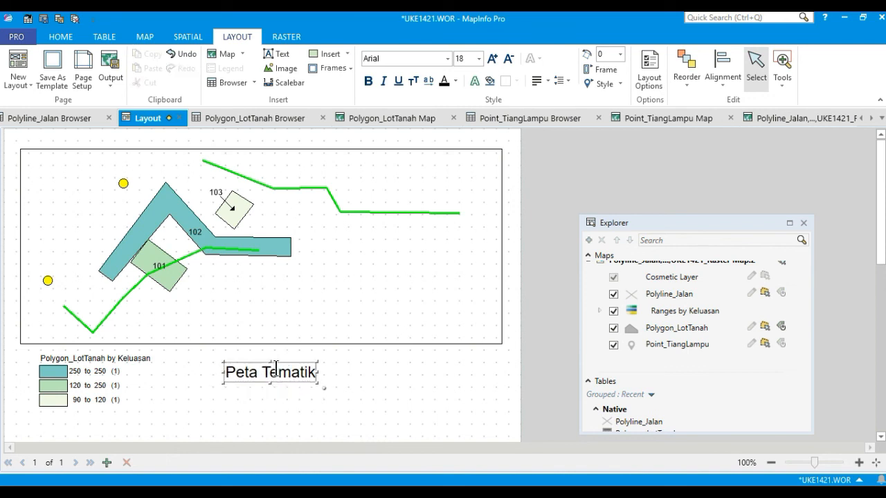
Set the Peta Tematik text to font size 20 and shift it slightly toward the legend
{"action": "left_click", "coordinate": [478, 59]}
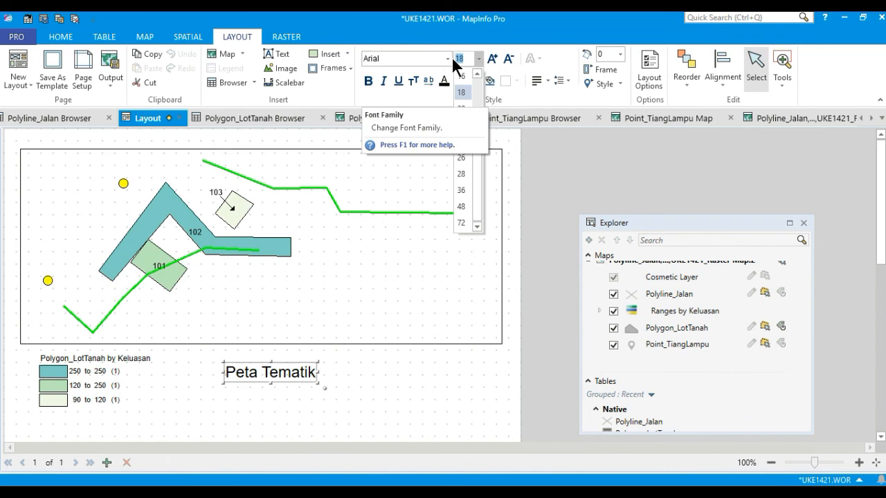
{"action": "left_click", "coordinate": [453, 58]}
{"action": "left_click", "coordinate": [477, 59]}
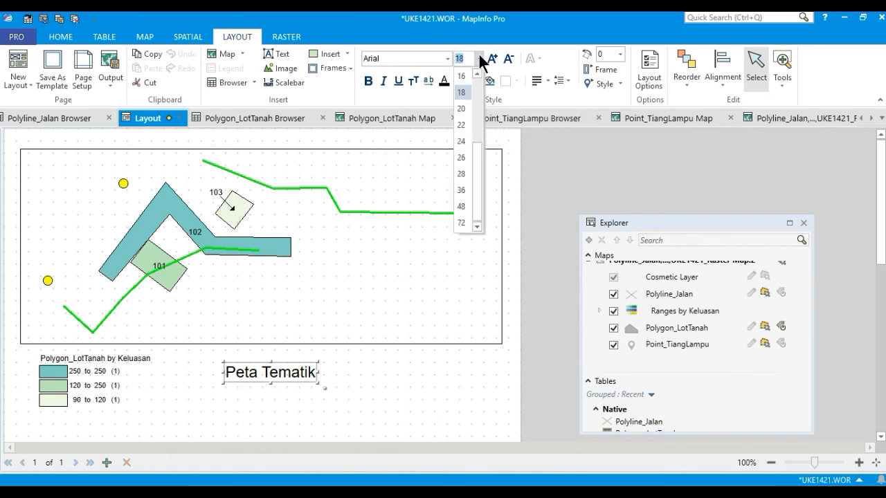
{"action": "left_click", "coordinate": [463, 109]}
{"action": "left_click_drag", "start_coordinate": [292, 361], "coordinate": [274, 366]}
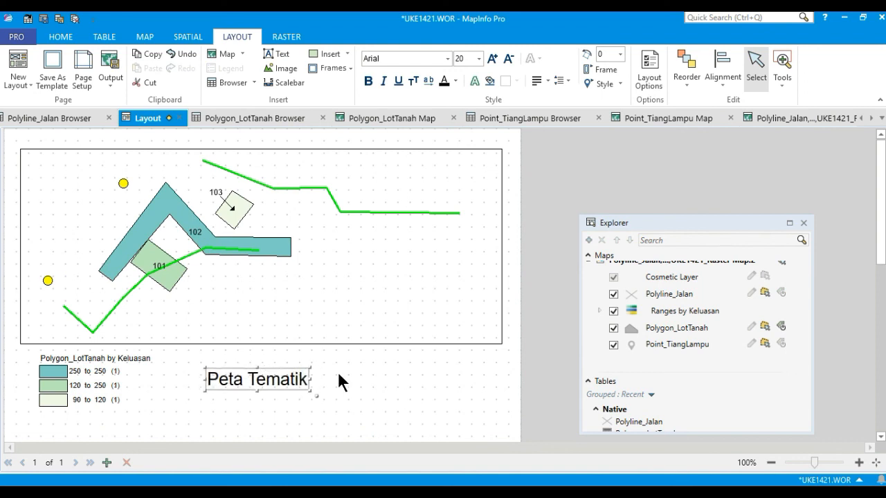
Create a 6.35 cm scalebar in kilometers with the cartographic scale included, and place it below the map frame's right half
{"action": "left_click", "coordinate": [288, 82]}
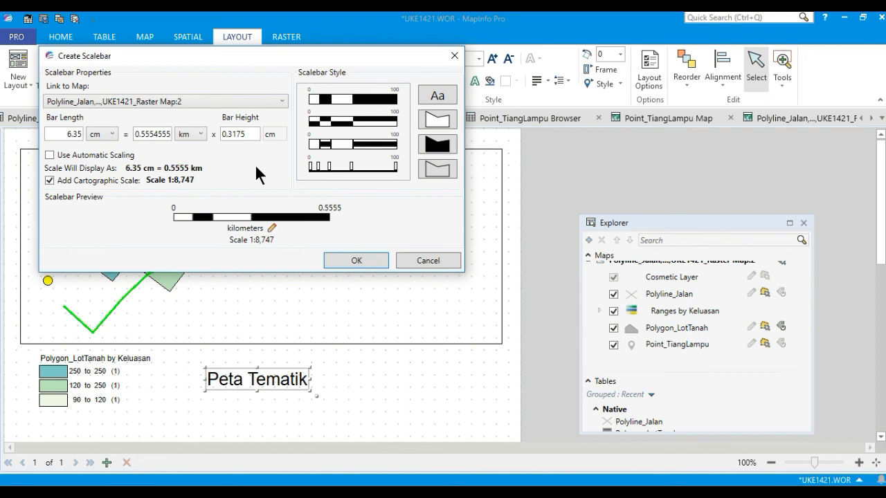
{"action": "left_click", "coordinate": [49, 180]}
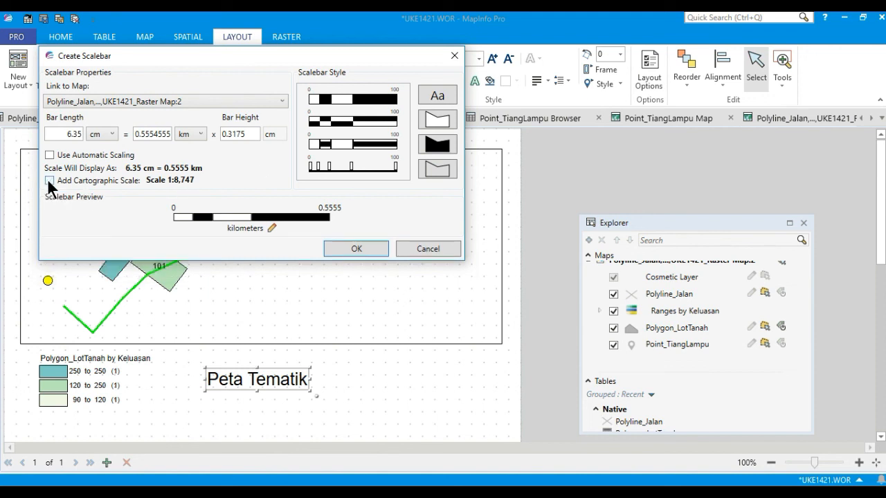
{"action": "left_click", "coordinate": [49, 181]}
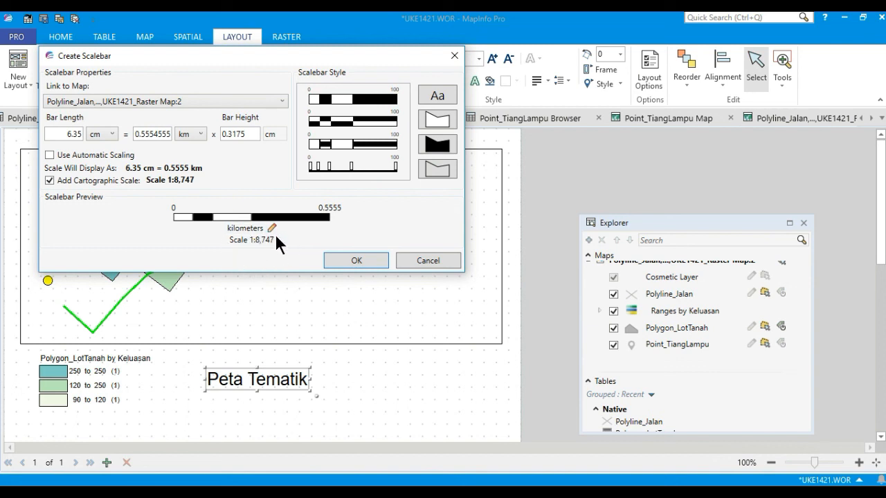
{"action": "left_click", "coordinate": [364, 256]}
{"action": "left_click_drag", "start_coordinate": [118, 142], "coordinate": [419, 399]}
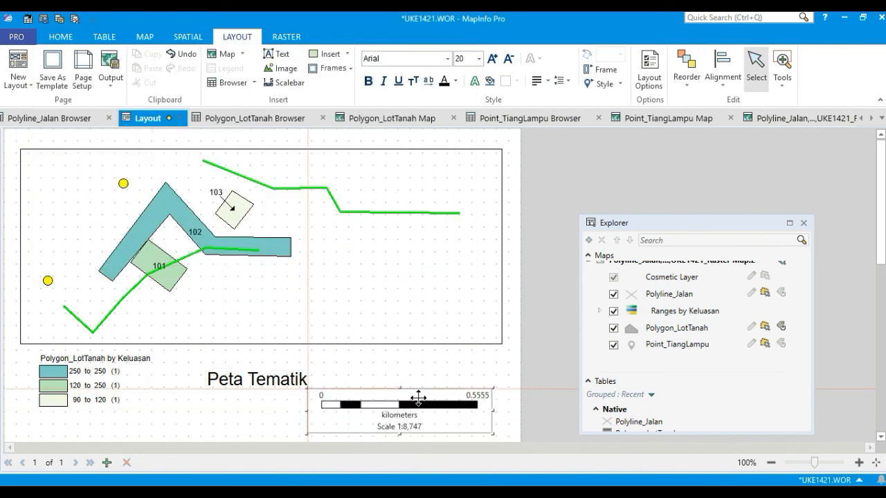
Move the Peta Tematik text up under the map frame and shift the scalebar closer to the frame's lower-right corner
{"action": "left_click_drag", "start_coordinate": [291, 378], "coordinate": [265, 362]}
{"action": "left_click", "coordinate": [377, 415]}
{"action": "left_click_drag", "start_coordinate": [400, 406], "coordinate": [411, 396]}
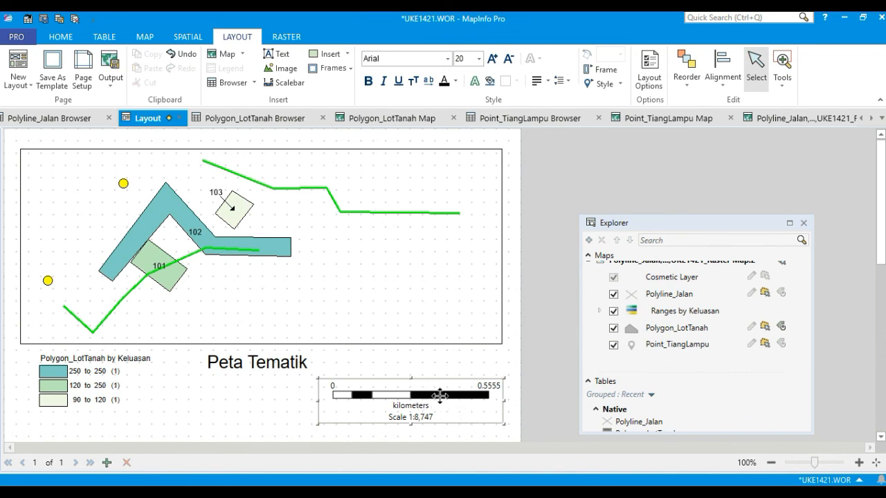
Set the layout map frame's cartographic scale to 1:9,000 through Change View
{"action": "left_click", "coordinate": [404, 260]}
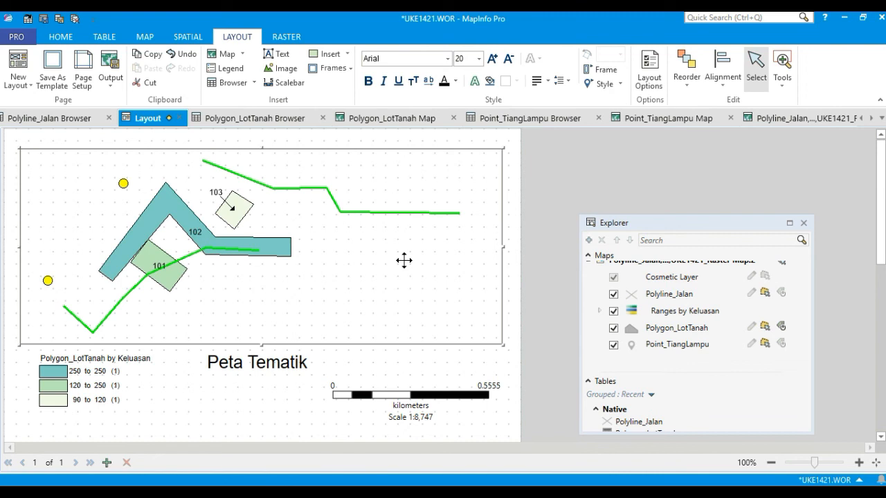
{"action": "double_click", "coordinate": [404, 260]}
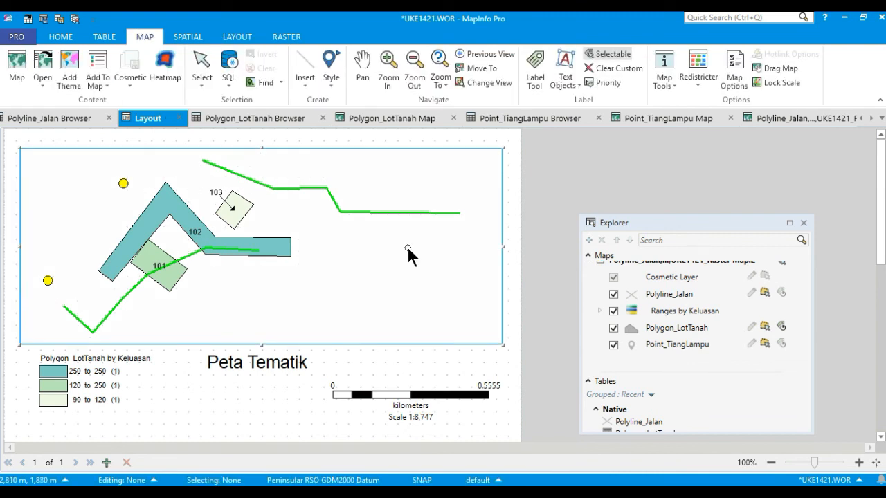
{"action": "right_click", "coordinate": [408, 249]}
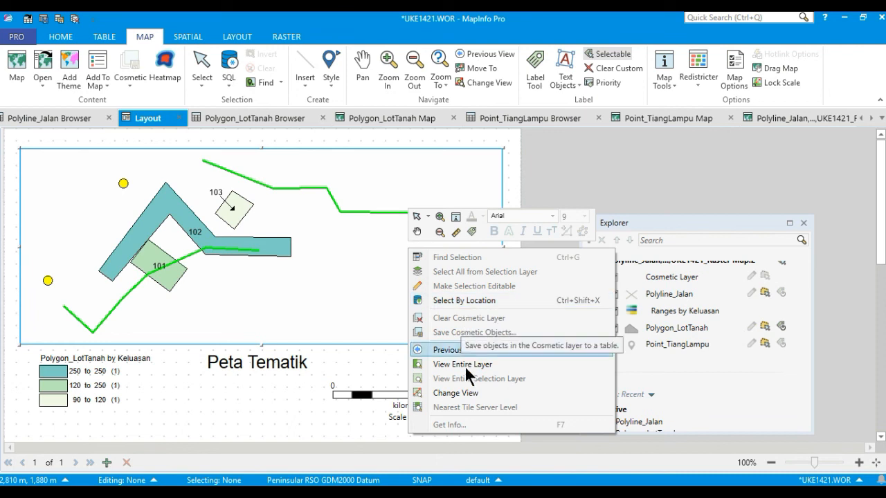
{"action": "left_click", "coordinate": [512, 392]}
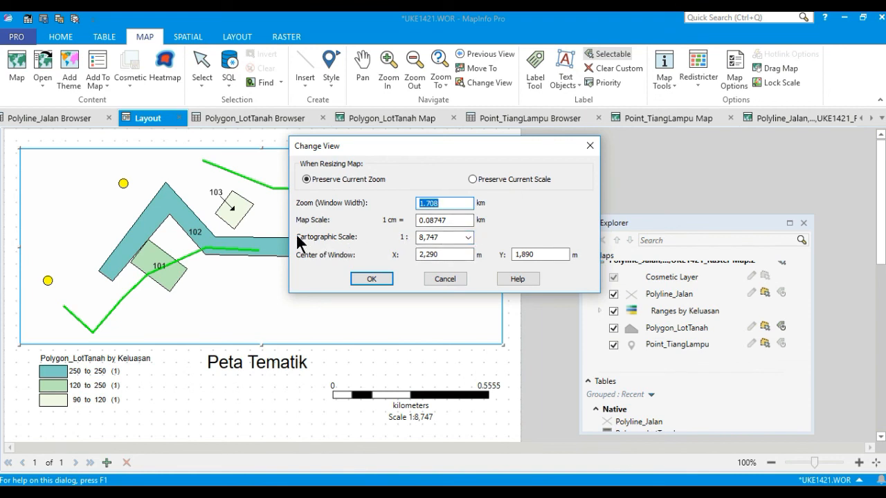
{"action": "left_click", "coordinate": [454, 237]}
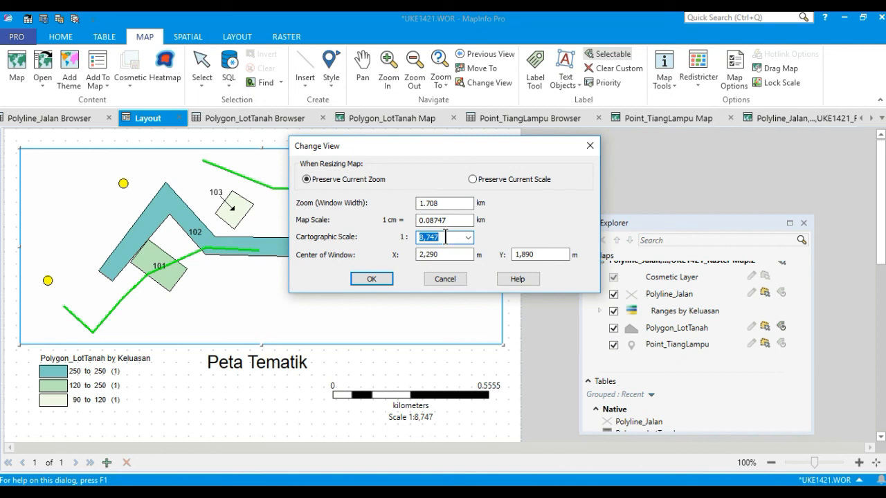
{"action": "type", "text": "9000"}
{"action": "left_click", "coordinate": [372, 278]}
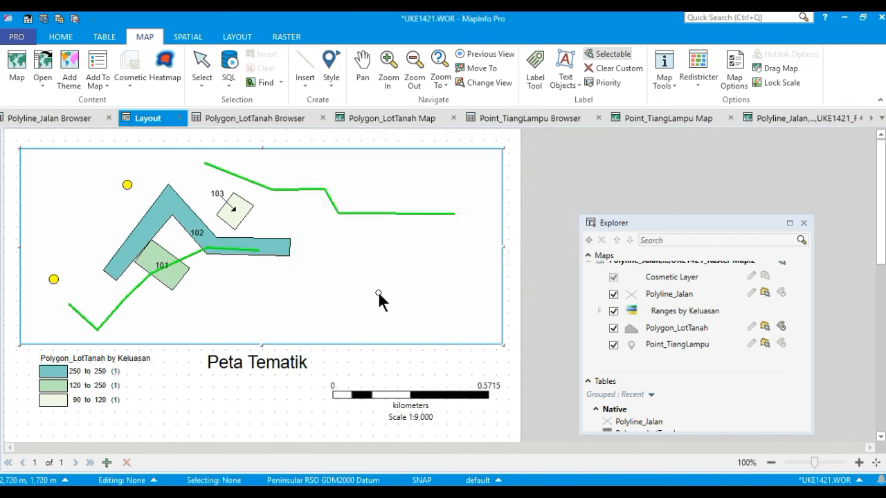
{"action": "left_click", "coordinate": [237, 403]}
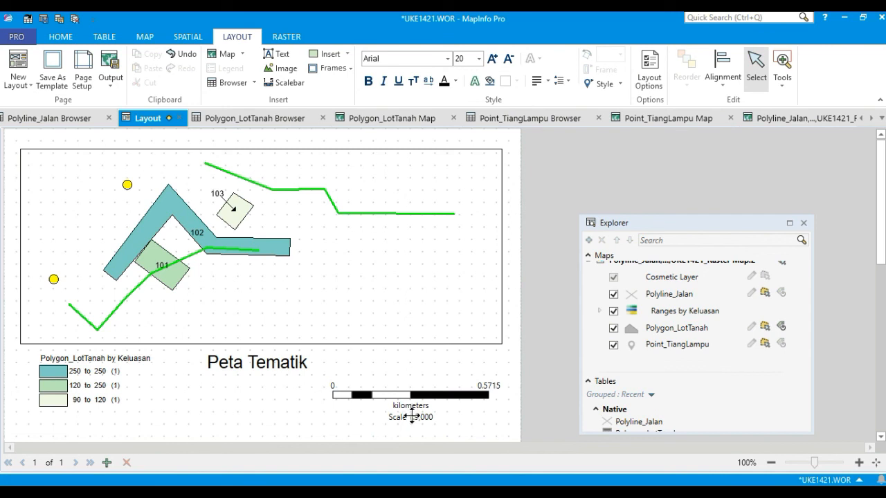
Change the map frame's cartographic scale to the preset 1:5,000
{"action": "left_click", "coordinate": [376, 274]}
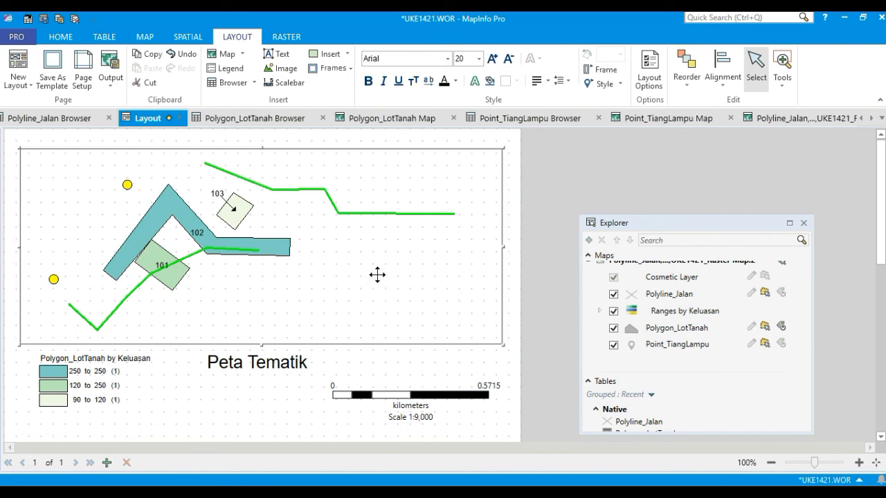
{"action": "double_click", "coordinate": [376, 274]}
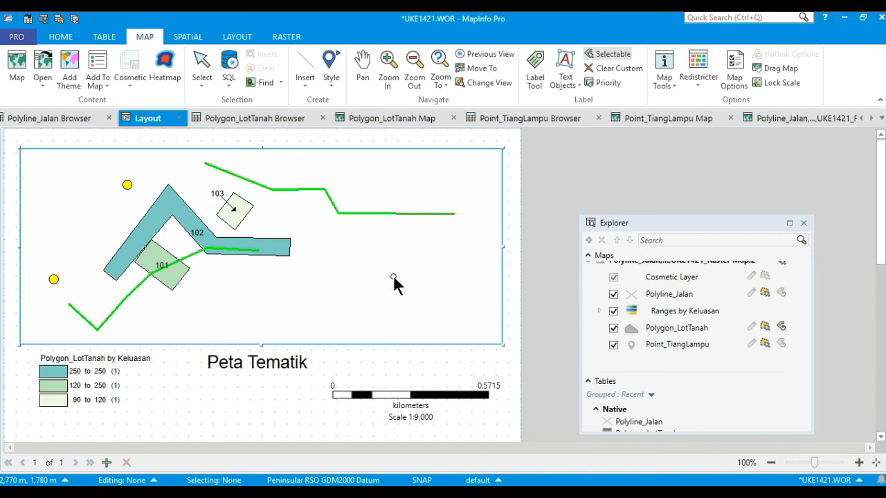
{"action": "right_click", "coordinate": [393, 276]}
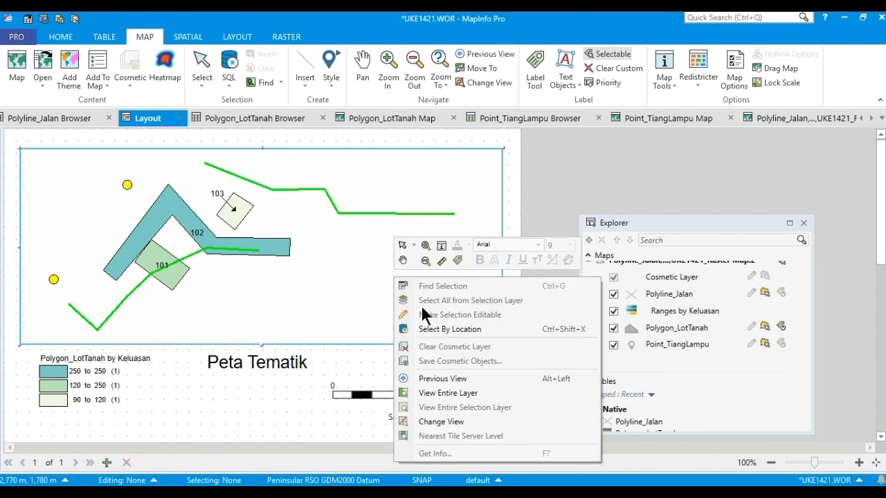
{"action": "left_click", "coordinate": [449, 422]}
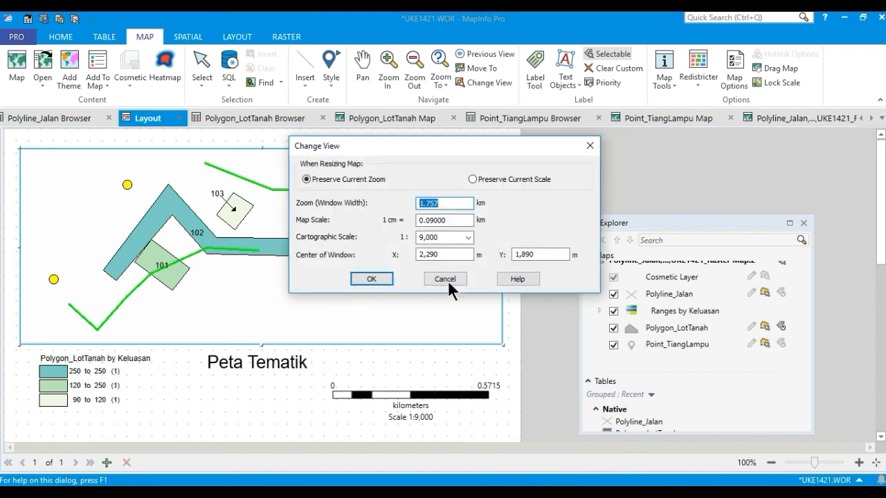
{"action": "left_click", "coordinate": [469, 238]}
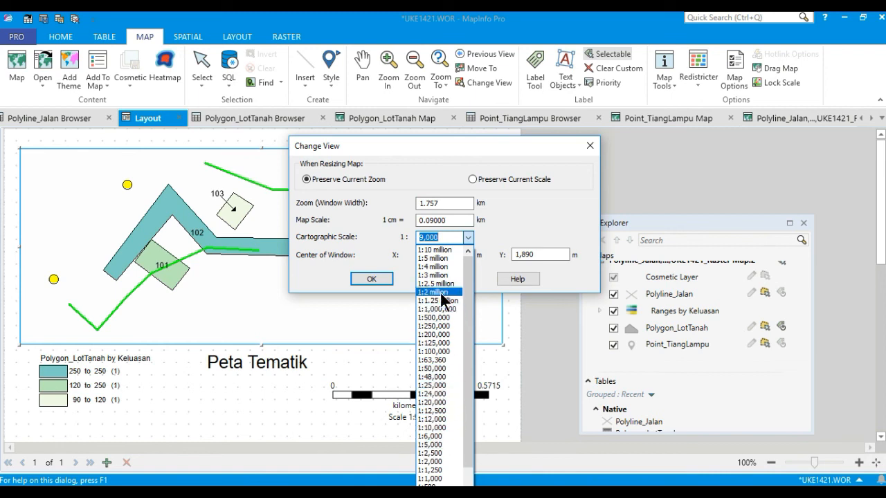
{"action": "left_click", "coordinate": [444, 443]}
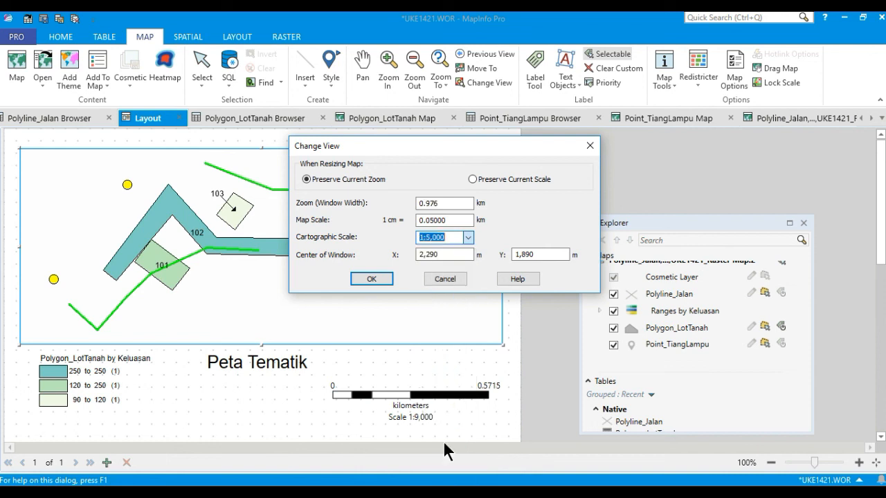
{"action": "left_click", "coordinate": [372, 278]}
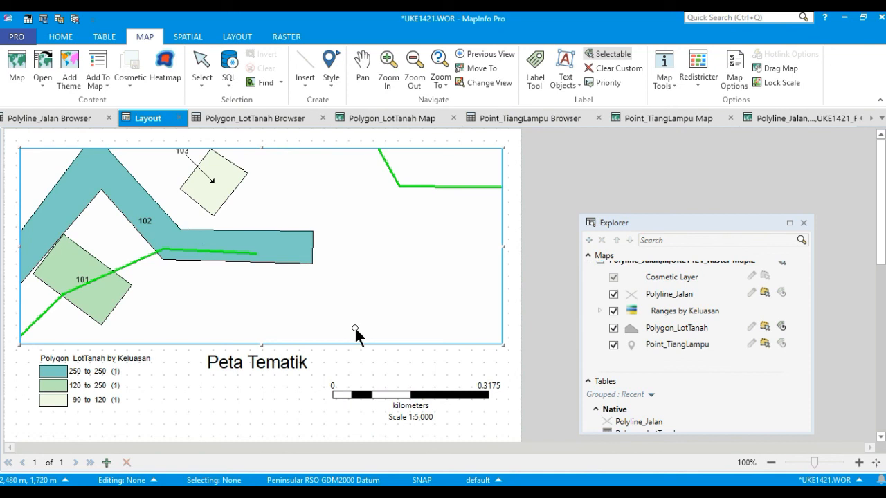
Set the layout map frame's cartographic scale to 1:9,000 through Change View, and nudge the floating Explorer window aside
{"action": "right_click", "coordinate": [390, 300]}
{"action": "left_click", "coordinate": [449, 259]}
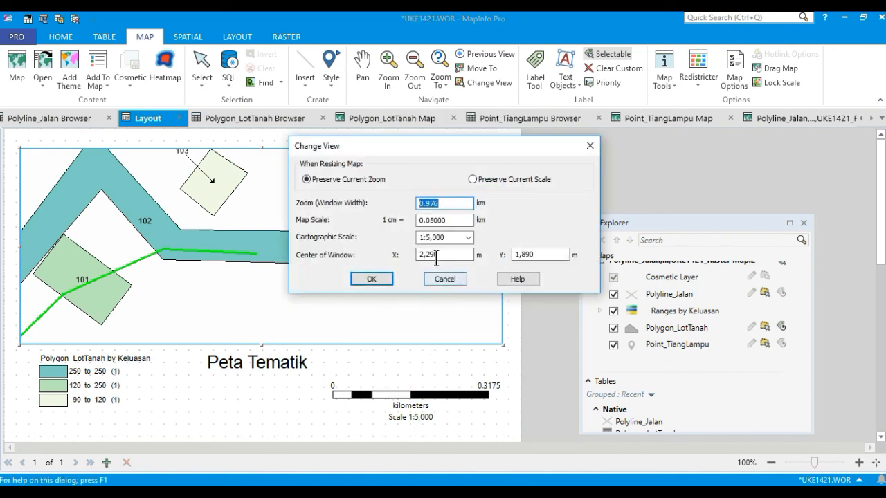
{"action": "double_click", "coordinate": [446, 236]}
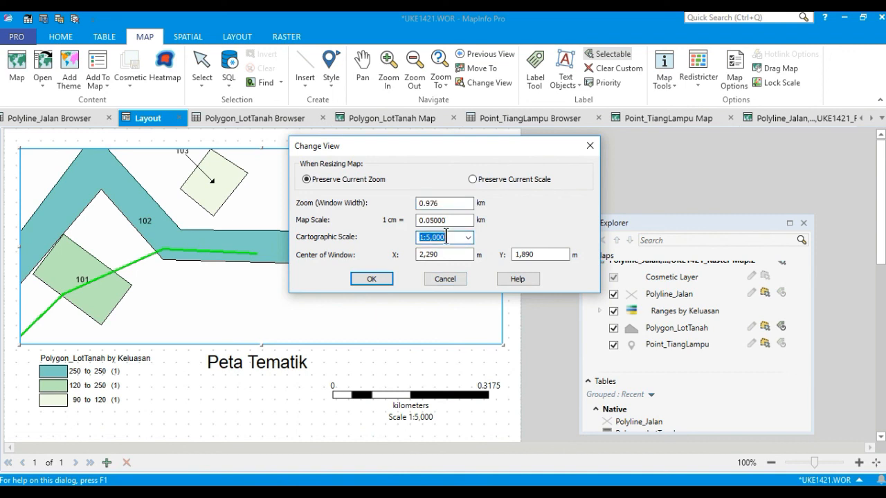
{"action": "type", "text": "9000"}
{"action": "left_click", "coordinate": [370, 278]}
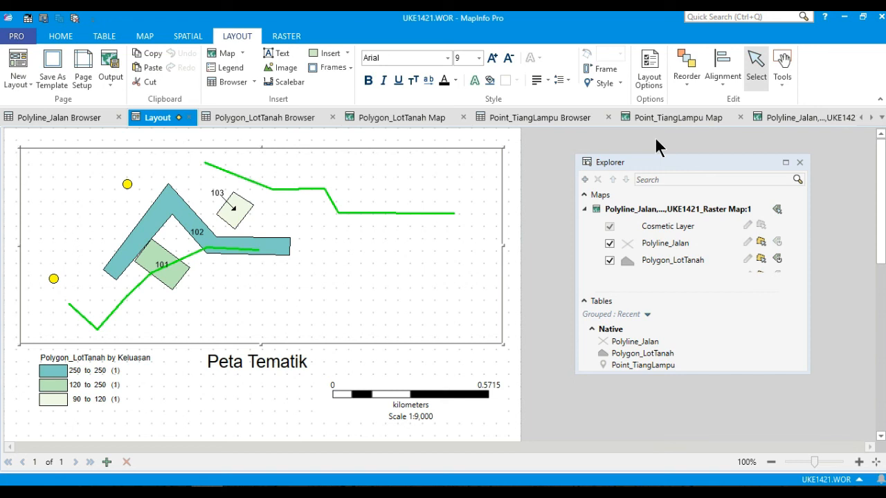
{"action": "left_click_drag", "start_coordinate": [660, 162], "coordinate": [669, 177]}
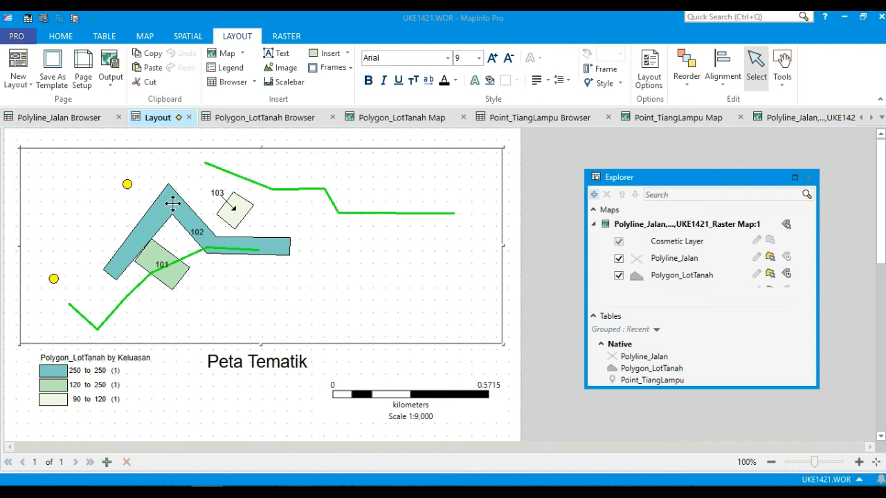
Start a legend for the layout's map frame with the legend frames ordered Point_TiangLampu, Polyline_Jalan, Polygon_LotTanah
{"action": "left_click", "coordinate": [177, 167]}
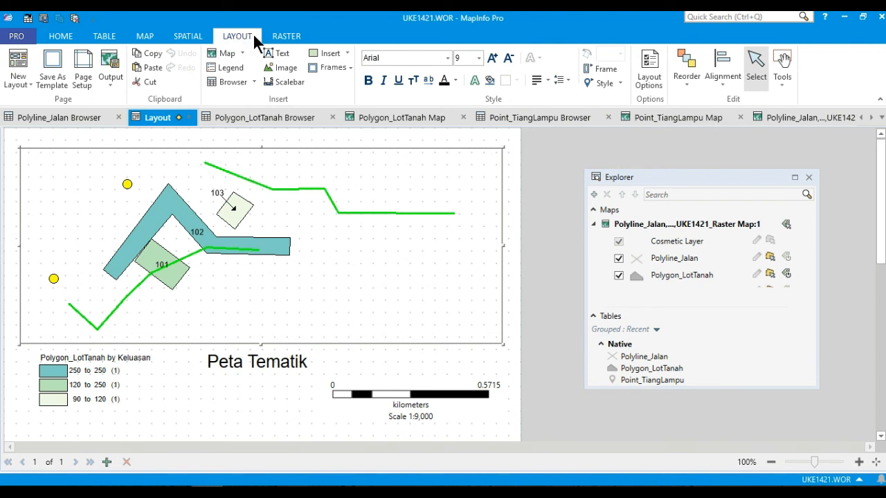
{"action": "left_click", "coordinate": [235, 69]}
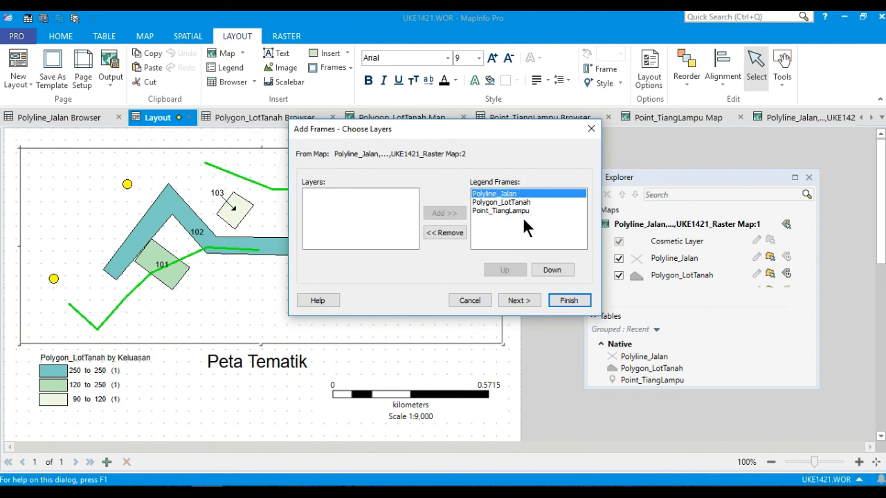
{"action": "left_click", "coordinate": [489, 203]}
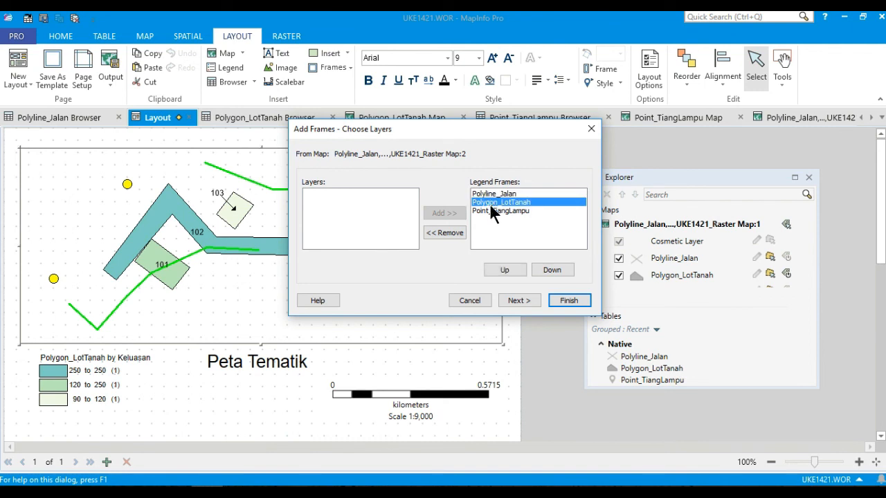
{"action": "left_click", "coordinate": [491, 211]}
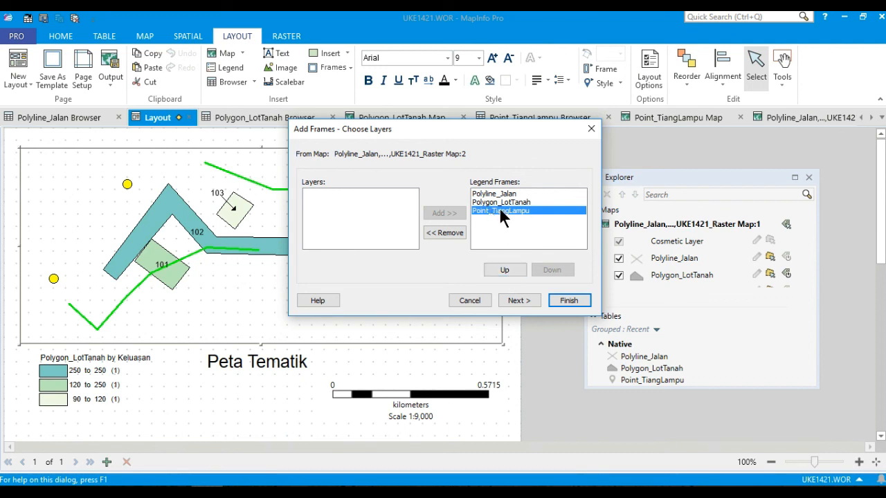
{"action": "left_click", "coordinate": [507, 269]}
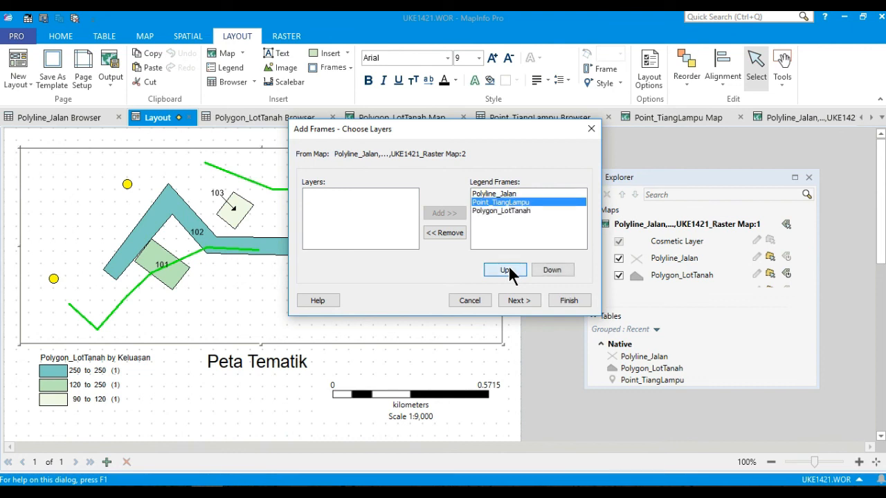
{"action": "left_click", "coordinate": [508, 269]}
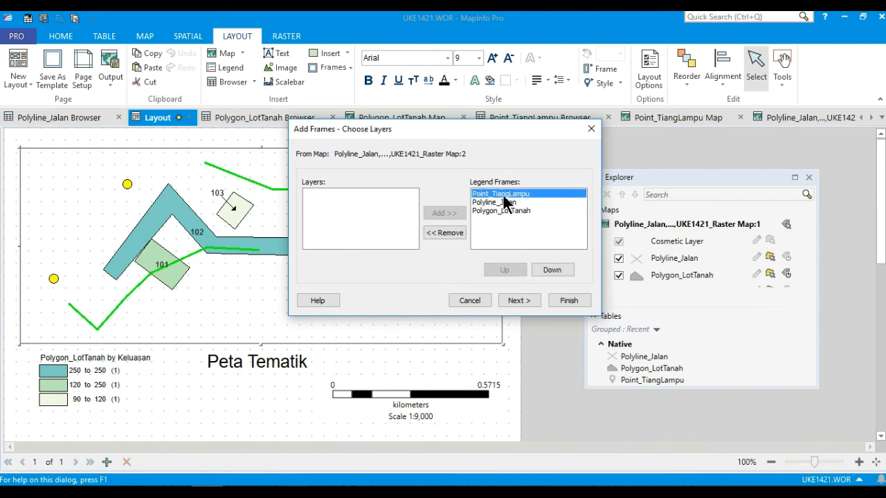
{"action": "left_click", "coordinate": [499, 202]}
{"action": "left_click", "coordinate": [505, 210]}
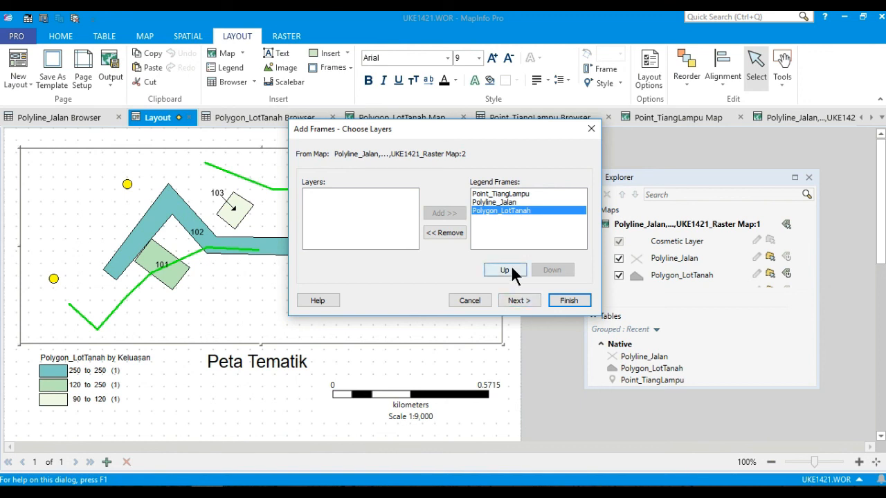
{"action": "left_click", "coordinate": [518, 298]}
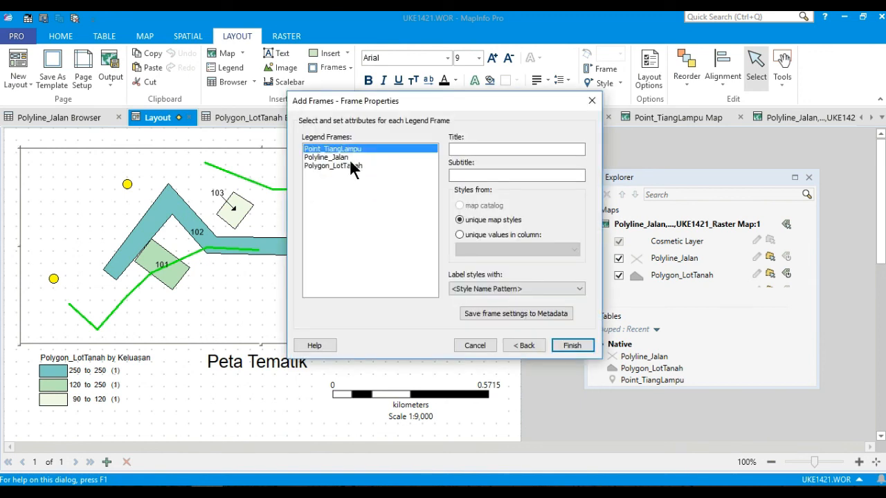
Title the Point_TiangLampu legend frame "Petunjuk:" with no subtitle and finish creating the legend
{"action": "left_click", "coordinate": [462, 149]}
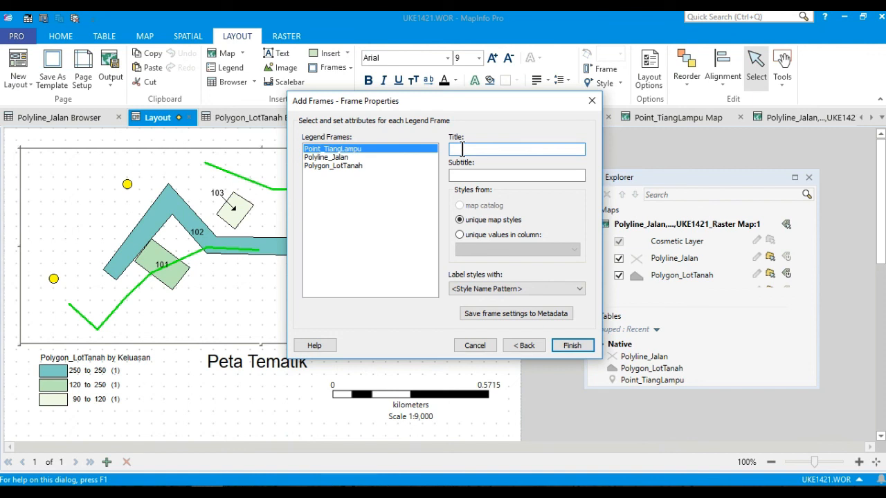
{"action": "type", "text": "Petunjuk:"}
{"action": "left_click", "coordinate": [491, 176]}
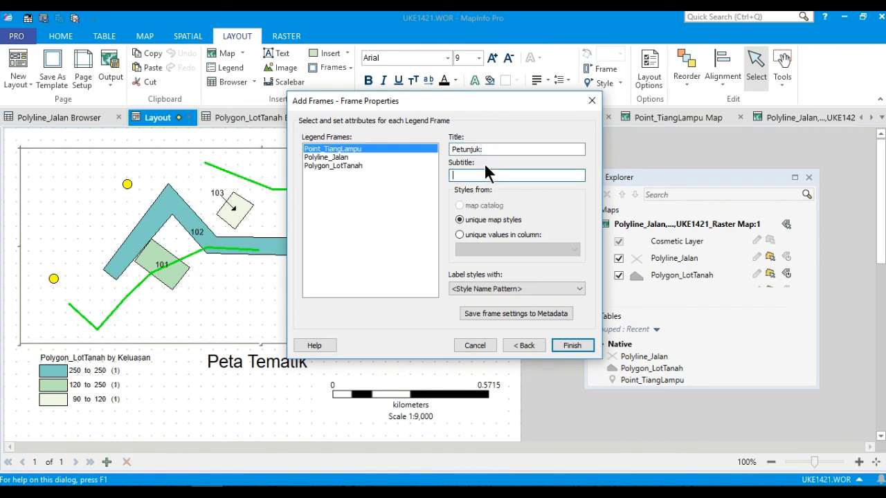
{"action": "left_click_drag", "start_coordinate": [493, 148], "coordinate": [450, 149]}
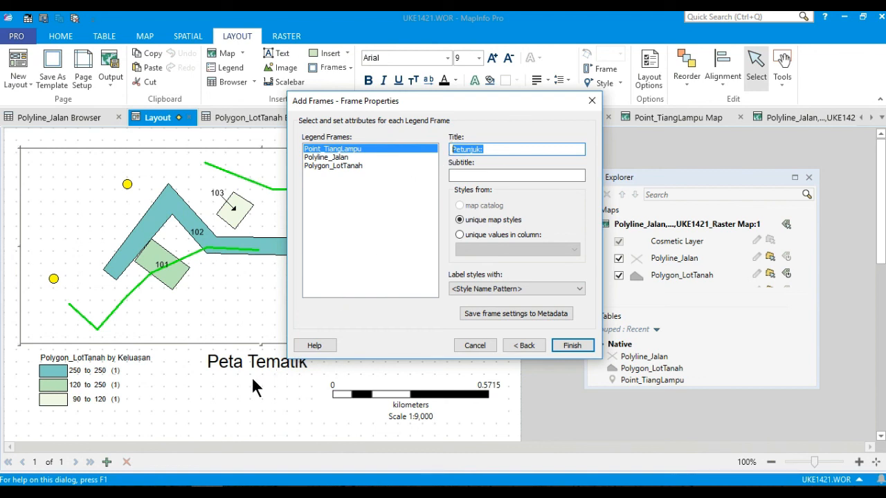
{"action": "left_click", "coordinate": [488, 149]}
{"action": "left_click", "coordinate": [585, 348]}
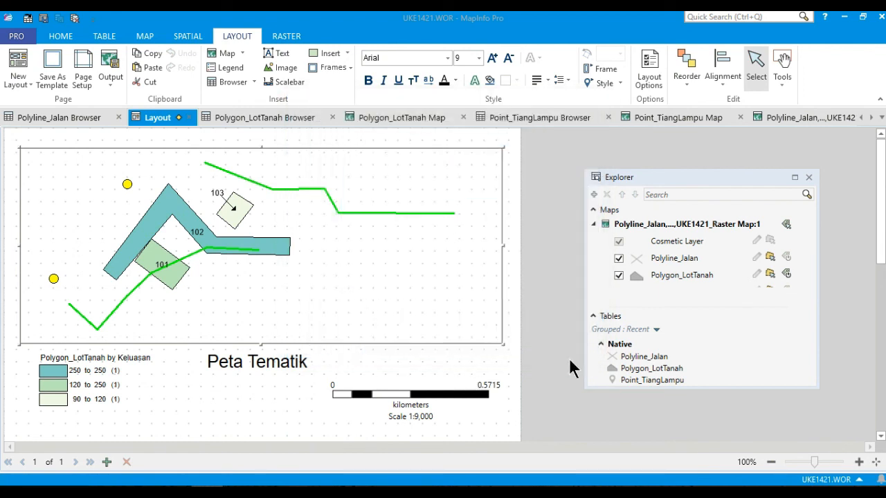
Place the Petunjuk legend frames between the thematic legend and the scalebar, and move the Peta Tematik text above the scalebar
{"action": "left_click_drag", "start_coordinate": [606, 153], "coordinate": [238, 382]}
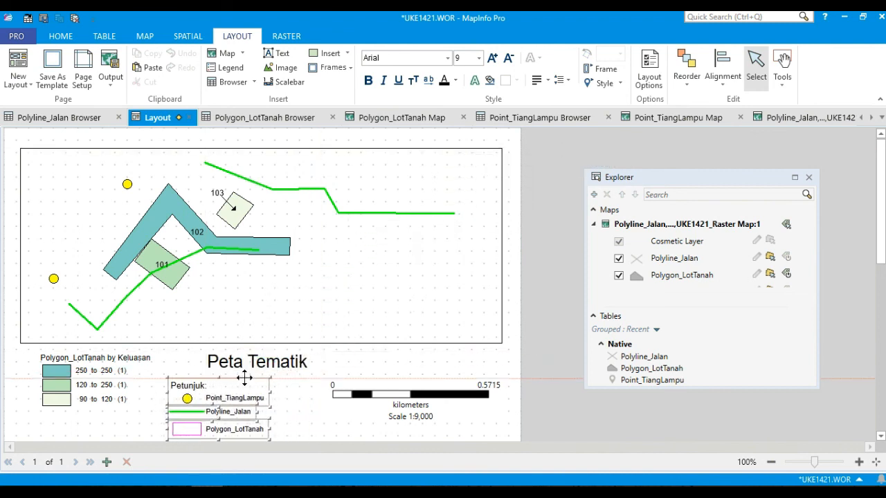
{"action": "left_click", "coordinate": [279, 357]}
{"action": "left_click_drag", "start_coordinate": [281, 353], "coordinate": [433, 346]}
{"action": "left_click", "coordinate": [229, 392]}
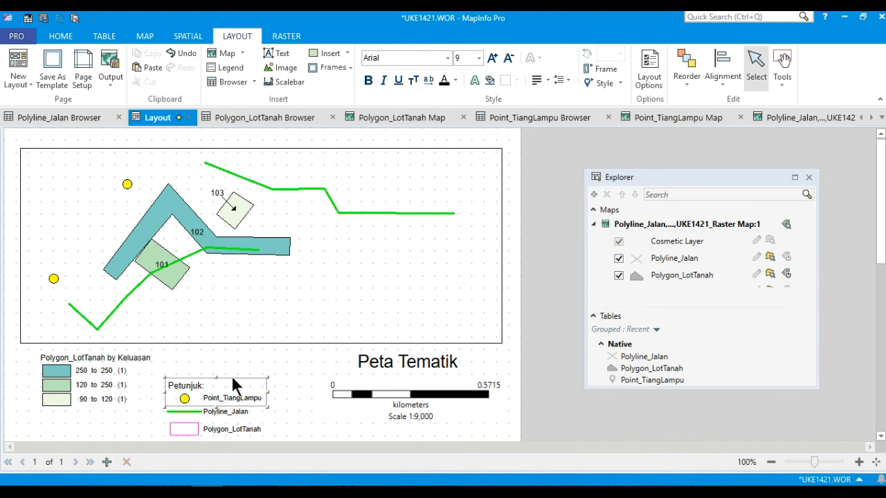
{"action": "left_click_drag", "start_coordinate": [228, 413], "coordinate": [233, 438]}
{"action": "left_click_drag", "start_coordinate": [237, 378], "coordinate": [264, 348]}
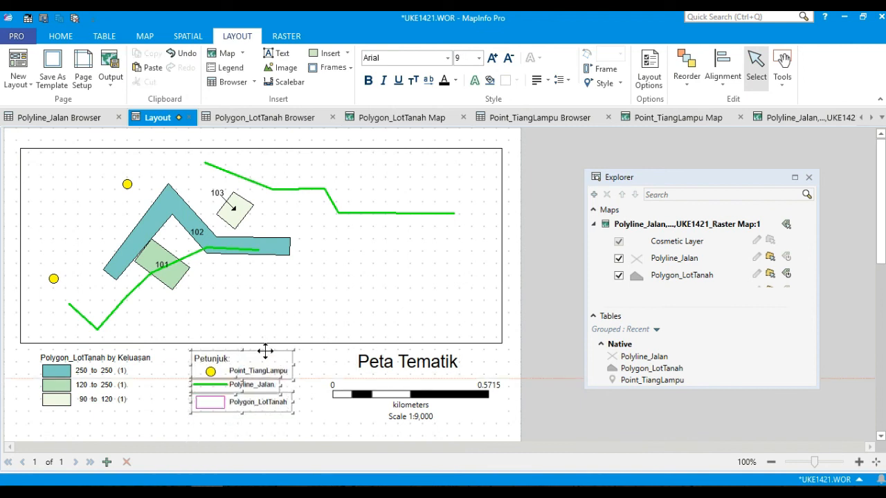
{"action": "left_click", "coordinate": [306, 423]}
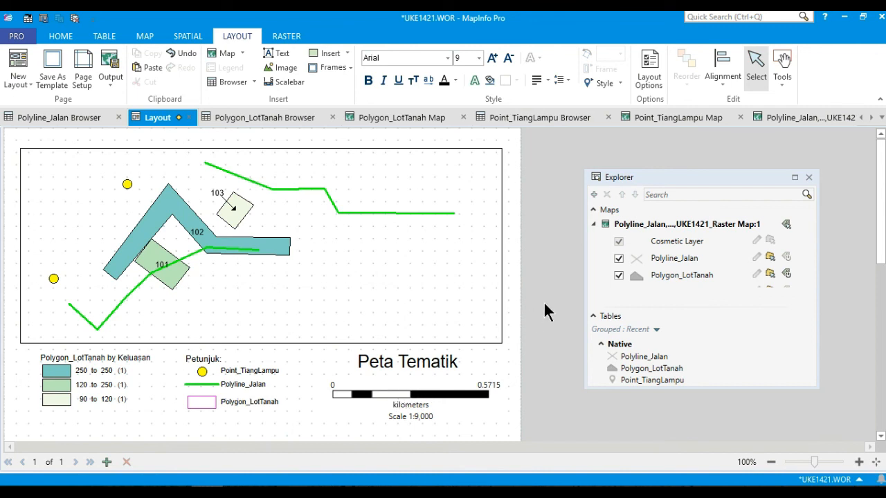
Start saving the layout as an image and choose the UKE1421 MapInfo Project folder on the Desktop as its location
{"action": "left_click", "coordinate": [109, 90]}
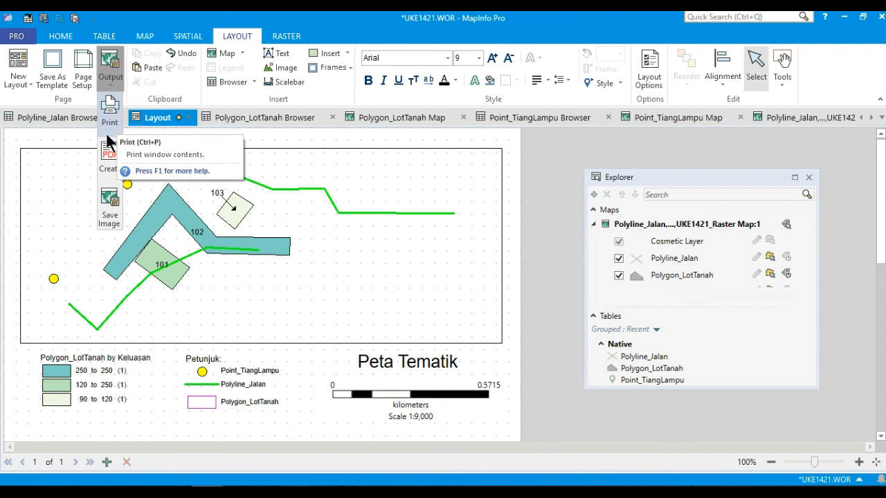
{"action": "left_click", "coordinate": [110, 216]}
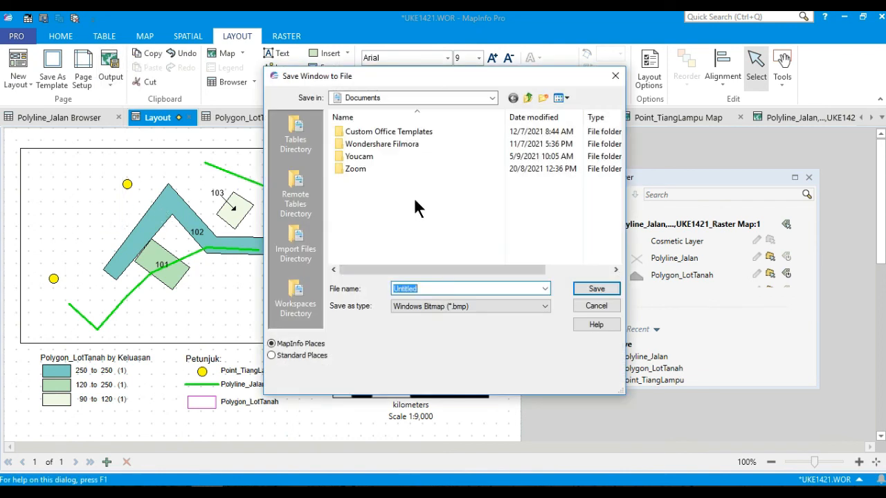
{"action": "left_click", "coordinate": [526, 97]}
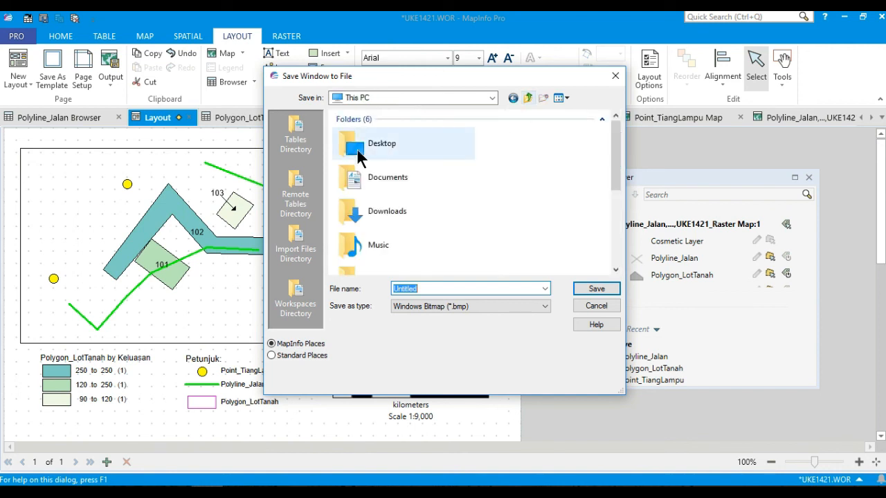
{"action": "double_click", "coordinate": [386, 145]}
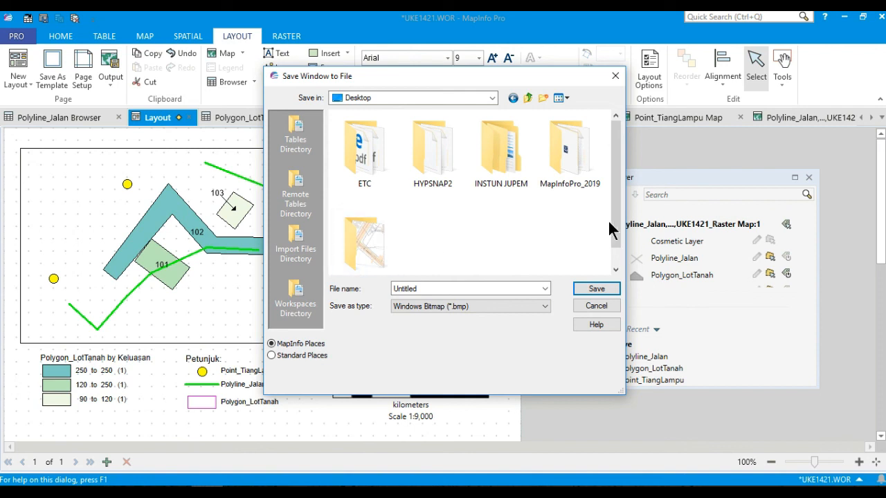
{"action": "left_click_drag", "start_coordinate": [613, 227], "coordinate": [615, 251]}
{"action": "double_click", "coordinate": [374, 230]}
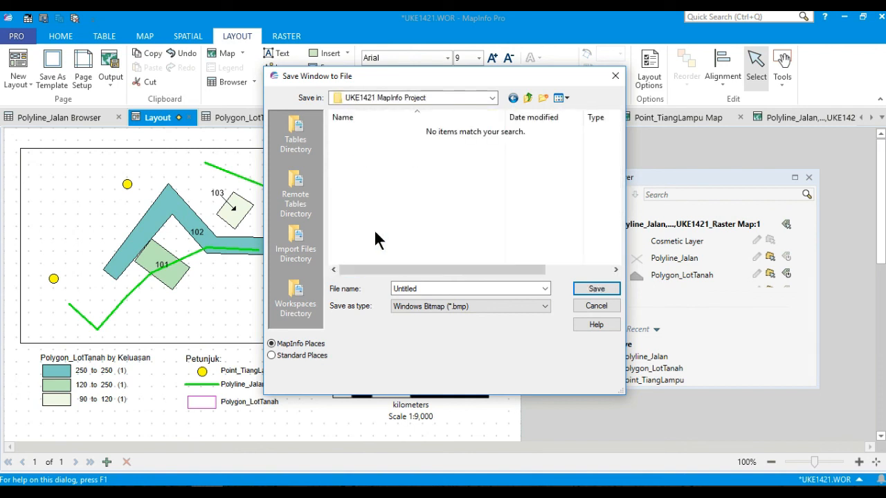
Save the image as "UKE1421 Peta Tematik" in Windows Bitmap format, same size as the window at 96 dpi
{"action": "double_click", "coordinate": [427, 285]}
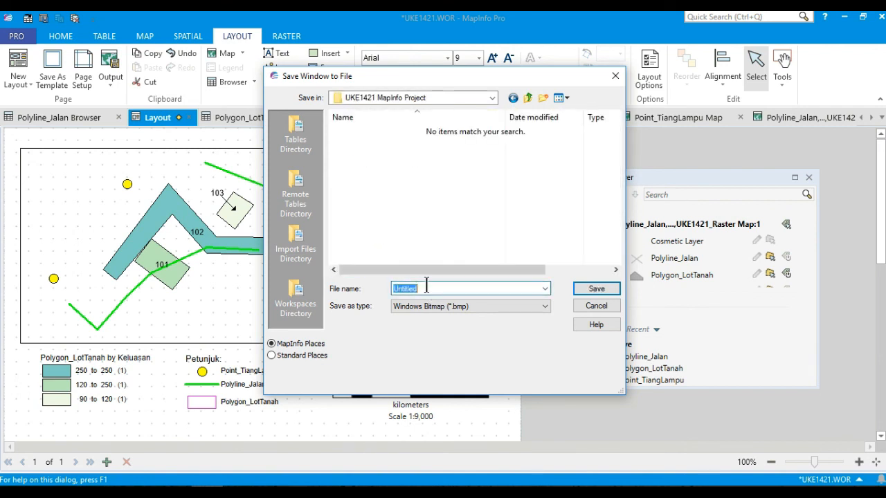
{"action": "type", "text": "UKE"}
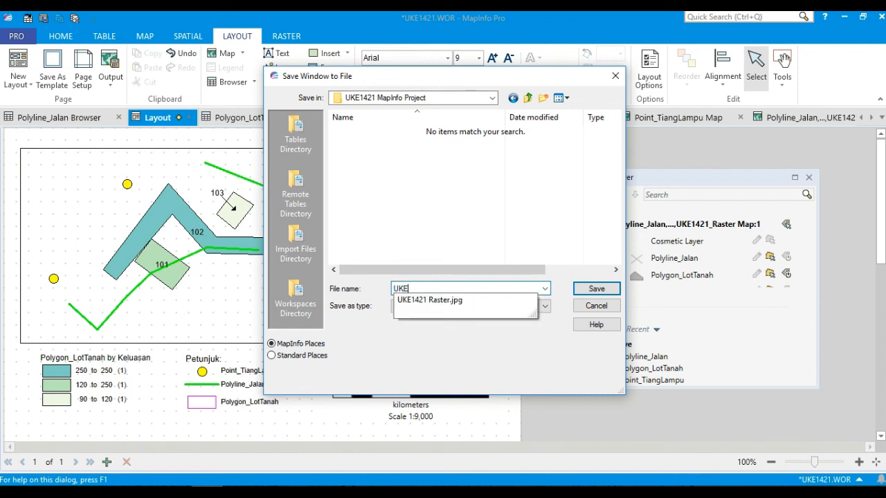
{"action": "type", "text": "1421 Peta Tematik"}
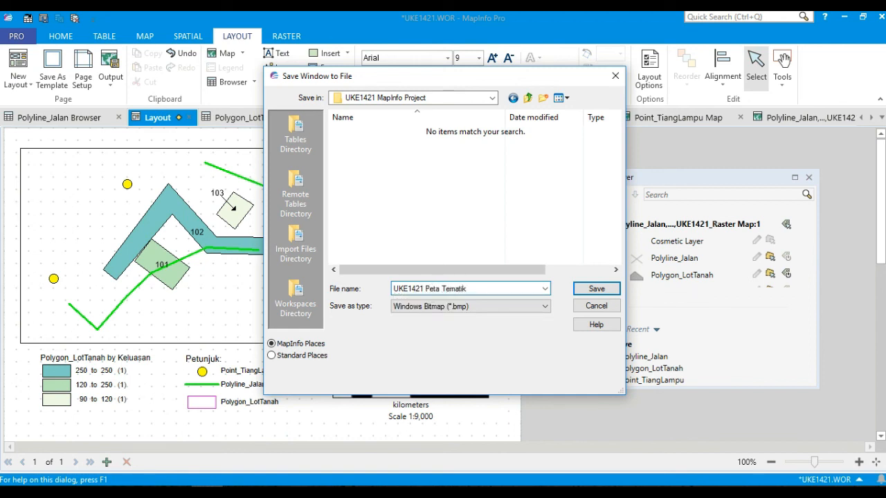
{"action": "left_click", "coordinate": [585, 289]}
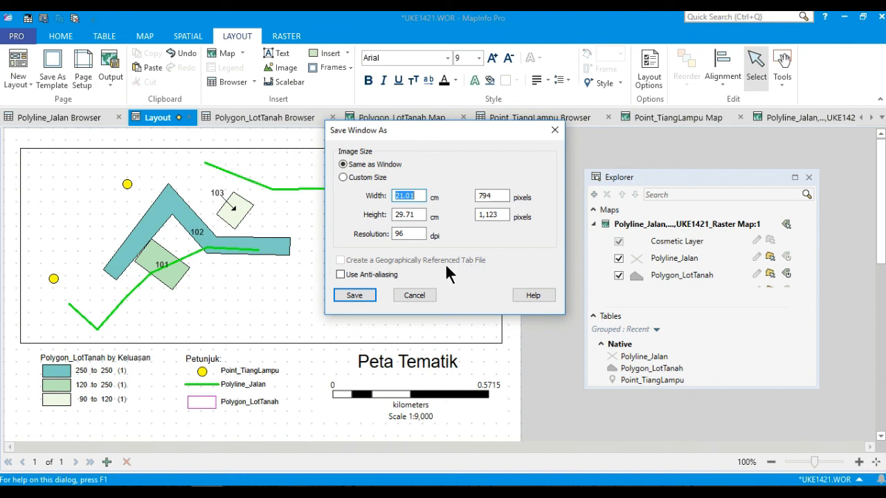
{"action": "left_click", "coordinate": [355, 293]}
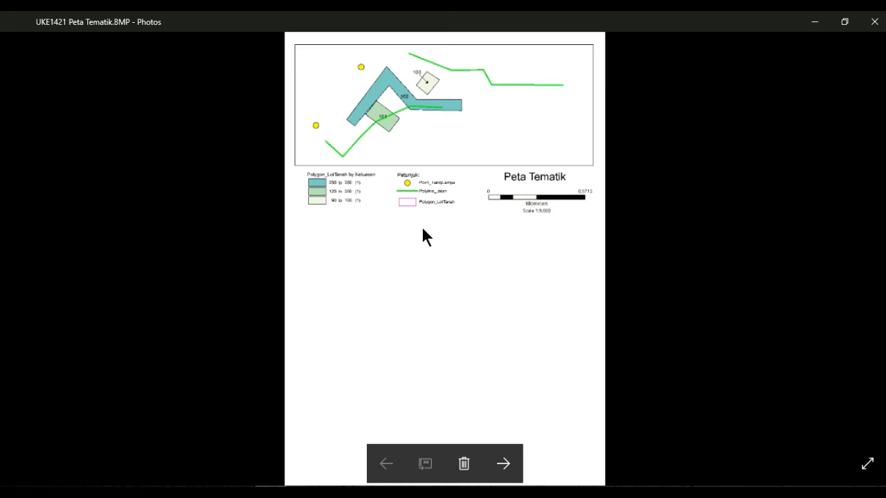
{"action": "mouse_move", "coordinate": [383, 20]}
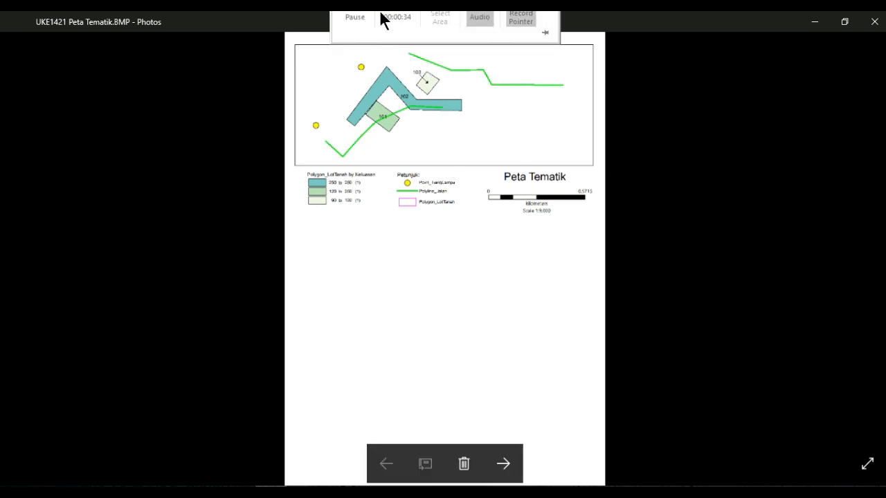
{"action": "left_click", "coordinate": [350, 35]}
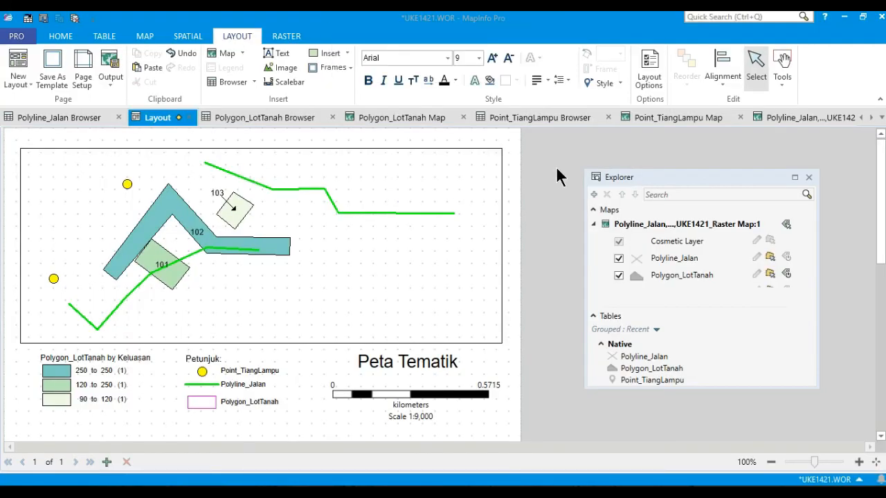